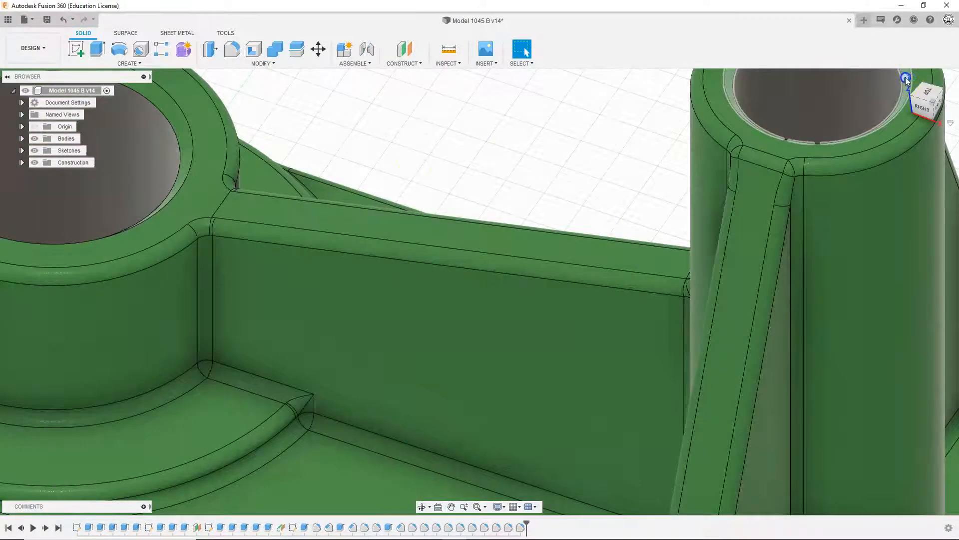
Step: Return to the home view, roll the timeline back before the last nine fillets and examine the sloped rib between the two cylinders
click(902, 82)
mouse_move(526, 531)
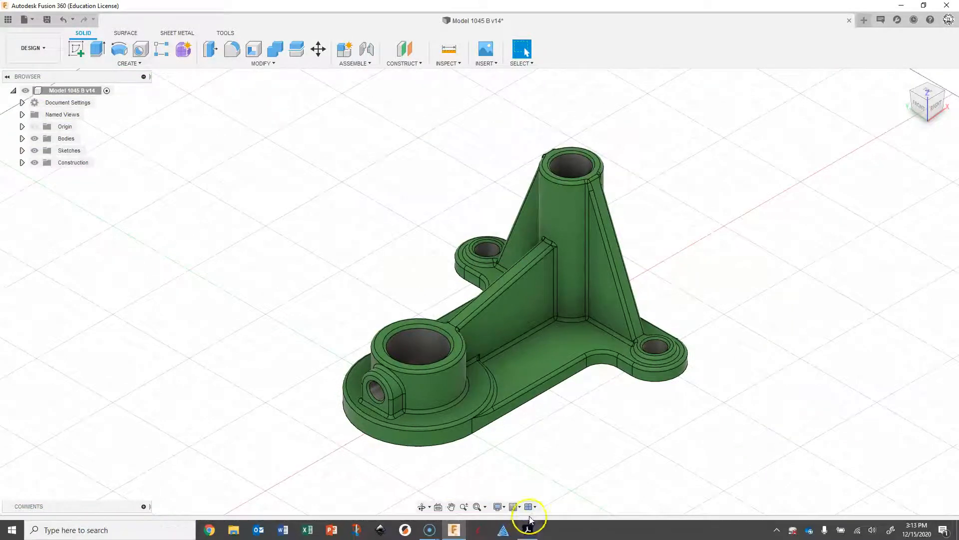
drag(527, 523, 418, 522)
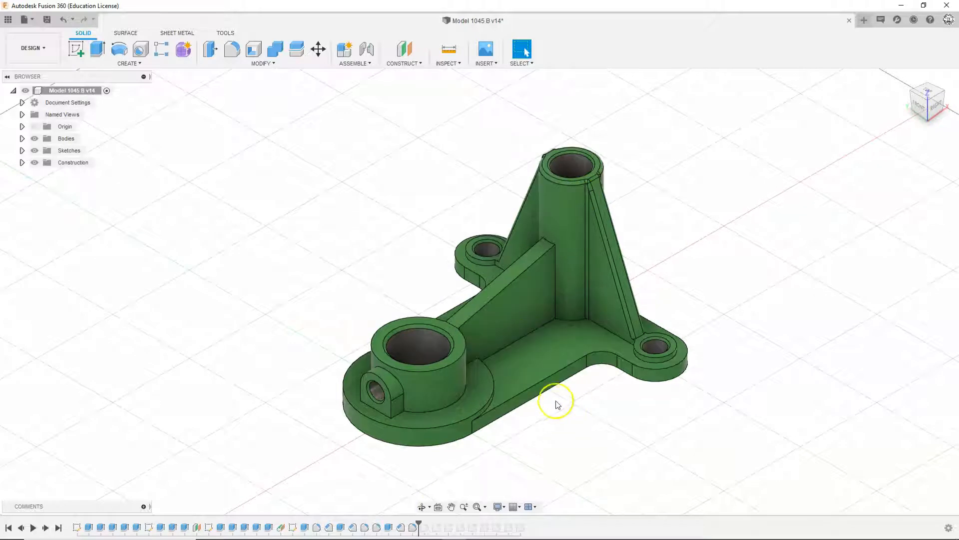
click(505, 317)
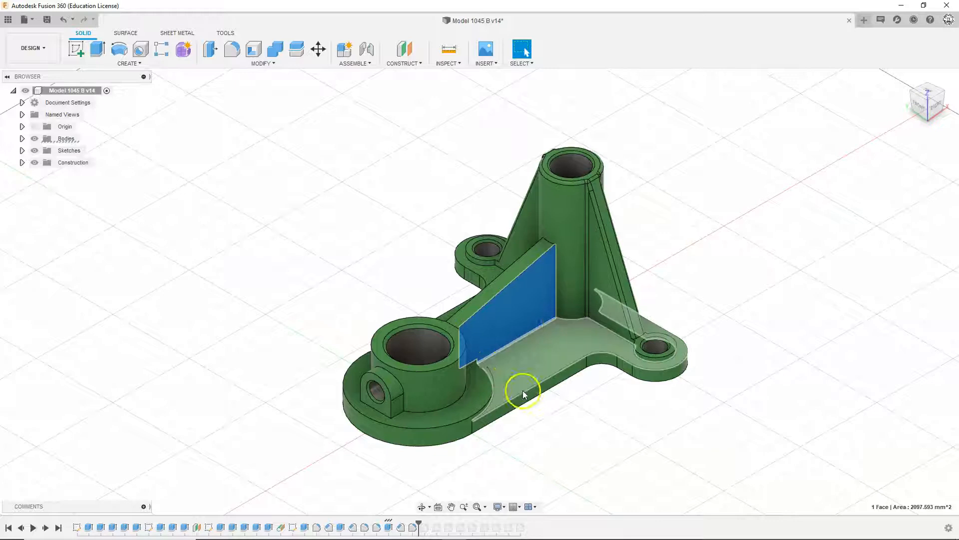
click(545, 446)
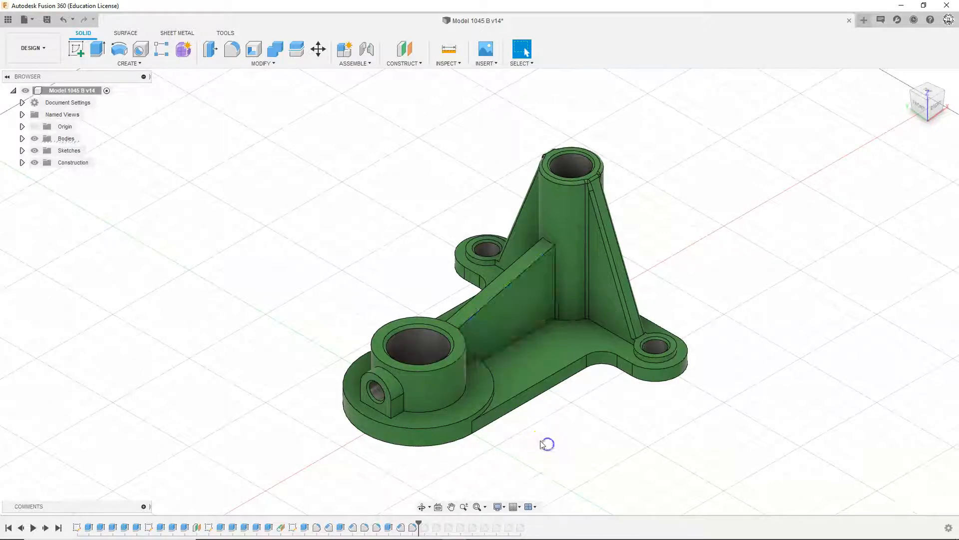
shift+middle_drag(550, 445, 478, 445)
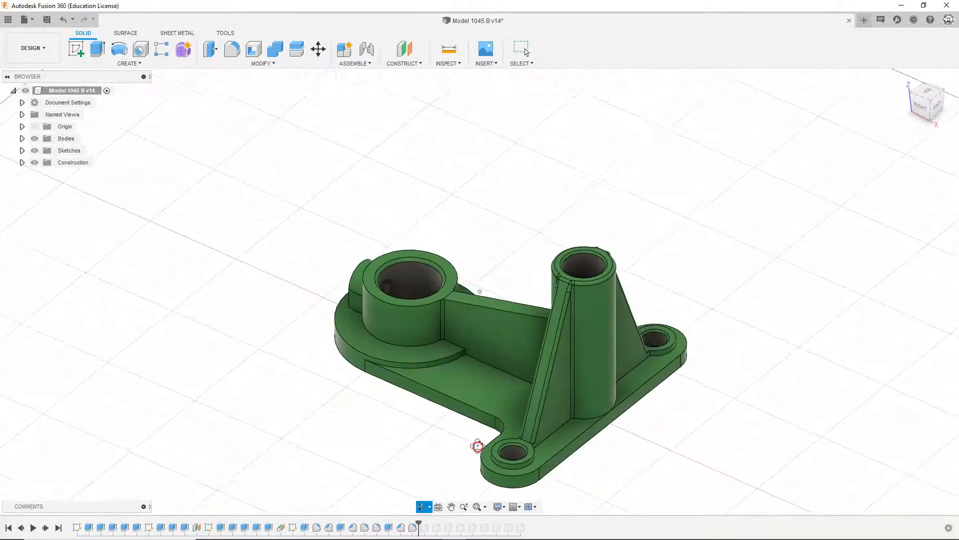
Step: Roll the timeline back one more feature, then forward past two fillets to compare the edges around the sloped rib
drag(419, 524, 407, 526)
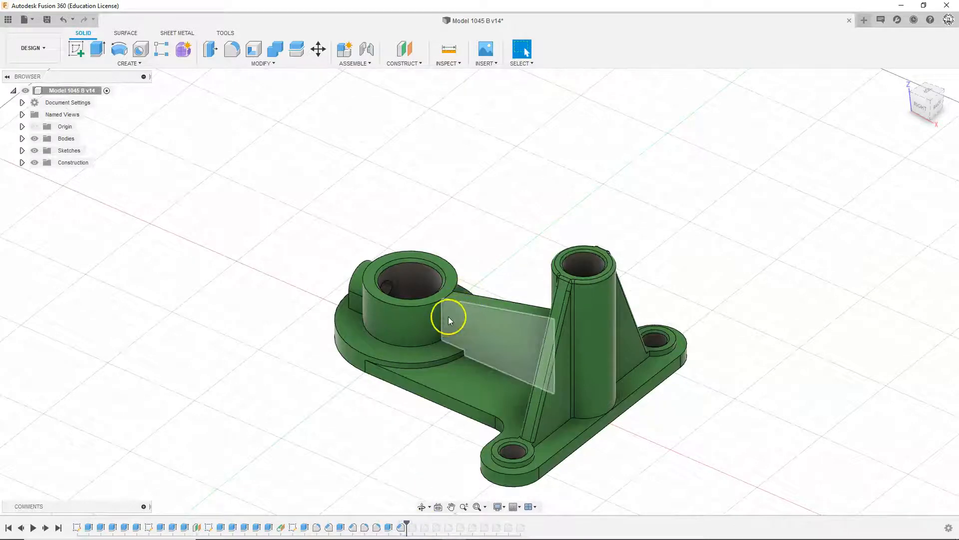
drag(406, 525, 418, 525)
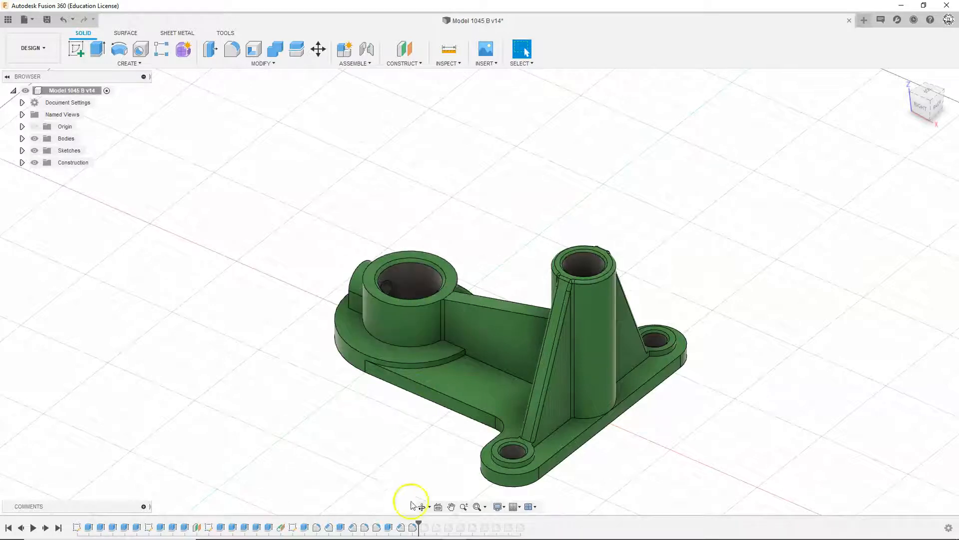
drag(418, 523, 430, 525)
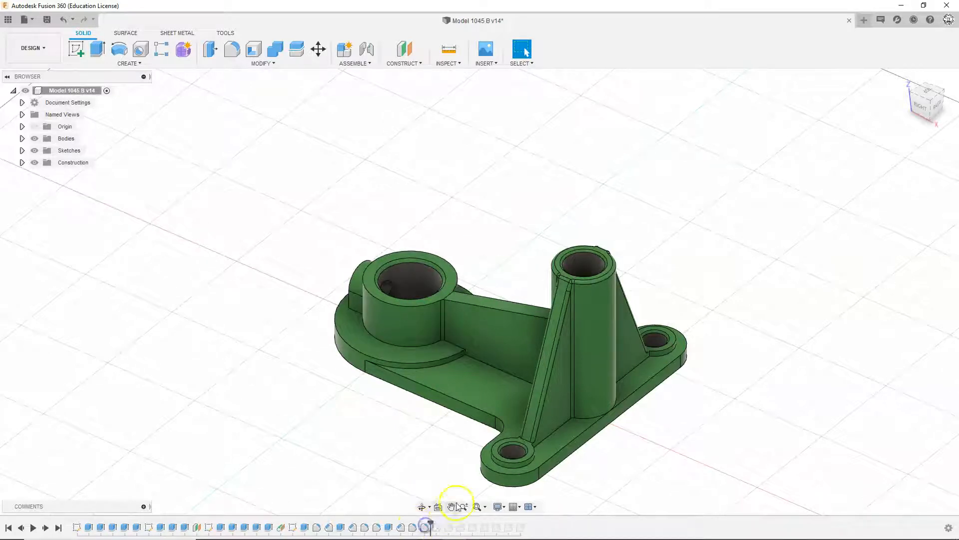
Step: From the home view, inspect Fillet24 and Fillet26 while advancing the timeline, and roll it forward to the last feature
click(919, 106)
click(915, 91)
click(426, 528)
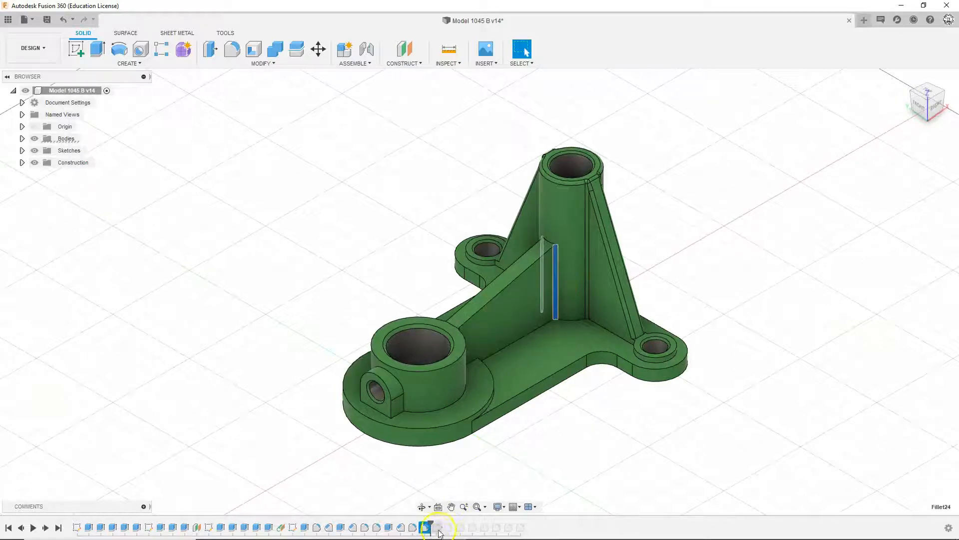
drag(431, 523, 438, 525)
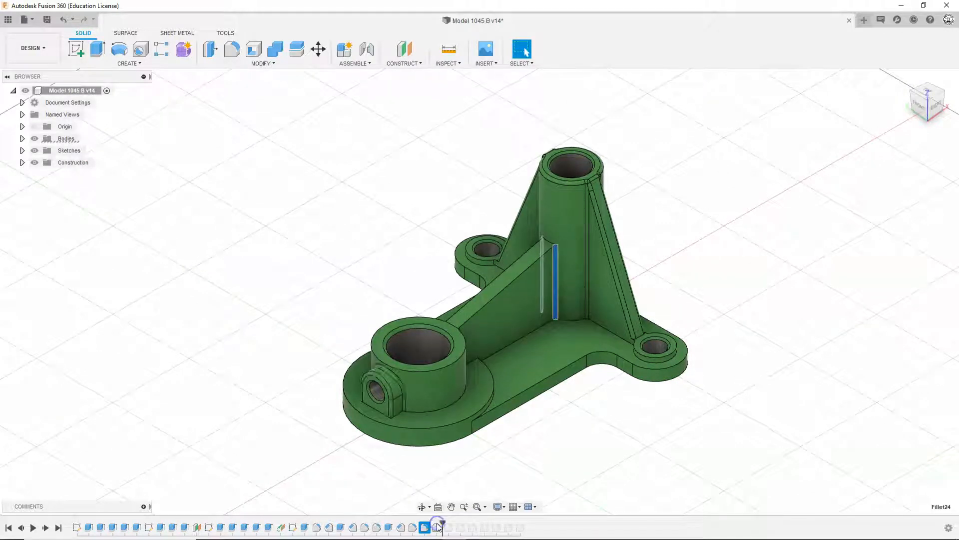
click(437, 528)
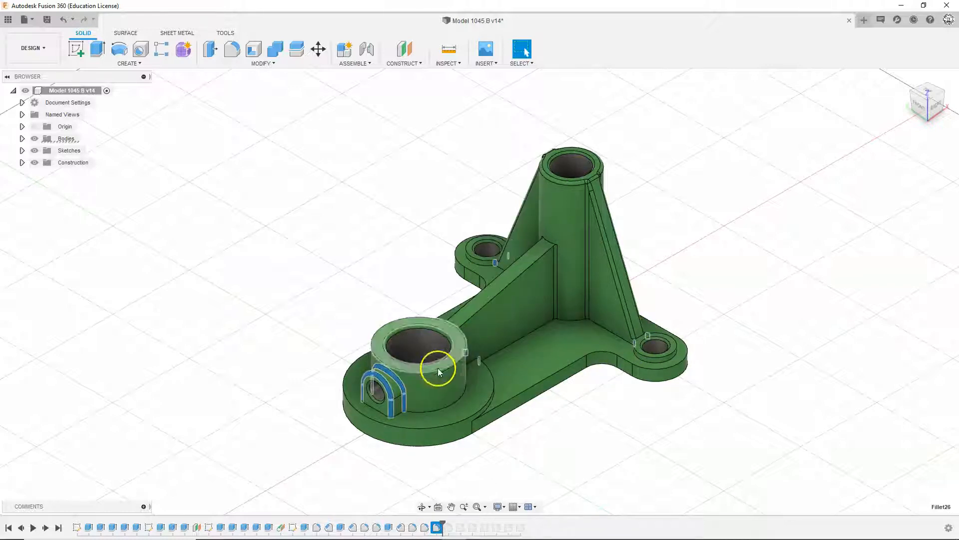
drag(443, 523, 513, 524)
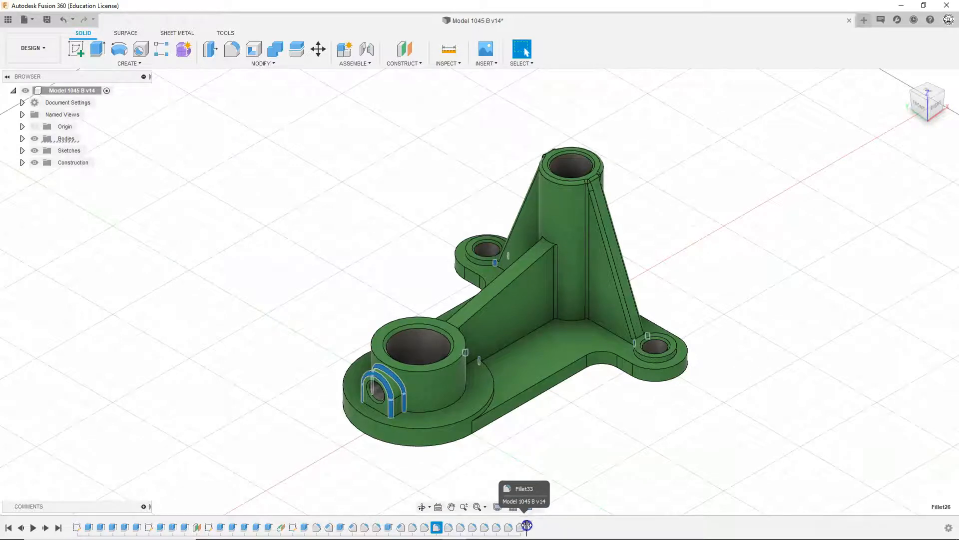
Step: Inspect the edges of Fillet27 through Fillet33 in turn, then examine where the sloped rib meets the tall cylinder
click(448, 527)
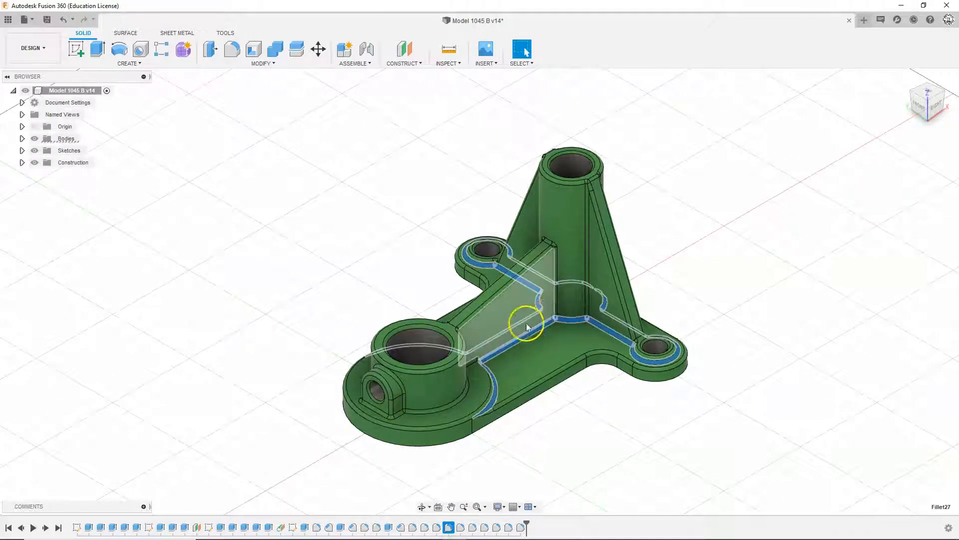
click(461, 528)
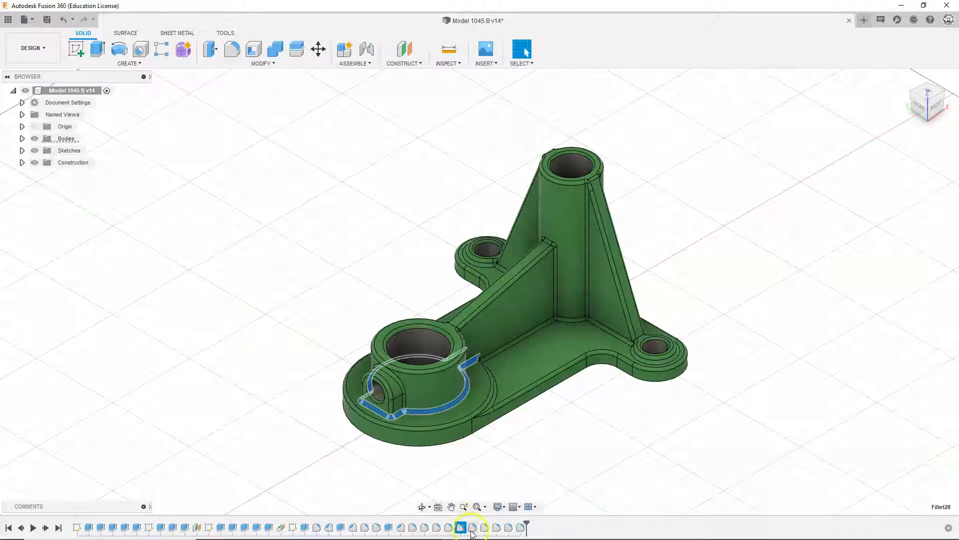
click(473, 528)
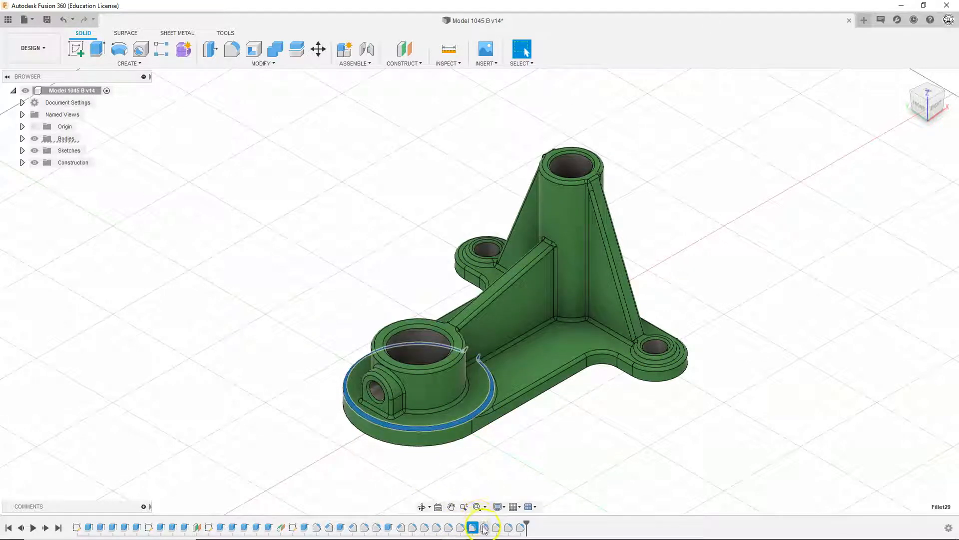
click(485, 528)
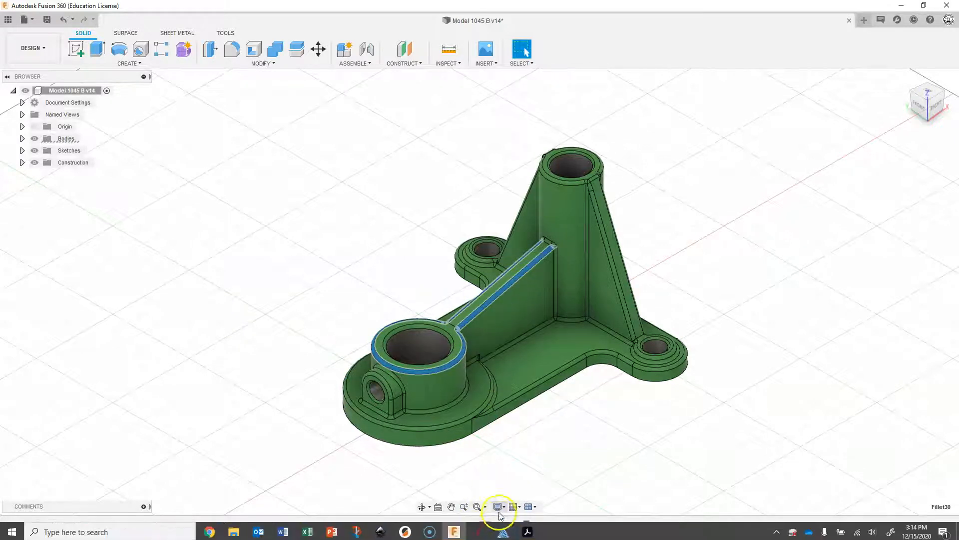
click(497, 528)
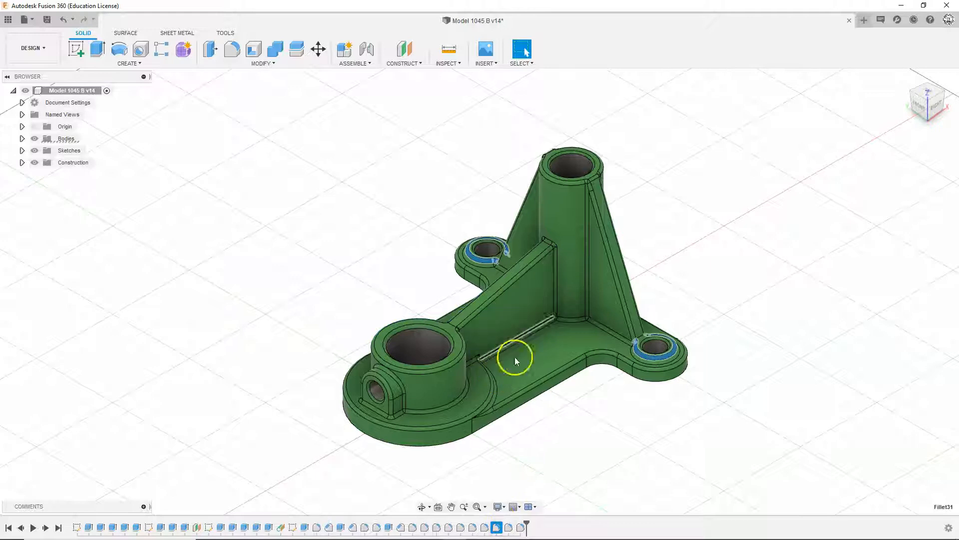
click(509, 528)
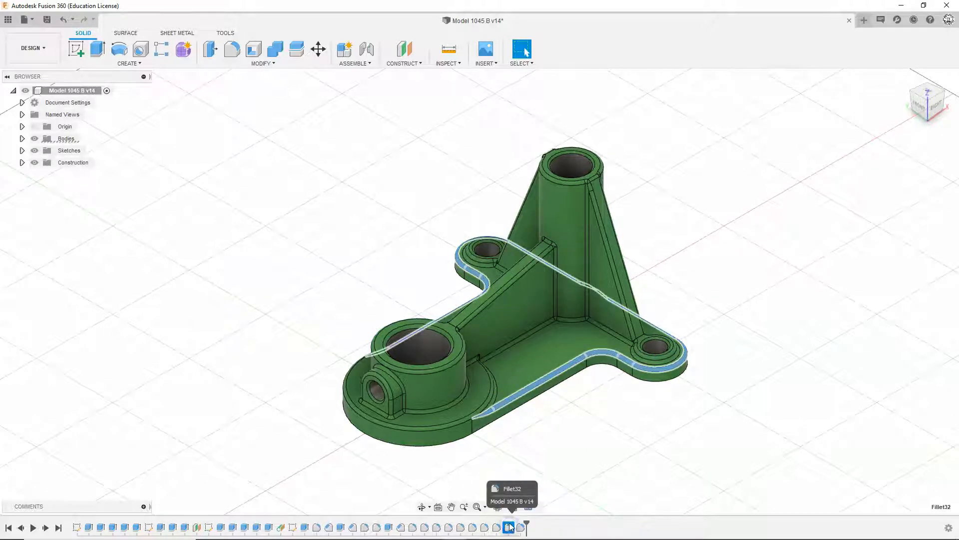
click(523, 527)
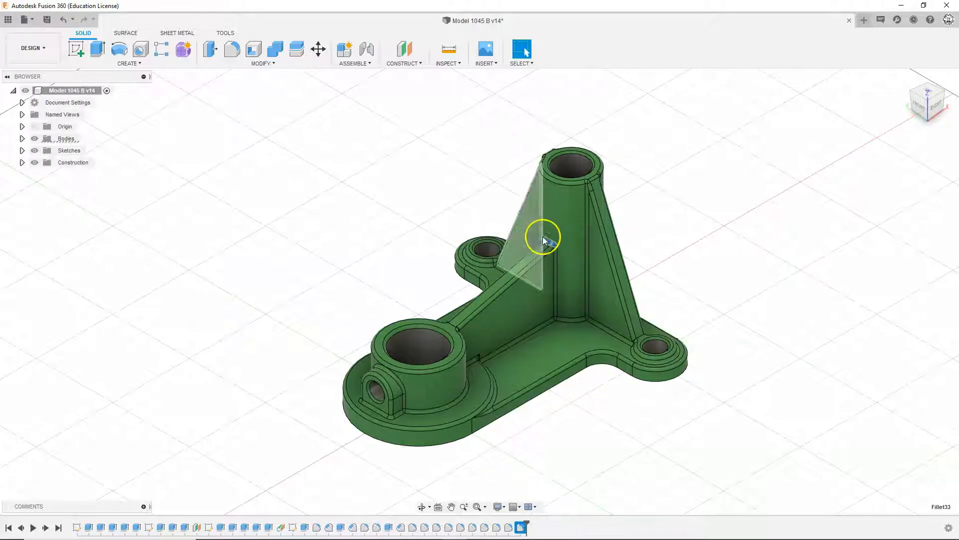
click(646, 205)
scroll(545, 260, up, 3)
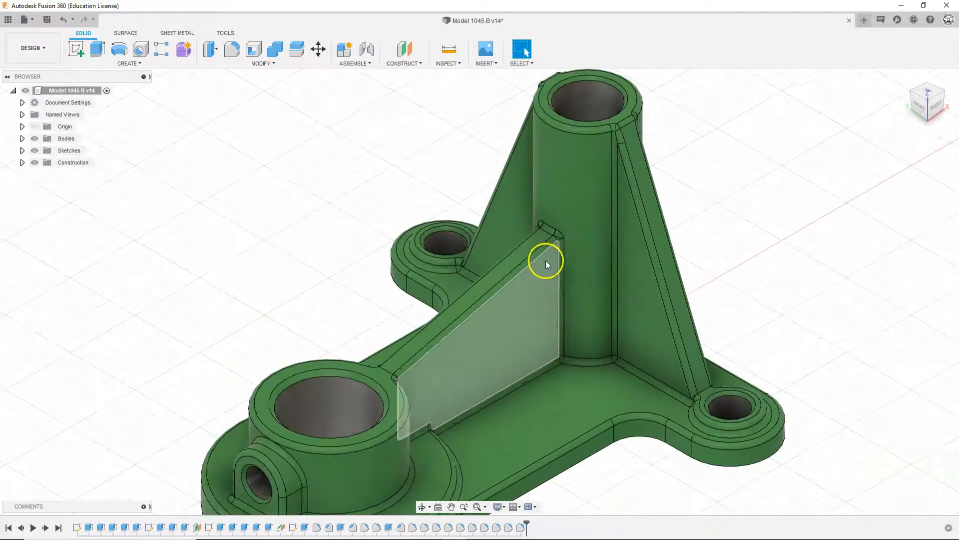
scroll(488, 304, down, 3)
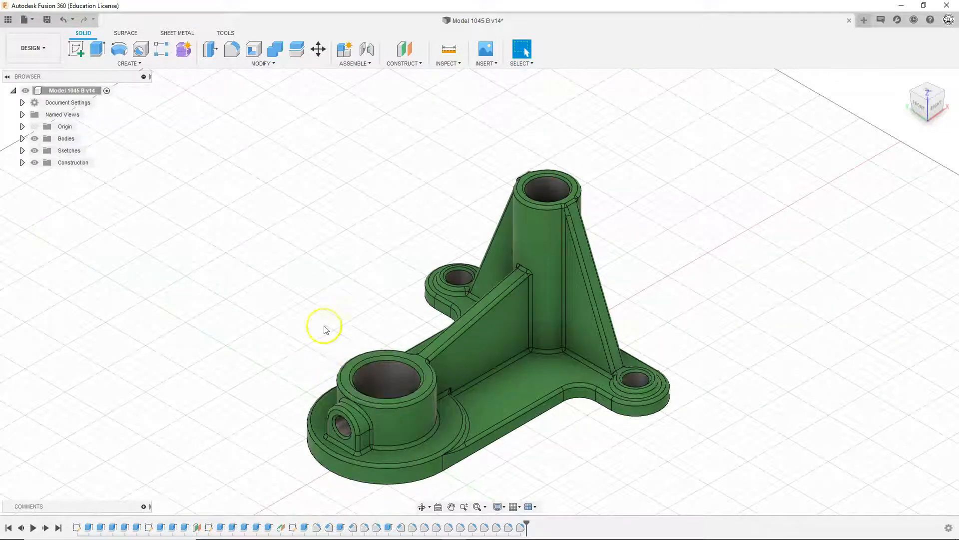
Step: Save the design and create a new full-assembly drawing from scratch with the ISO standard, mm units and an A3 sheet
click(46, 19)
click(464, 290)
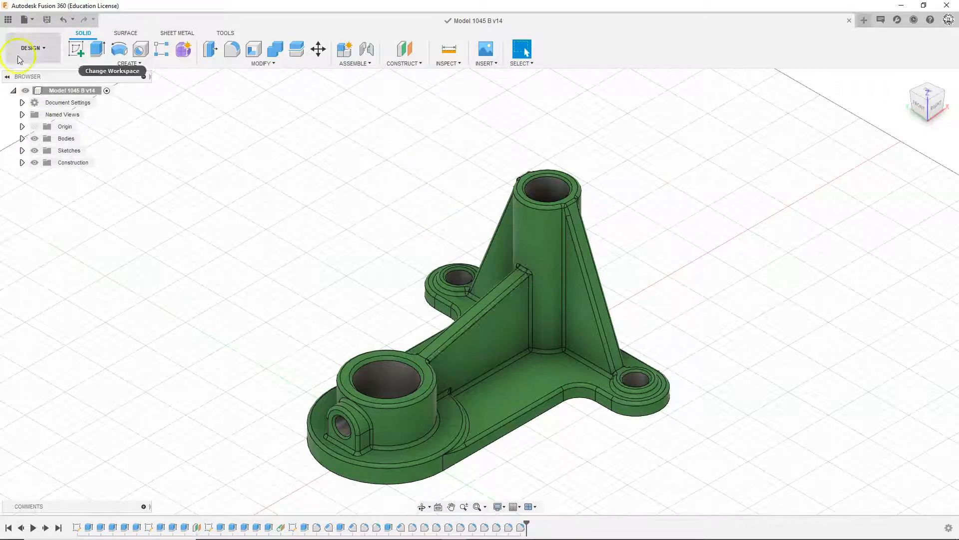
click(33, 48)
click(84, 178)
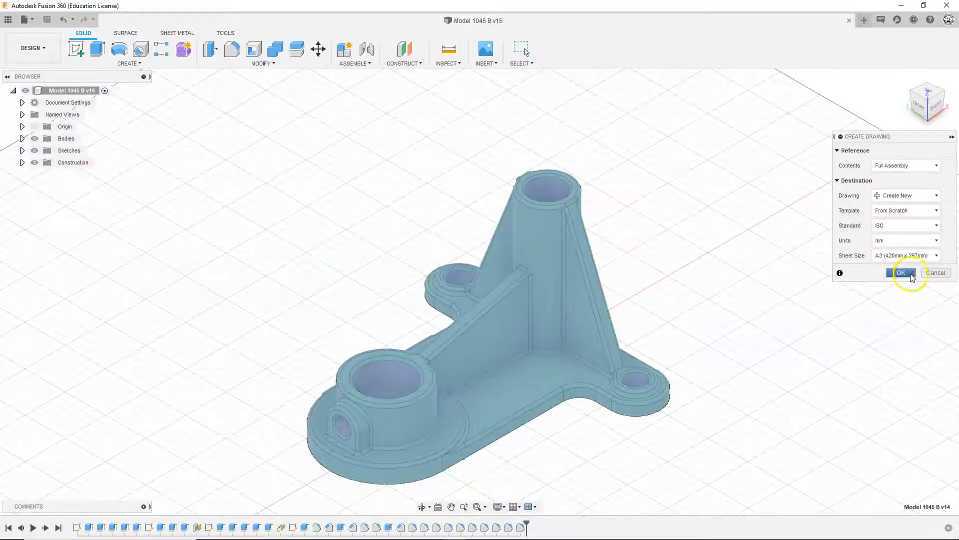
click(903, 273)
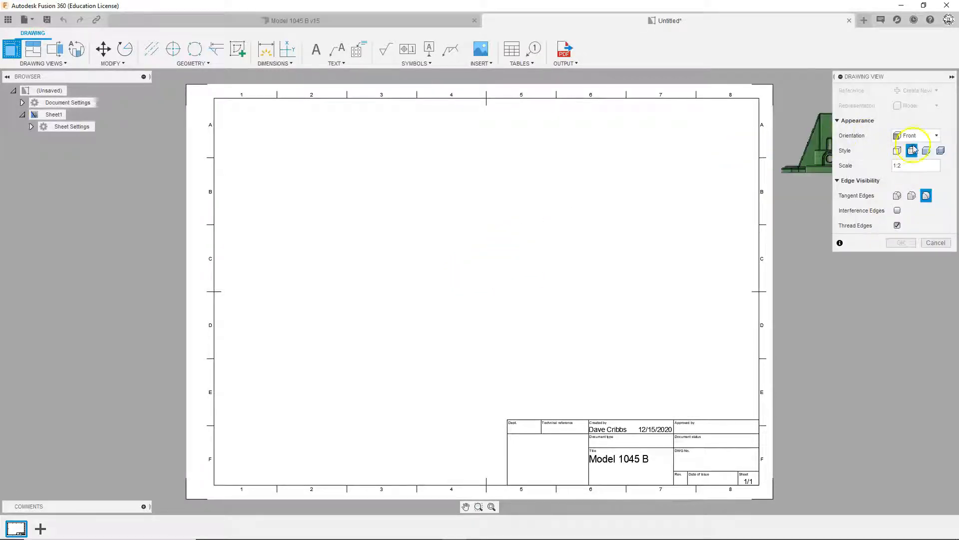
Step: Place a shaded NE Isometric base view at 1:2 scale in the upper-right corner of the sheet
click(919, 136)
click(918, 280)
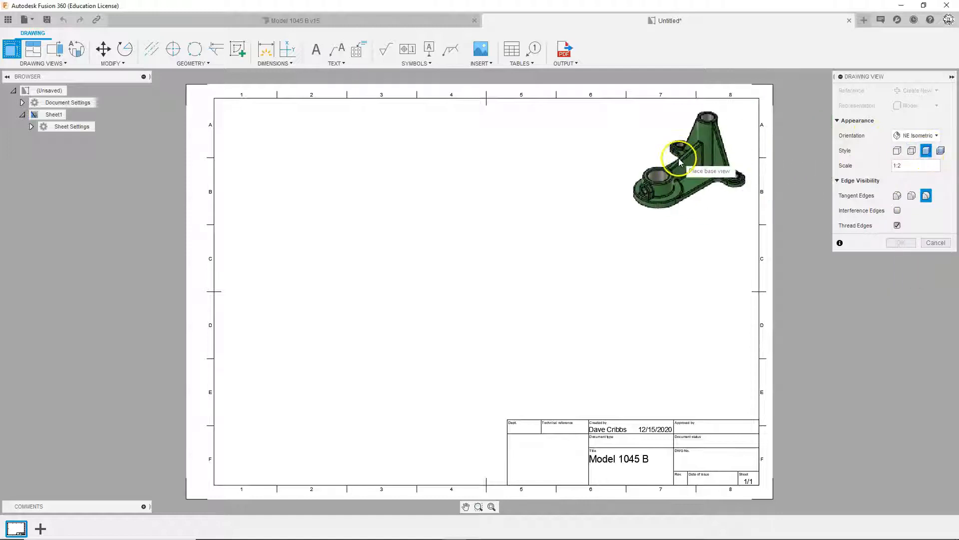
click(678, 161)
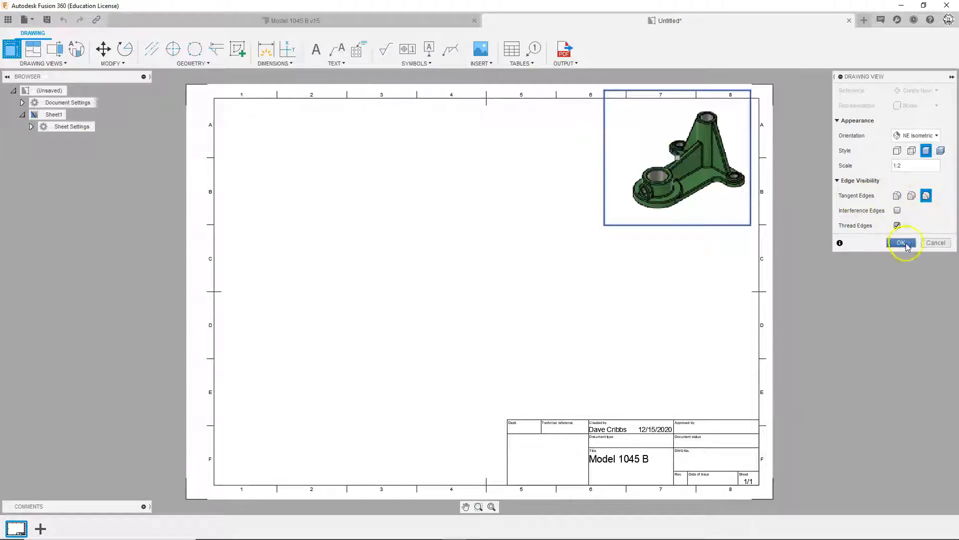
click(905, 244)
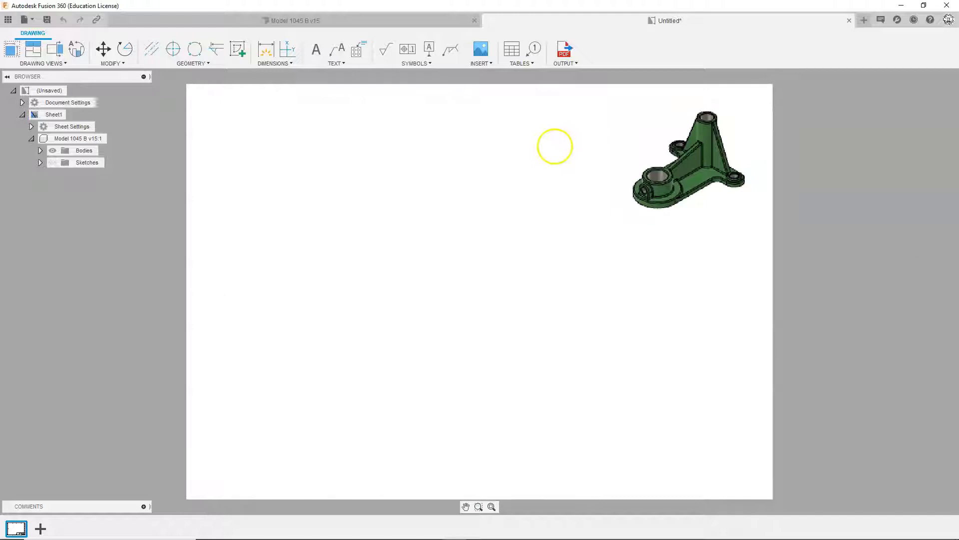
Step: Set the isometric view's tangent edges to full length and check the edges around the fillets
scroll(671, 191, up, 2)
scroll(671, 191, up, 2)
scroll(747, 167, down, 5)
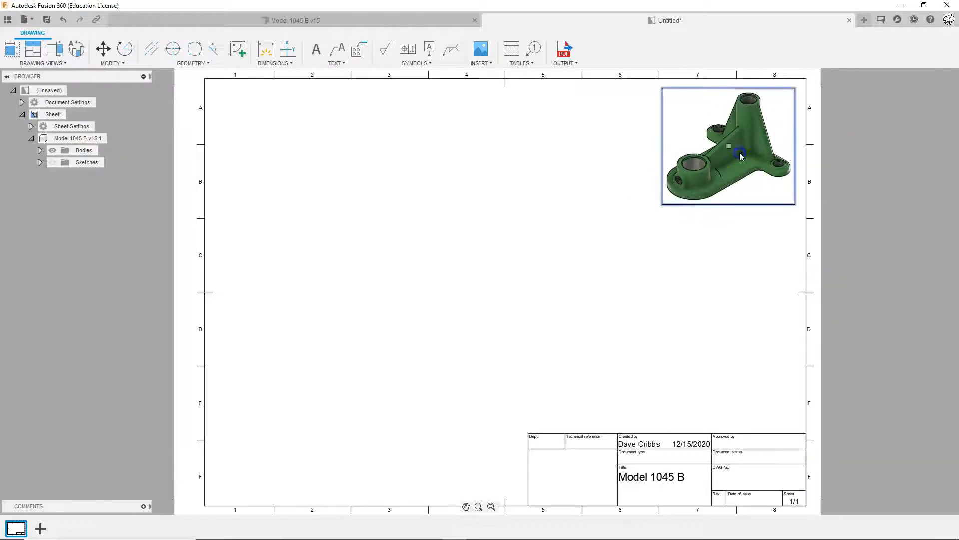
double_click(743, 157)
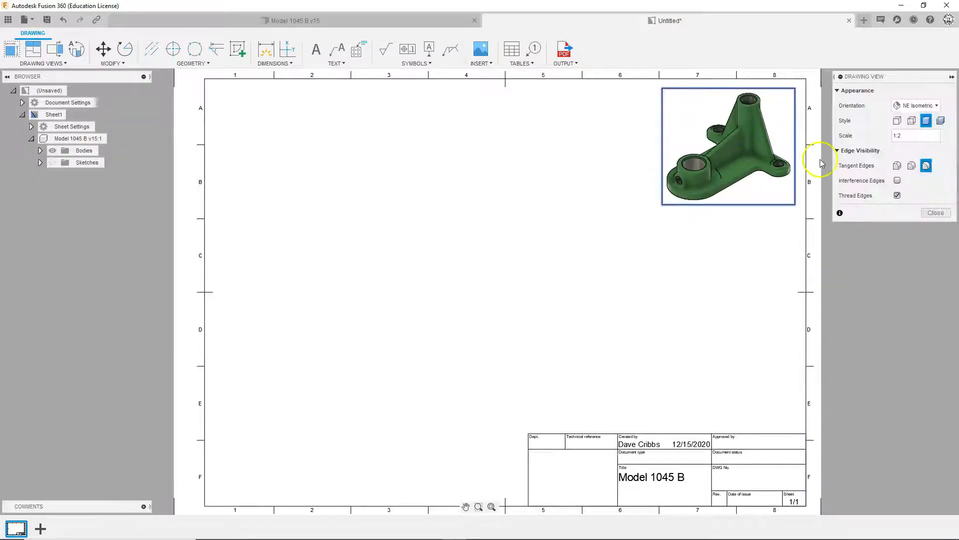
click(898, 167)
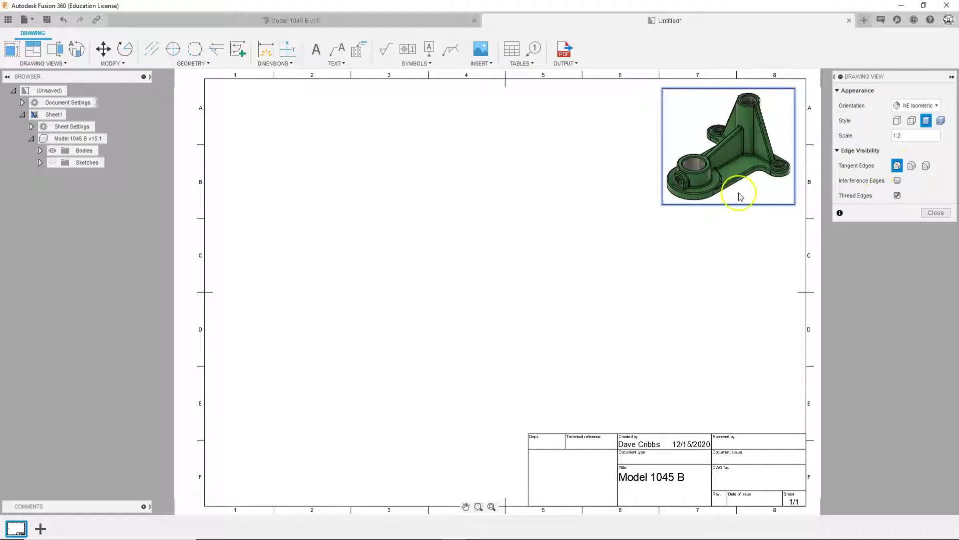
click(931, 214)
scroll(721, 186, up, 5)
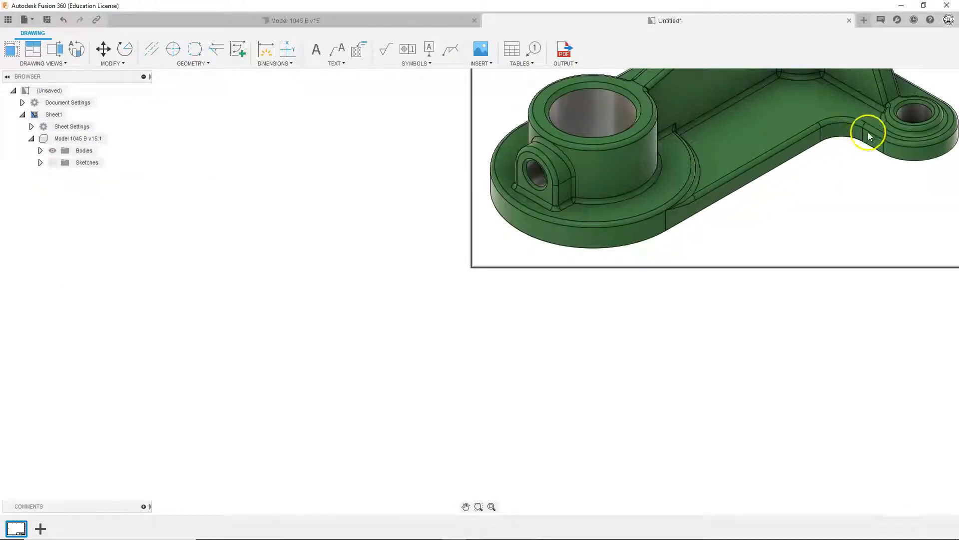
scroll(850, 150, down, 4)
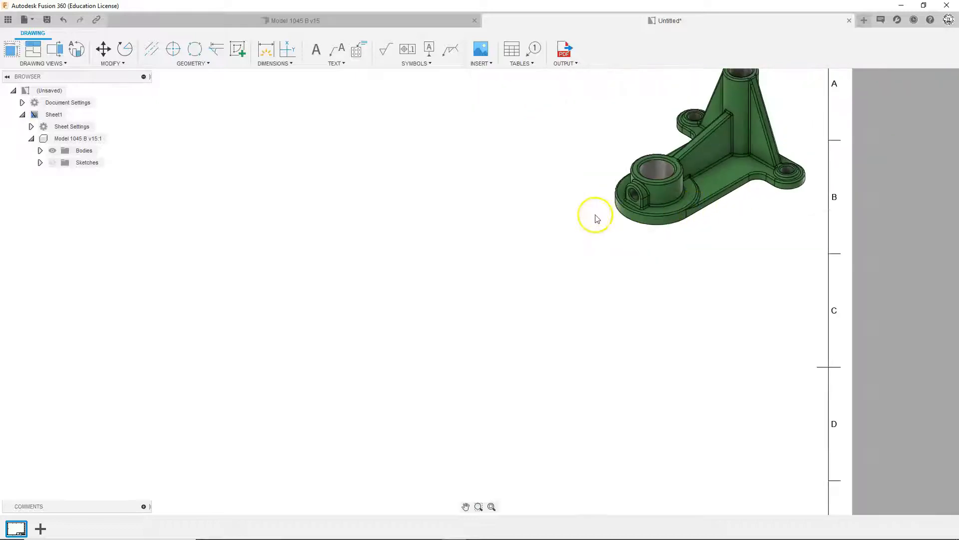
Step: Place a base view with Top orientation at 1:2 scale in the left half of the drawing sheet
scroll(594, 218, down, 5)
click(10, 51)
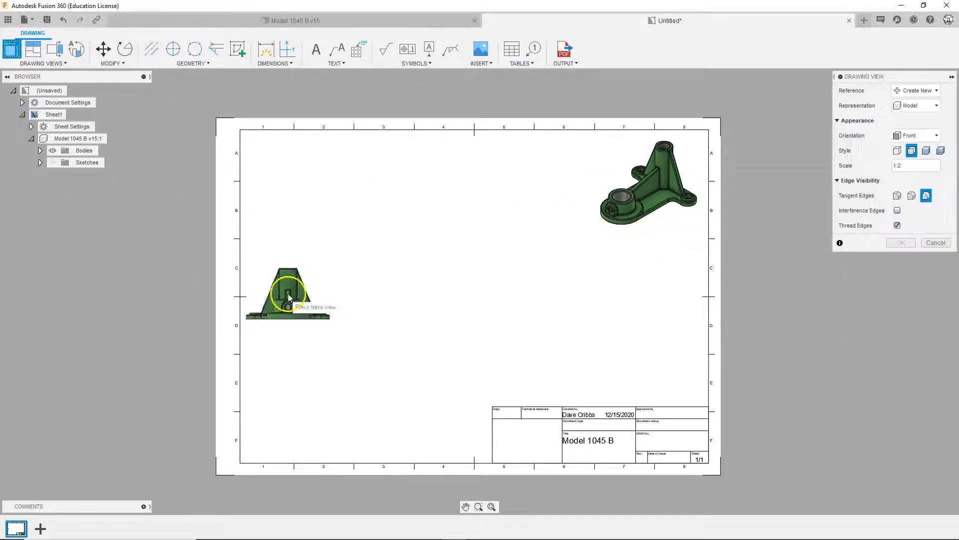
click(910, 135)
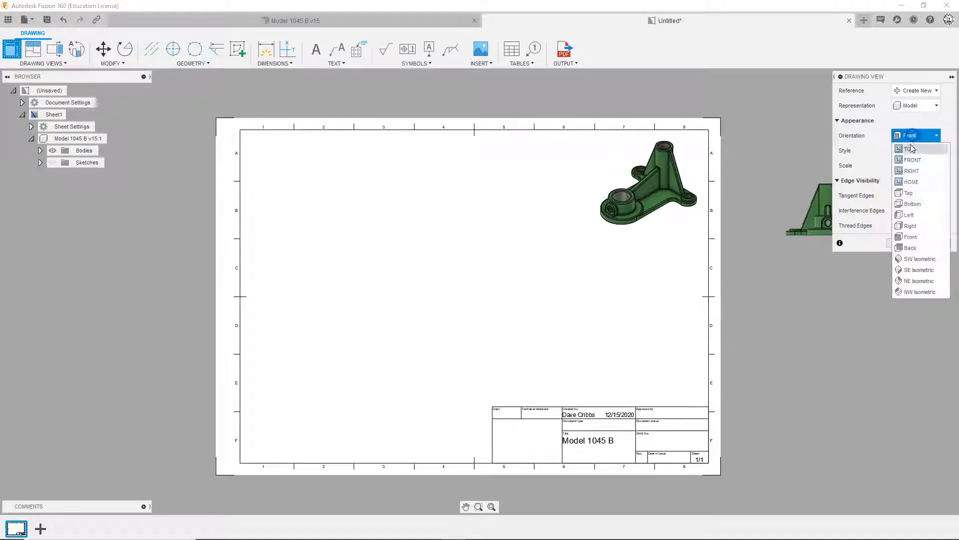
click(908, 193)
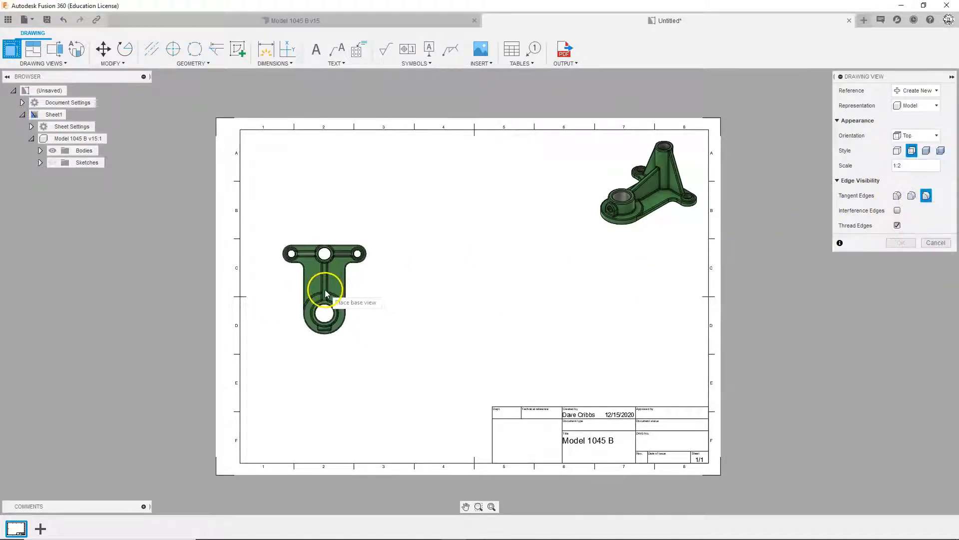
click(318, 290)
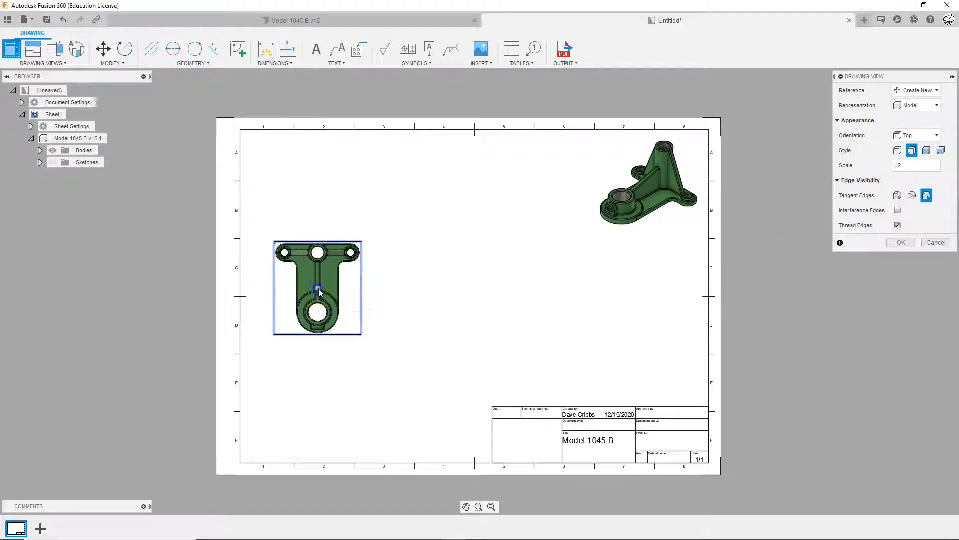
click(913, 245)
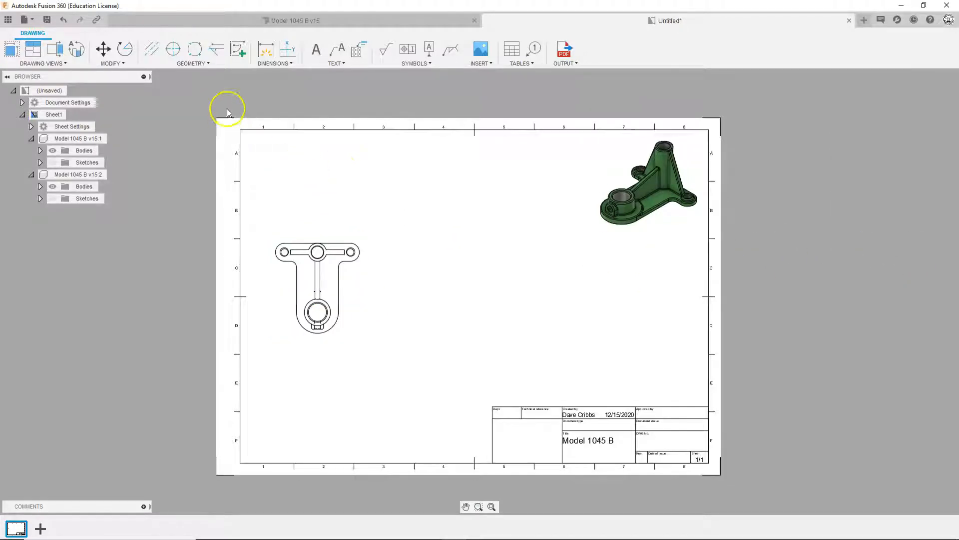
Step: Rotate the top view by 270 degrees about the centre of its large bore
click(125, 54)
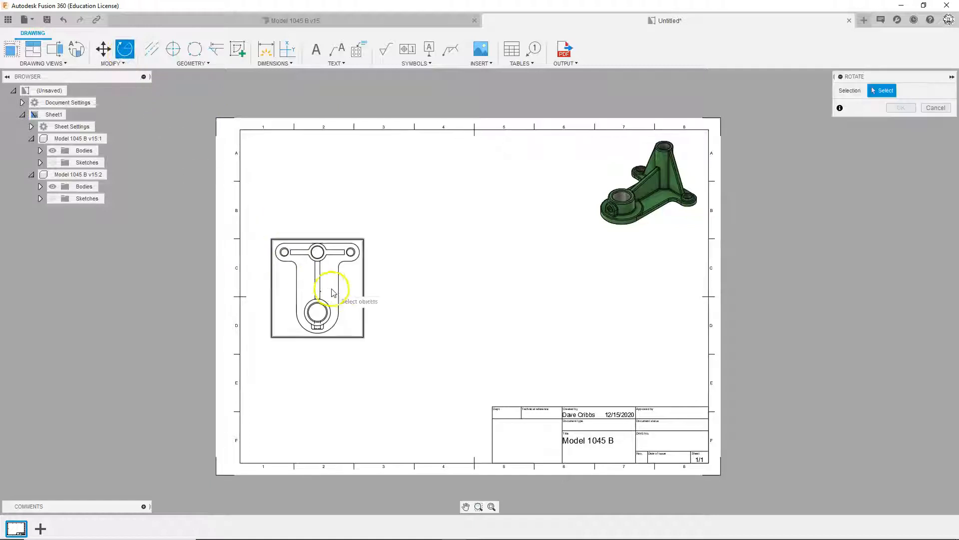
click(347, 292)
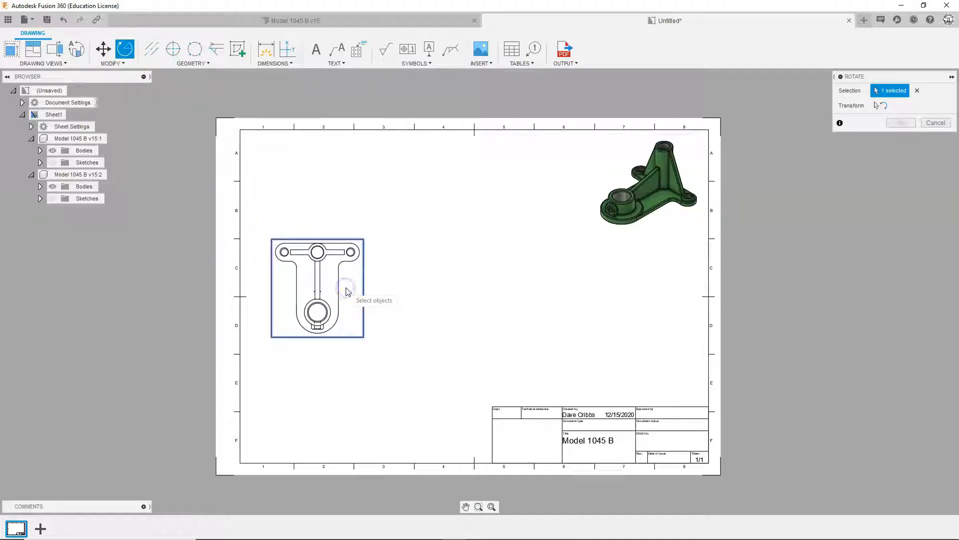
click(882, 106)
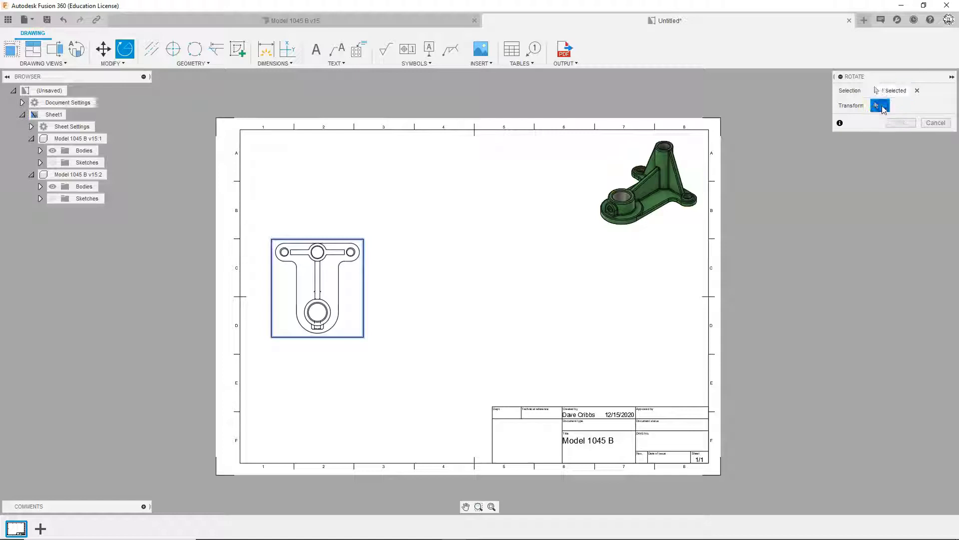
click(317, 313)
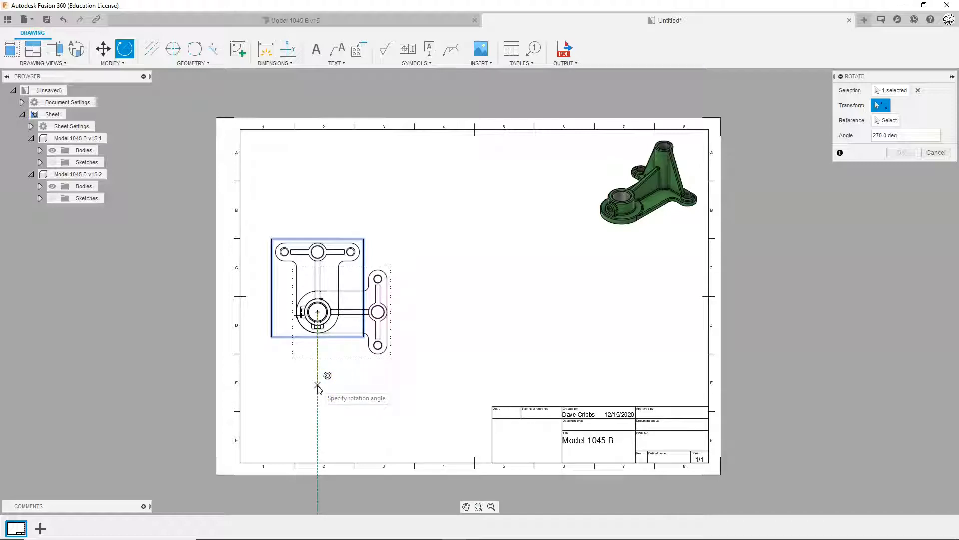
click(318, 385)
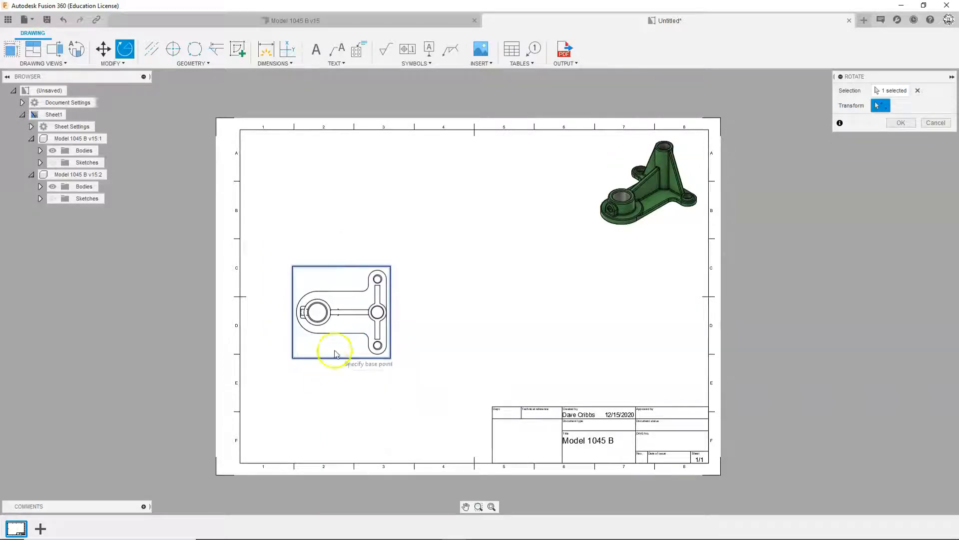
click(896, 124)
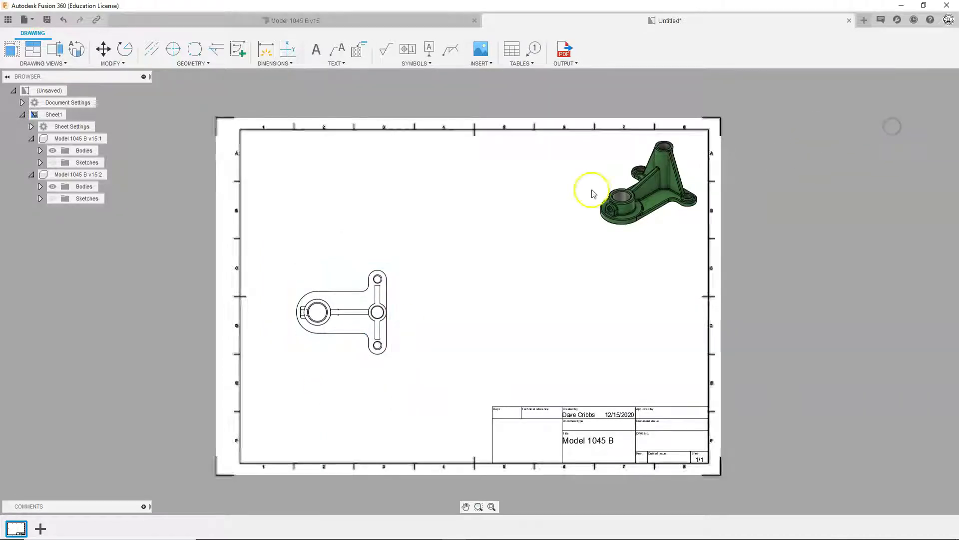
Step: Move the rotated top view slightly up and to the left on the sheet and check its edges
click(355, 307)
drag(342, 313, 330, 292)
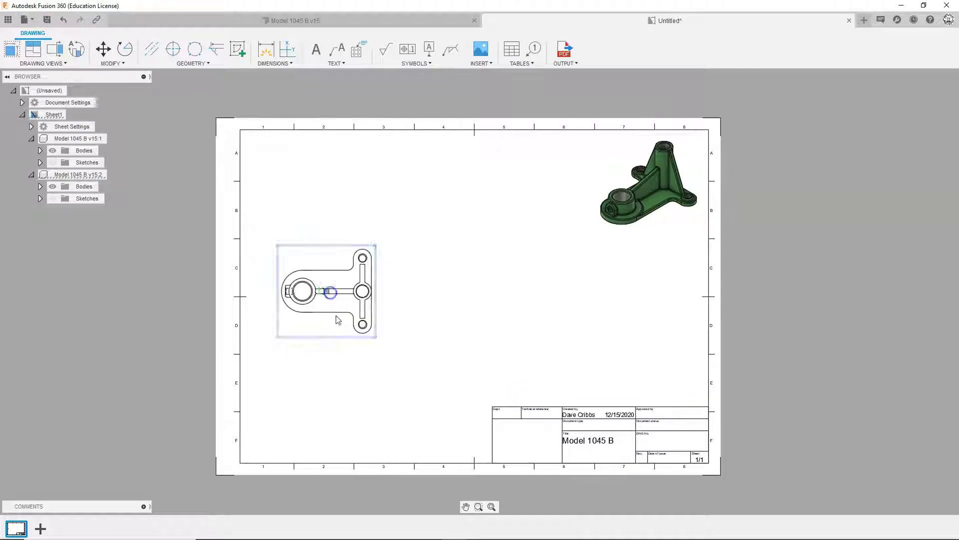
click(305, 370)
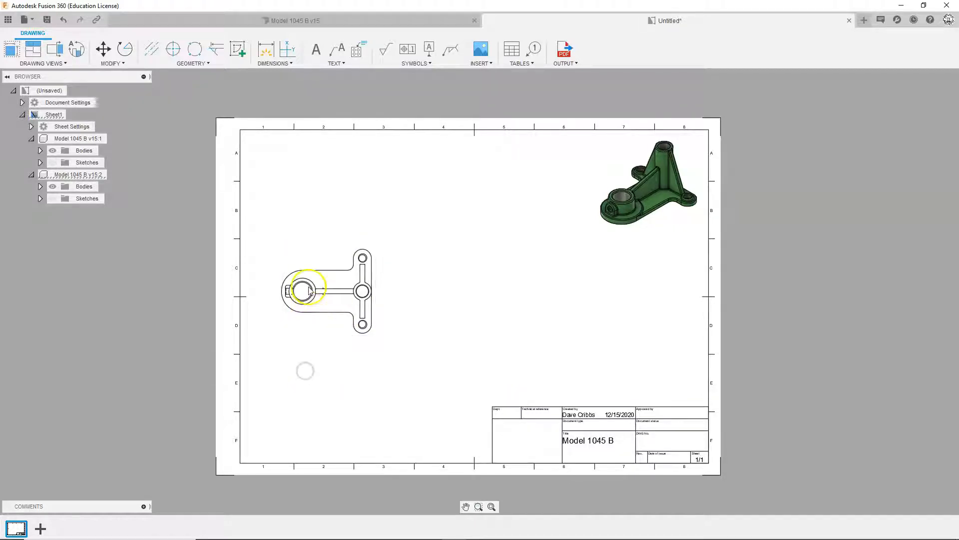
scroll(310, 290, up, 5)
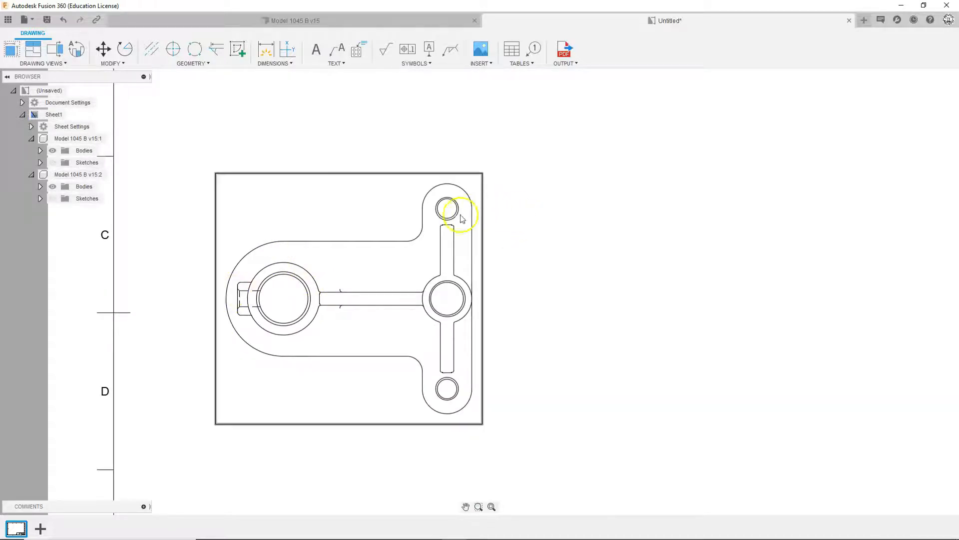
scroll(444, 295, down, 6)
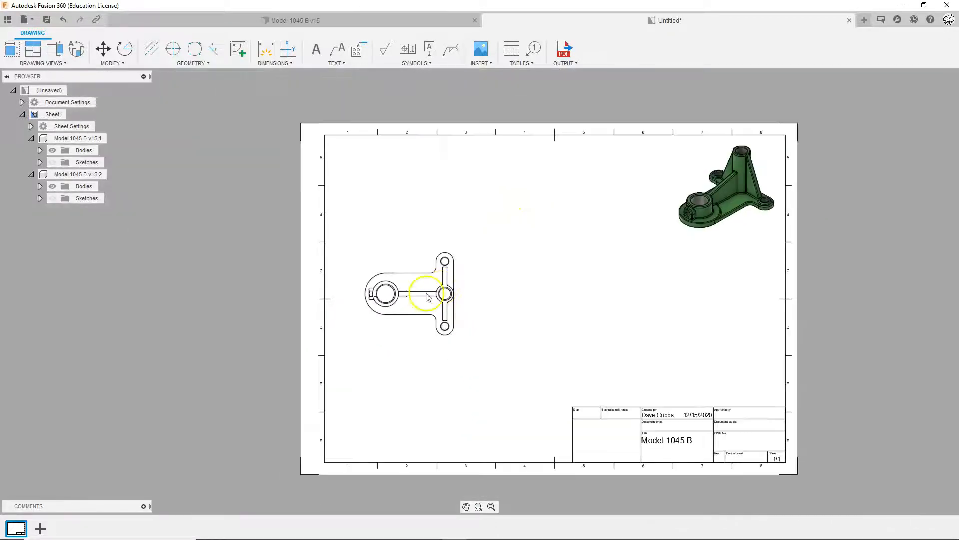
Step: Switch to Model 1045.pdf in Adobe Acrobat, arrange it side by side with Fusion 360, and enlarge its top view to 125%
mouse_move(291, 537)
click(536, 534)
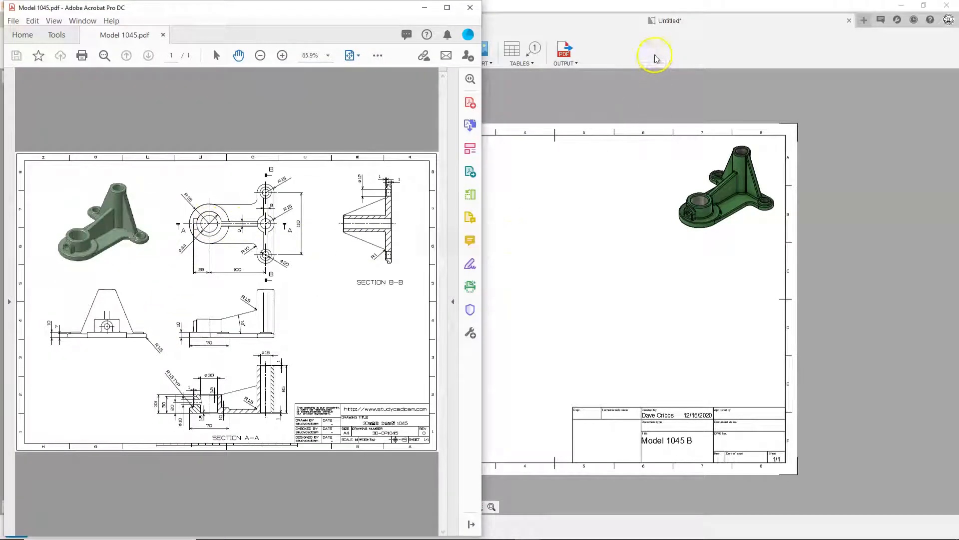
click(654, 78)
click(631, 19)
drag(632, 10, 956, 150)
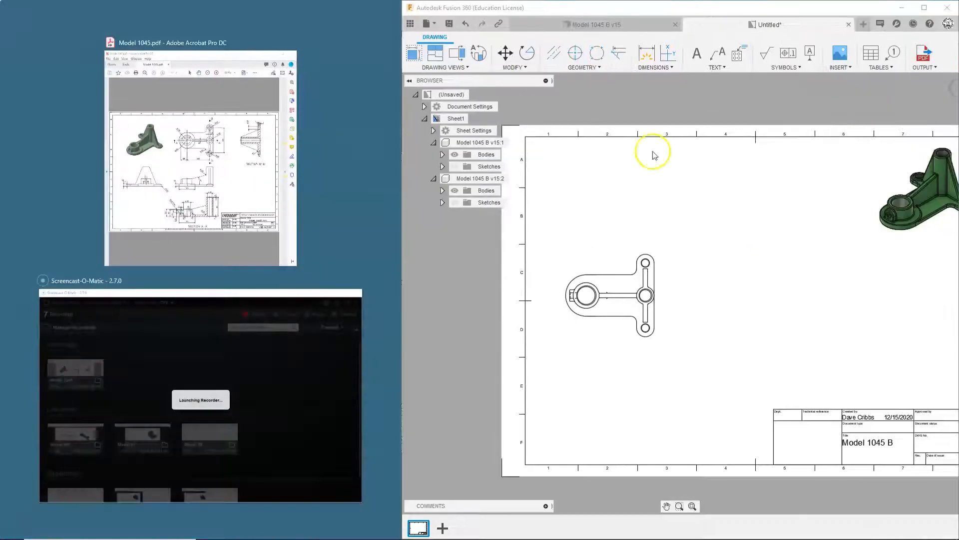
click(235, 164)
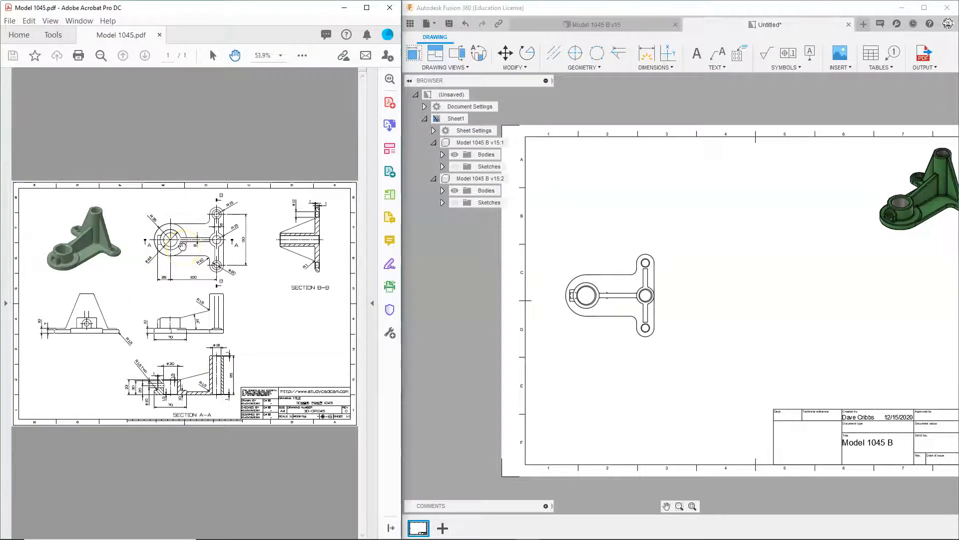
key(ctrl+1)
ctrl+scroll(206, 178, up, 1)
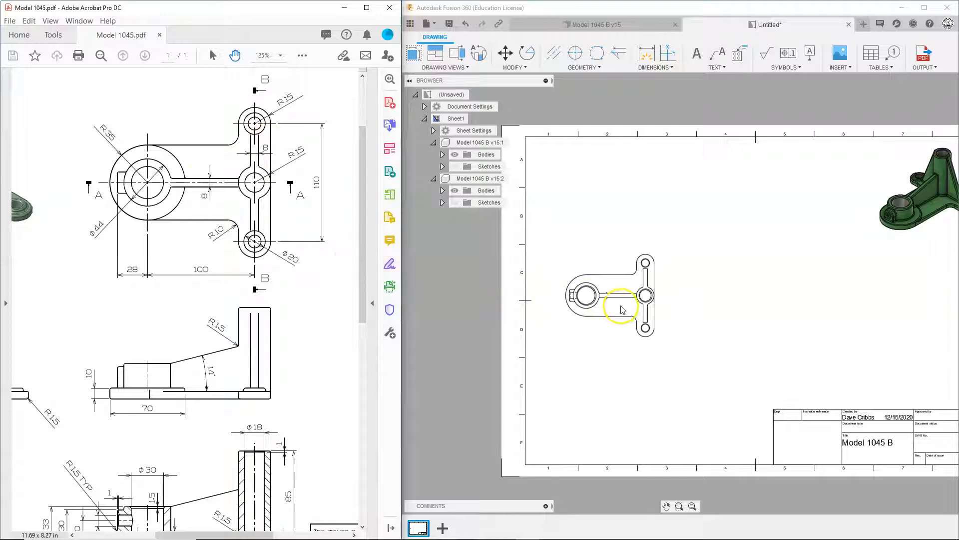
Step: Compare the top view with the PDF reference and examine the fillet edges around the small boss in the isometric view
scroll(622, 302, down, 1)
scroll(621, 295, up, 5)
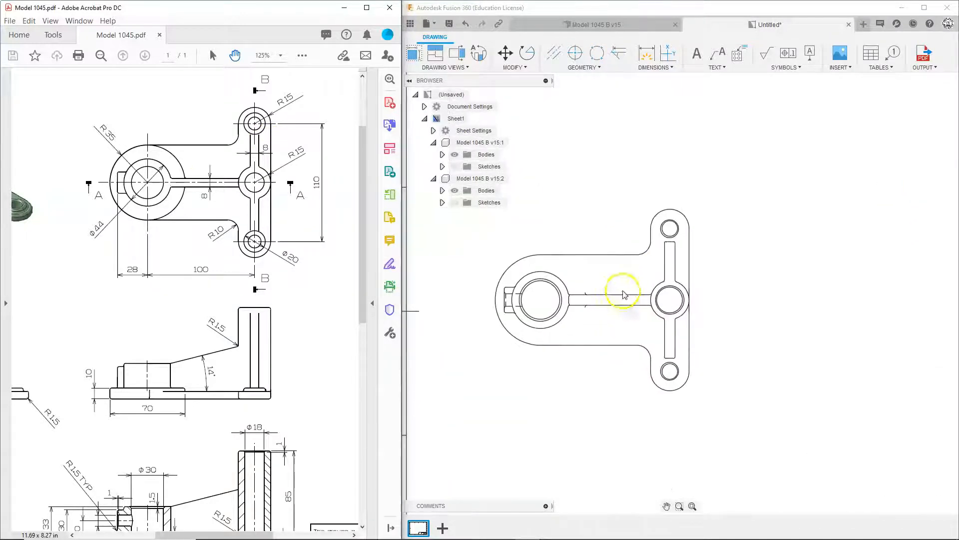
scroll(749, 247, up, 1)
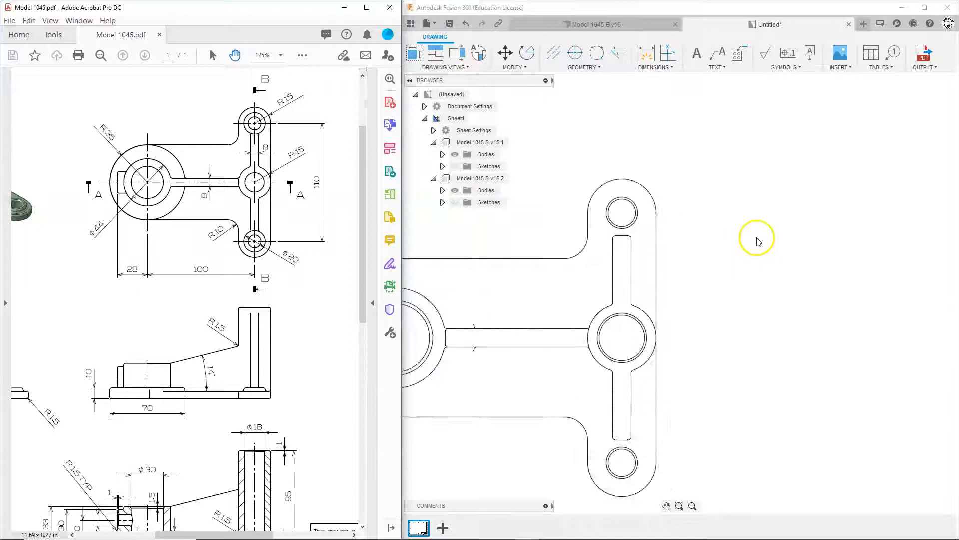
scroll(772, 247, down, 3)
scroll(920, 230, down, 4)
mouse_move(919, 222)
middle_down()
mouse_move(692, 299)
mouse_move(642, 305)
middle_up()
scroll(816, 253, up, 6)
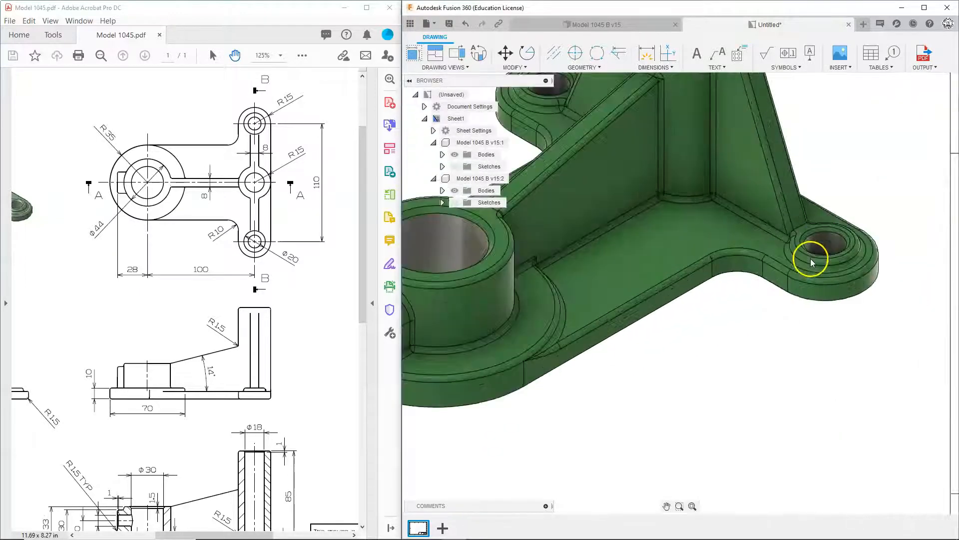
scroll(809, 259, up, 3)
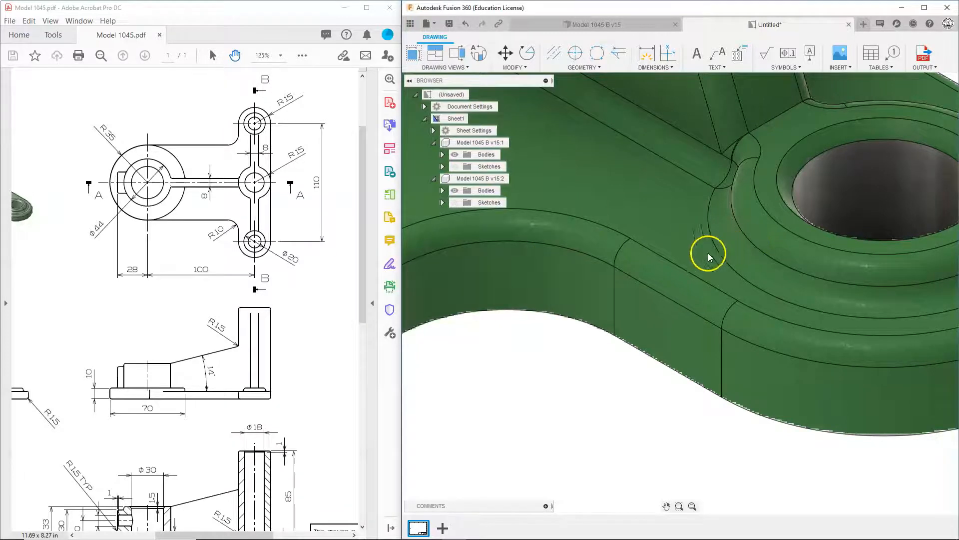
scroll(620, 322, down, 10)
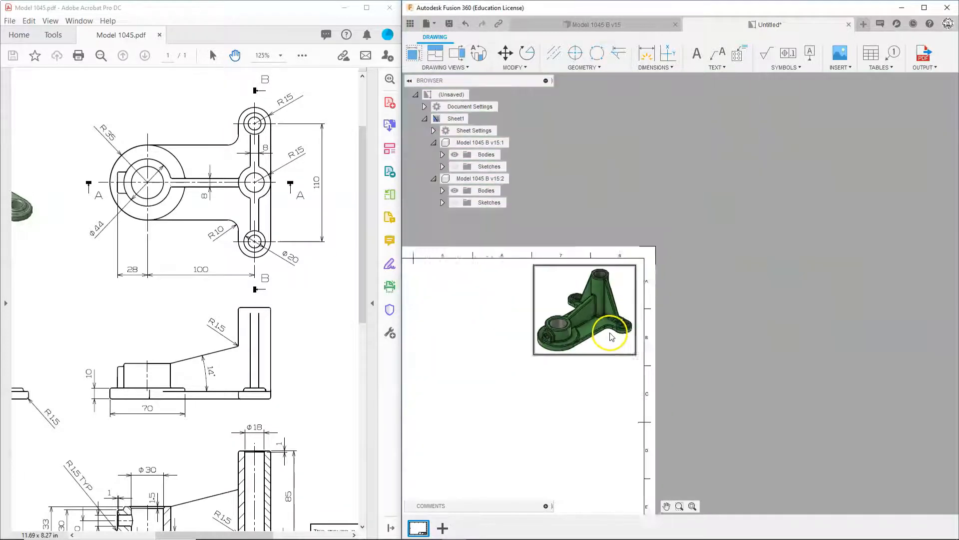
scroll(610, 334, down, 2)
mouse_move(544, 369)
middle_down()
mouse_move(715, 317)
mouse_move(766, 286)
middle_up()
scroll(581, 324, up, 2)
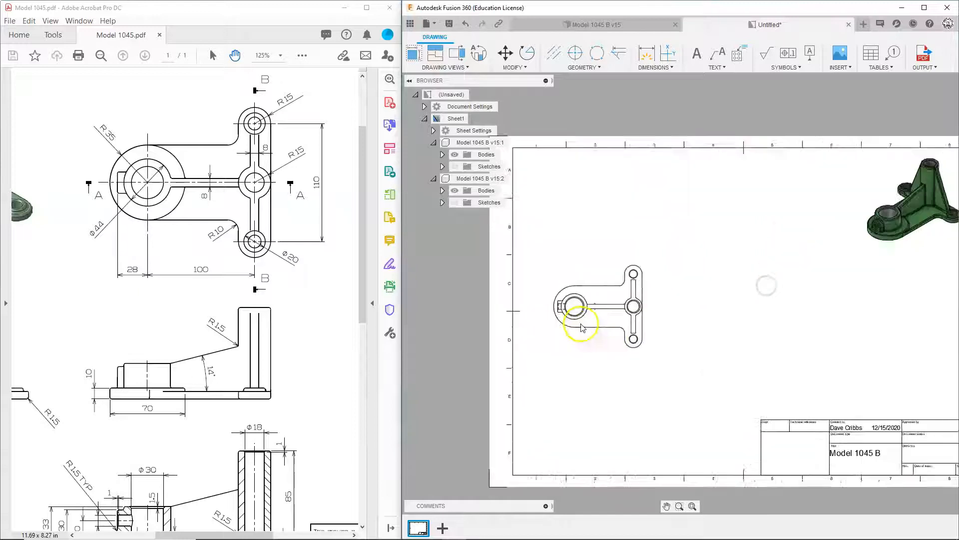
scroll(581, 327, up, 4)
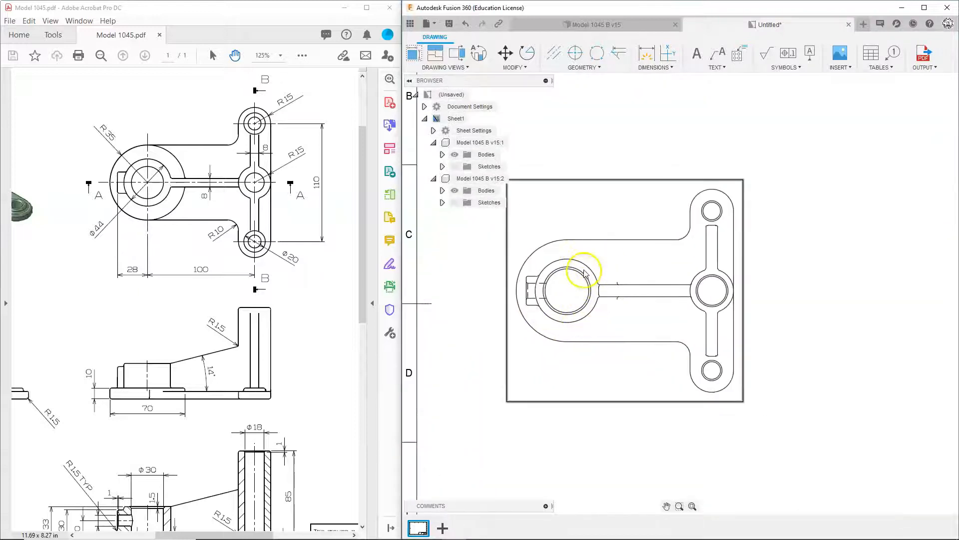
scroll(653, 321, down, 5)
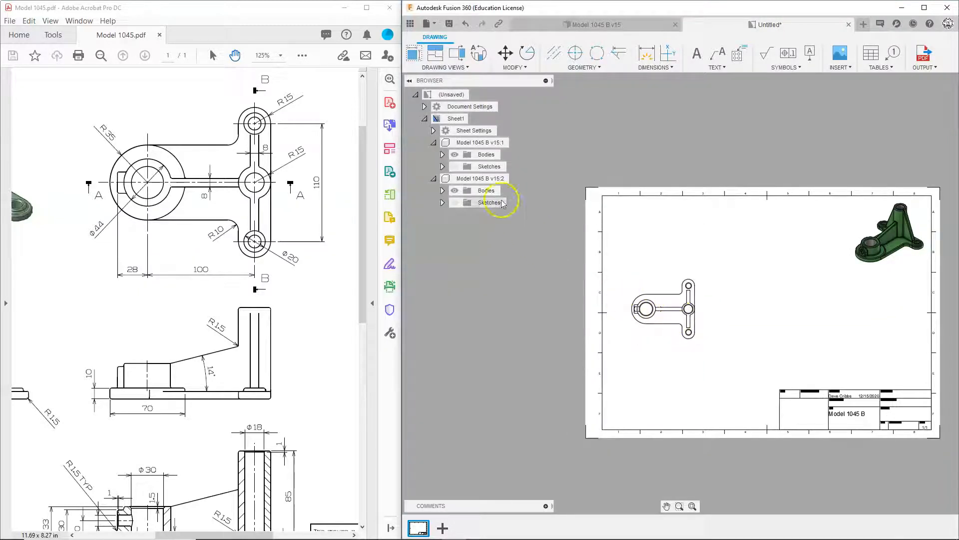
Step: Show Sketch1 in the top view and inspect its circles and outline around the bosses
click(482, 143)
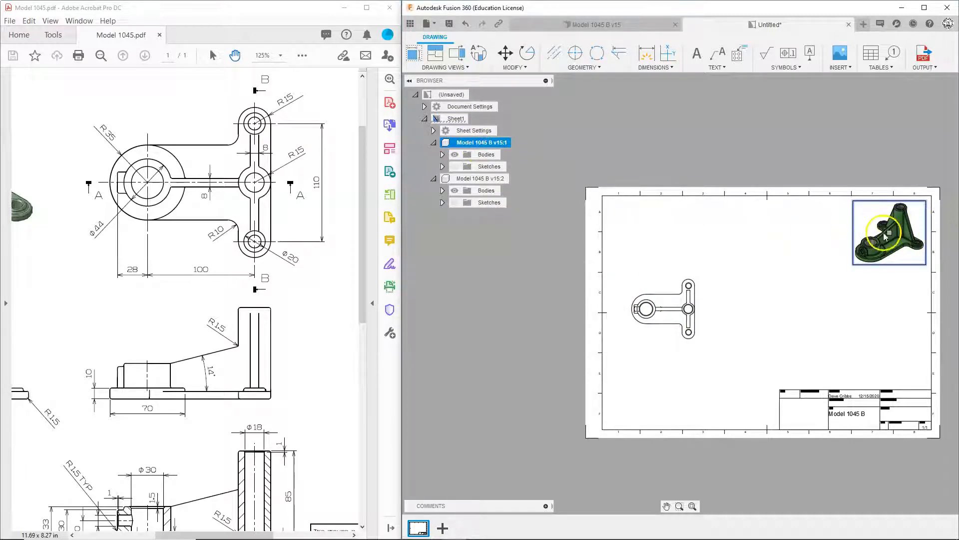
click(473, 179)
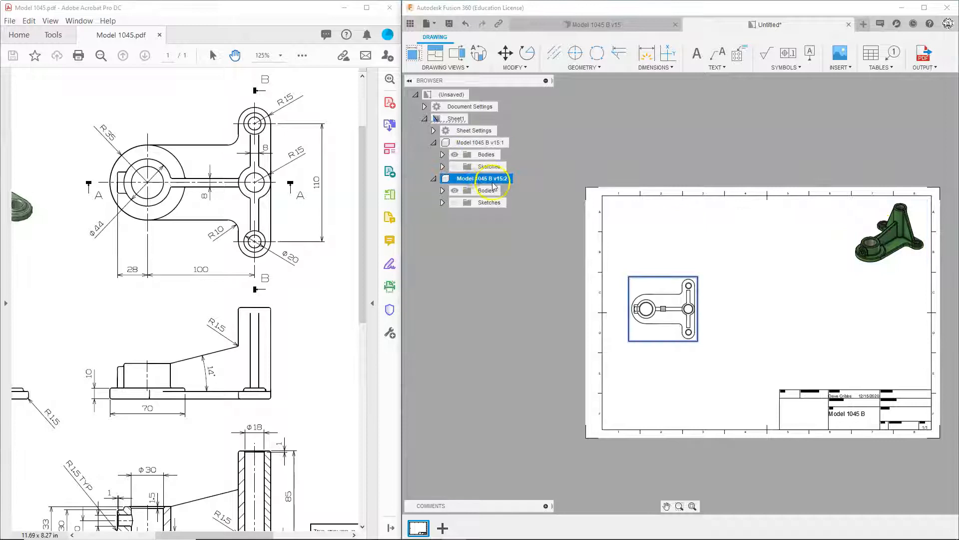
scroll(652, 307, up, 5)
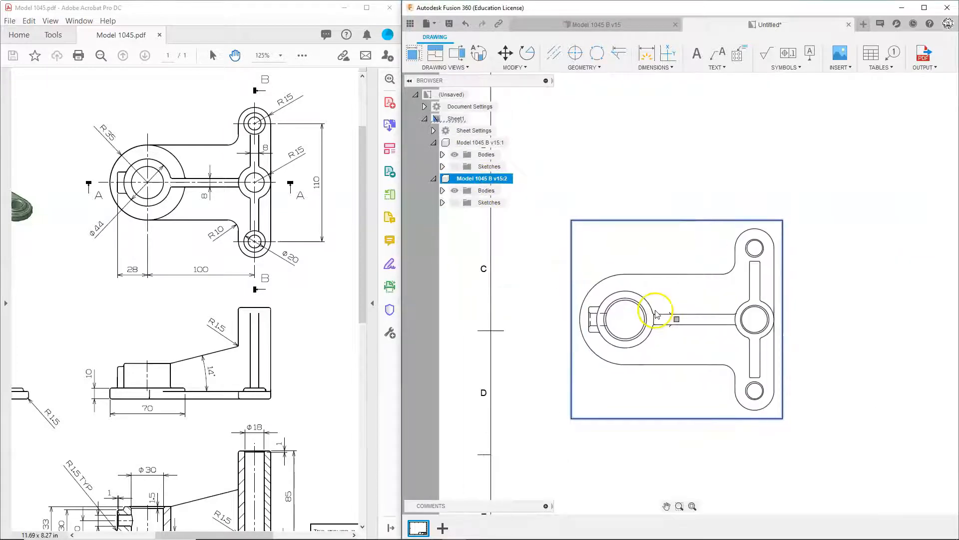
click(455, 204)
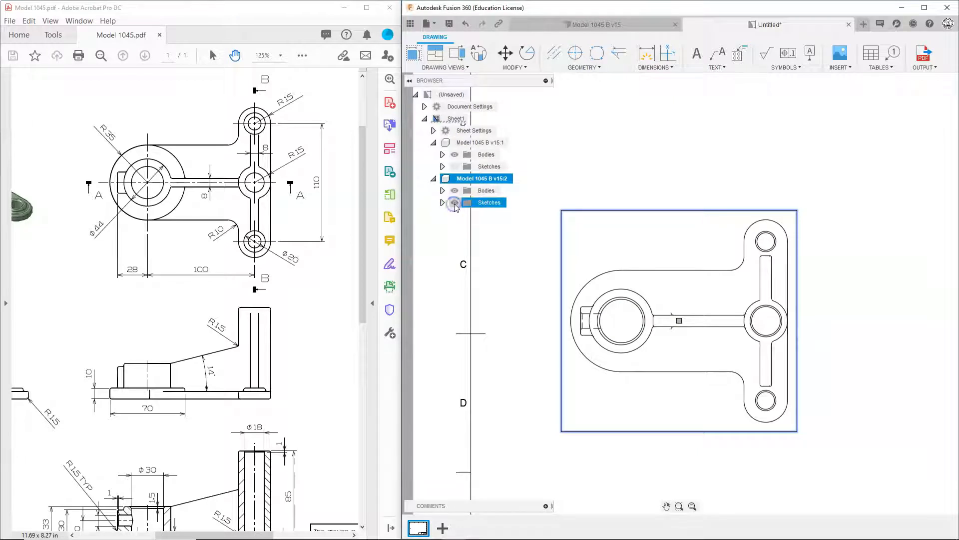
click(444, 203)
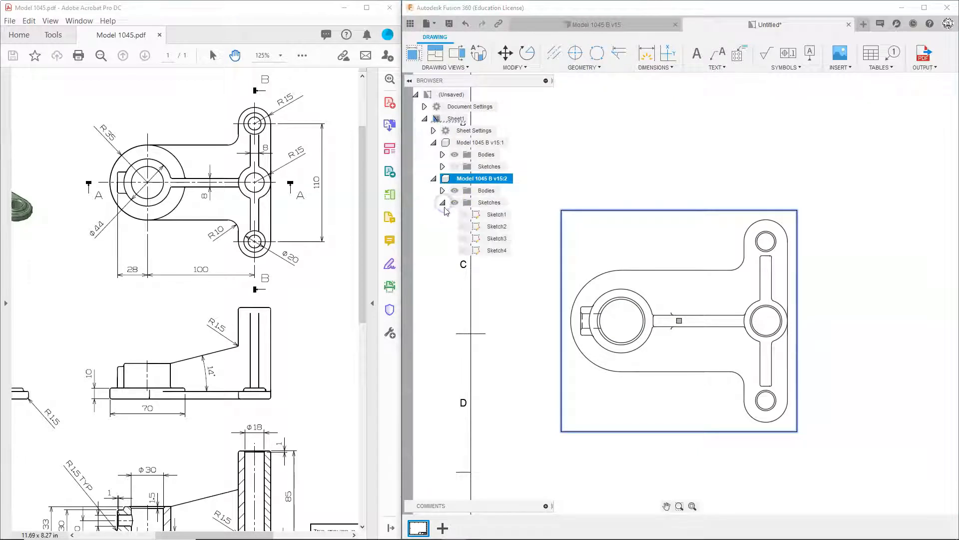
click(464, 219)
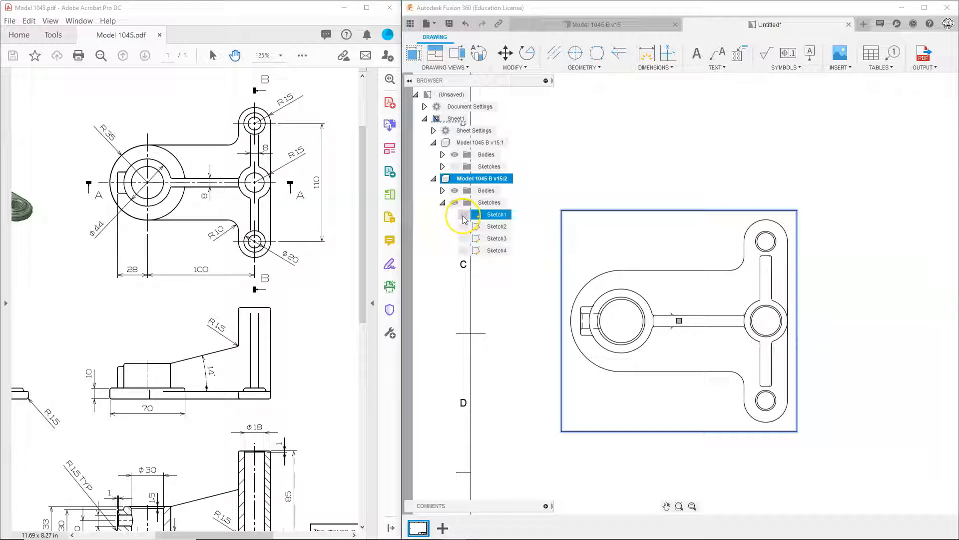
click(463, 216)
click(608, 278)
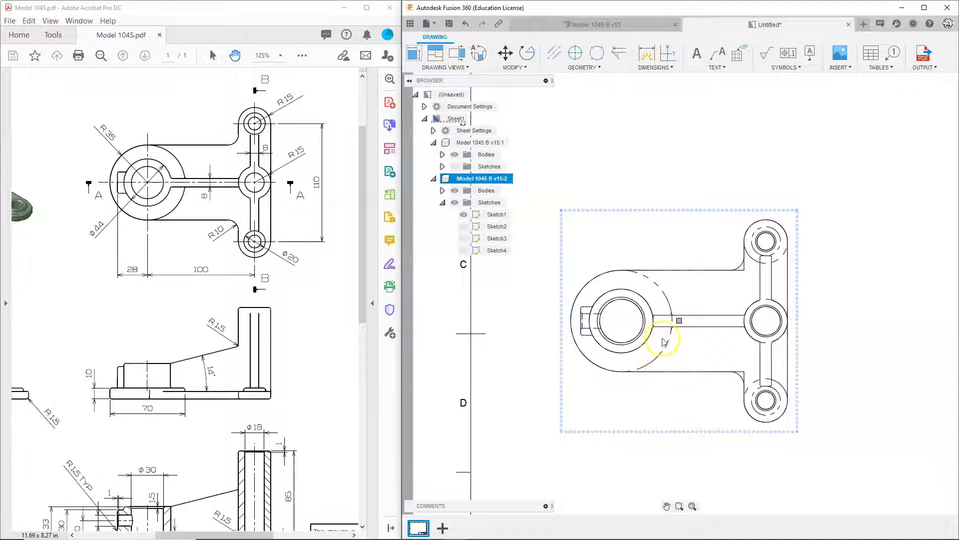
scroll(766, 243, up, 6)
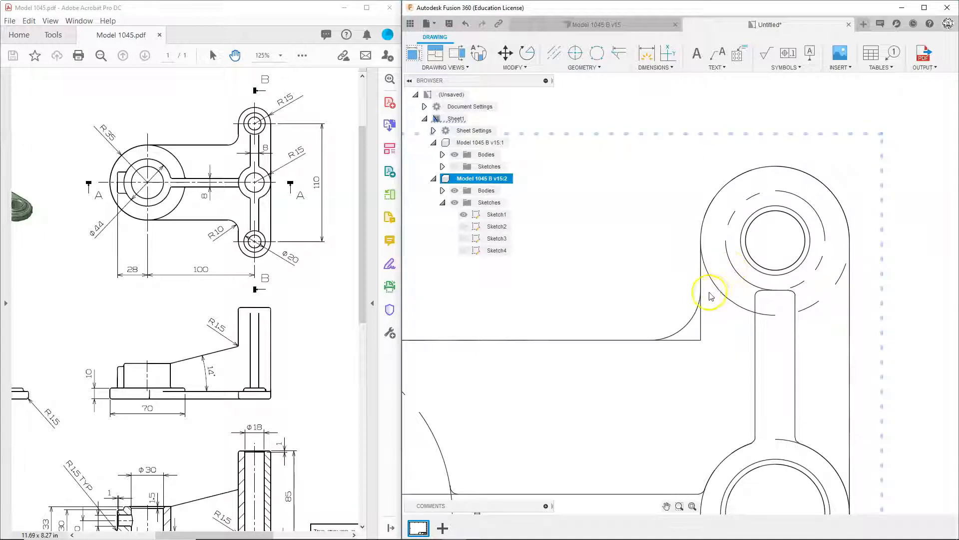
Step: Hide and redisplay Sketch1 in the top view to compare the outlines around the small boss and the corner fillet
scroll(744, 282, down, 5)
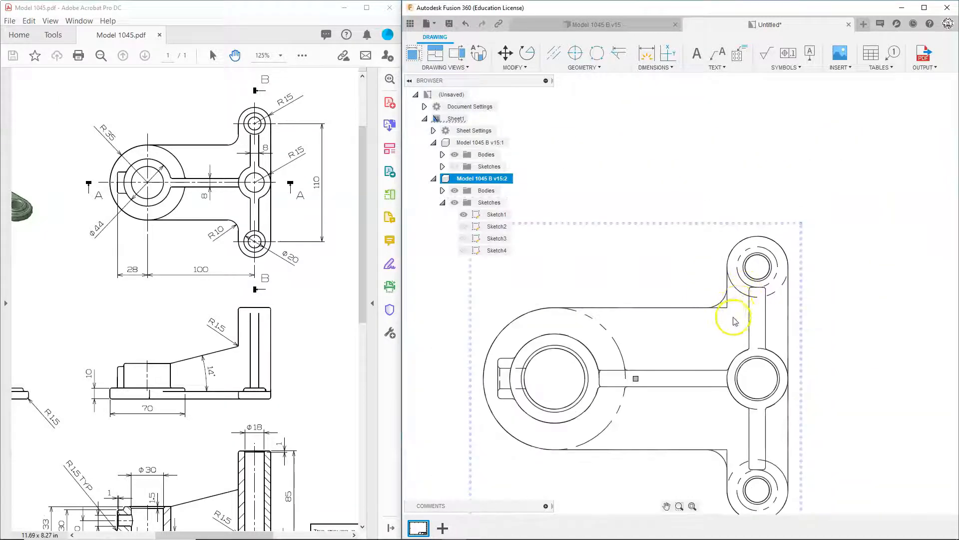
scroll(733, 322, down, 2)
click(463, 215)
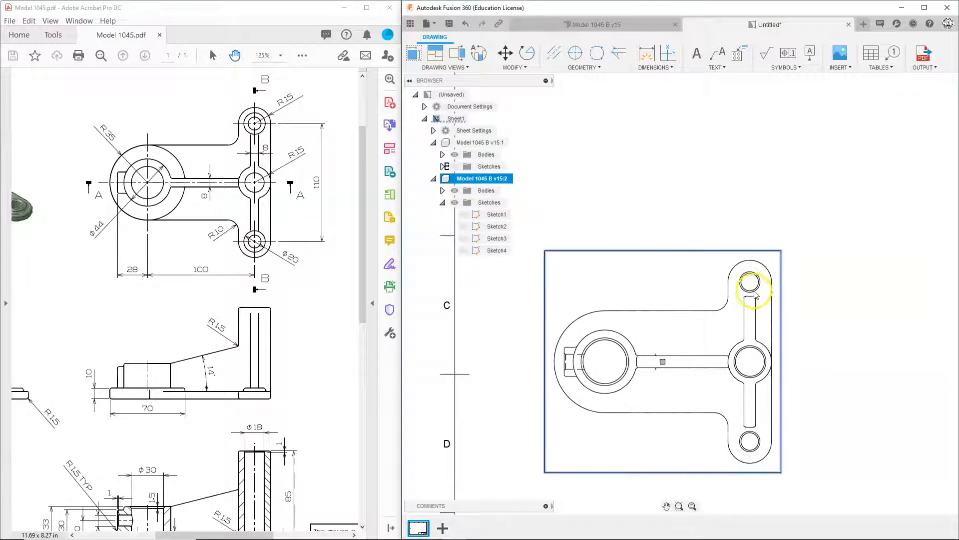
scroll(754, 295, up, 5)
scroll(755, 294, up, 3)
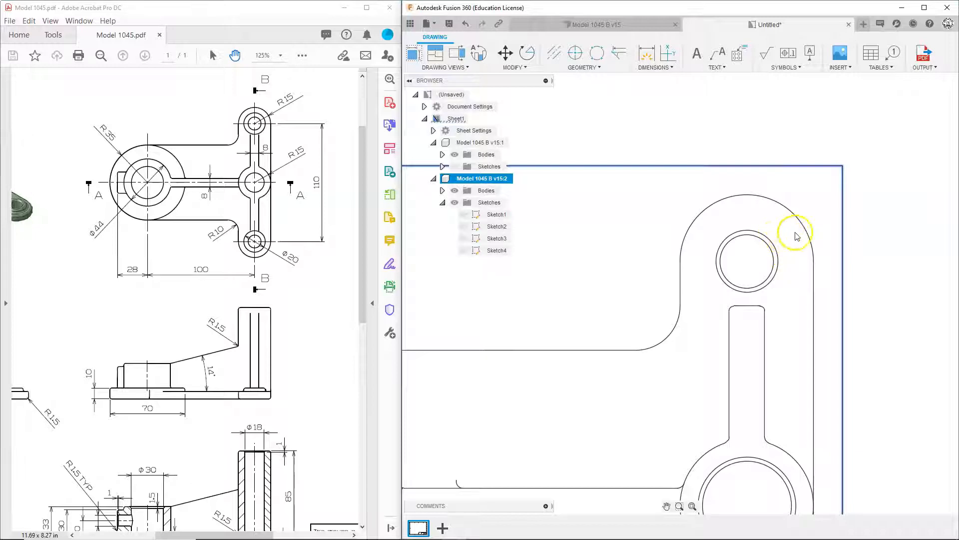
scroll(790, 245, down, 4)
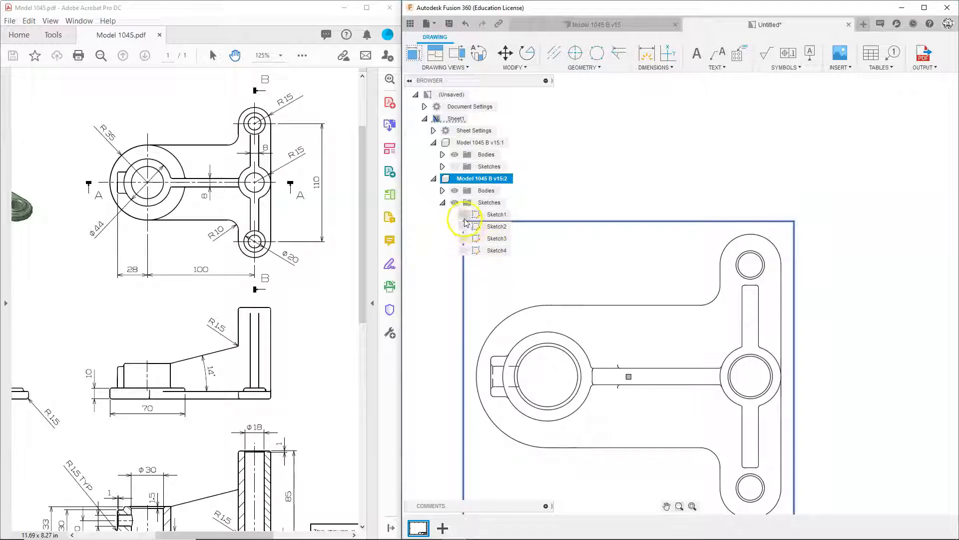
click(463, 214)
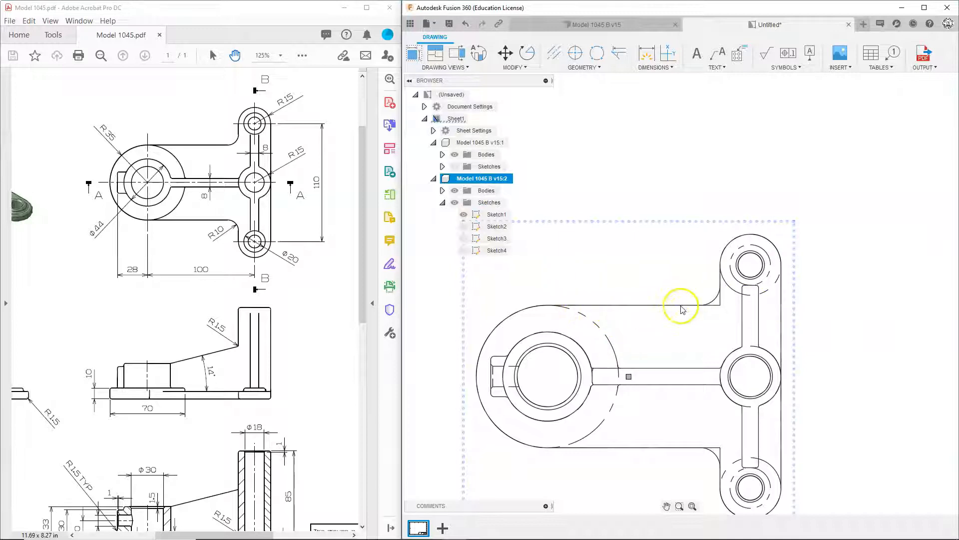
scroll(721, 310, up, 5)
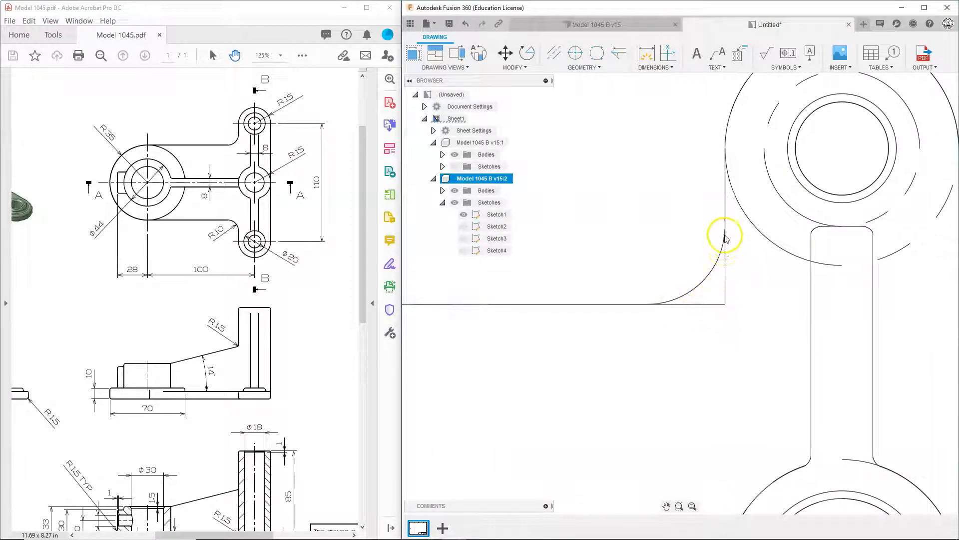
scroll(698, 308, down, 8)
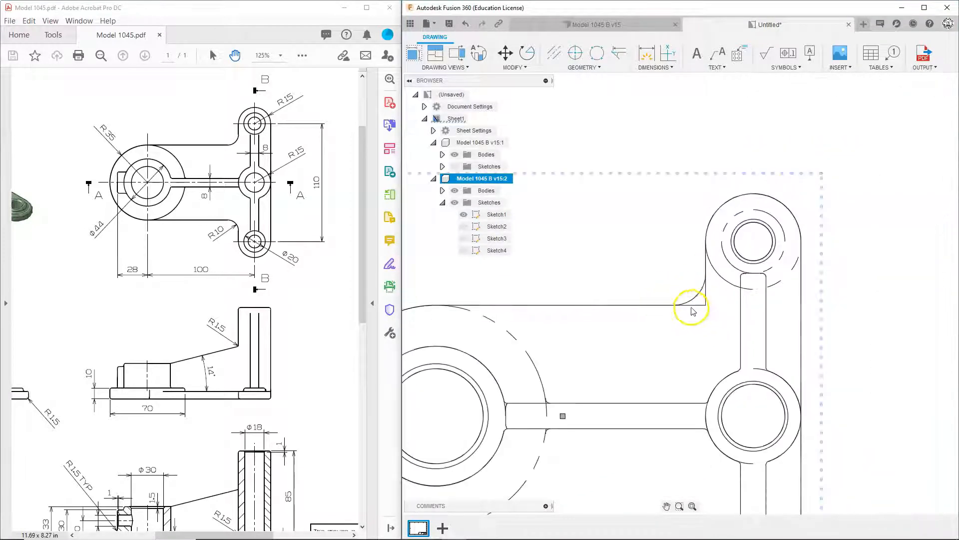
scroll(684, 332, down, 3)
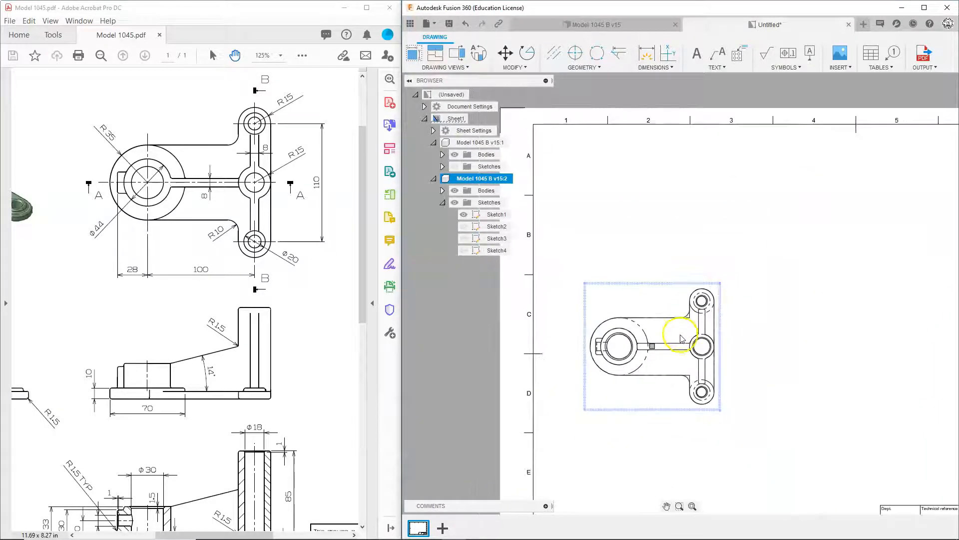
scroll(657, 378, down, 1)
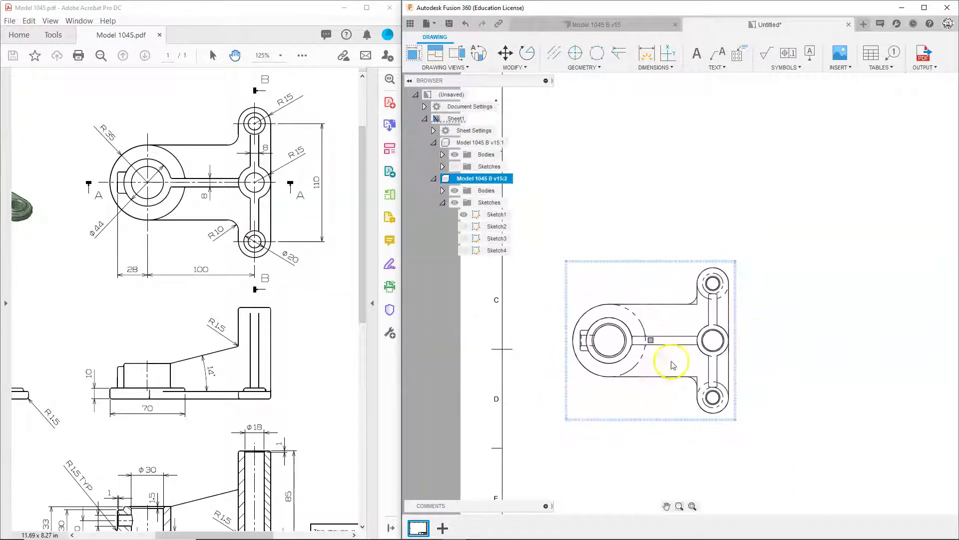
click(752, 323)
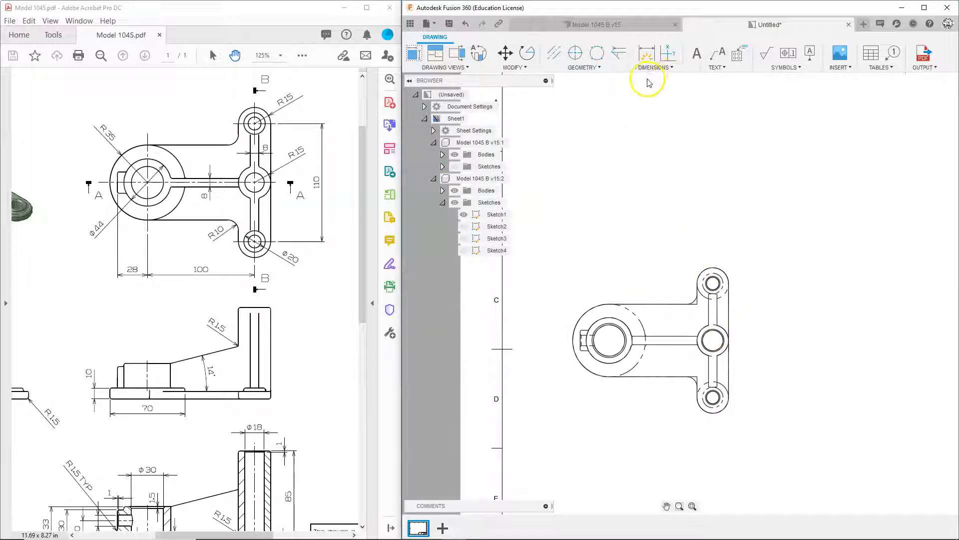
Step: Dimension the radius of the top view's lower inner corner fillet, placing the text outside the part to the lower left
click(646, 57)
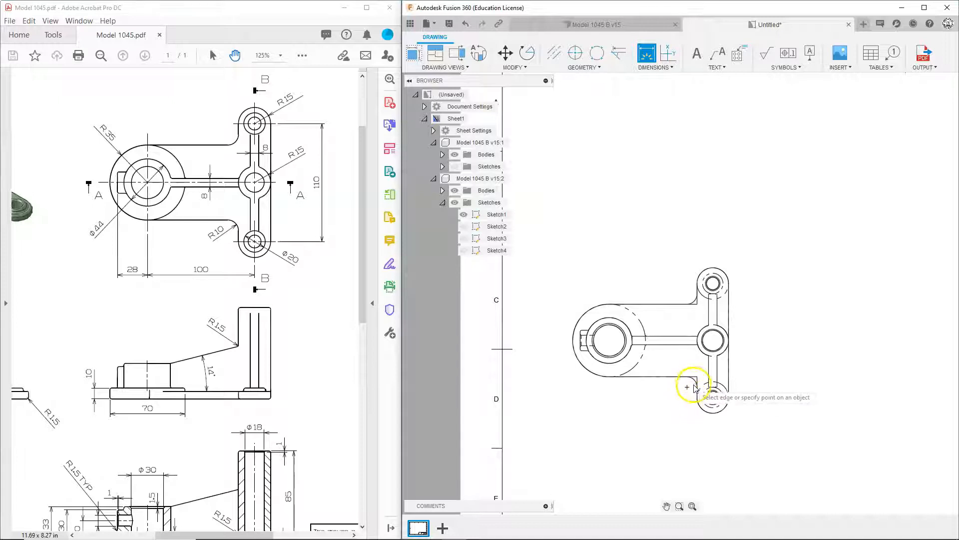
scroll(698, 384, up, 5)
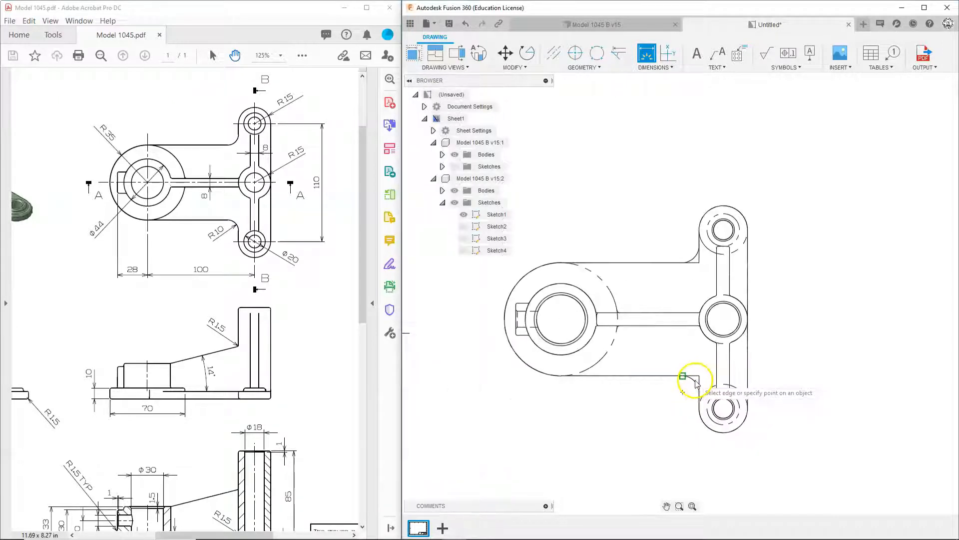
click(697, 366)
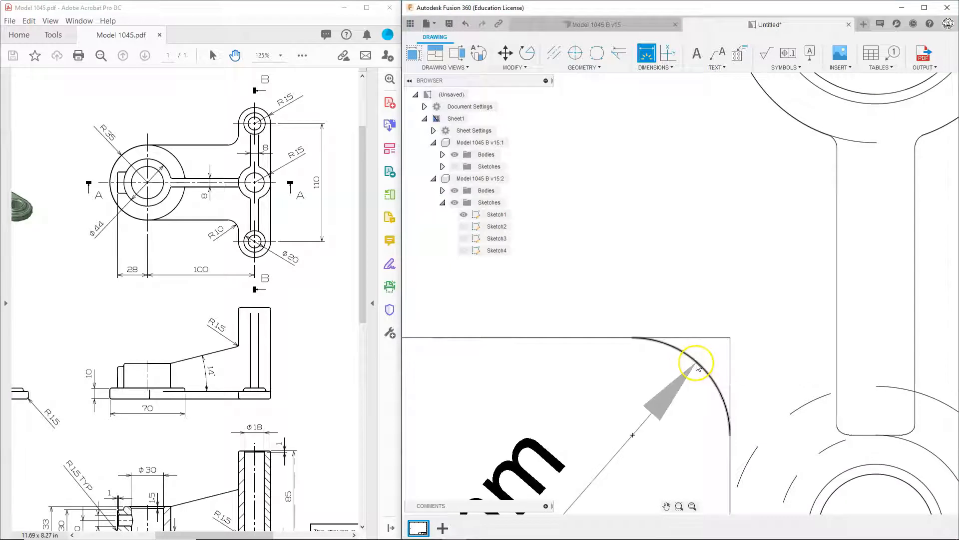
scroll(696, 367, down, 5)
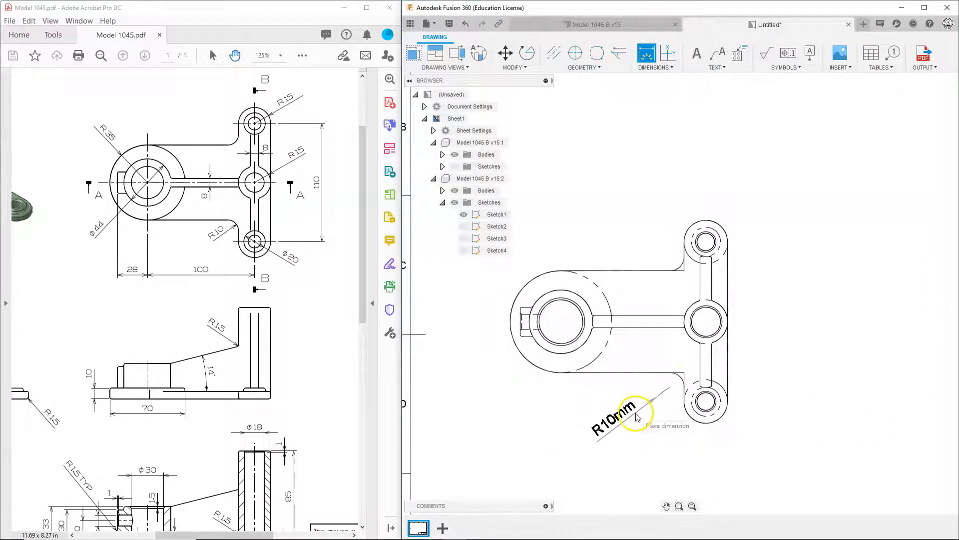
click(638, 417)
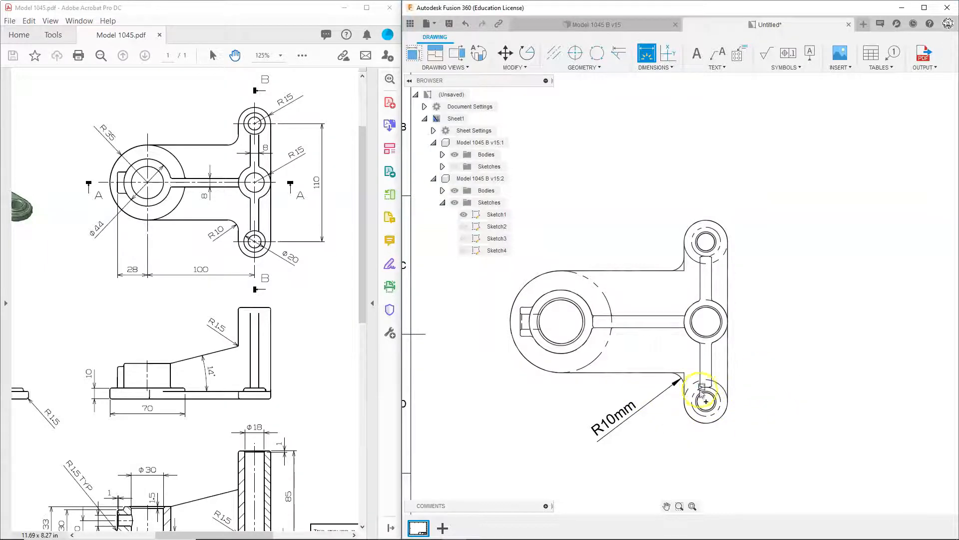
Step: Set the drawing's text height to 2.5 mm in the document settings
click(424, 107)
mouse_move(505, 205)
click(536, 203)
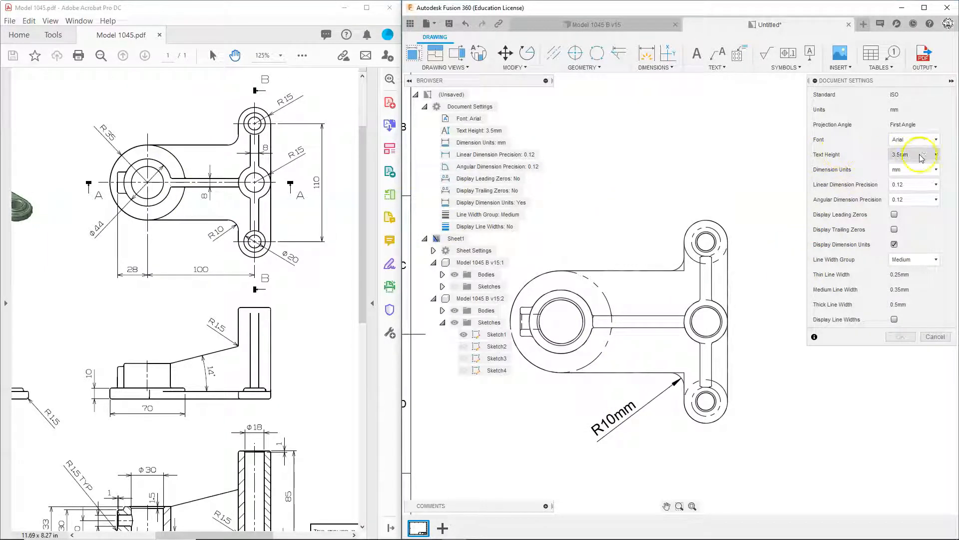
click(932, 155)
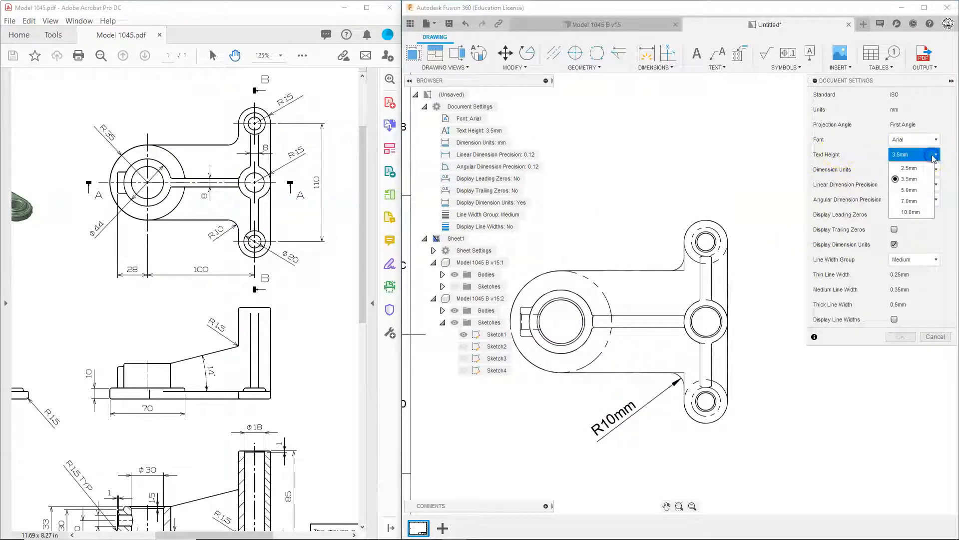
click(909, 168)
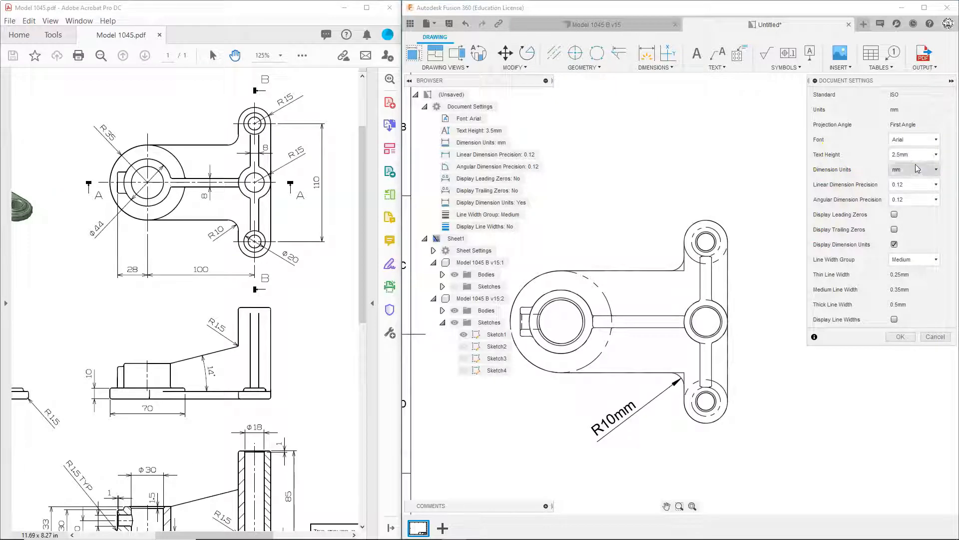
click(909, 155)
click(910, 155)
click(910, 156)
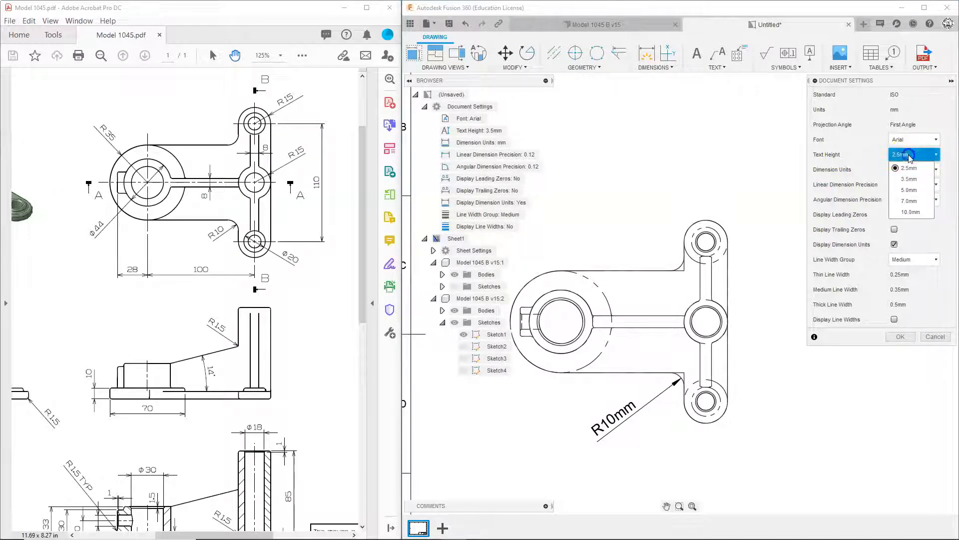
click(909, 169)
click(901, 339)
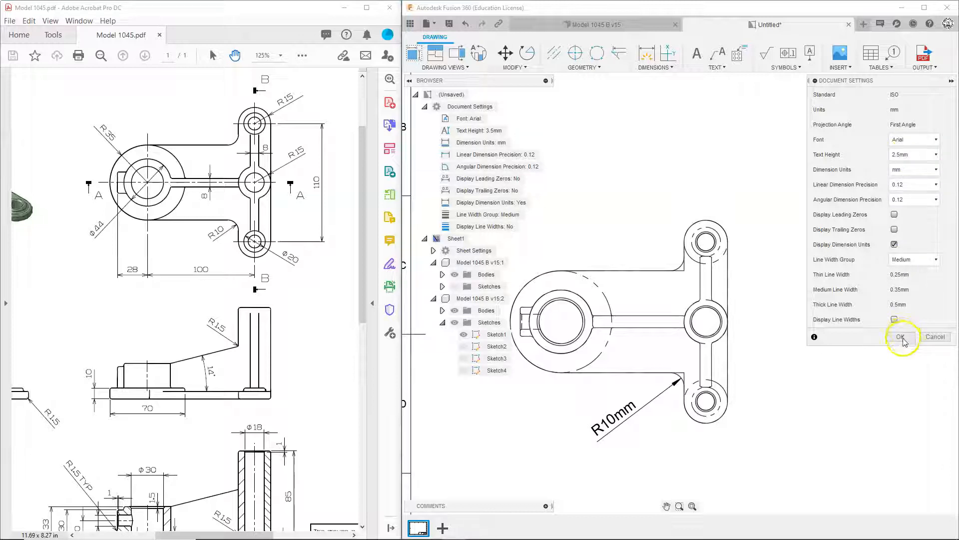
click(610, 428)
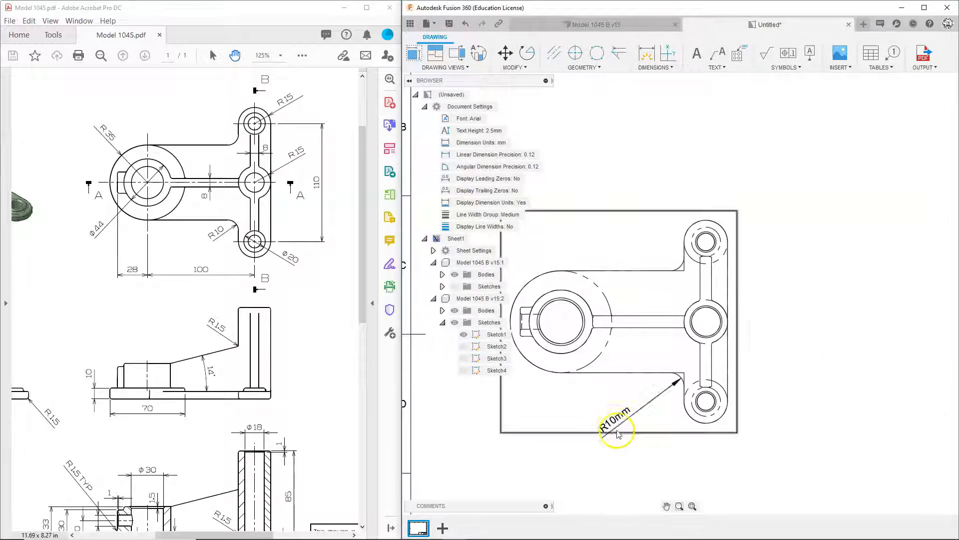
Step: Place a new base view of the bracket with Right orientation directly below the top view
scroll(618, 433, down, 5)
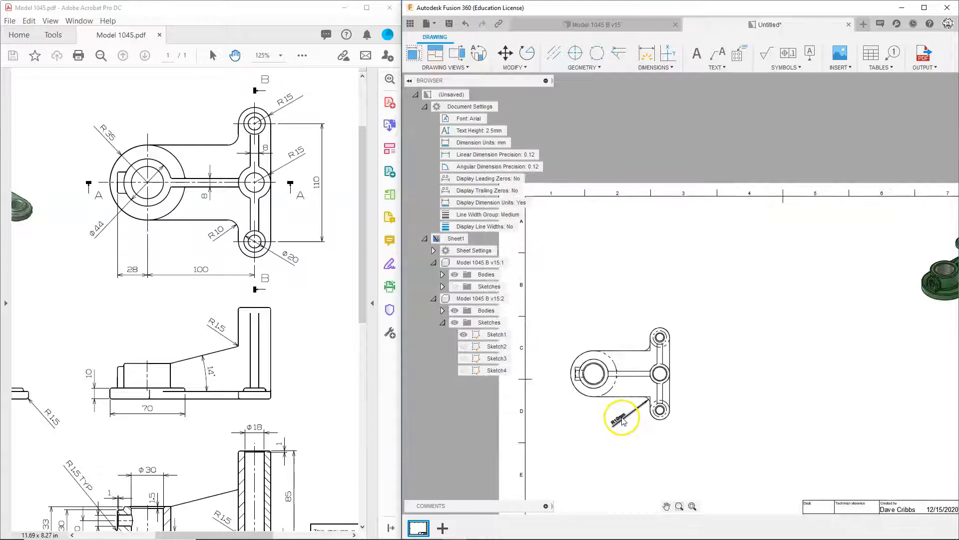
scroll(623, 421, down, 3)
mouse_move(670, 406)
middle_down()
mouse_move(749, 308)
mouse_move(676, 283)
middle_up()
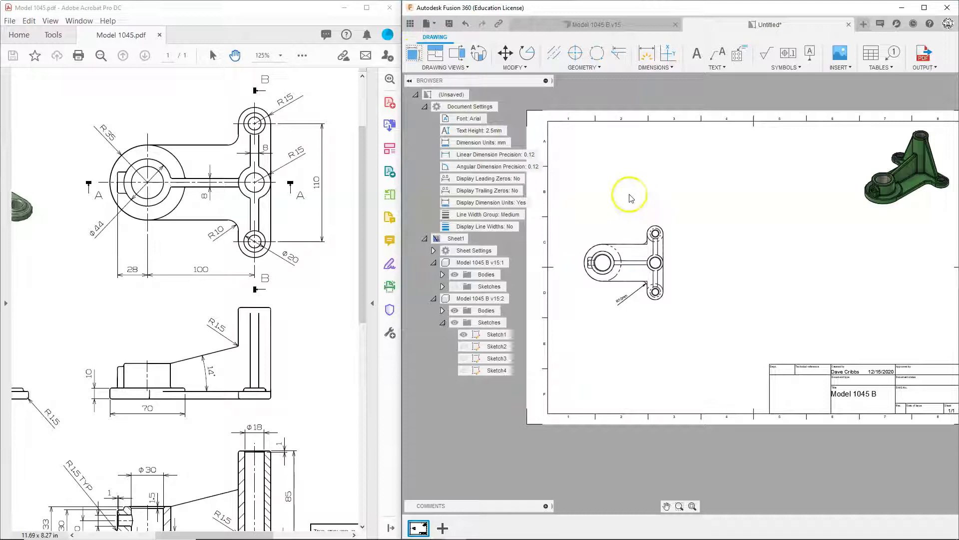
click(413, 52)
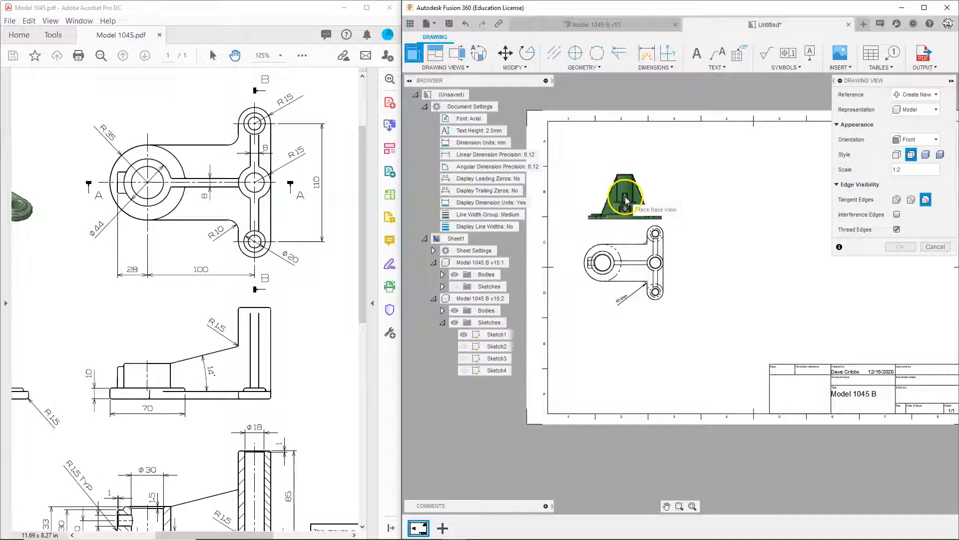
click(921, 142)
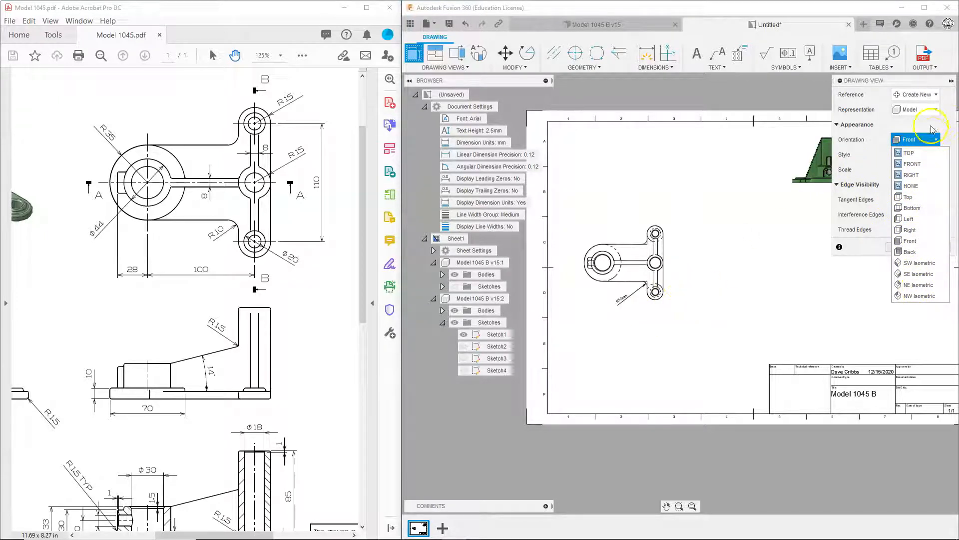
click(908, 241)
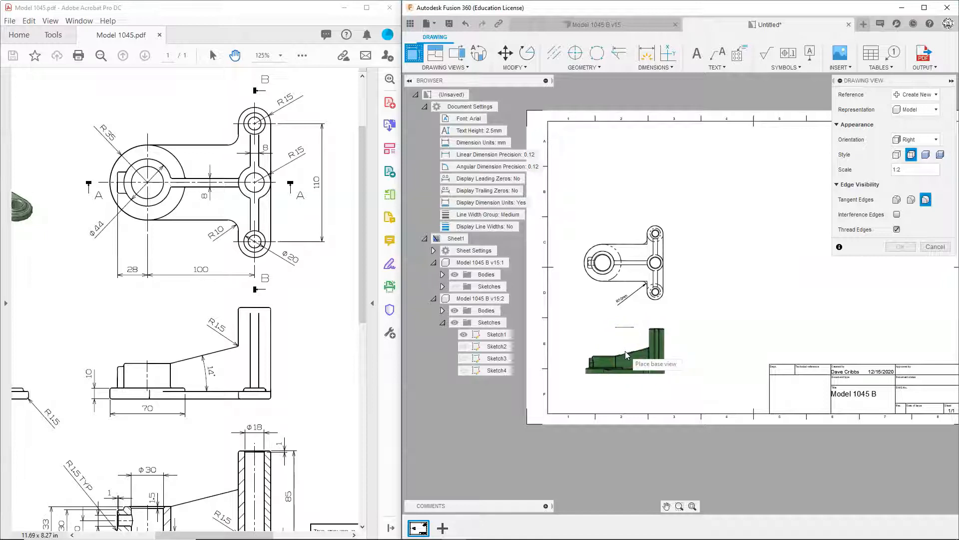
click(626, 356)
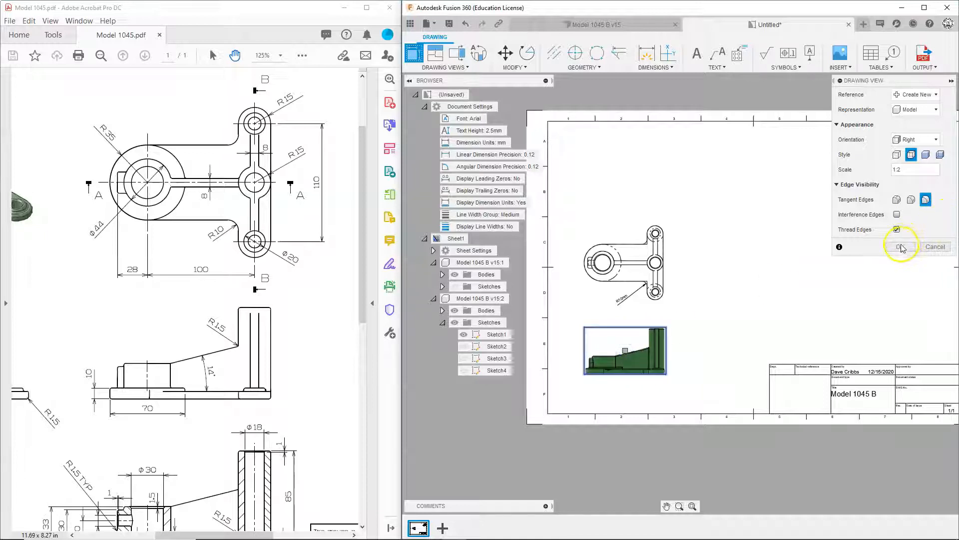
click(899, 247)
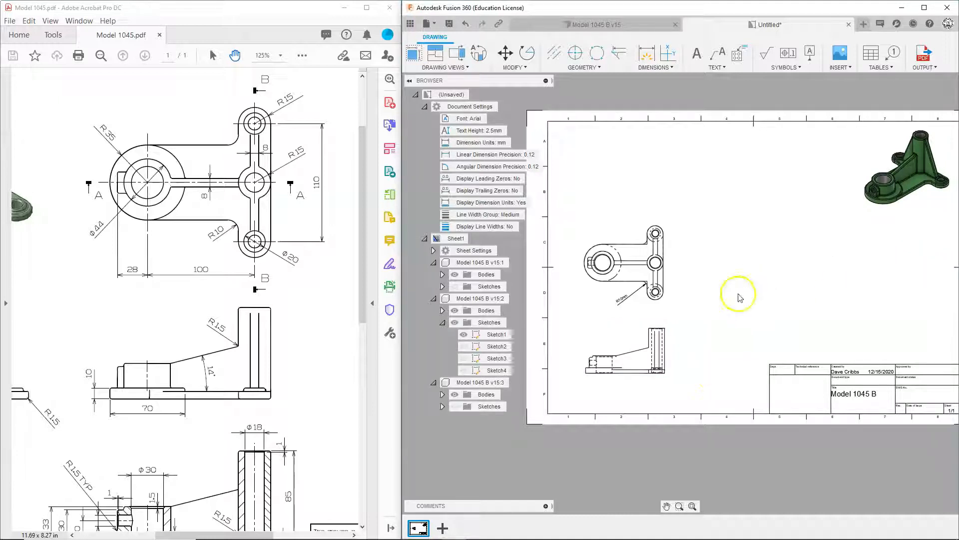
Step: Compare the new side view with the PDF reference and set its style to visible edges only
scroll(652, 356, up, 4)
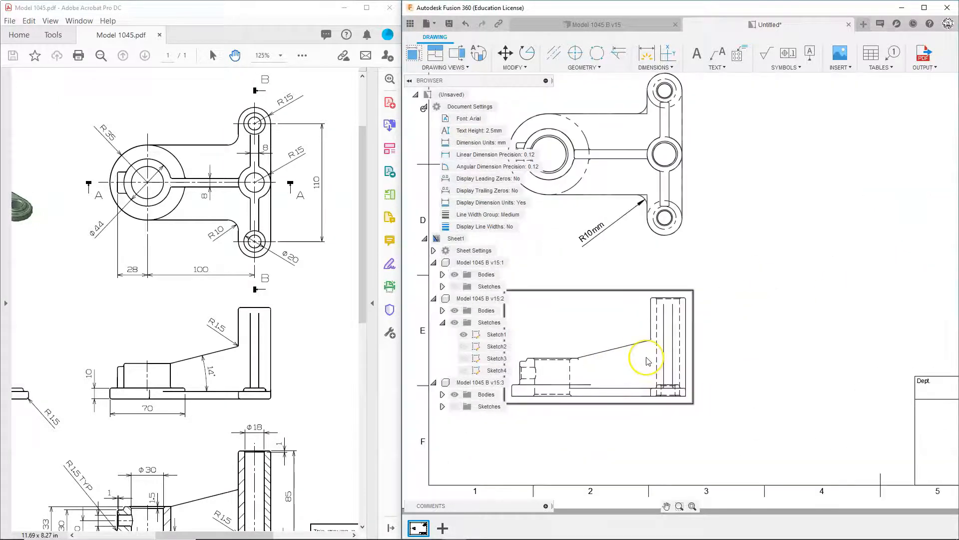
click(270, 375)
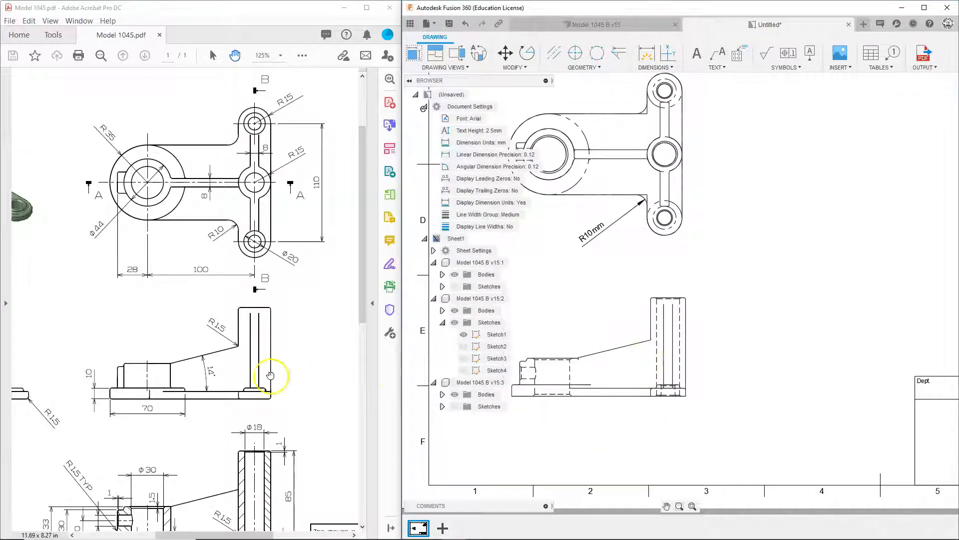
click(608, 383)
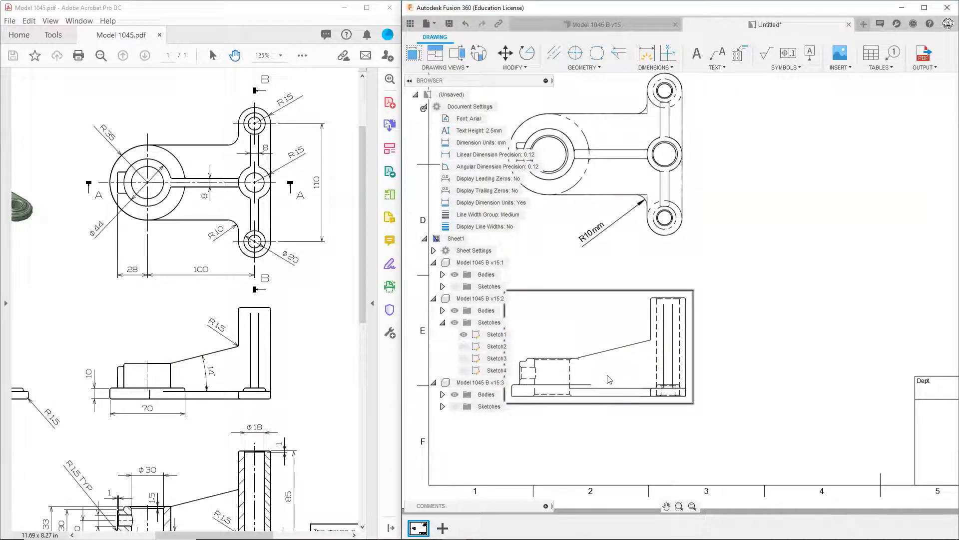
double_click(608, 375)
click(629, 354)
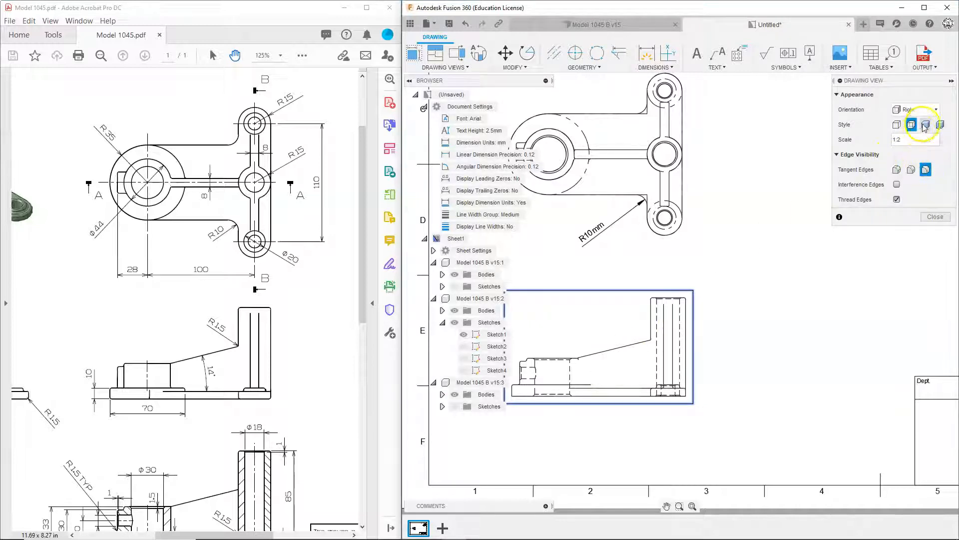
click(897, 125)
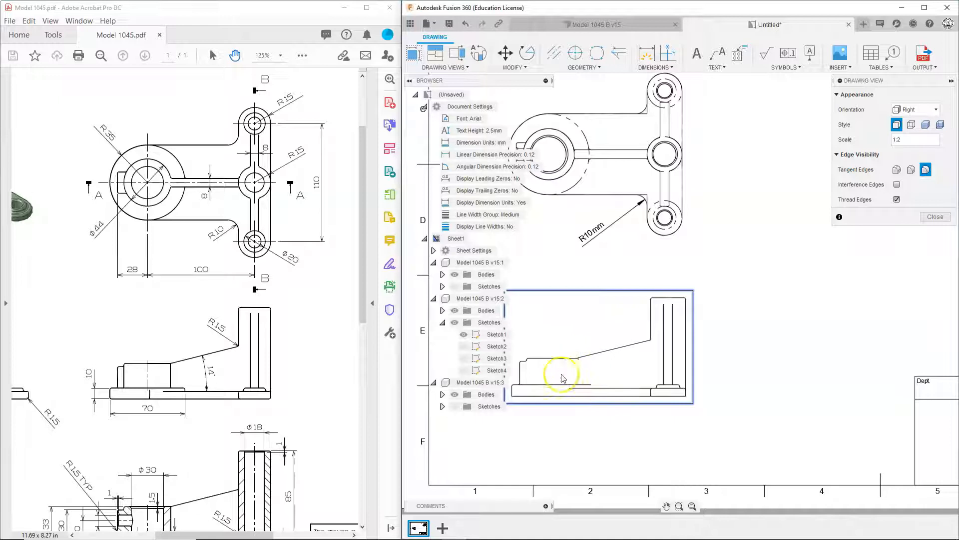
Step: Turn on sketch visibility for the side view and show its Sketch2
click(461, 409)
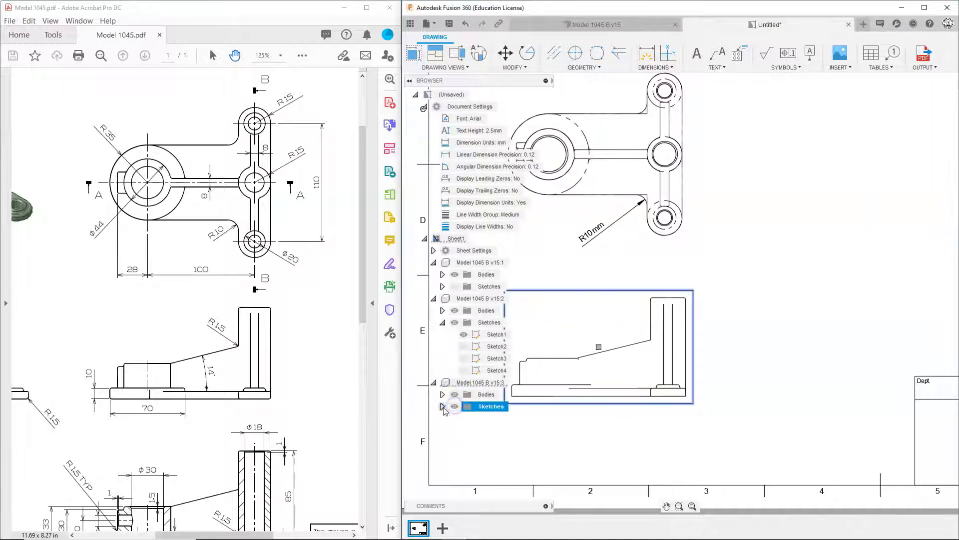
click(442, 406)
click(464, 430)
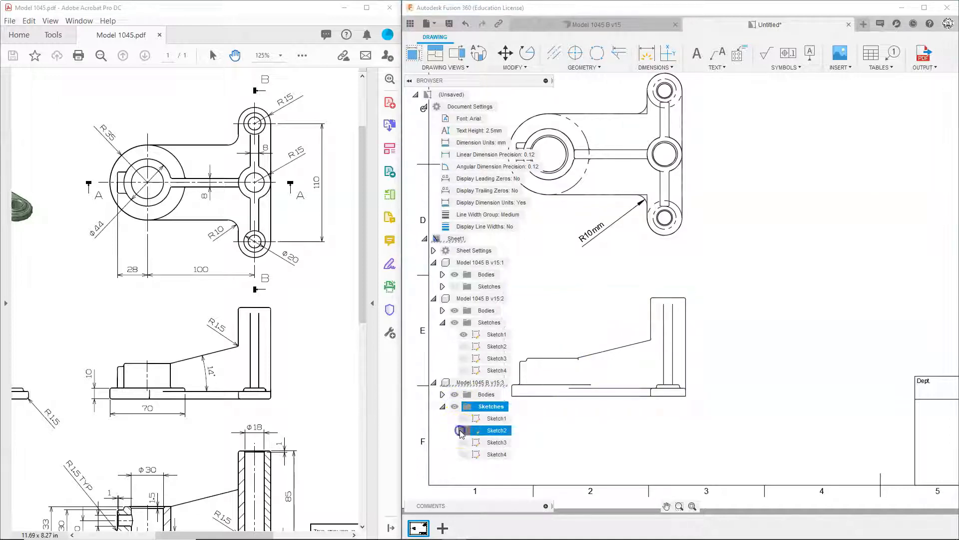
Step: Try showing Sketch3 on the side view, with and without Sketch2, to compare the outlines against the PDF reference
click(465, 443)
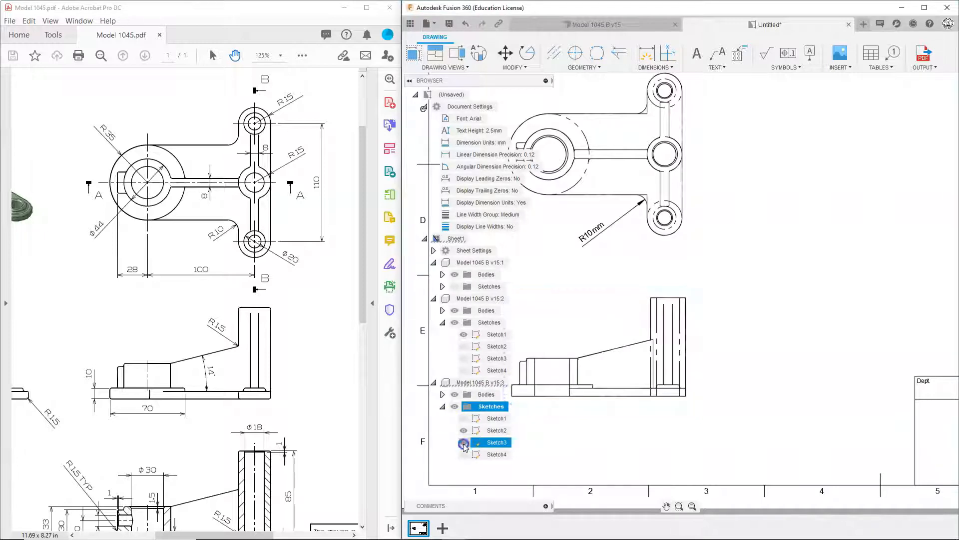
click(464, 440)
click(463, 430)
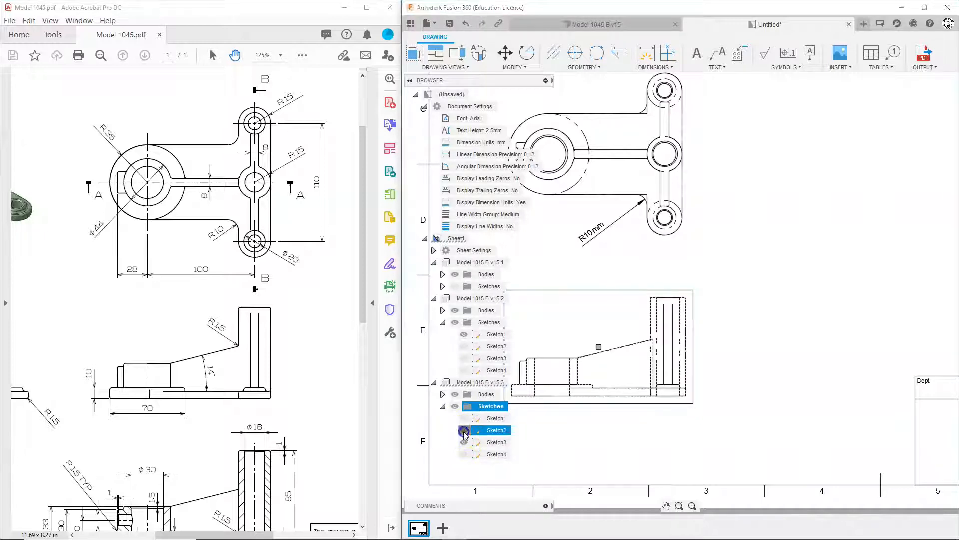
click(464, 451)
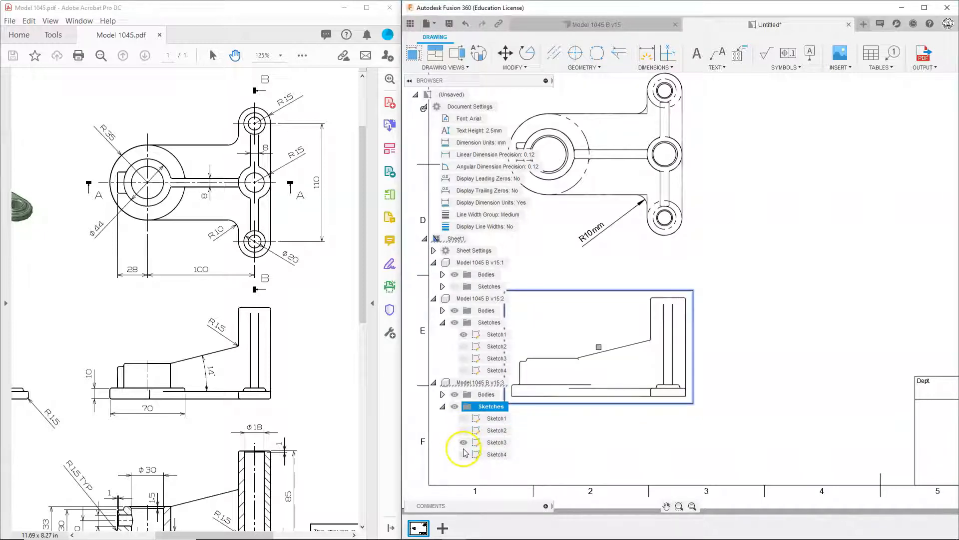
click(463, 431)
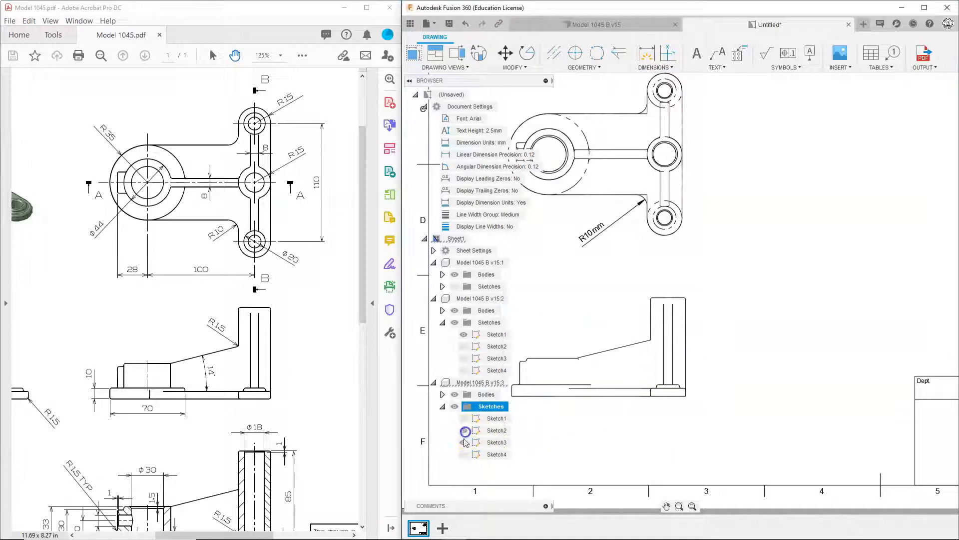
click(464, 443)
click(648, 348)
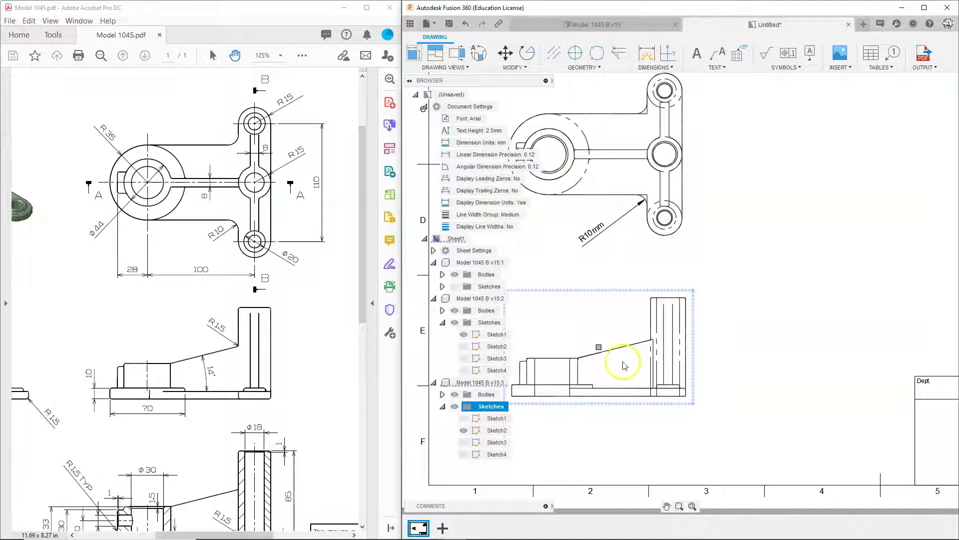
Step: Hide Sketch2 and turn off sketch visibility for the side view
click(463, 430)
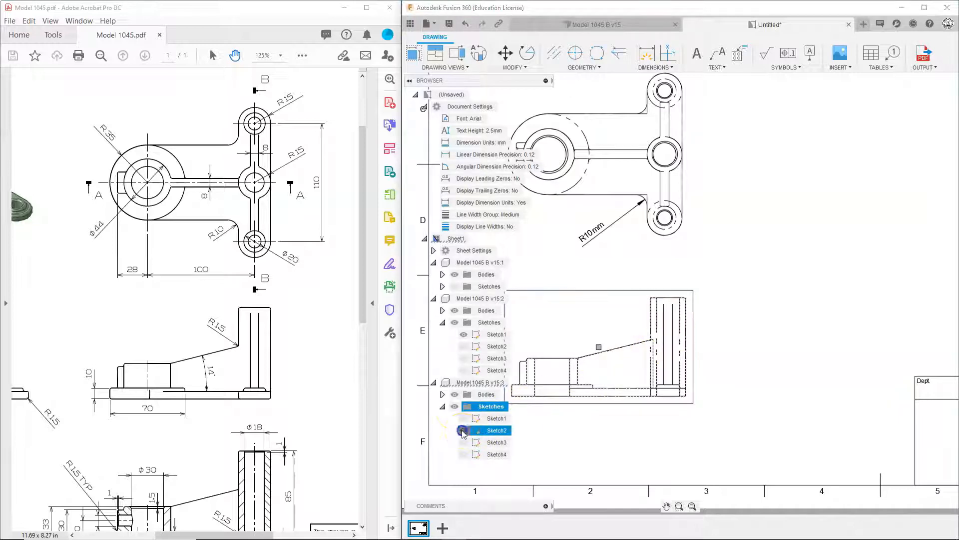
click(454, 407)
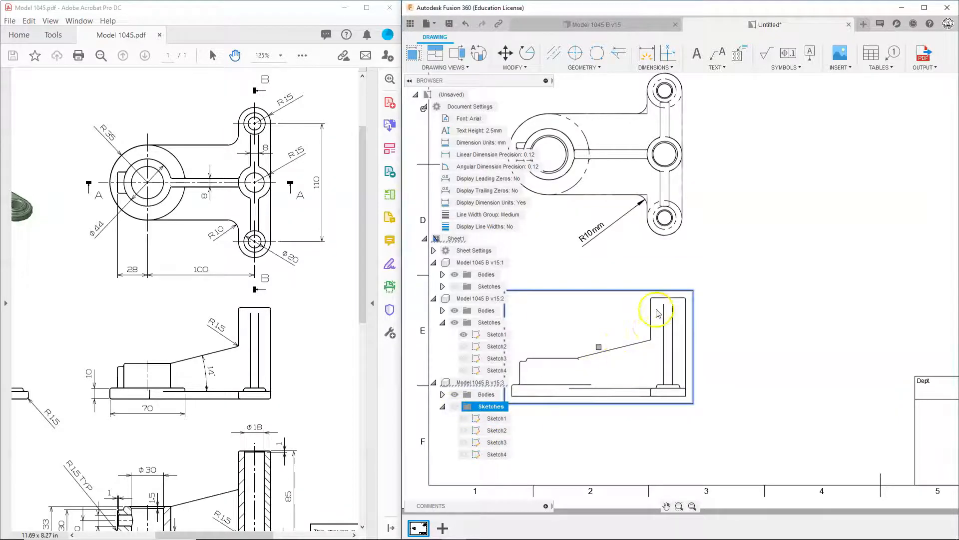
Step: Add center marks to the large bore, the middle boss hole and the two outer lug holes in the top view
scroll(655, 305, down, 5)
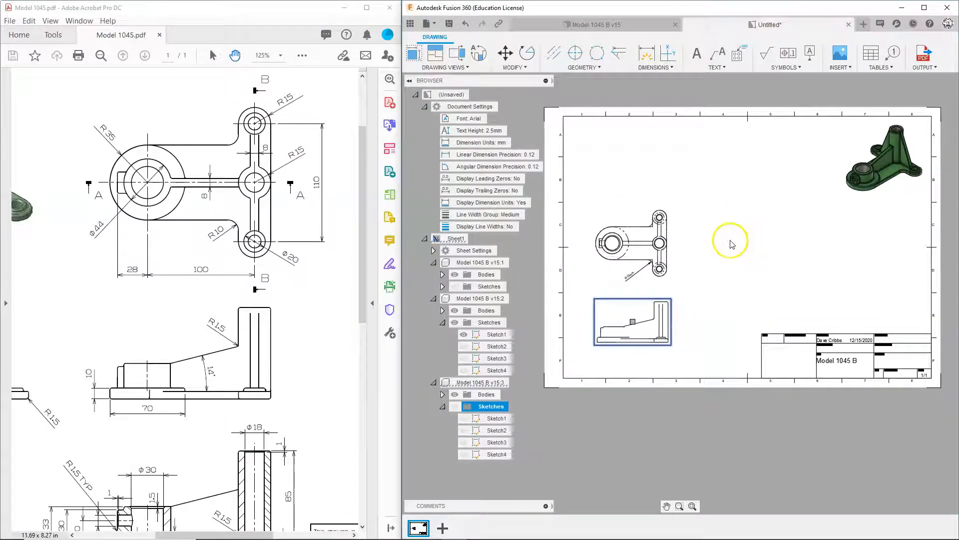
scroll(624, 226, up, 5)
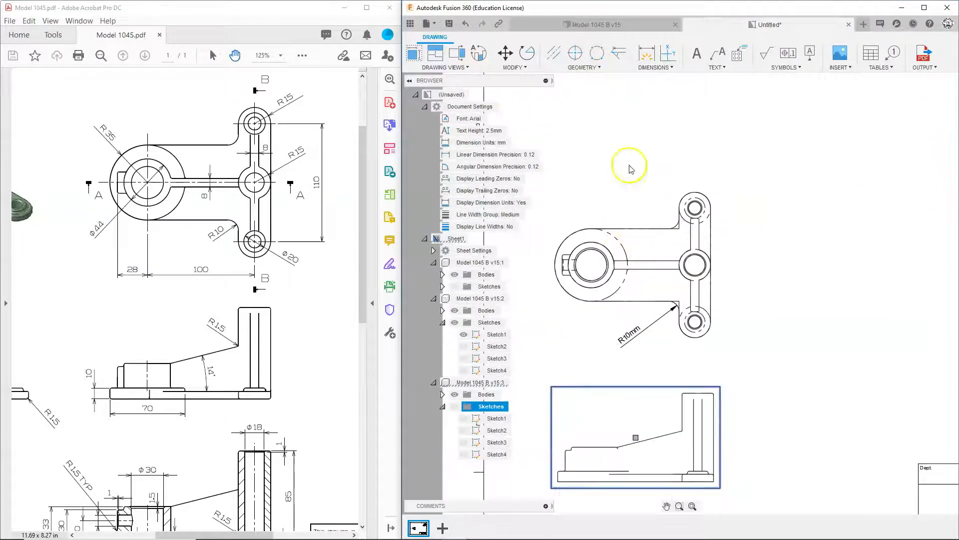
click(554, 52)
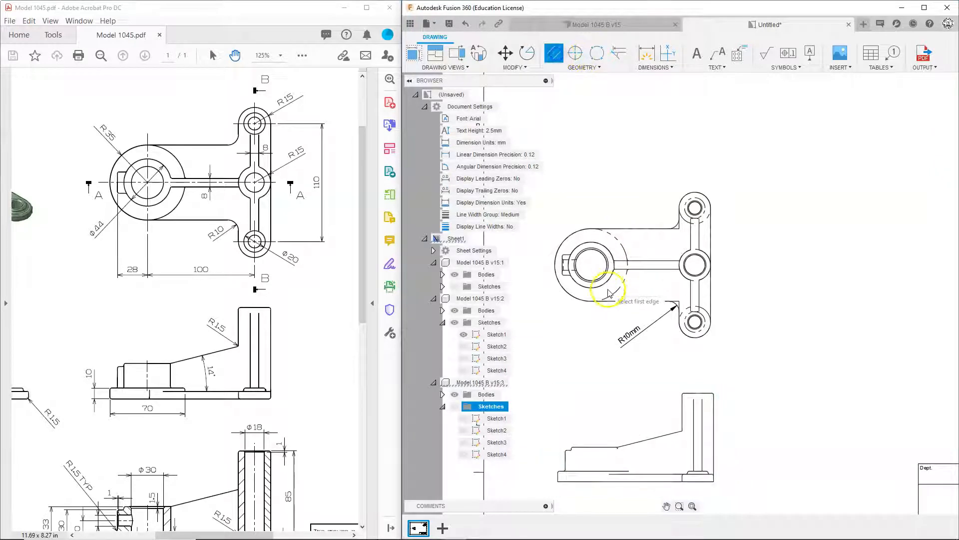
click(575, 53)
click(599, 259)
click(692, 254)
click(701, 219)
click(696, 320)
Step: Add a horizontal centerline through the large bore and the middle boss in the top view, extending it past the rounded end
click(554, 52)
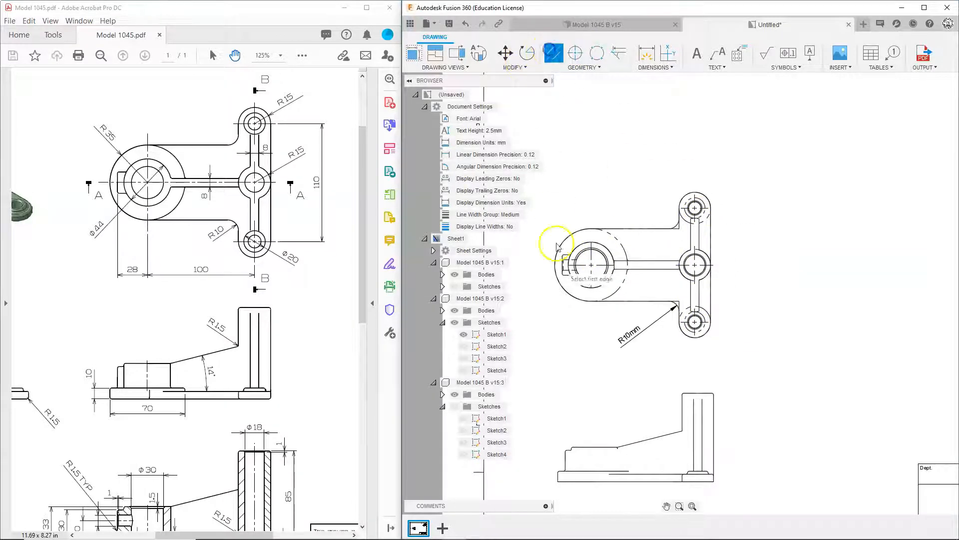
scroll(558, 246, up, 3)
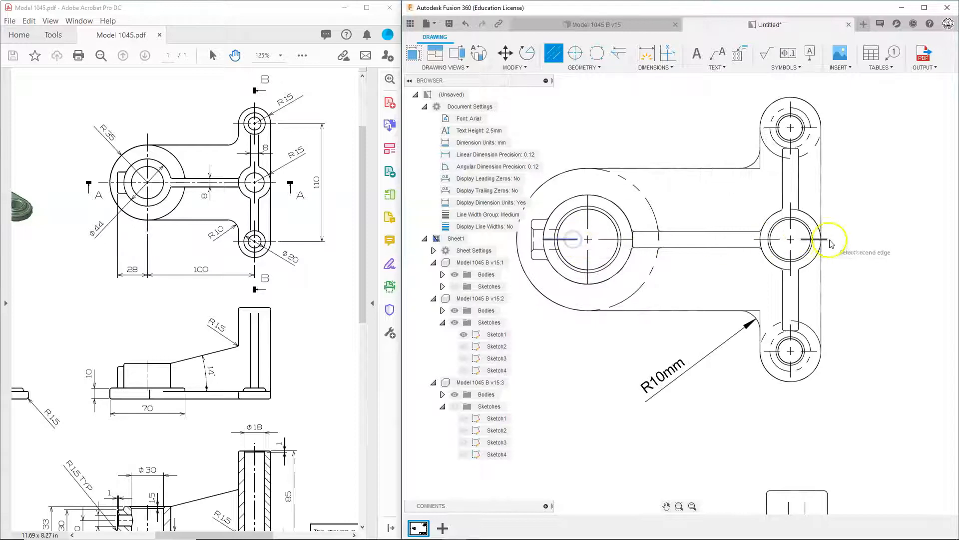
click(820, 240)
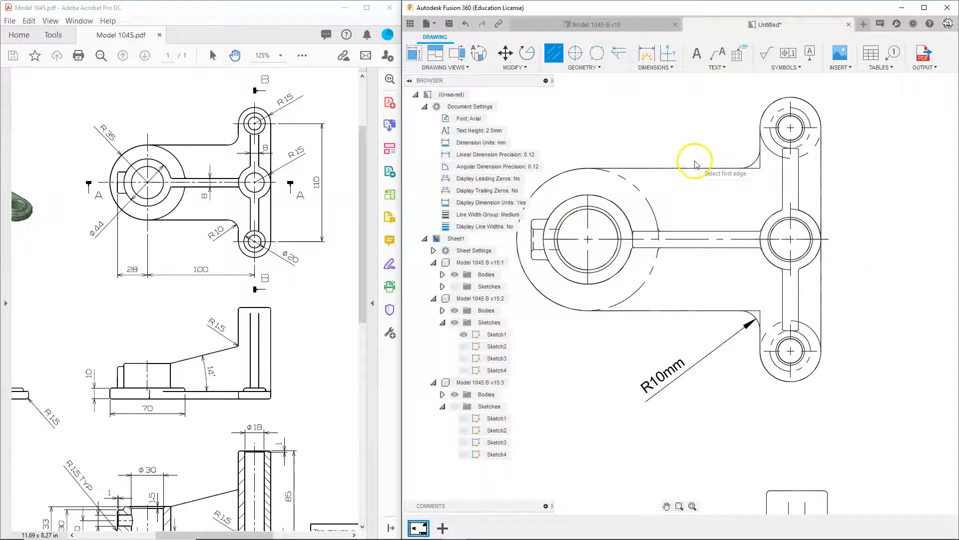
key(Escape)
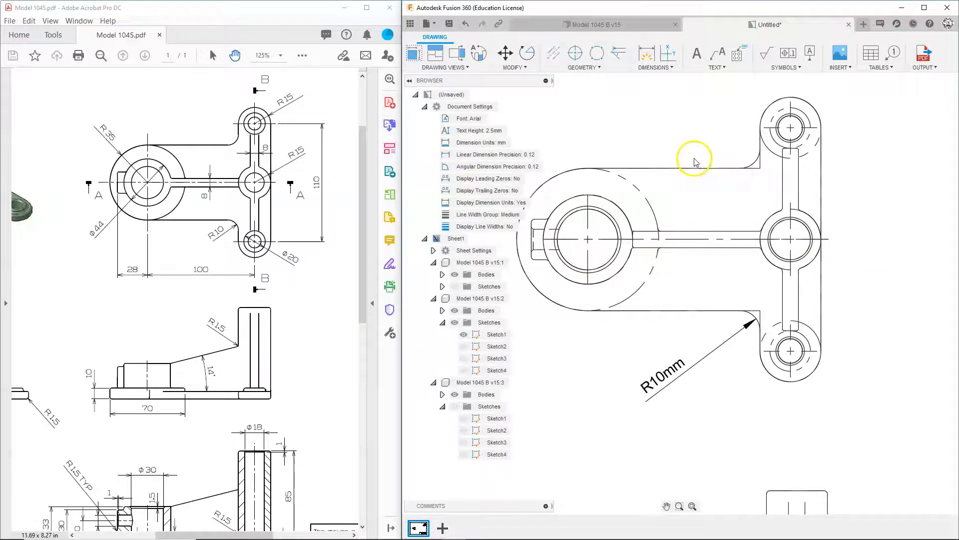
click(819, 239)
middle_drag(631, 332, 747, 332)
drag(660, 239, 608, 239)
click(595, 239)
click(623, 311)
Step: Create section view A at 1:2 along the top view's horizontal centerline and place it directly above the top view
scroll(623, 311, down, 6)
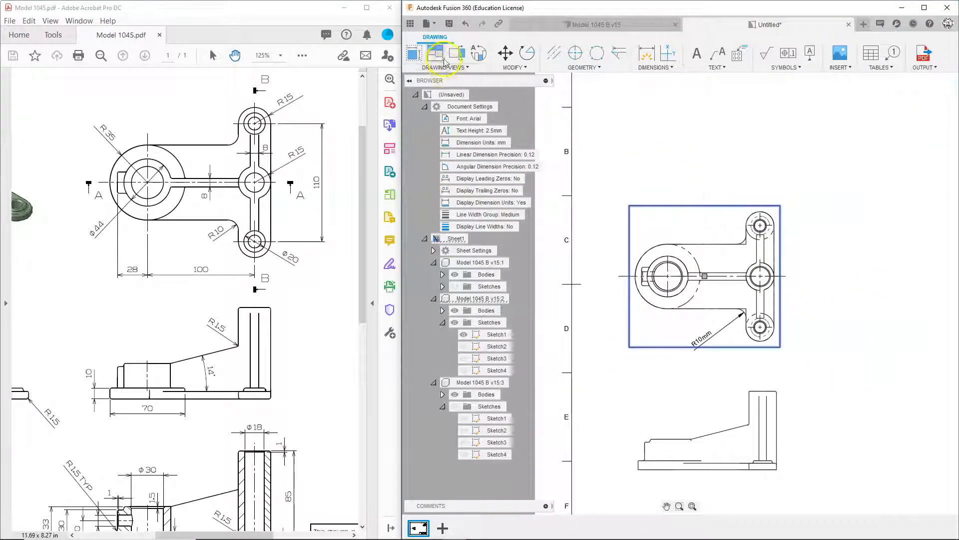
click(456, 55)
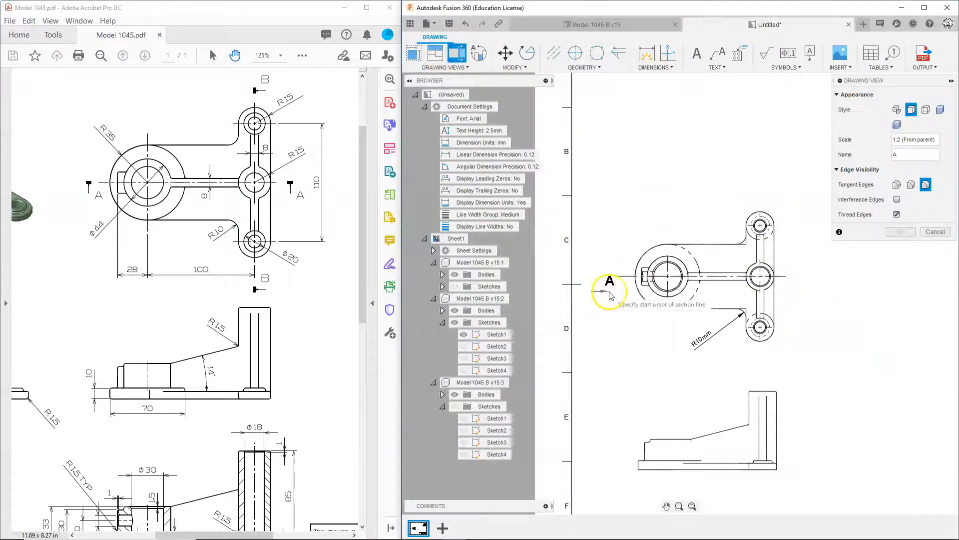
click(621, 281)
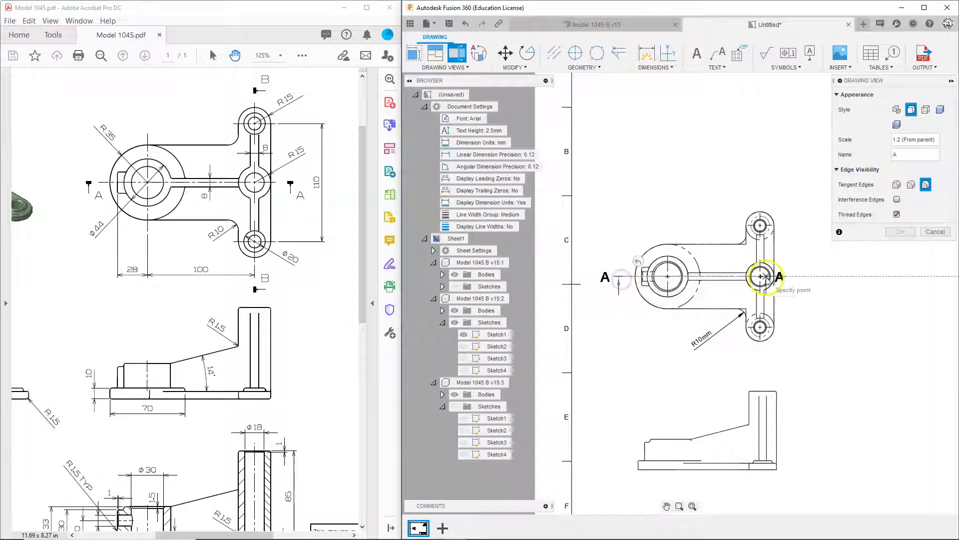
click(786, 276)
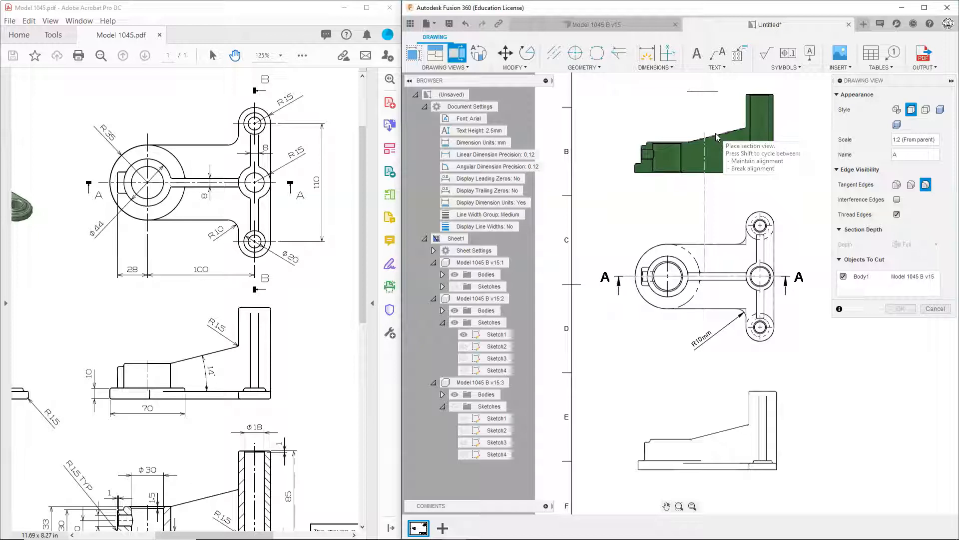
click(717, 138)
click(900, 308)
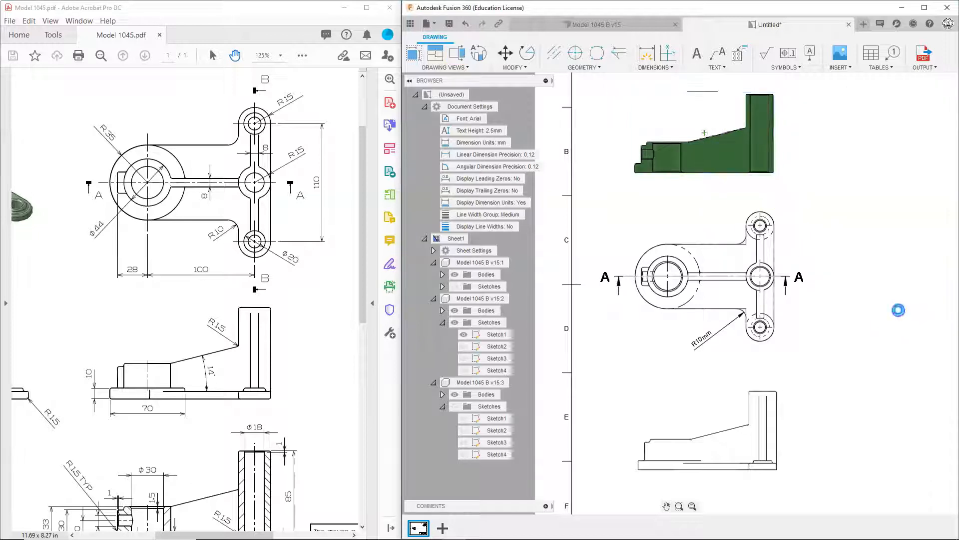
Step: Compare the section and top views with the views in the PDF reference, including its Section A-A and front view
scroll(741, 221, up, 4)
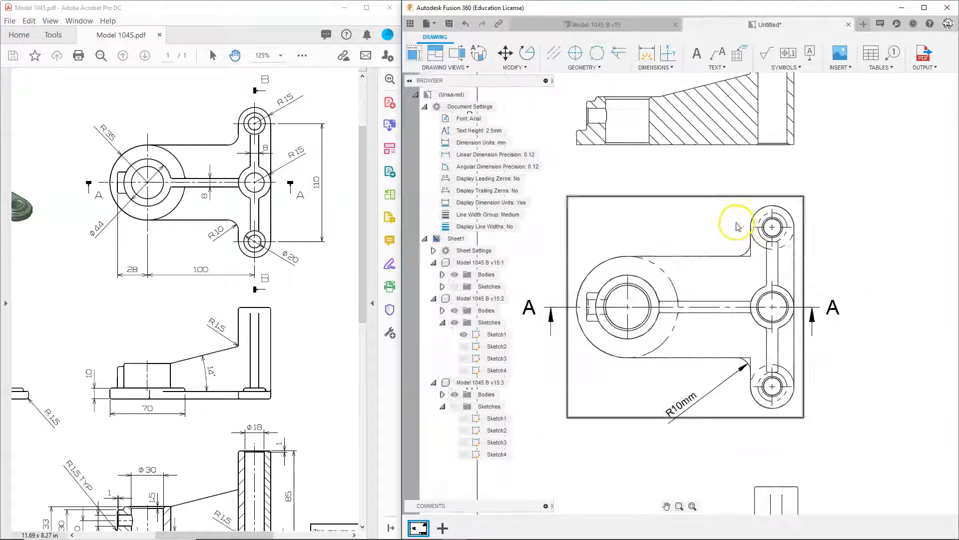
scroll(731, 228, down, 5)
scroll(267, 419, down, 3)
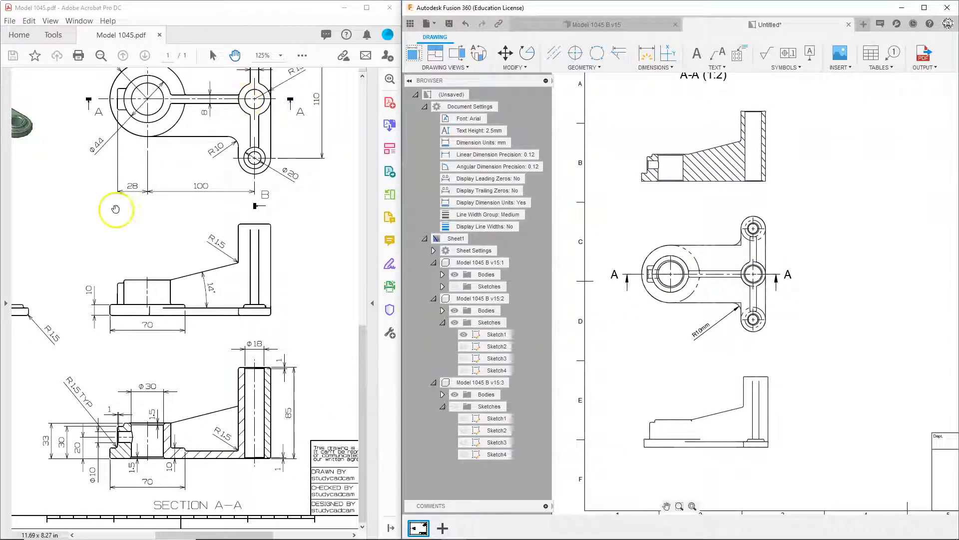
drag(70, 188, 231, 235)
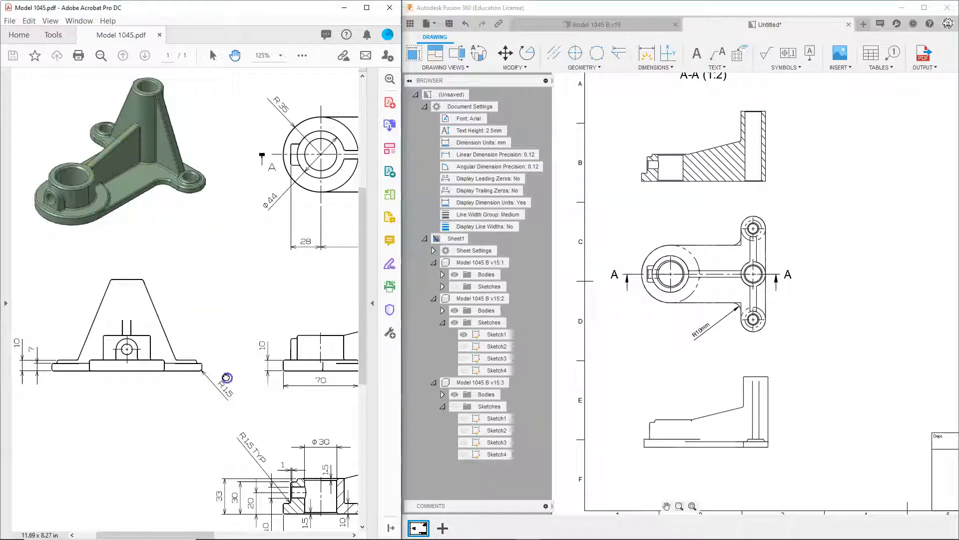
drag(226, 377, 71, 321)
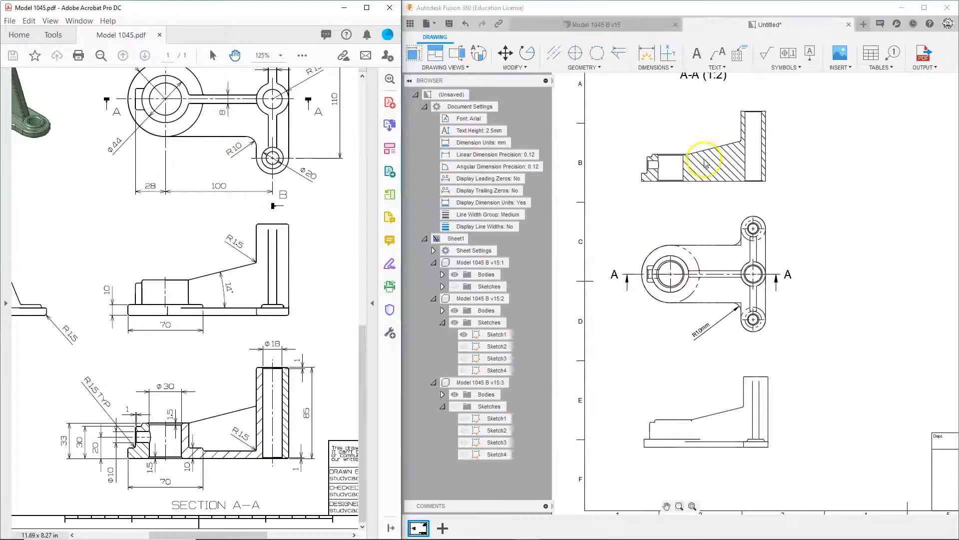
Step: Add a vertical centerline through the three boss holes in the top view and extend both ends past the outer lugs
scroll(713, 220, down, 2)
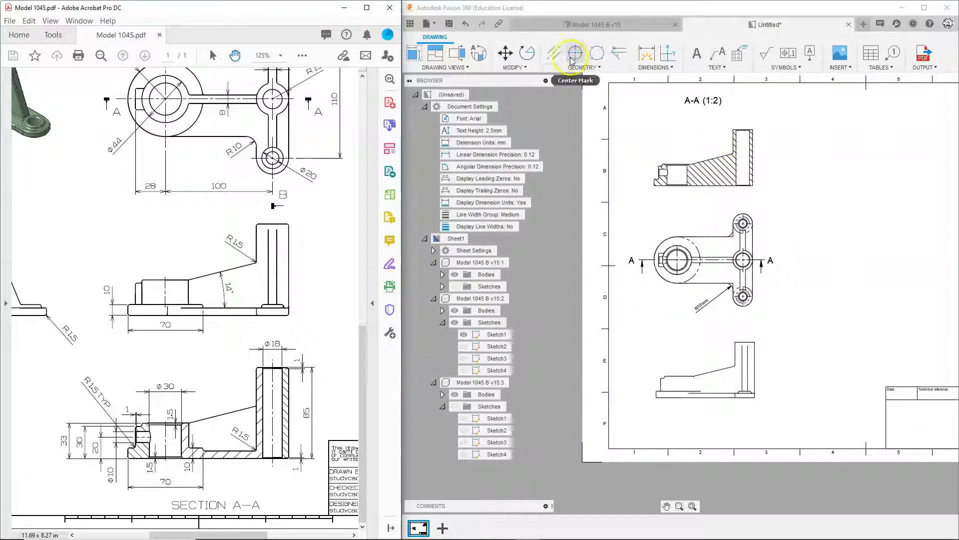
click(554, 52)
scroll(744, 224, up, 2)
scroll(750, 225, up, 3)
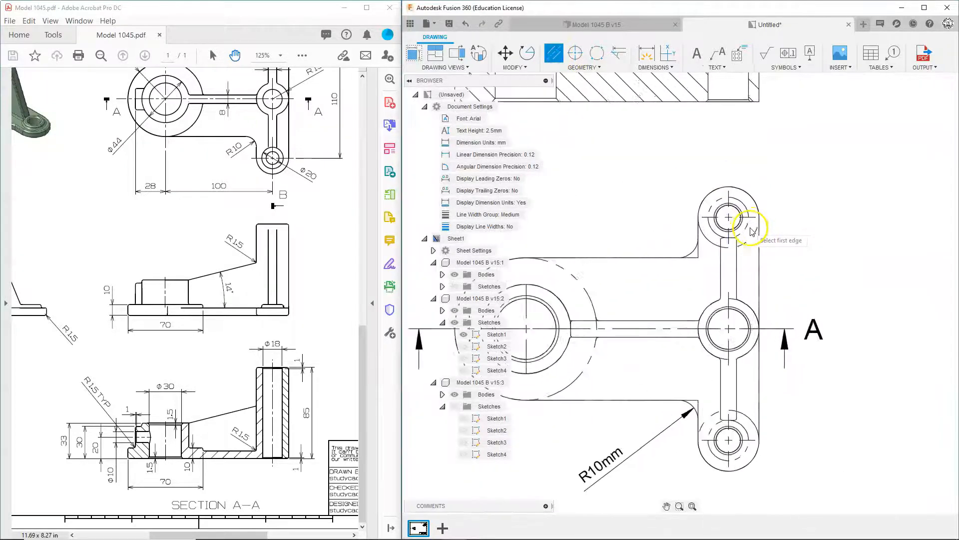
scroll(721, 321, down, 3)
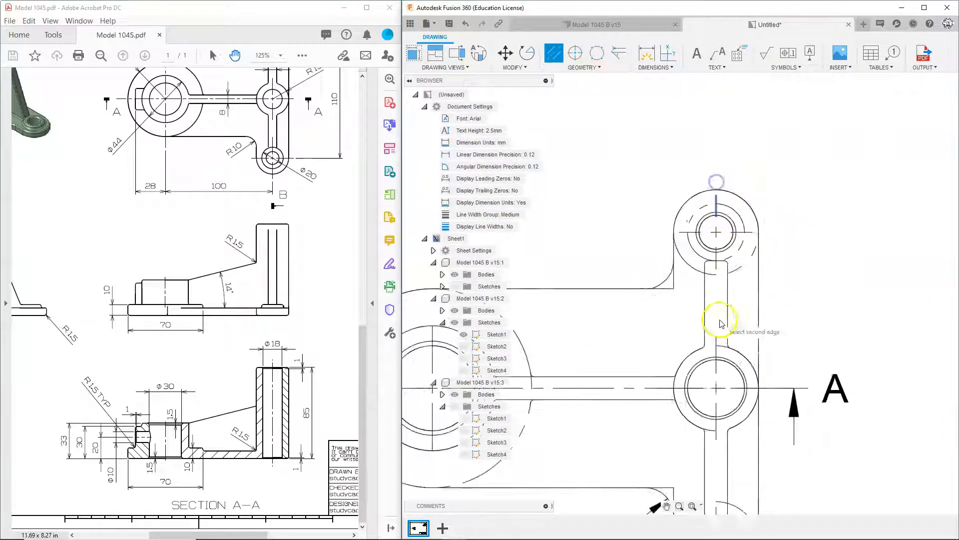
scroll(722, 450, up, 2)
click(714, 446)
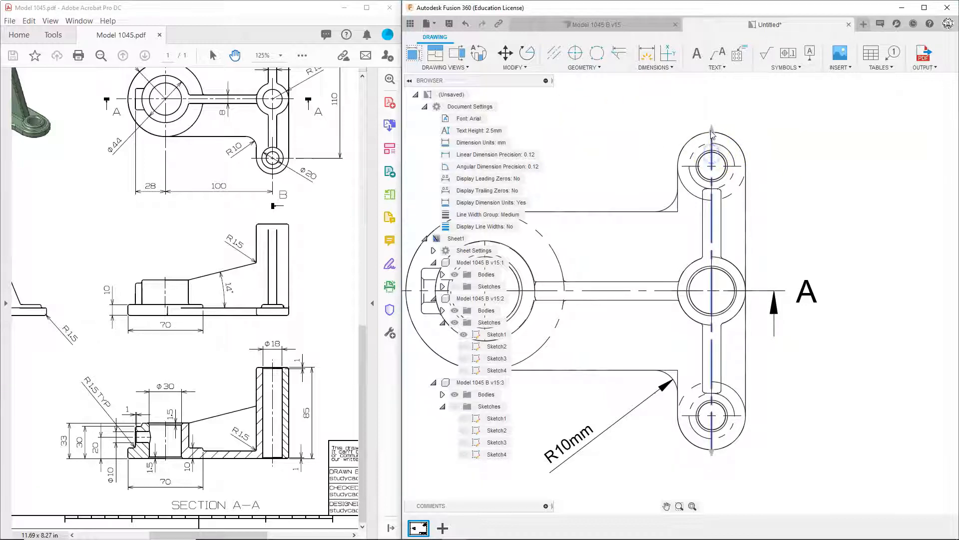
drag(712, 114, 712, 113)
drag(712, 451, 712, 468)
click(769, 463)
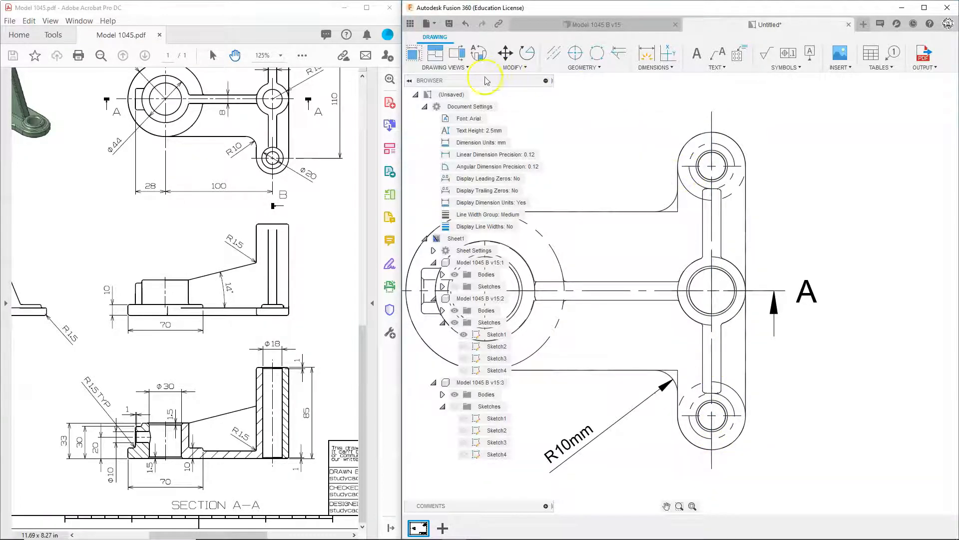
Step: Create section view B at 1:2 along the top view's vertical centerline and place it to the right of the top view
click(457, 52)
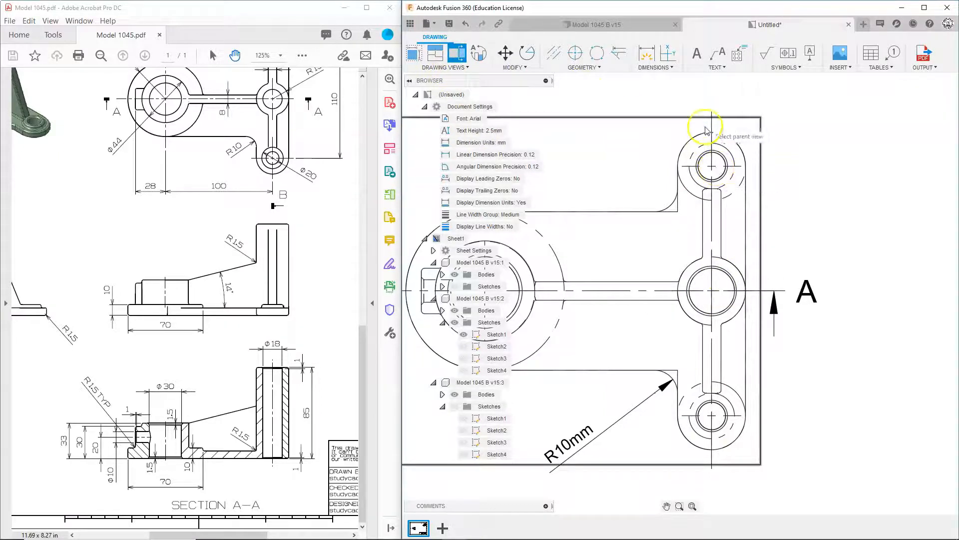
click(639, 183)
click(710, 114)
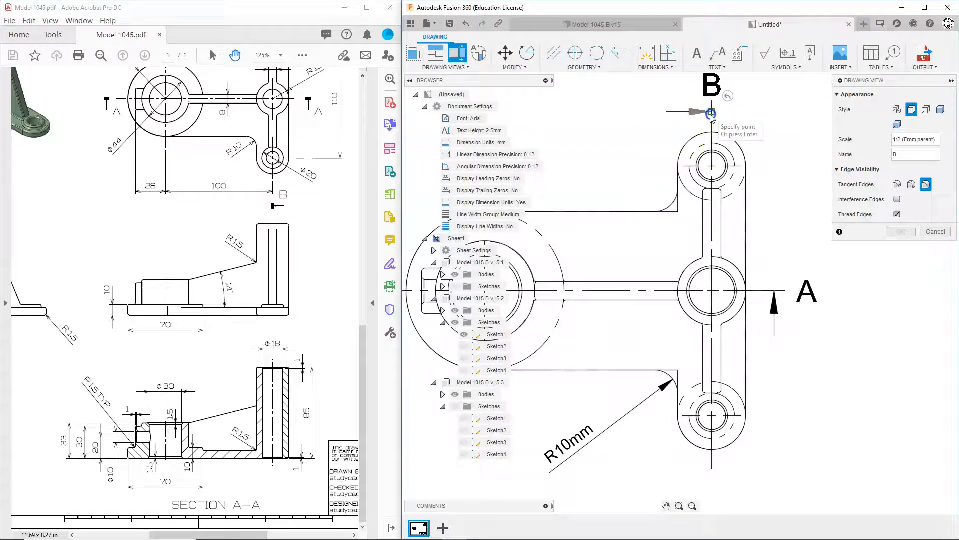
click(710, 468)
scroll(740, 403, down, 5)
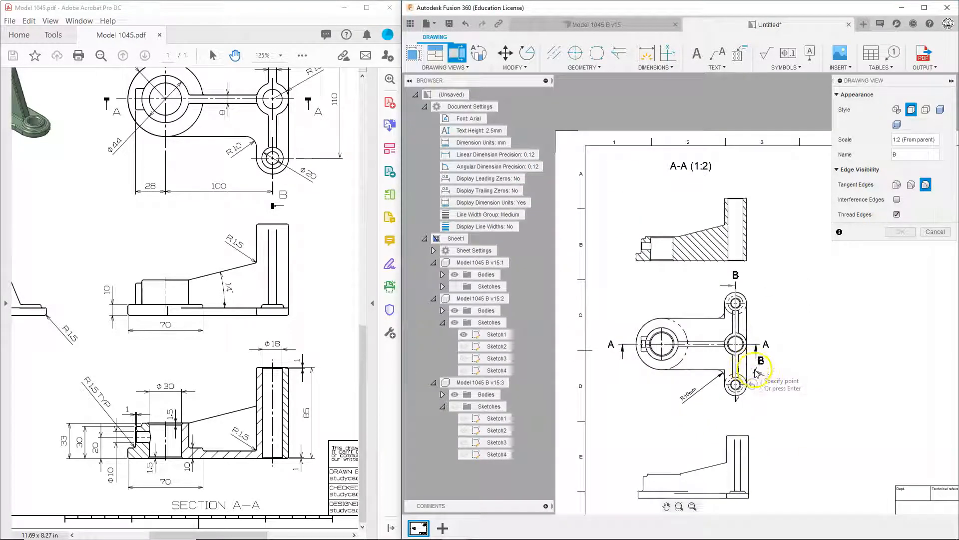
click(767, 384)
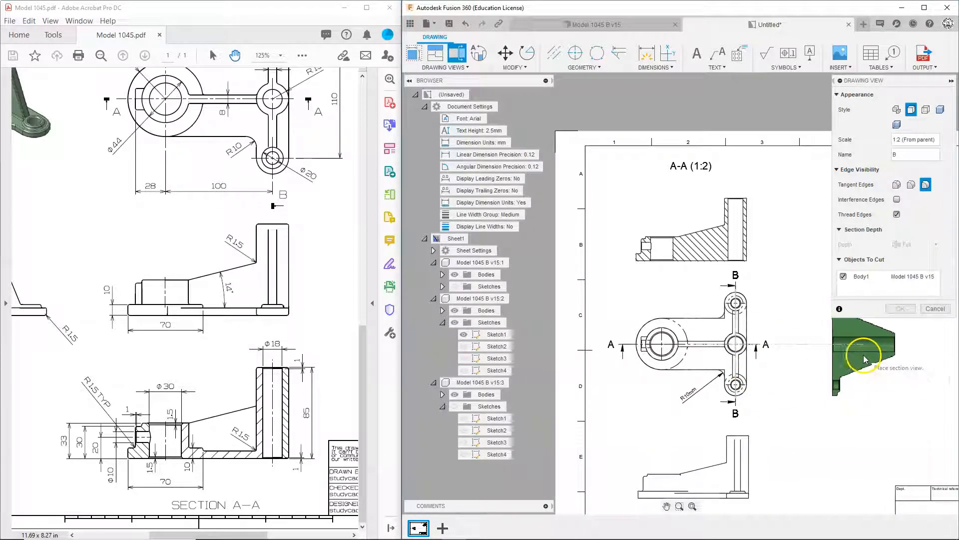
click(859, 347)
click(900, 309)
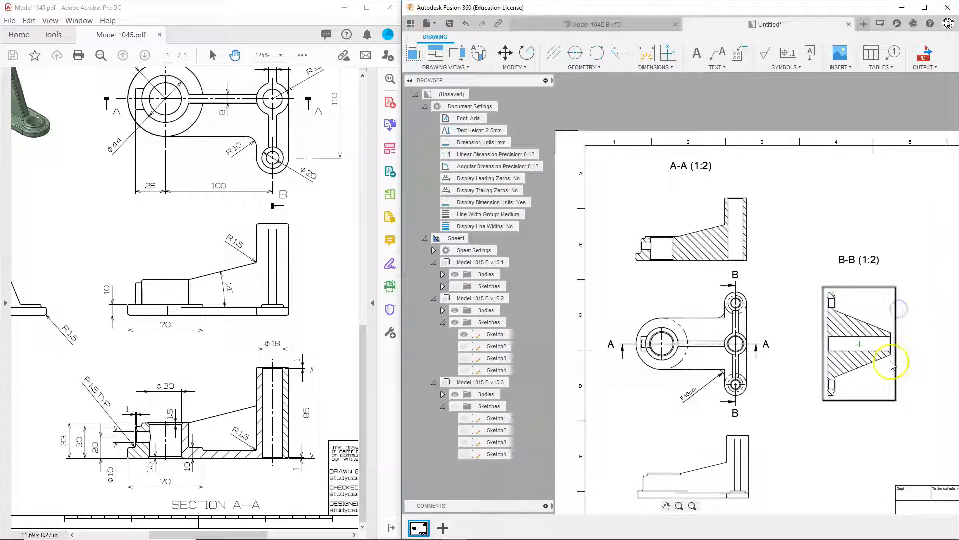
Step: Place a new front-orientation base view at 1:2 beside the side view, directly below section B-B
scroll(764, 404, down, 2)
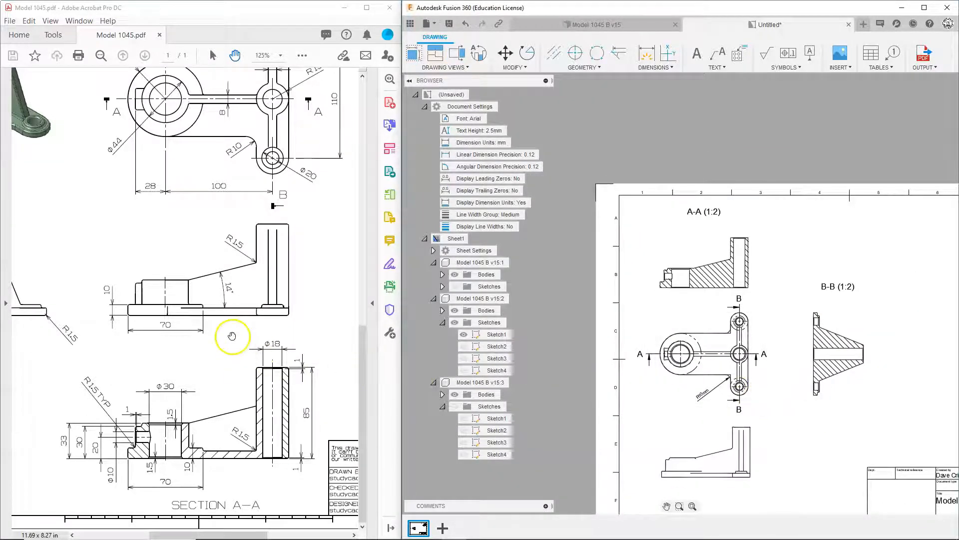
scroll(231, 335, up, 2)
ctrl+scroll(234, 327, up, 3)
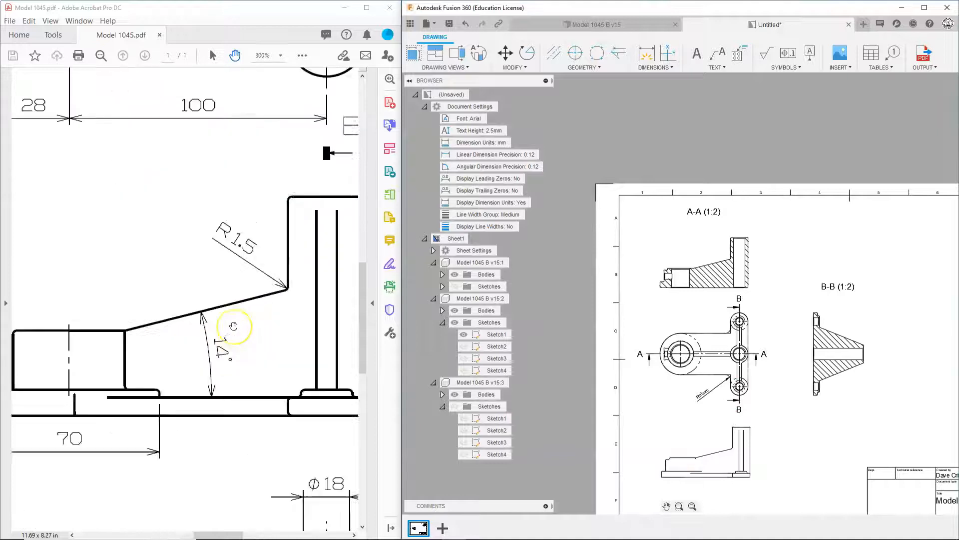
ctrl+scroll(234, 326, down, 7)
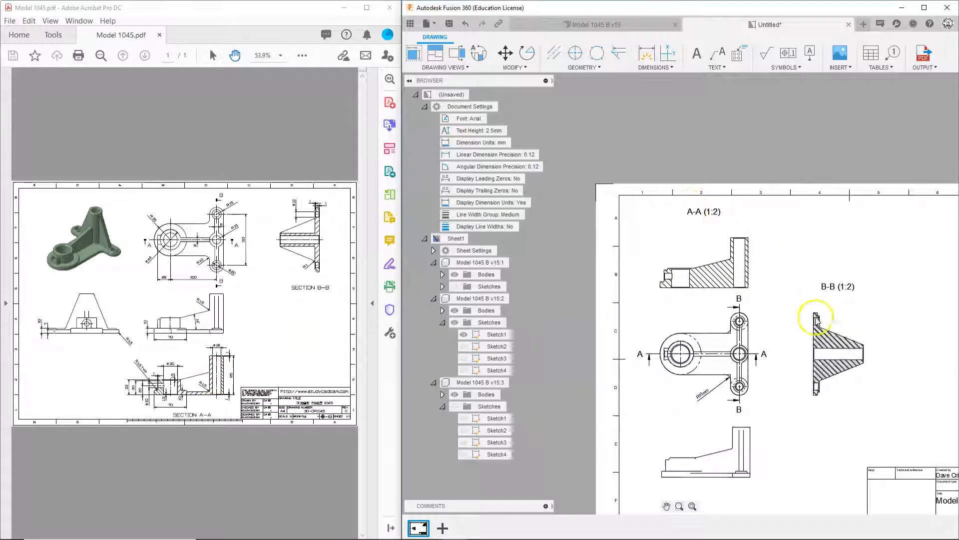
mouse_move(782, 434)
middle_down()
mouse_move(724, 332)
mouse_move(679, 304)
mouse_move(674, 314)
middle_up()
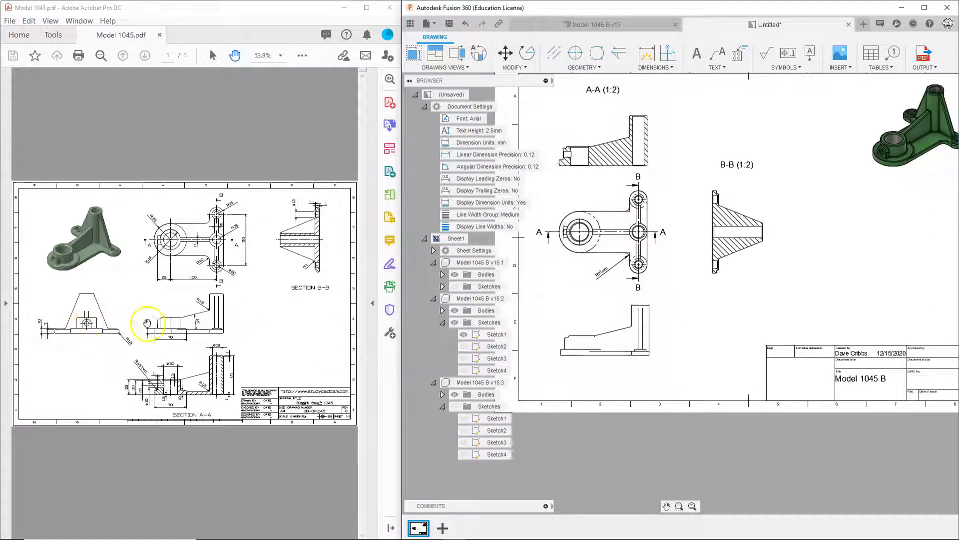
scroll(810, 273, down, 2)
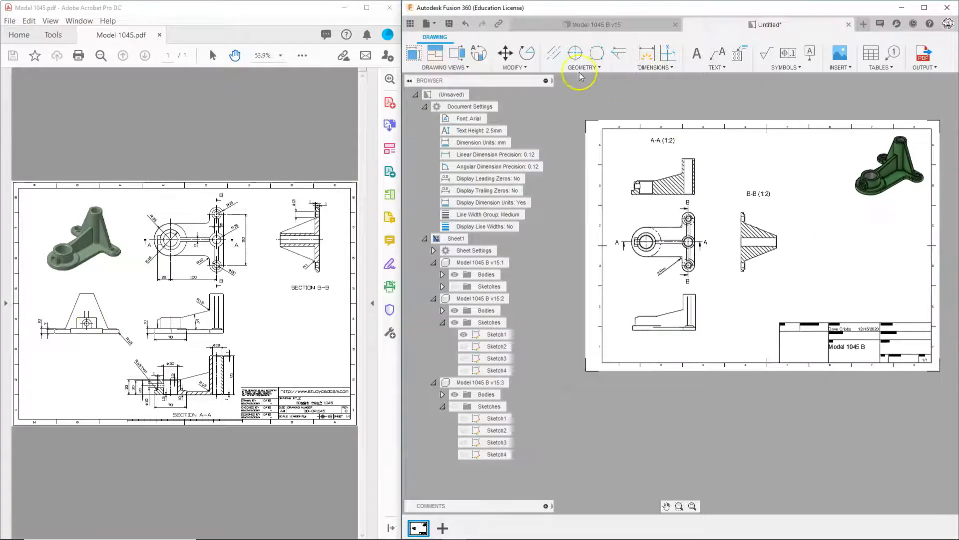
click(414, 54)
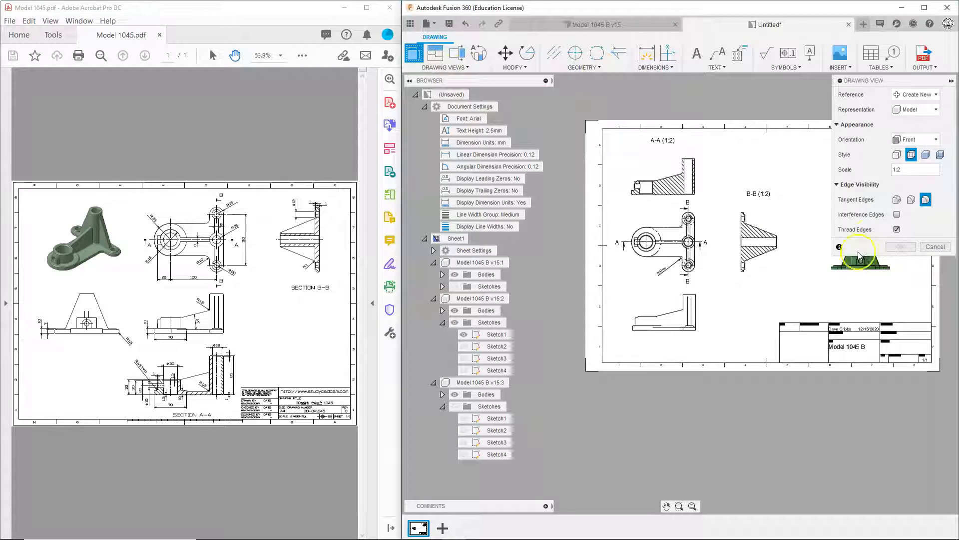
mouse_move(839, 275)
middle_down()
mouse_move(713, 302)
mouse_move(756, 285)
middle_up()
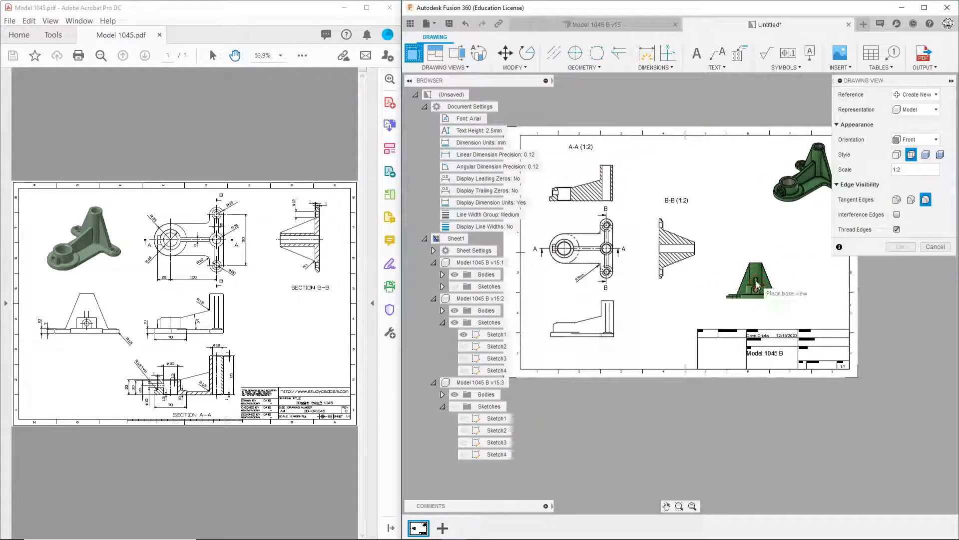
click(670, 320)
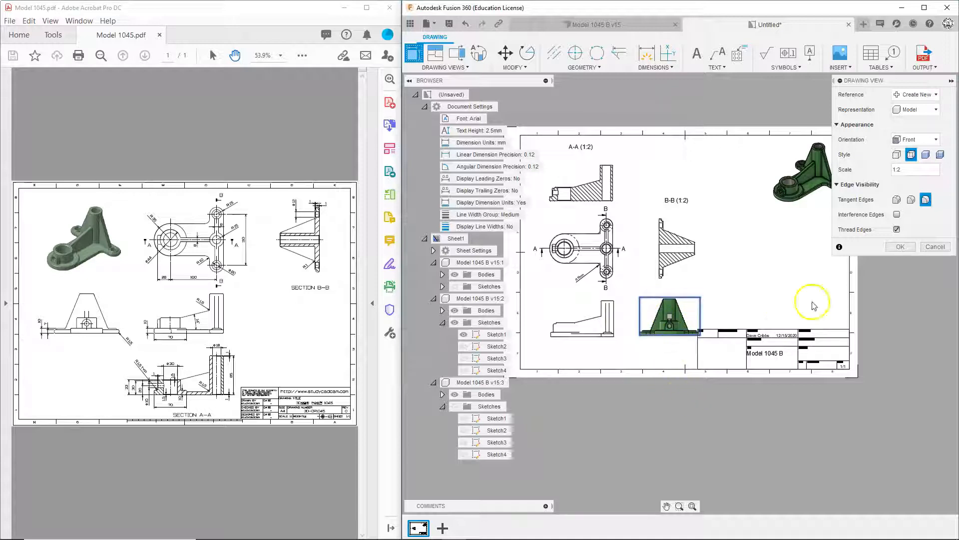
click(910, 248)
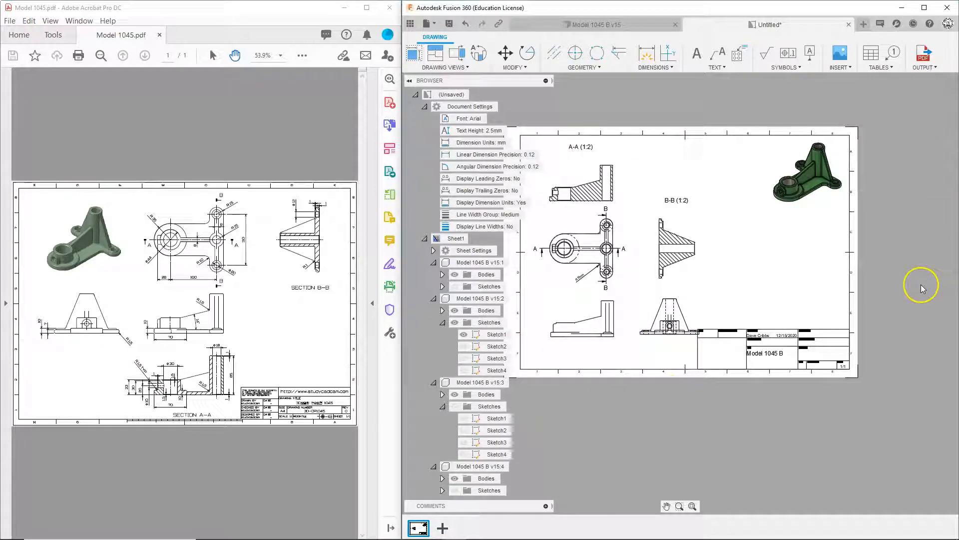
Step: Change the new front-orientation view's style to show visible edges only, without hidden edges
double_click(673, 324)
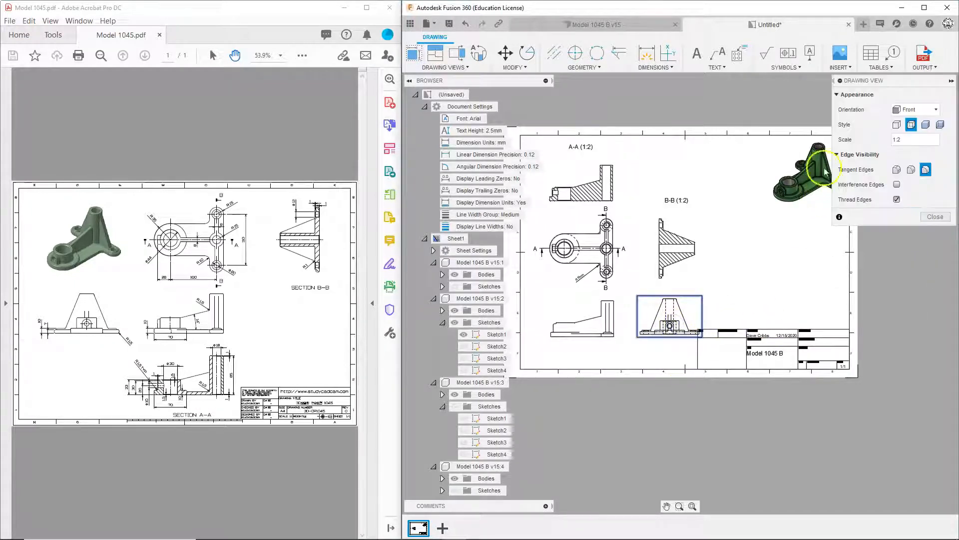
click(894, 126)
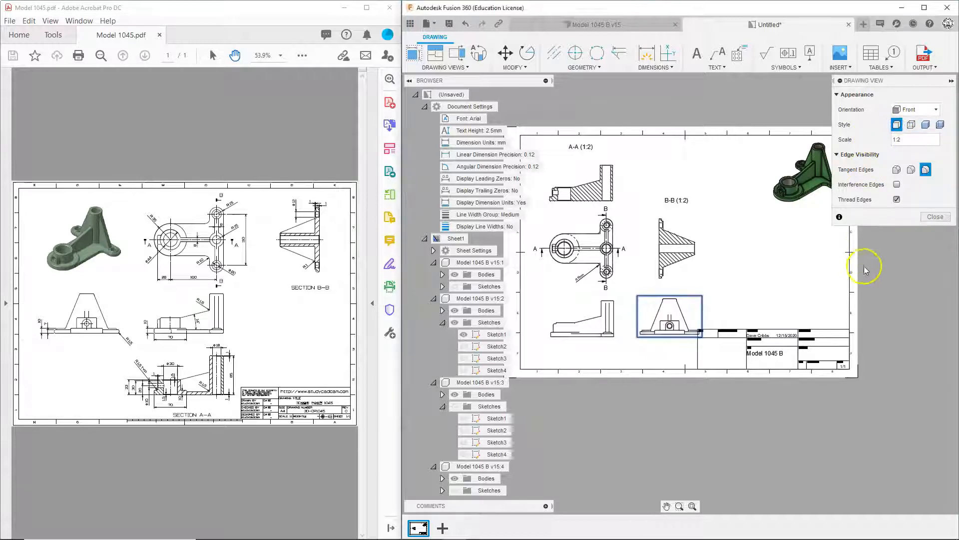
click(932, 218)
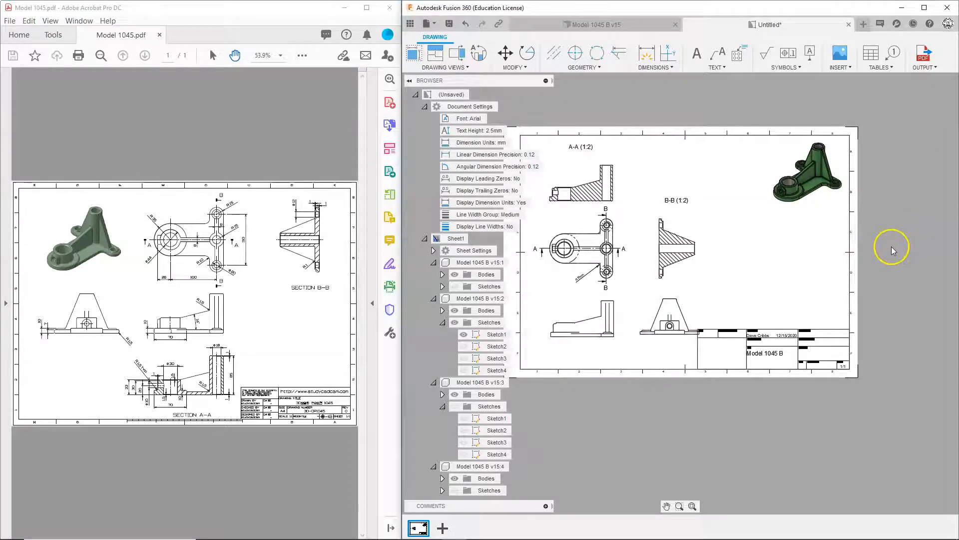
scroll(692, 331, up, 4)
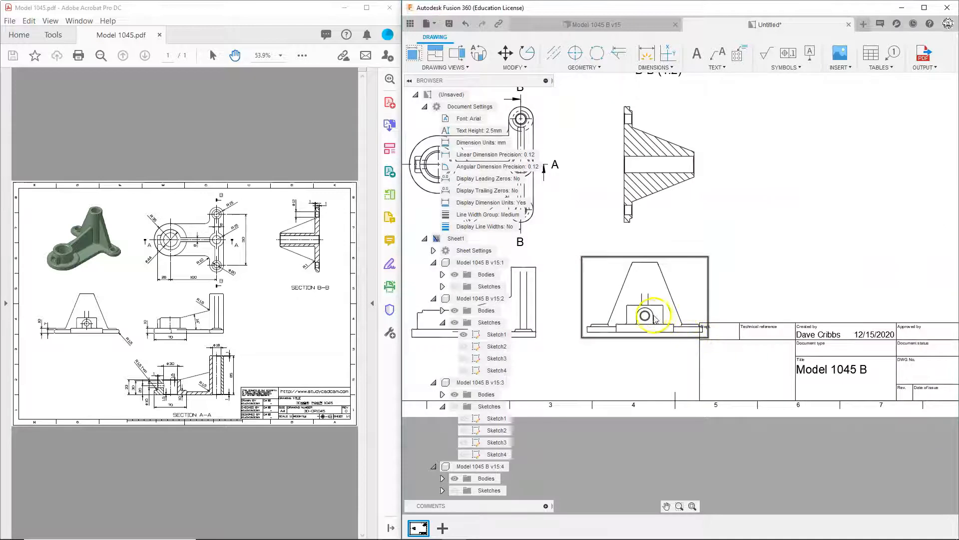
scroll(654, 318, down, 4)
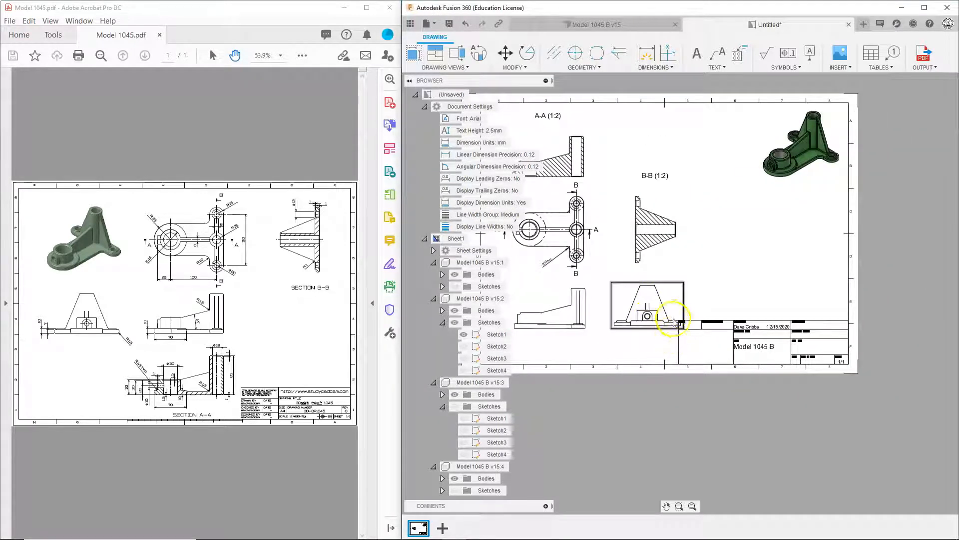
scroll(619, 279, down, 2)
mouse_move(706, 272)
middle_down()
mouse_move(790, 268)
mouse_move(788, 283)
middle_up()
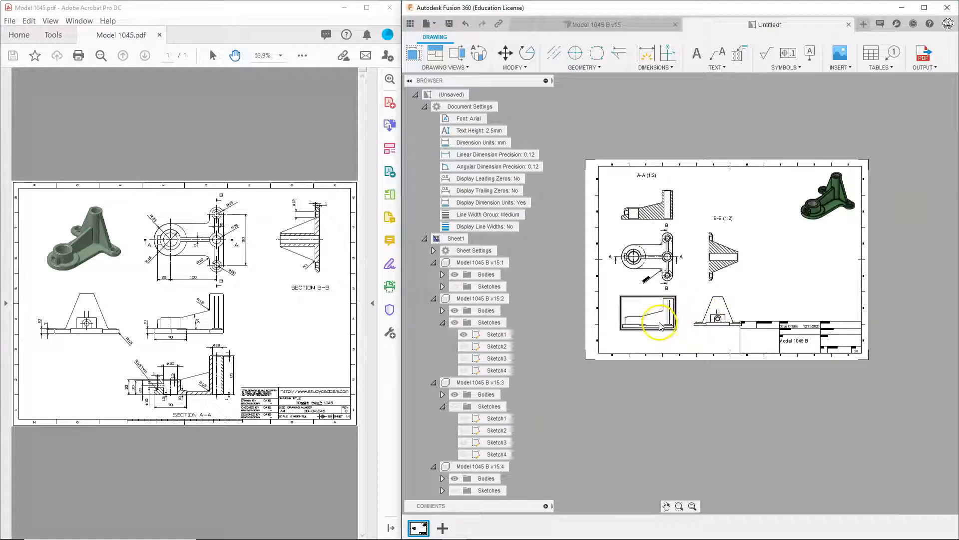
Step: Examine the PDF reference's end view, Section B-B with its R1 fillet, and the lug boss in the isometric view
click(190, 314)
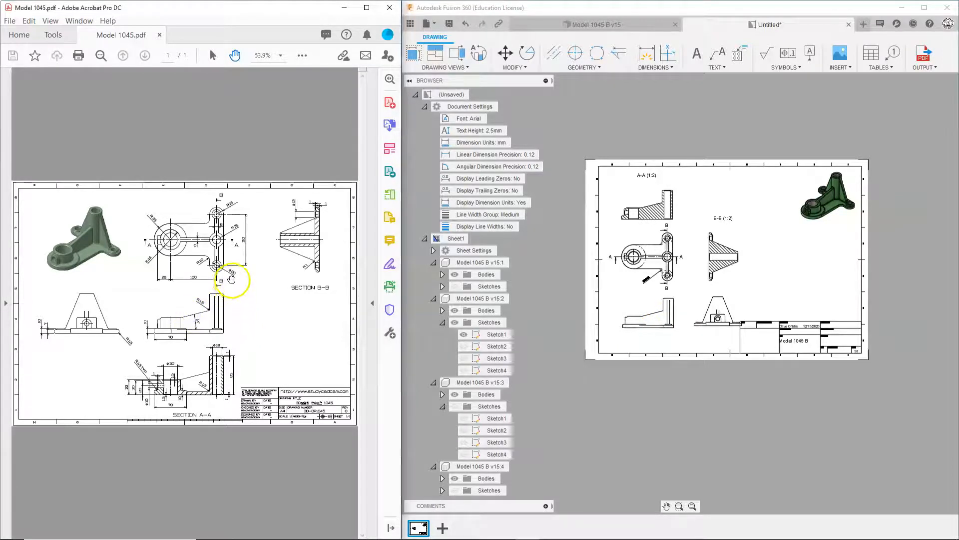
ctrl+scroll(230, 295, up, 5)
middle_drag(171, 286, 21, 292)
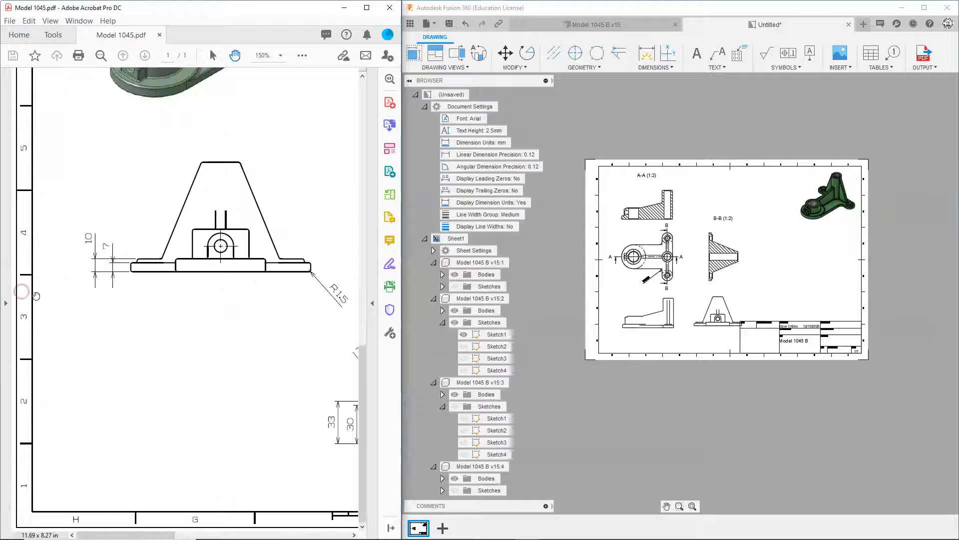
drag(300, 206, 35, 332)
drag(297, 285, 181, 325)
scroll(249, 295, down, 1)
scroll(250, 290, up, 1)
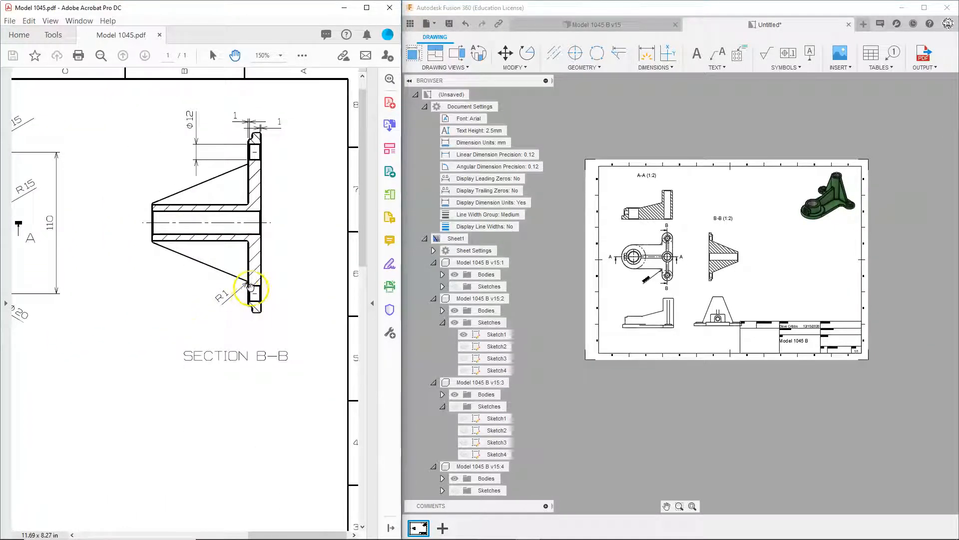
ctrl+scroll(248, 286, up, 7)
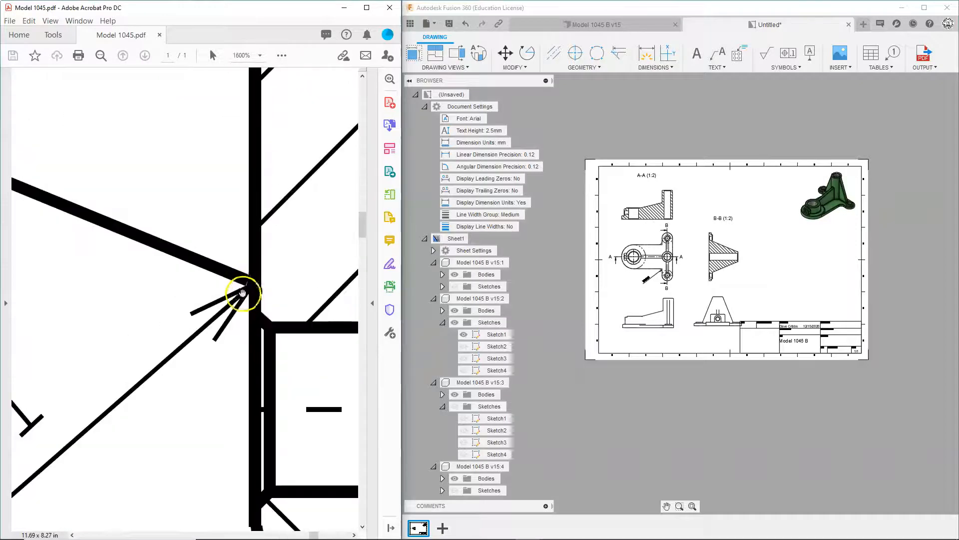
ctrl+scroll(239, 295, down, 4)
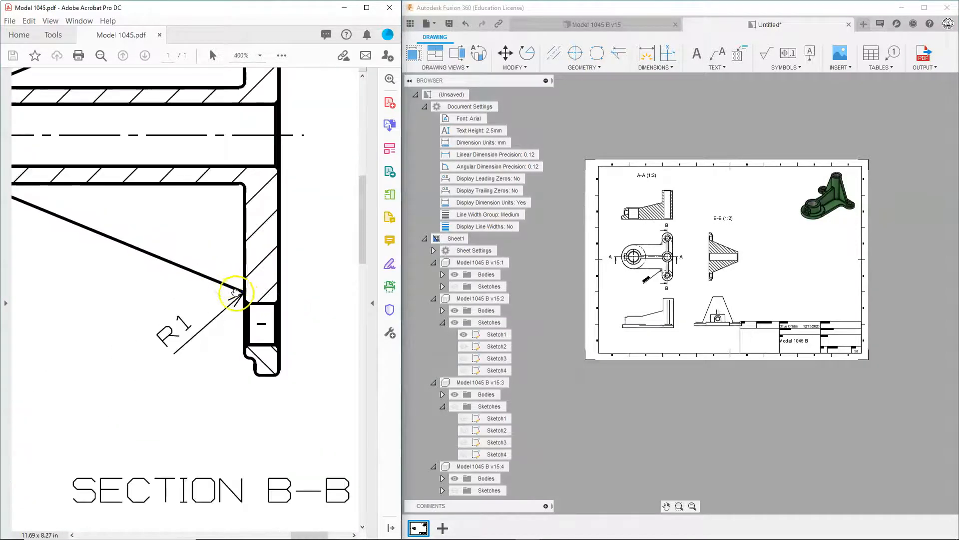
ctrl+scroll(227, 303, down, 5)
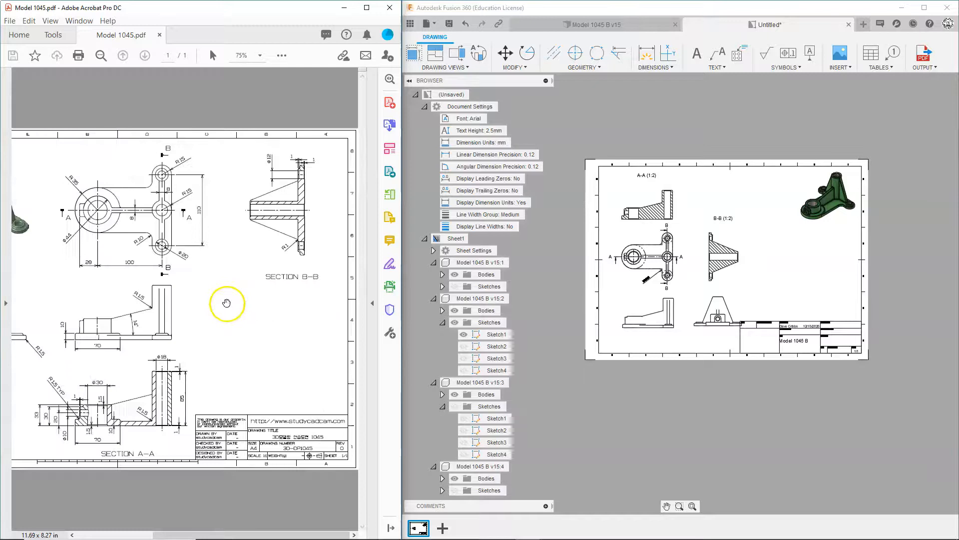
drag(37, 232, 159, 259)
ctrl+scroll(131, 221, up, 5)
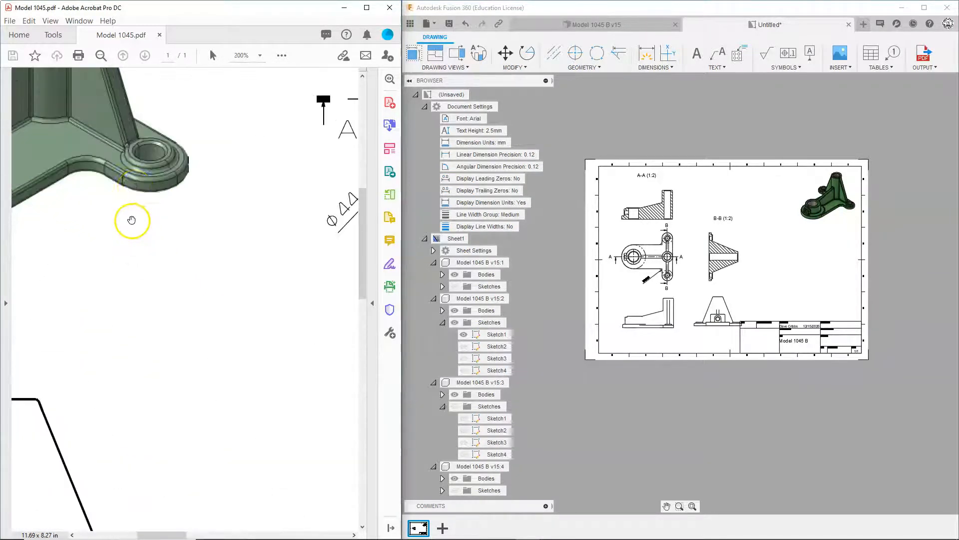
drag(134, 196, 160, 284)
ctrl+scroll(158, 278, up, 4)
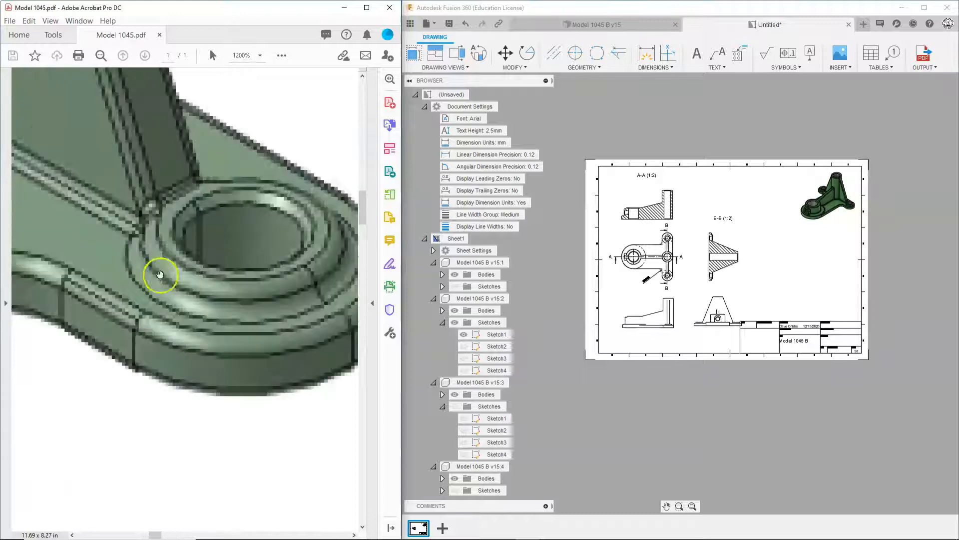
ctrl+scroll(180, 207, down, 3)
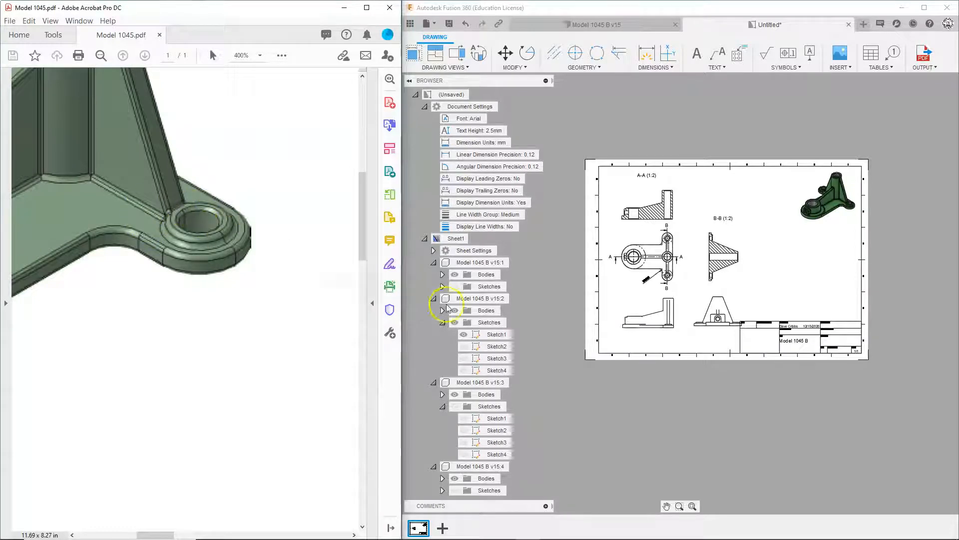
scroll(520, 304, up, 1)
ctrl+scroll(204, 293, down, 8)
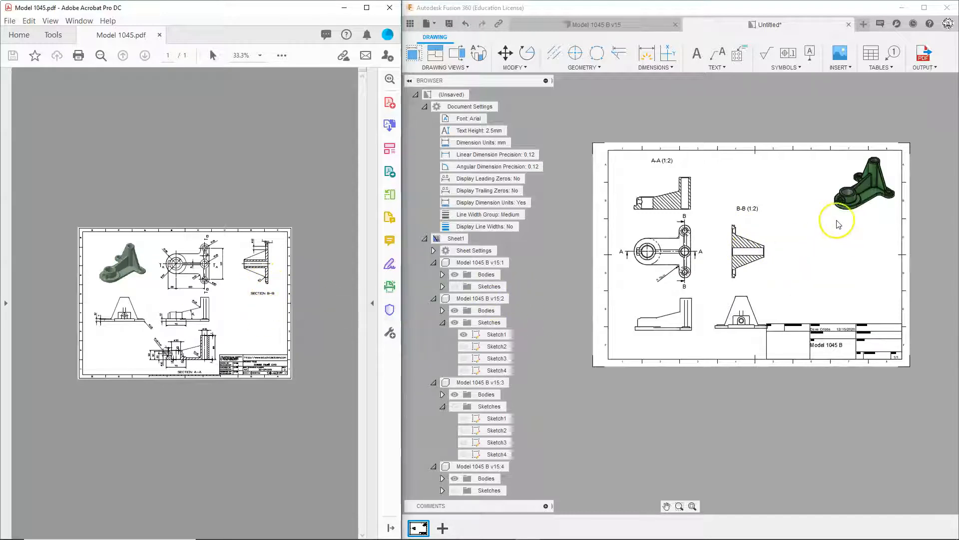
Step: Add centerlines to the large vertical bore and the small horizontal side hole in section A-A
scroll(830, 223, down, 1)
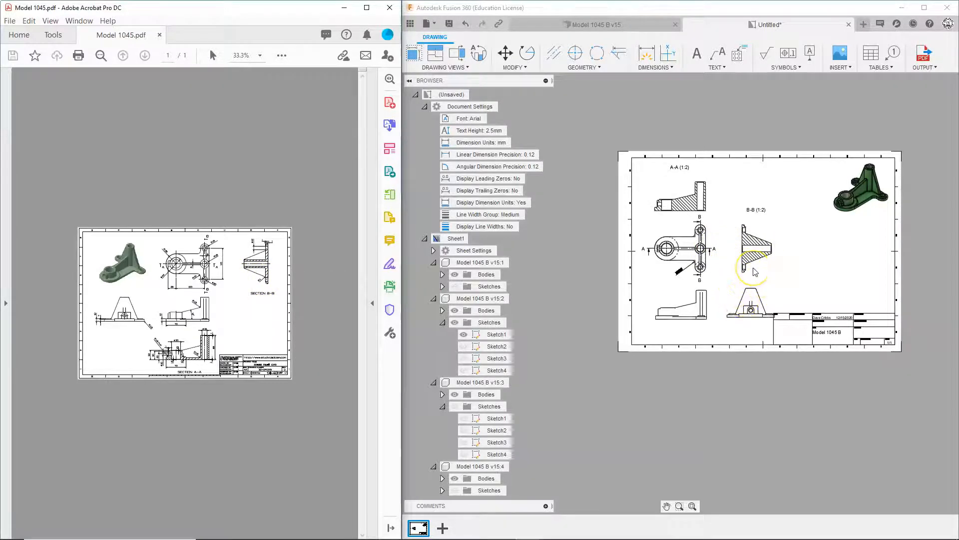
scroll(755, 271, down, 2)
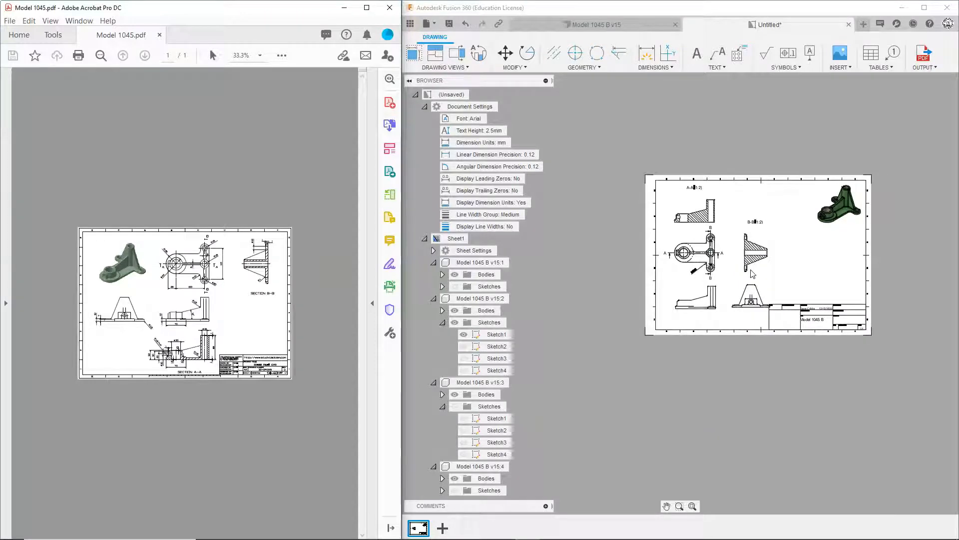
scroll(755, 264, up, 2)
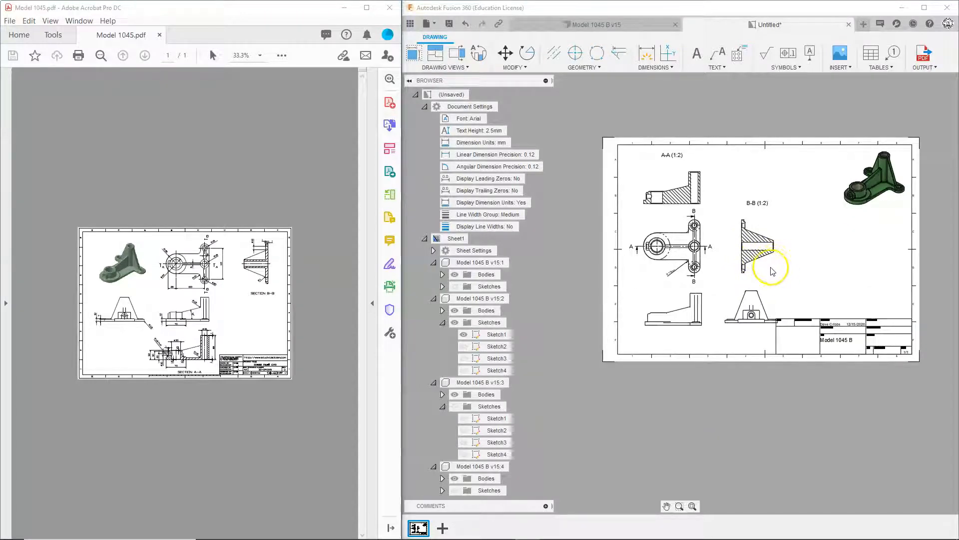
scroll(763, 286, up, 2)
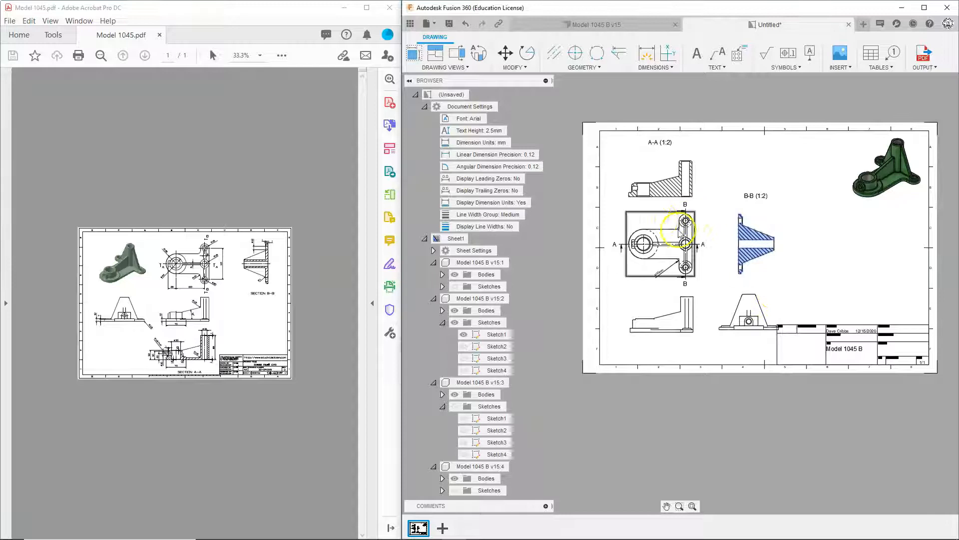
scroll(631, 194, down, 2)
scroll(630, 193, up, 4)
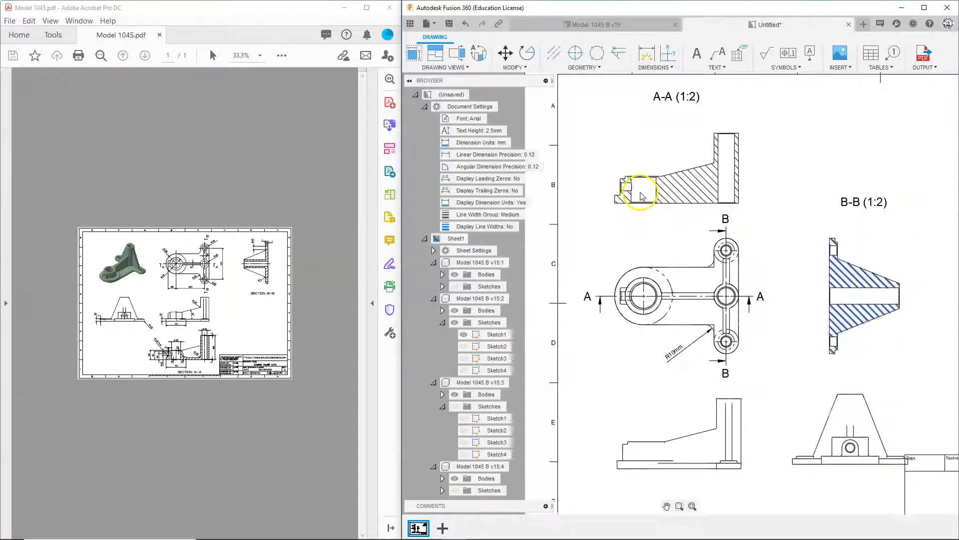
click(554, 53)
scroll(615, 187, up, 3)
click(627, 221)
click(712, 224)
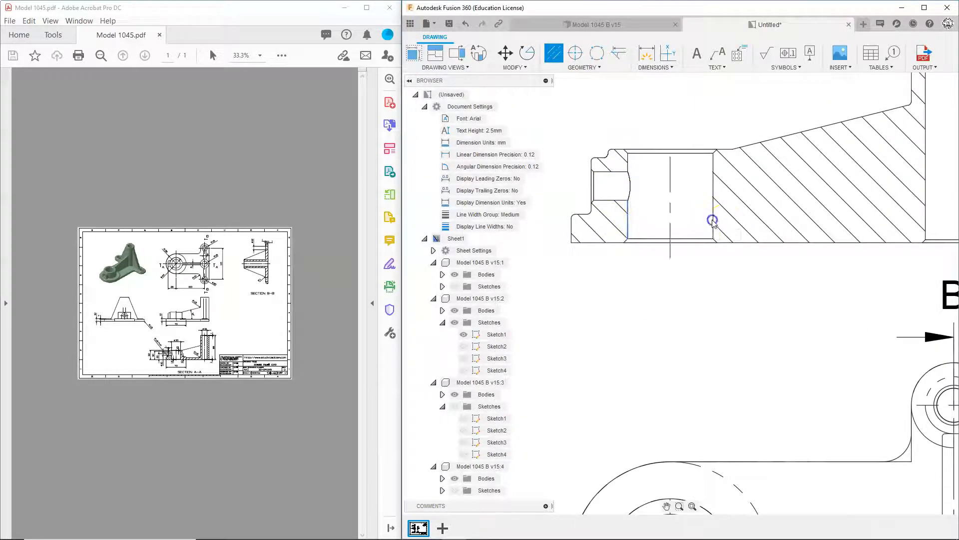
click(612, 172)
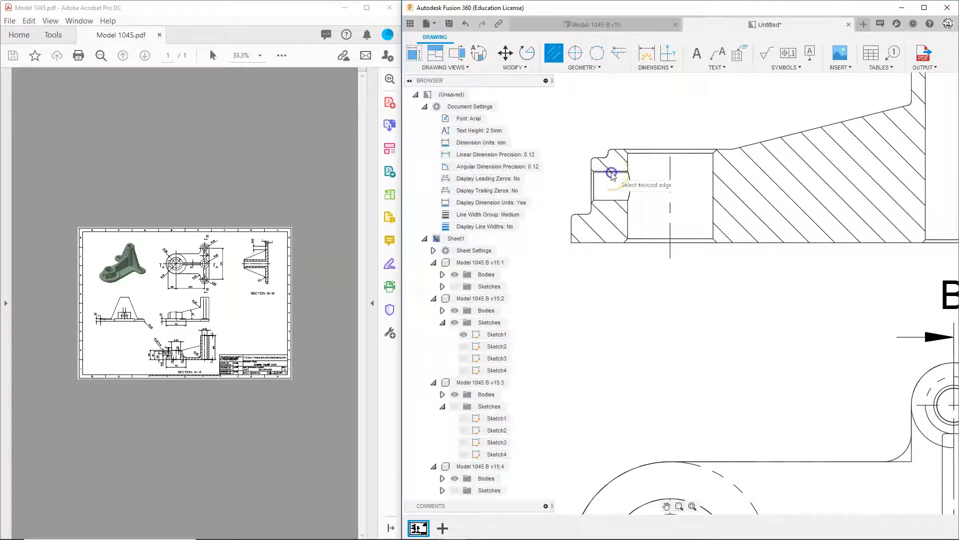
click(611, 200)
scroll(619, 220, down, 3)
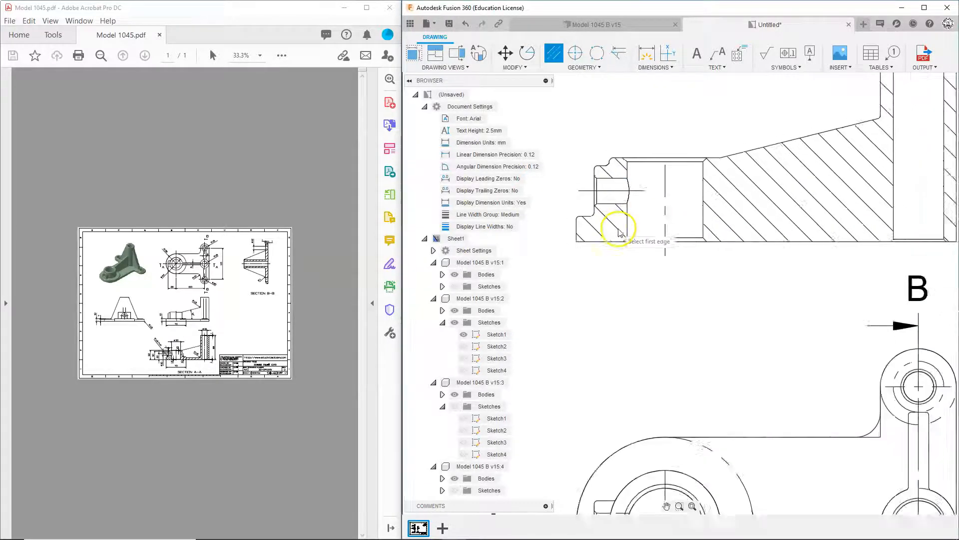
Step: Dimension the height of the side hole's centerline above the base in section A-A, placing it left of the view
middle_drag(604, 264, 728, 266)
click(648, 60)
click(718, 202)
click(724, 243)
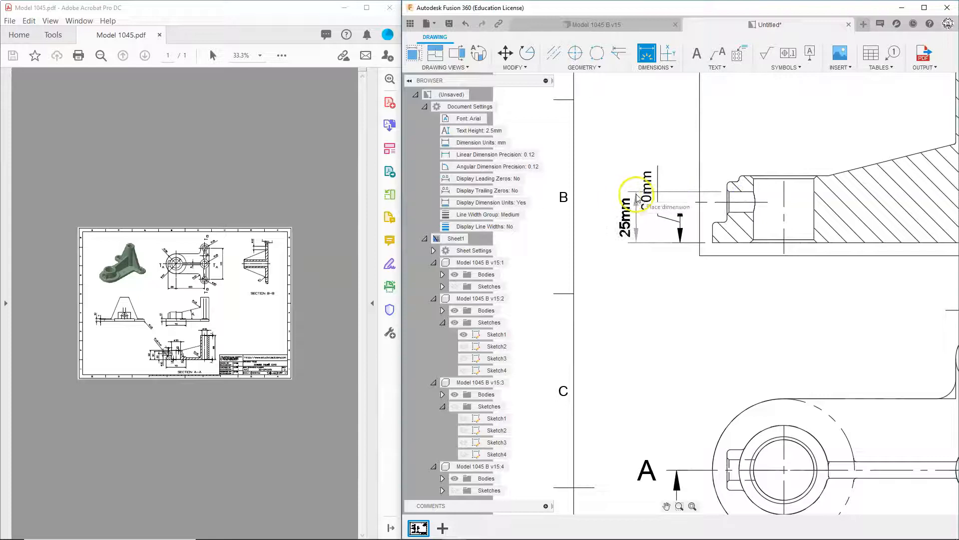
key(Escape)
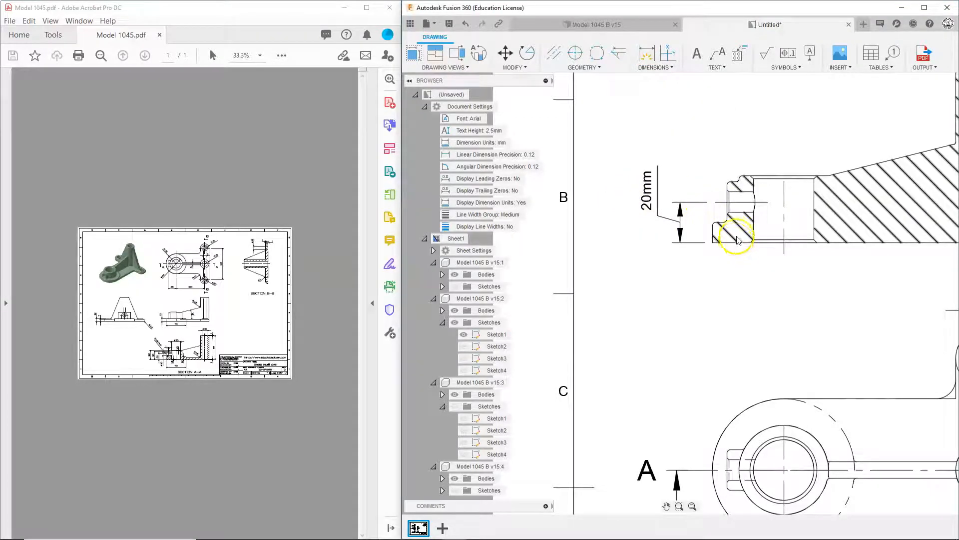
Step: Dimension the height of the side lug's top edge above the base in section A-A, placing it left of the existing height dimension
click(647, 53)
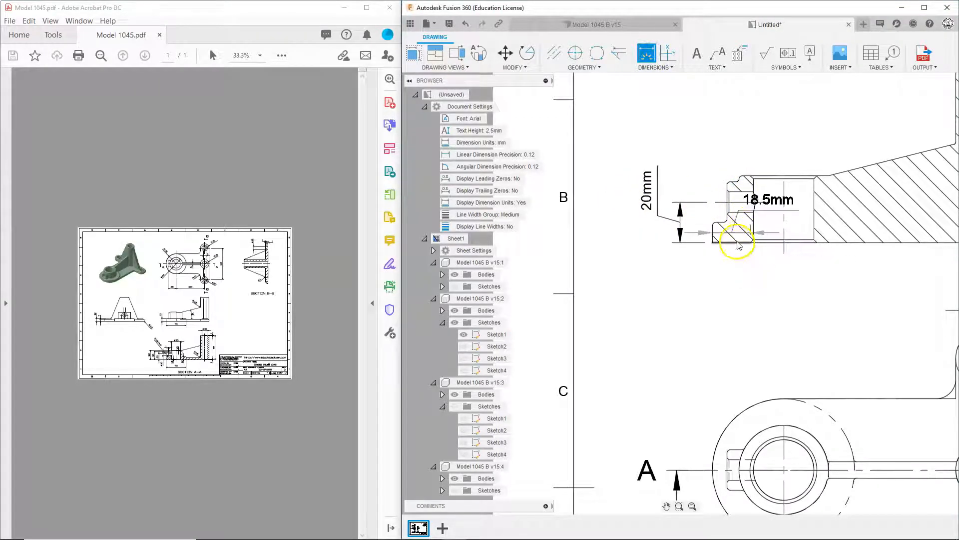
scroll(734, 183, up, 8)
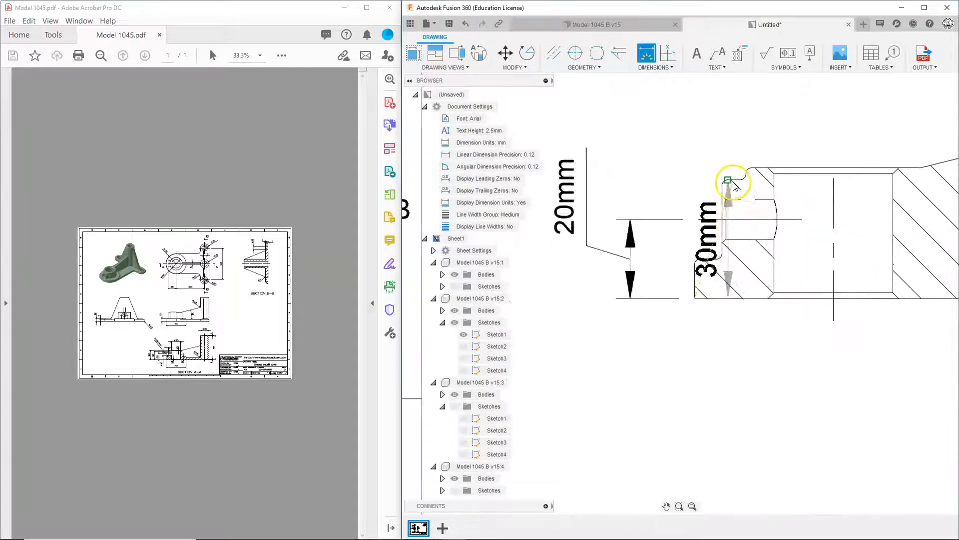
scroll(735, 192, down, 4)
scroll(735, 192, down, 3)
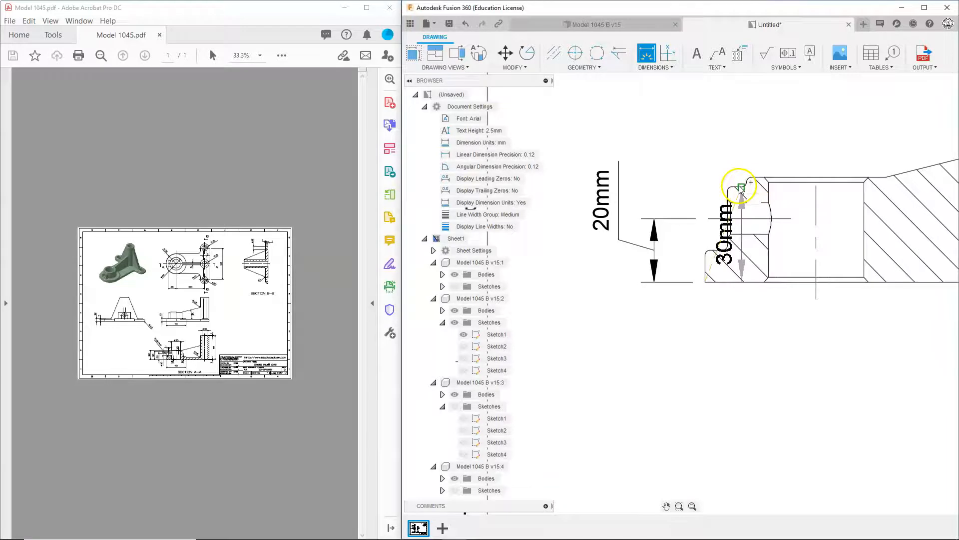
scroll(740, 190, up, 6)
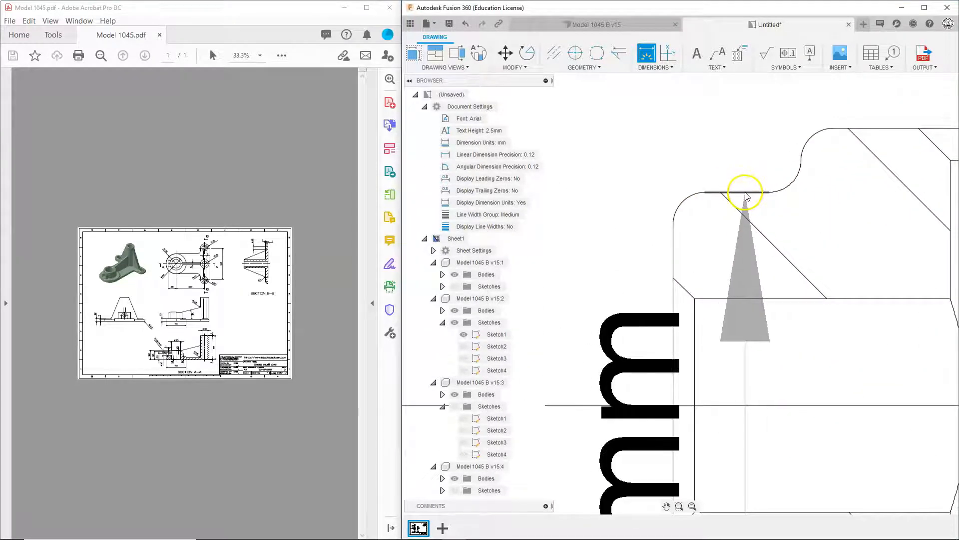
scroll(742, 193, down, 5)
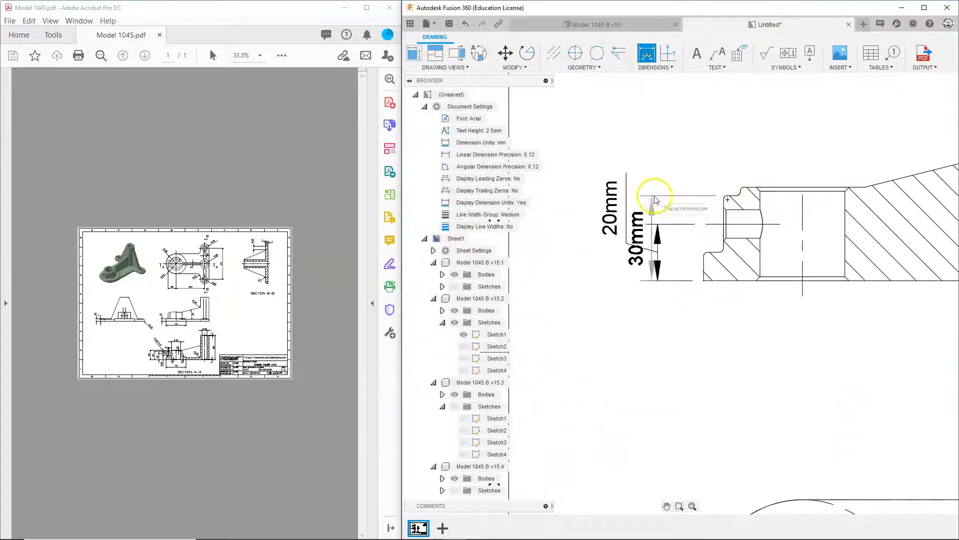
click(589, 198)
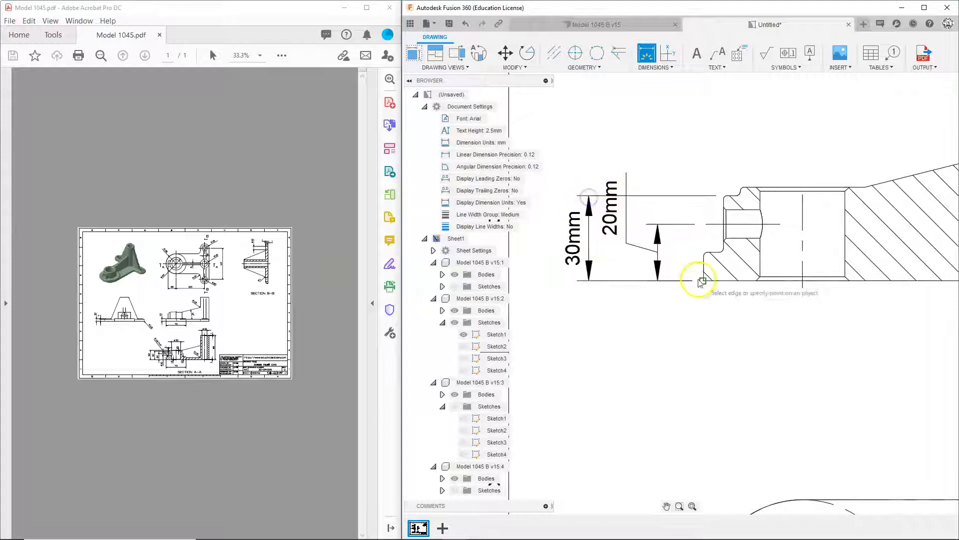
Step: Dimension the overall height of the large bore's boss above the base in section A-A, placing it outermost on the view's left side
click(739, 283)
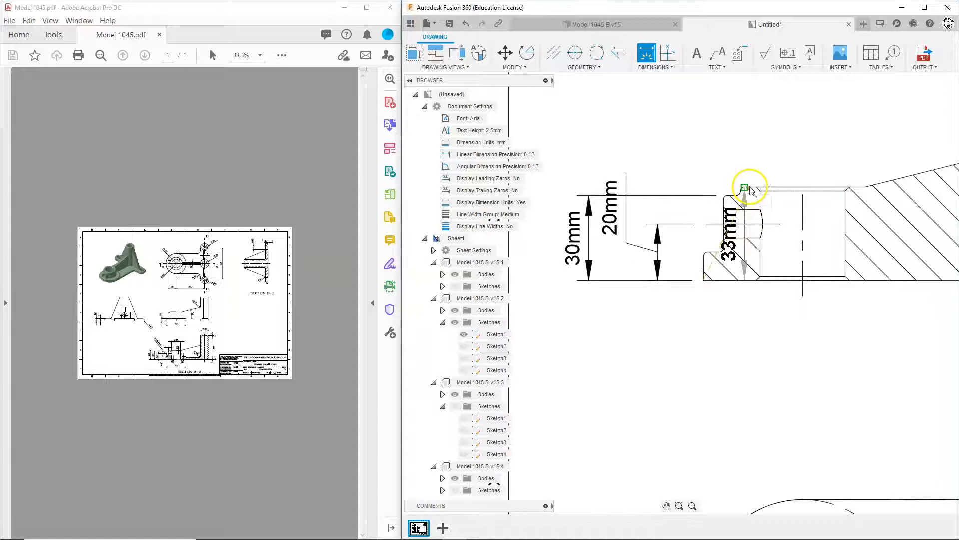
scroll(750, 190, up, 5)
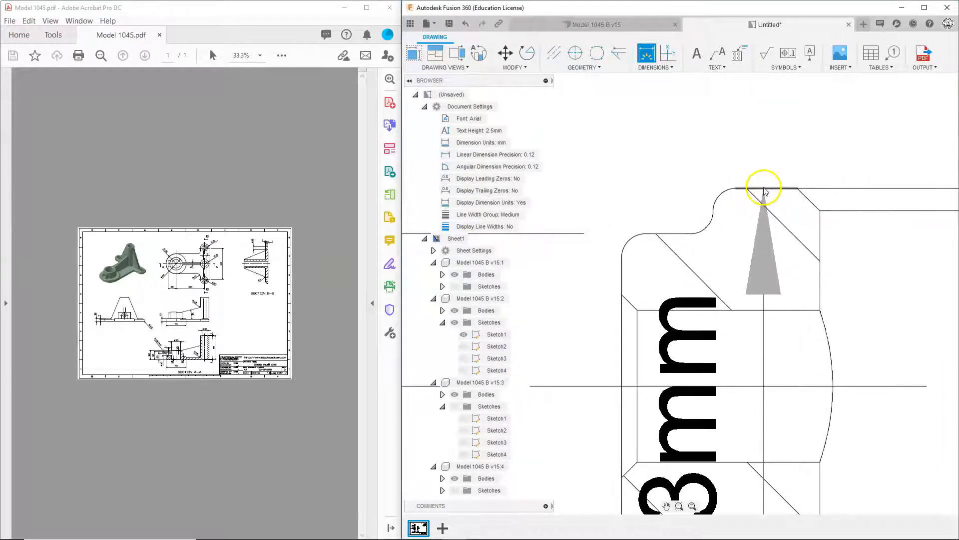
scroll(761, 196, down, 3)
scroll(761, 195, down, 5)
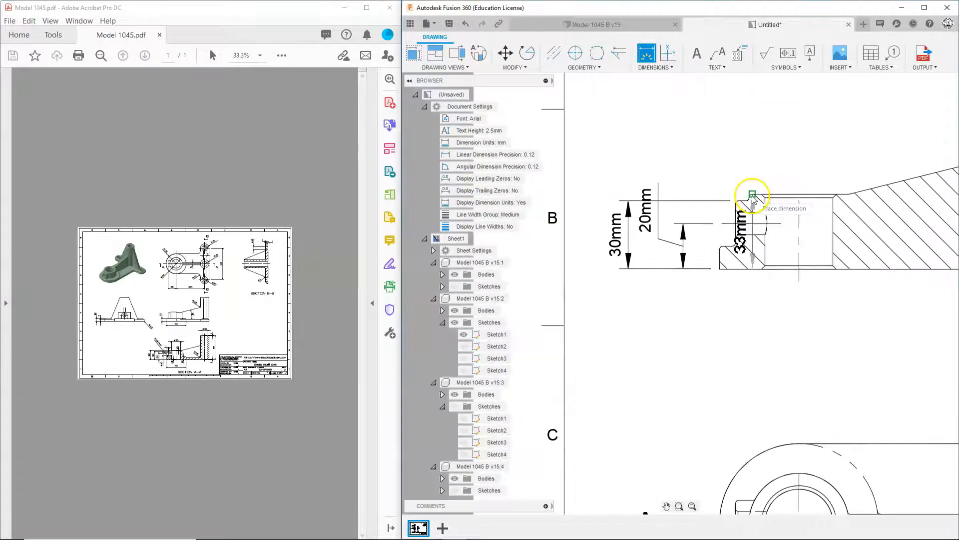
click(656, 199)
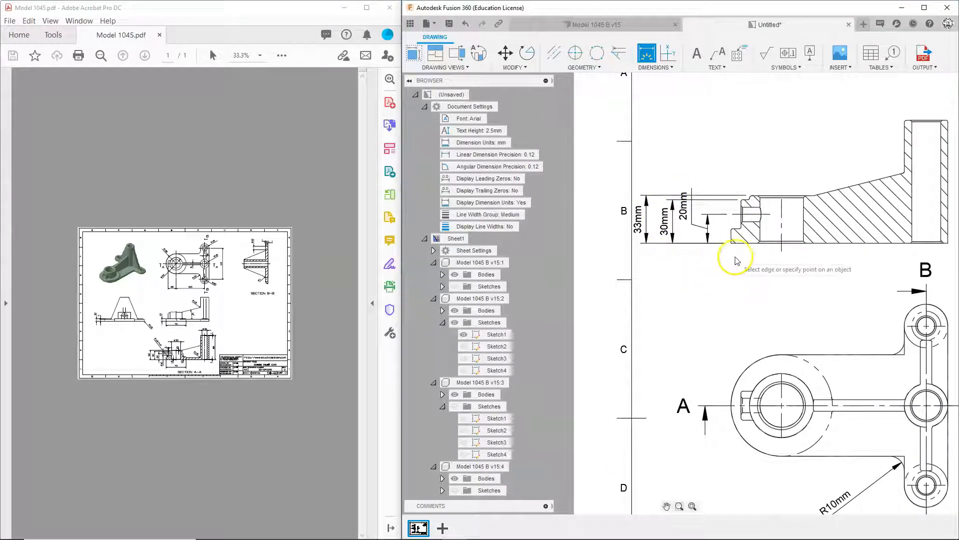
Step: Dimension the side hole's diameter between its upper and lower edges in section A-A, placing the dimension line just left of the hole
scroll(742, 208, up, 5)
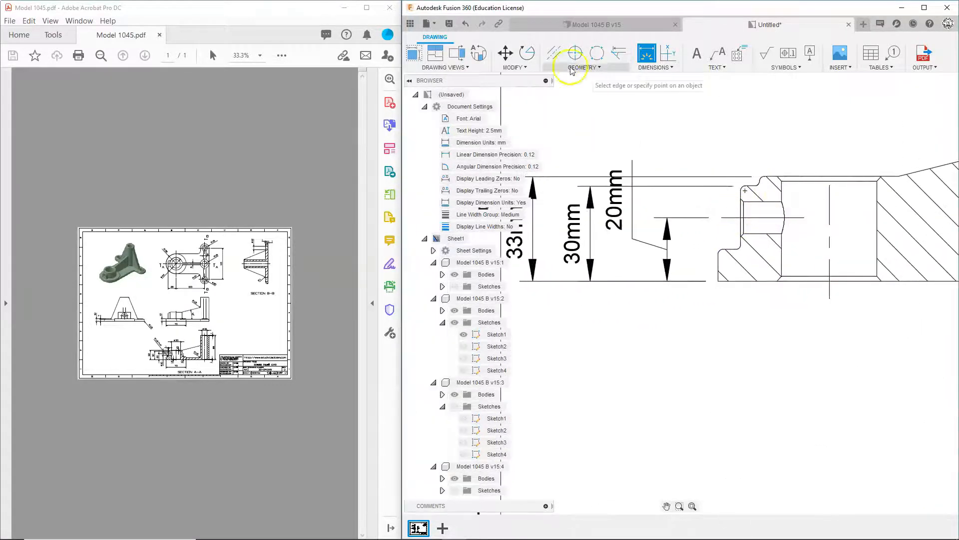
click(649, 57)
click(762, 202)
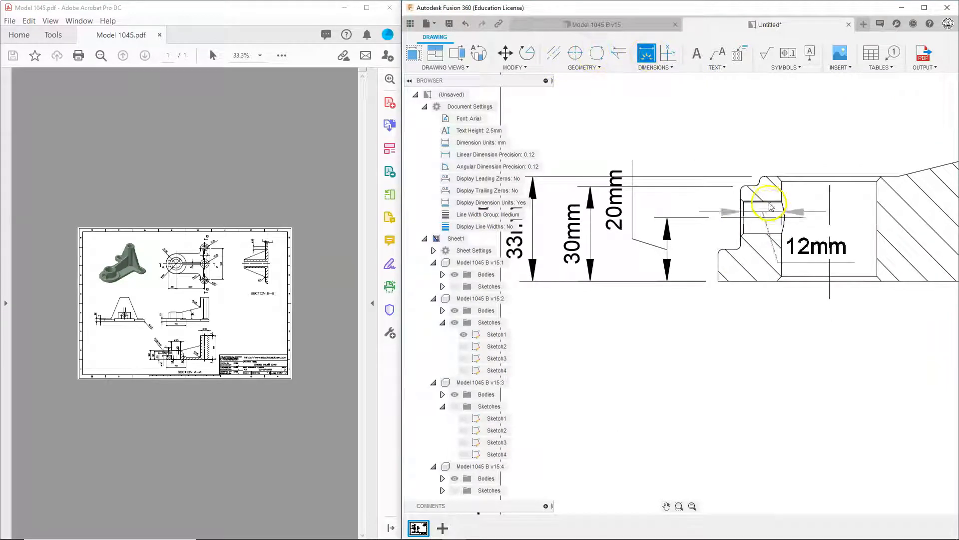
click(769, 233)
click(714, 364)
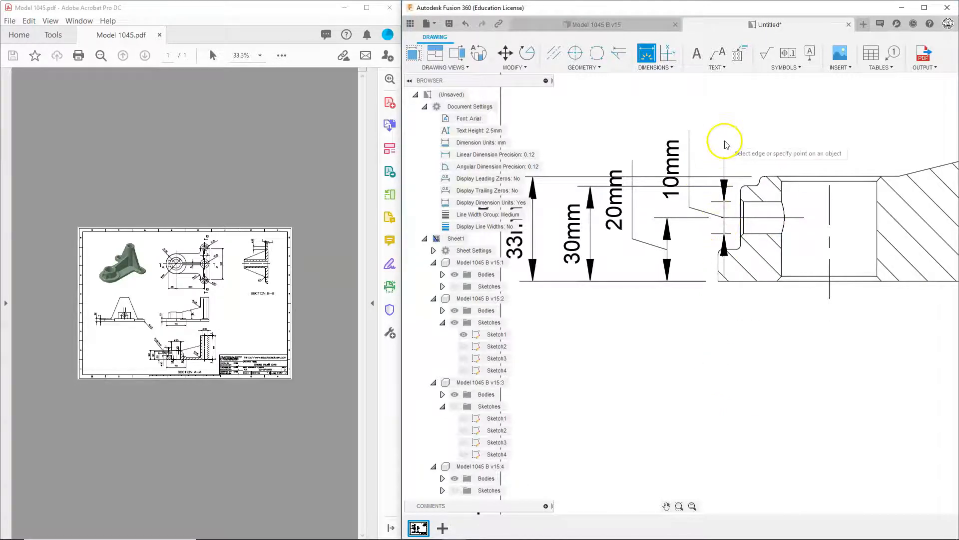
key(Escape)
Step: Move the side hole dimension's text below the section view, in line with its dimension line
click(673, 162)
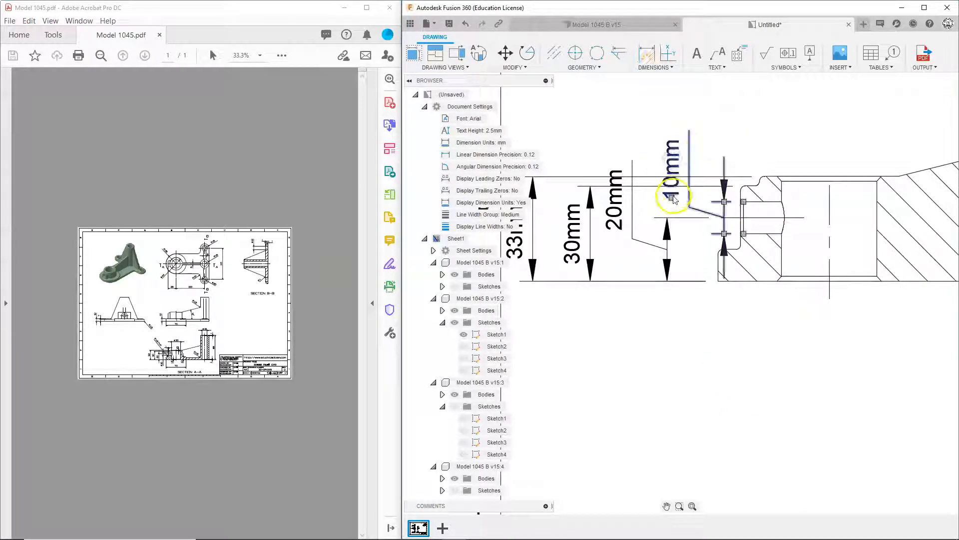
click(673, 197)
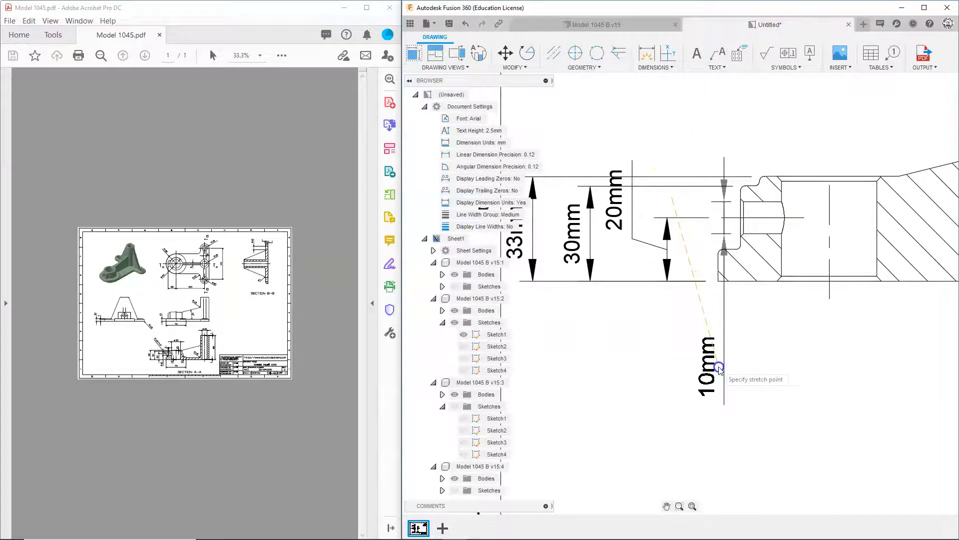
click(742, 362)
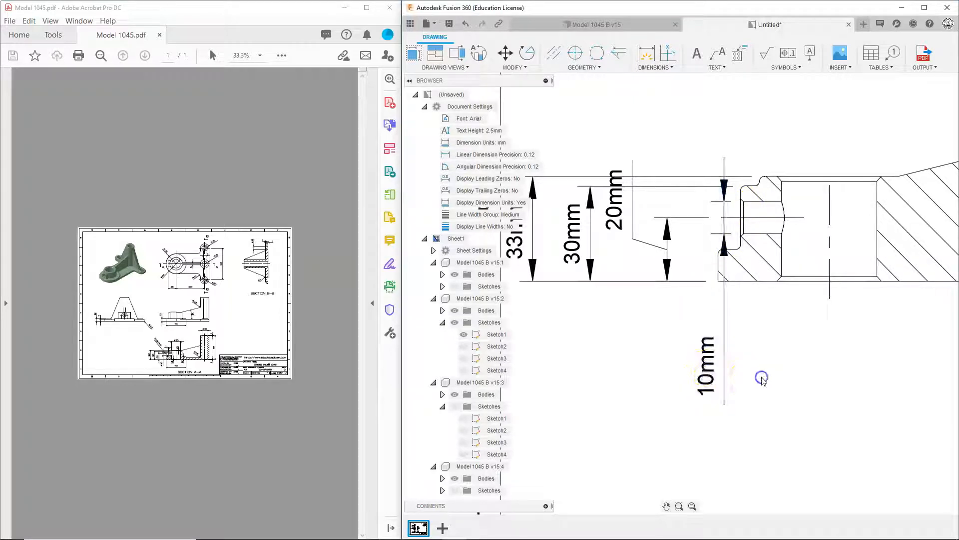
Step: Insert a diameter symbol before the value of the side hole dimension so it reads Ø10mm
double_click(708, 378)
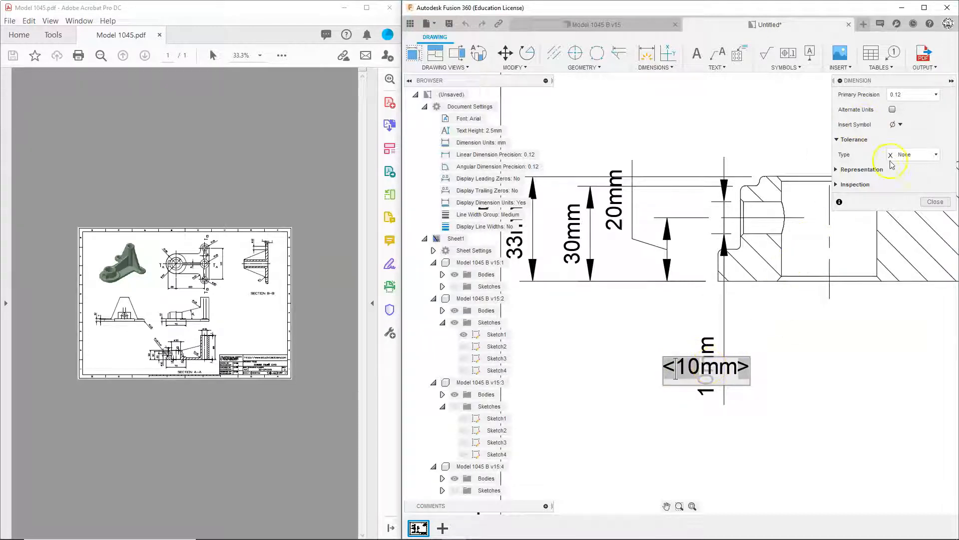
click(893, 124)
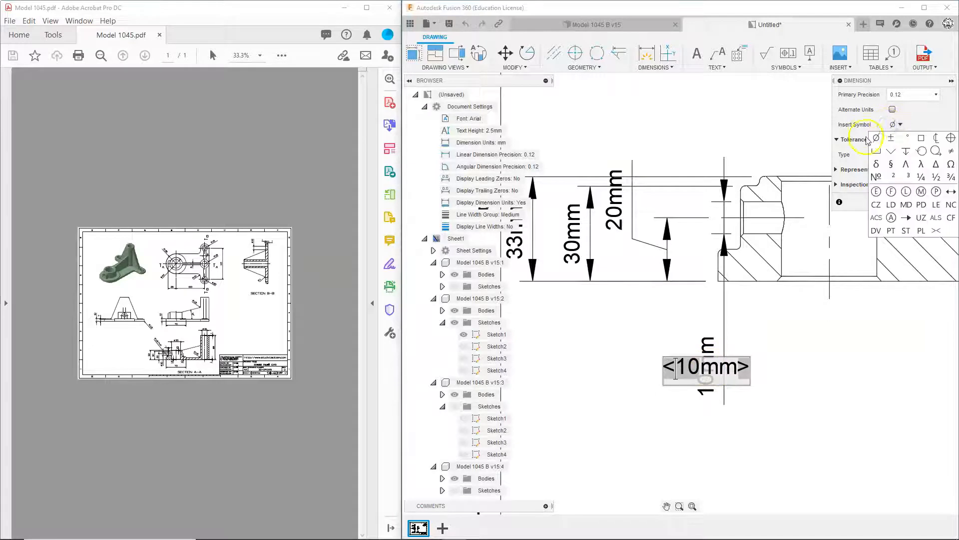
click(876, 139)
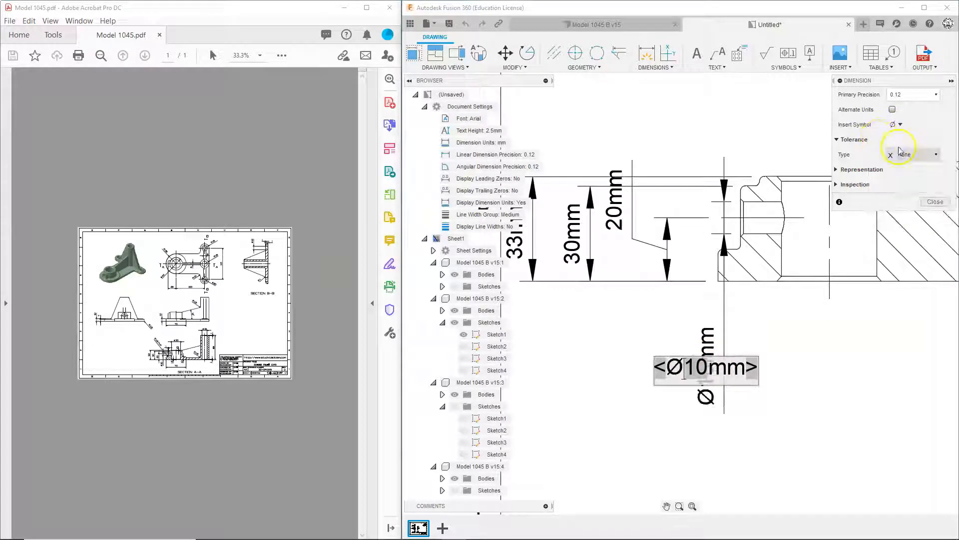
click(930, 203)
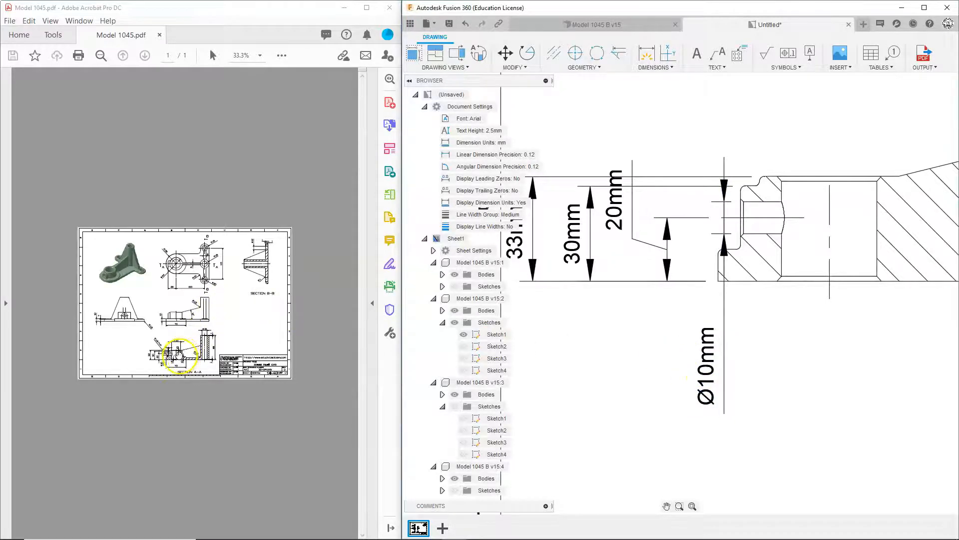
Step: Check section A-A in the PDF reference, and dimension the depth of the large bore's upper chamfer in the drawing's section A-A
ctrl+scroll(182, 356, up, 5)
drag(250, 300, 270, 268)
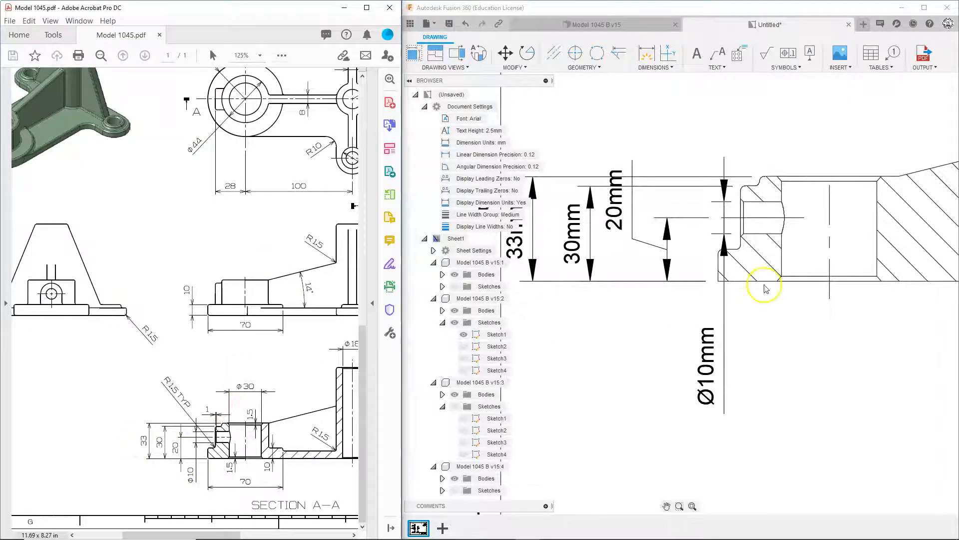
scroll(649, 317, down, 2)
scroll(649, 319, down, 1)
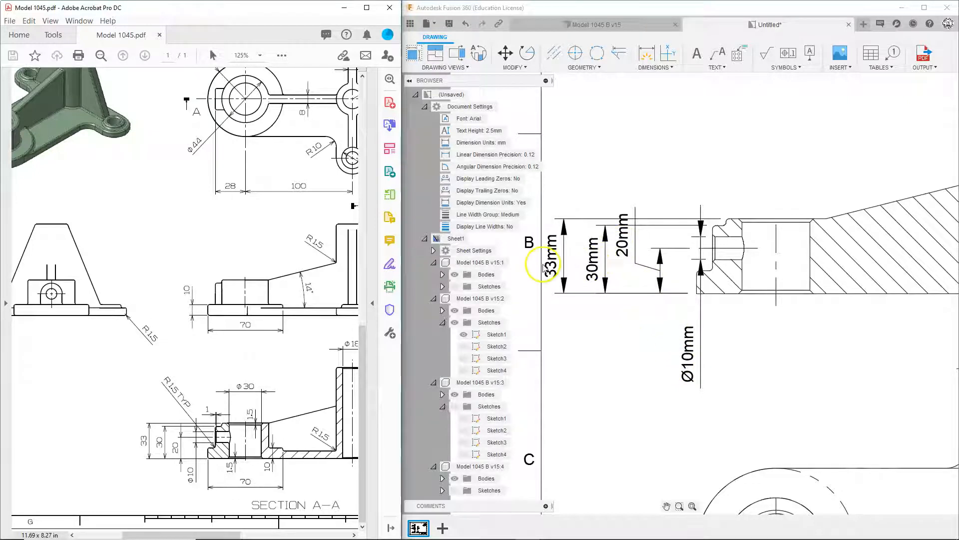
scroll(792, 238, up, 5)
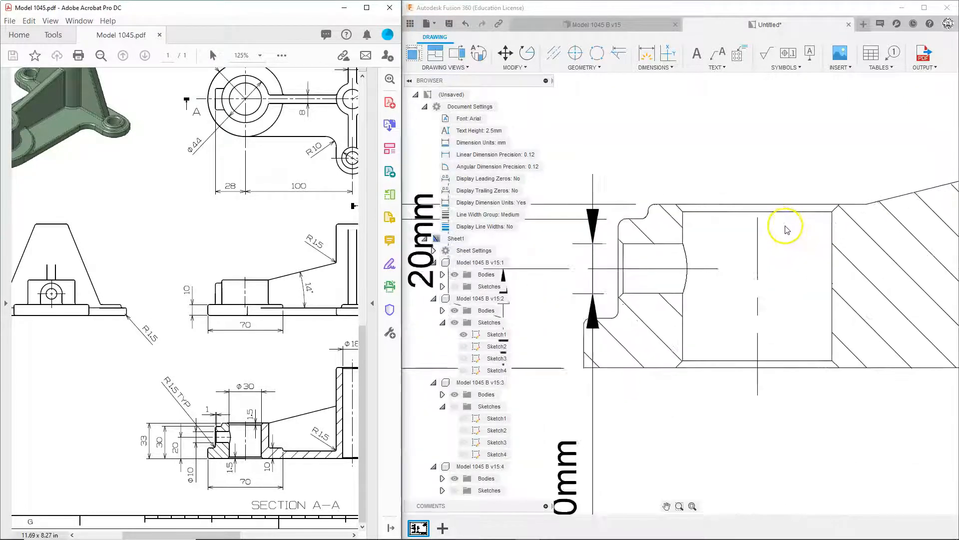
click(647, 52)
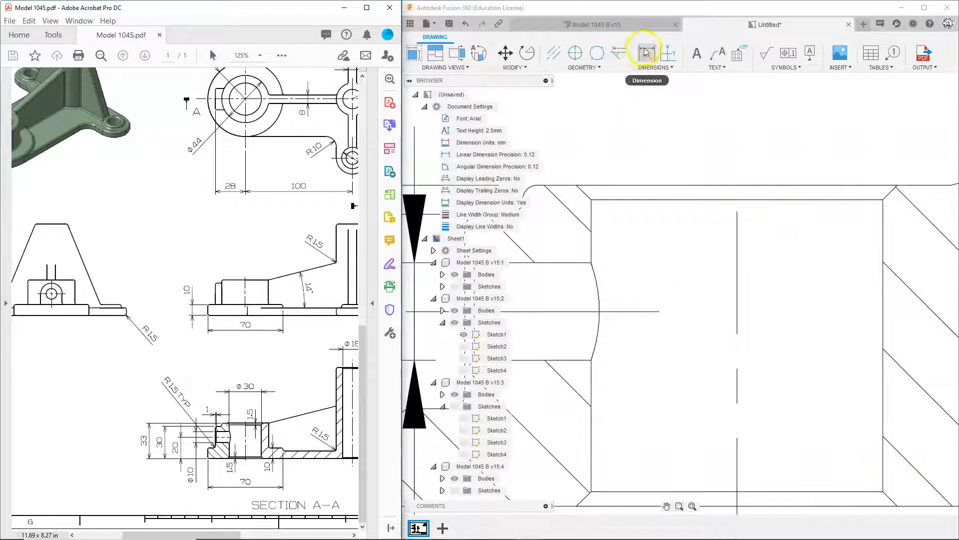
click(659, 201)
click(810, 184)
scroll(810, 182, down, 3)
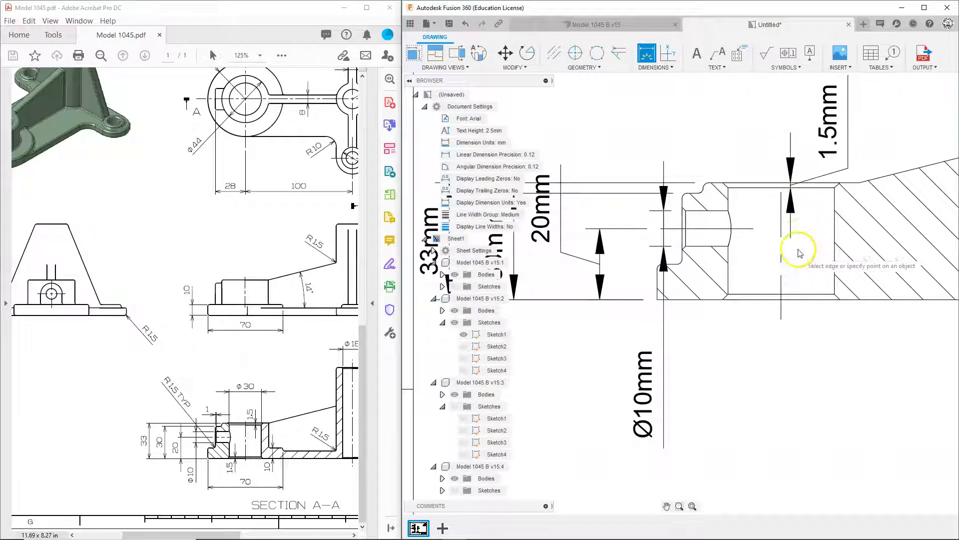
Step: Dimension the depth of the large bore's lower chamfer at the base in section A-A
click(798, 294)
click(801, 299)
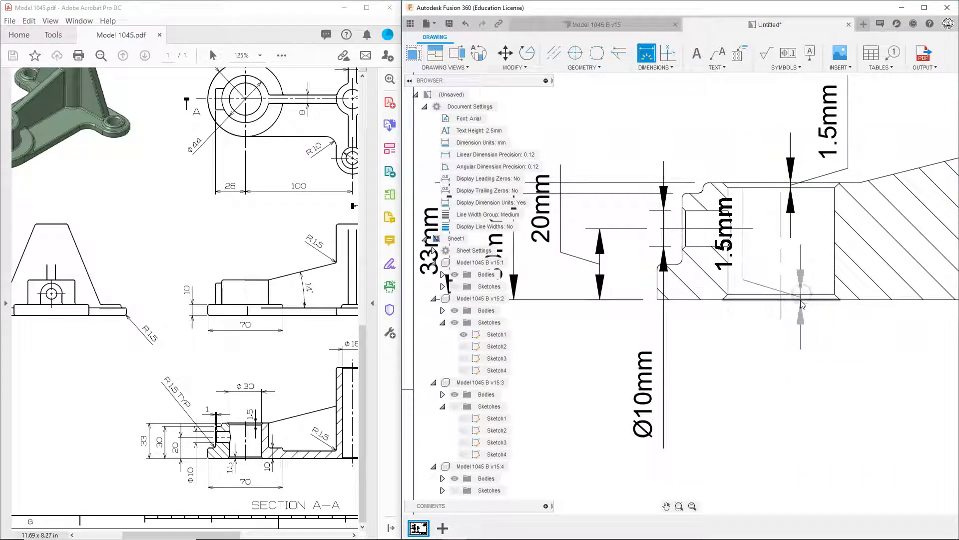
click(810, 335)
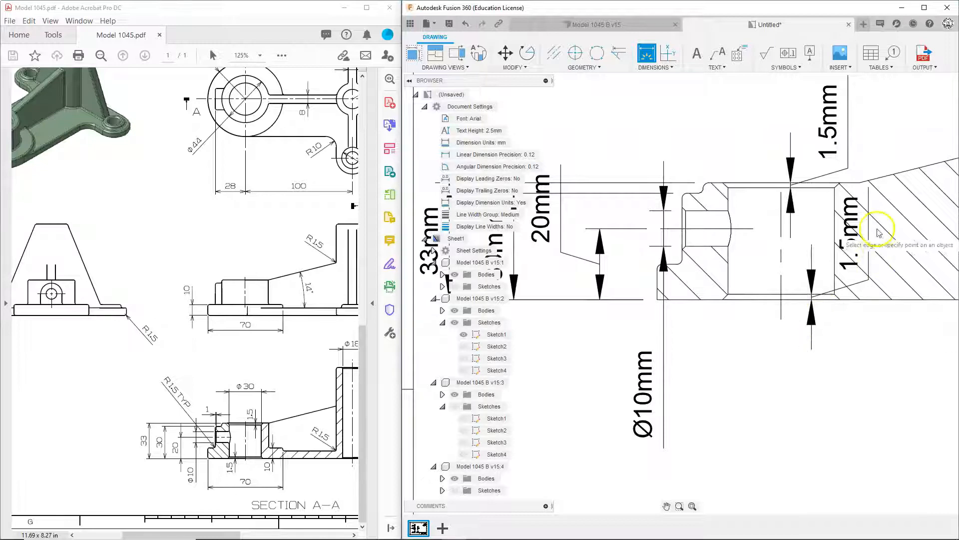
key(Escape)
Step: Reposition the two chamfer dimension texts, the lower one beneath the section view and the upper one above it
click(850, 237)
click(849, 270)
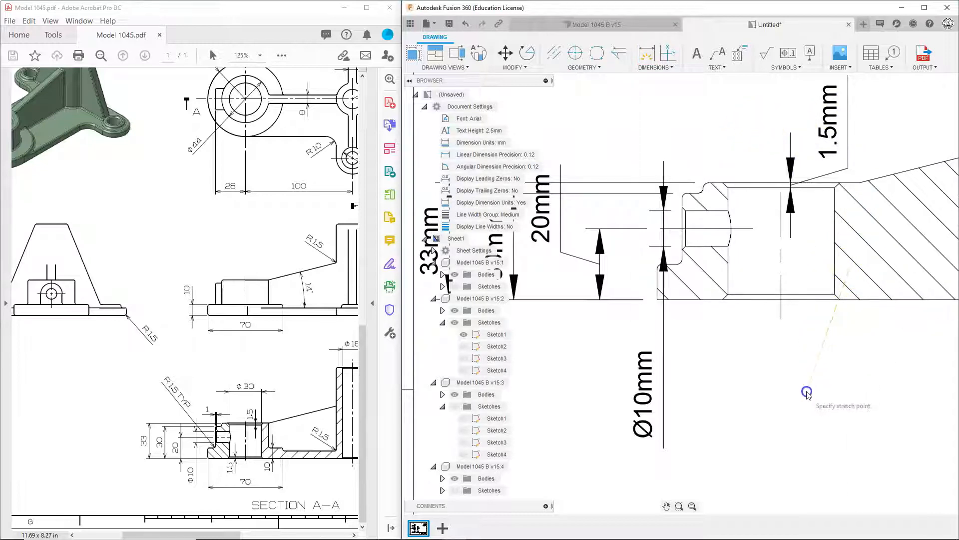
click(808, 408)
click(836, 140)
click(828, 158)
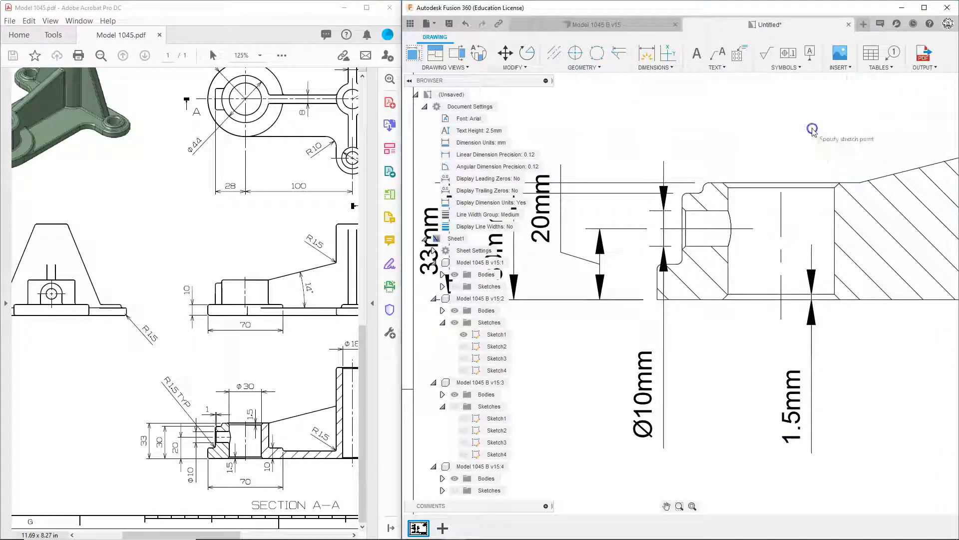
click(790, 97)
Step: Add a leader note reading R1.5mmTYP to the small fillet at the upper edge of the boss in section A-A
scroll(803, 145, down, 3)
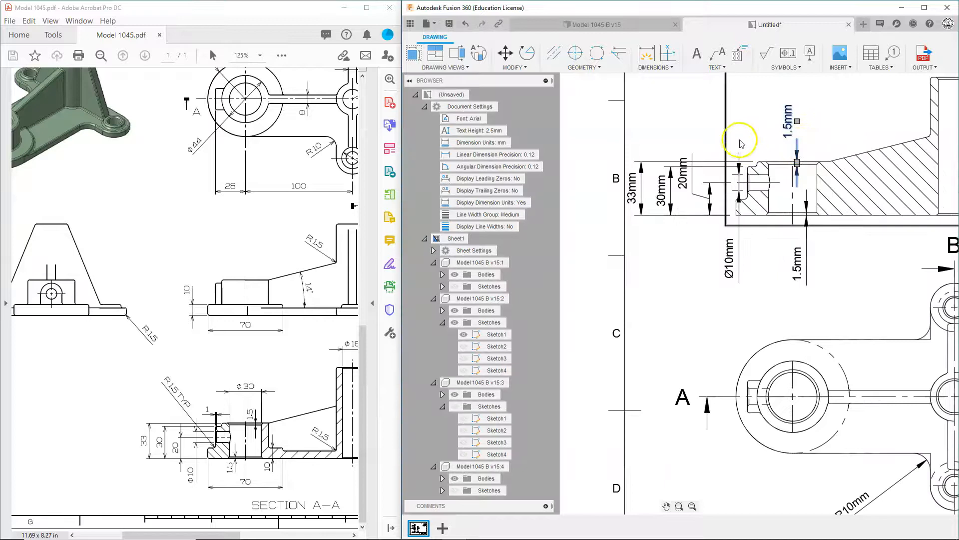
scroll(756, 153, up, 4)
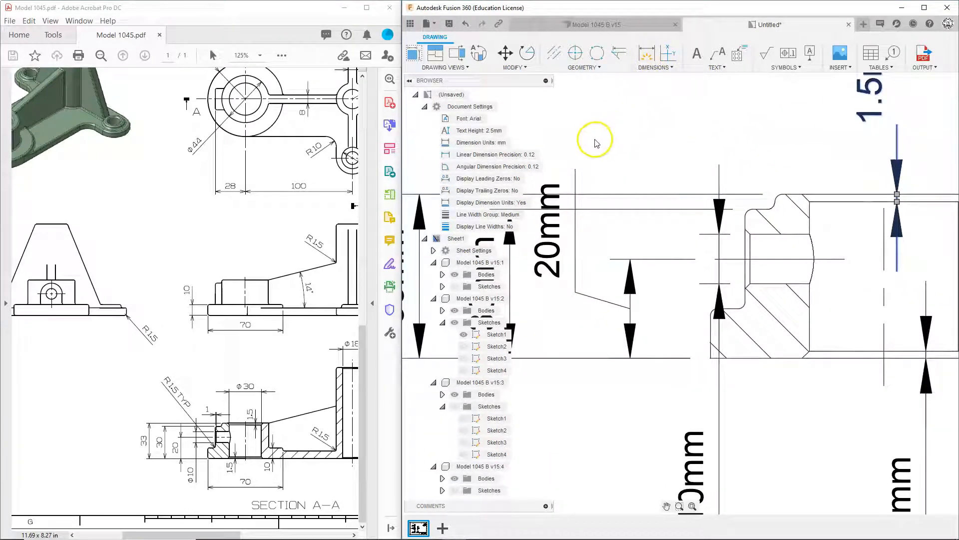
scroll(628, 151, down, 5)
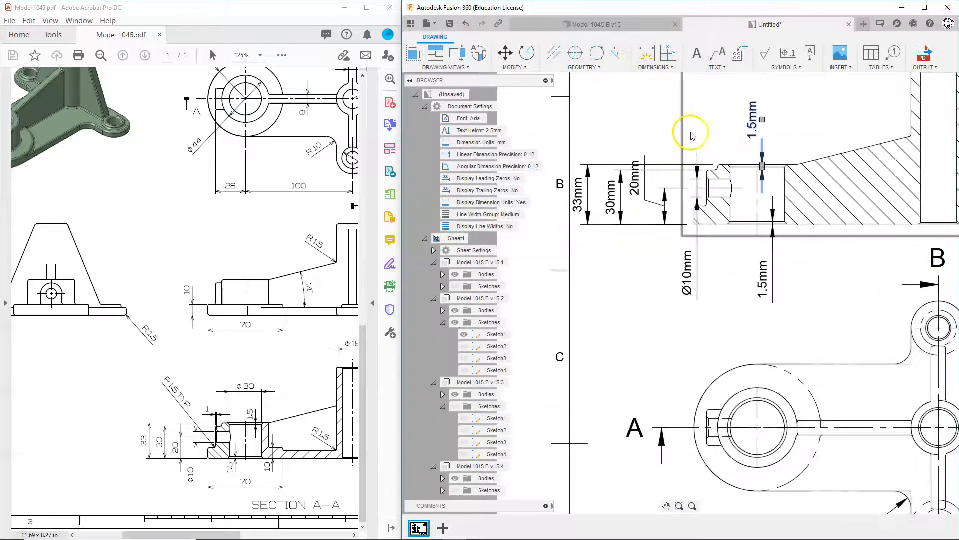
click(722, 56)
scroll(676, 321, up, 6)
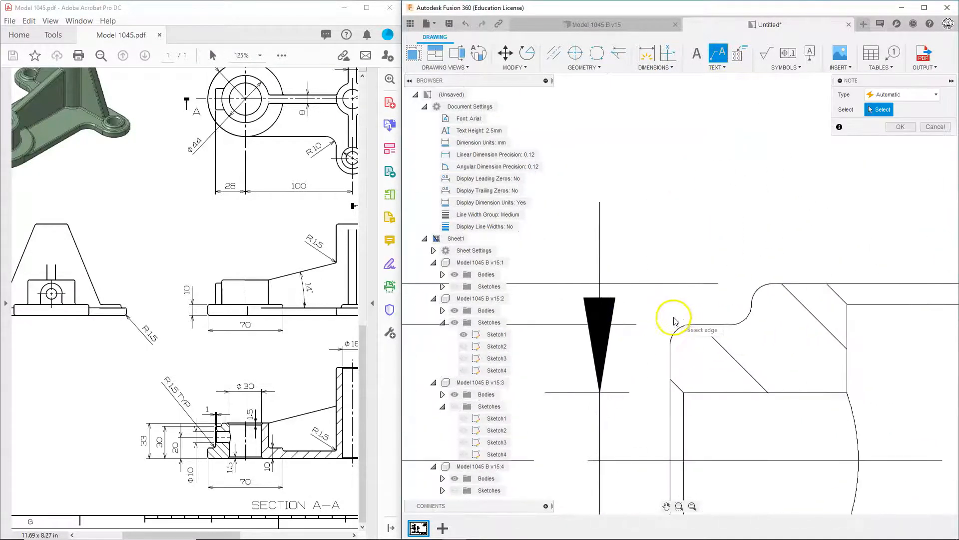
click(772, 322)
scroll(770, 306, down, 2)
scroll(770, 305, down, 5)
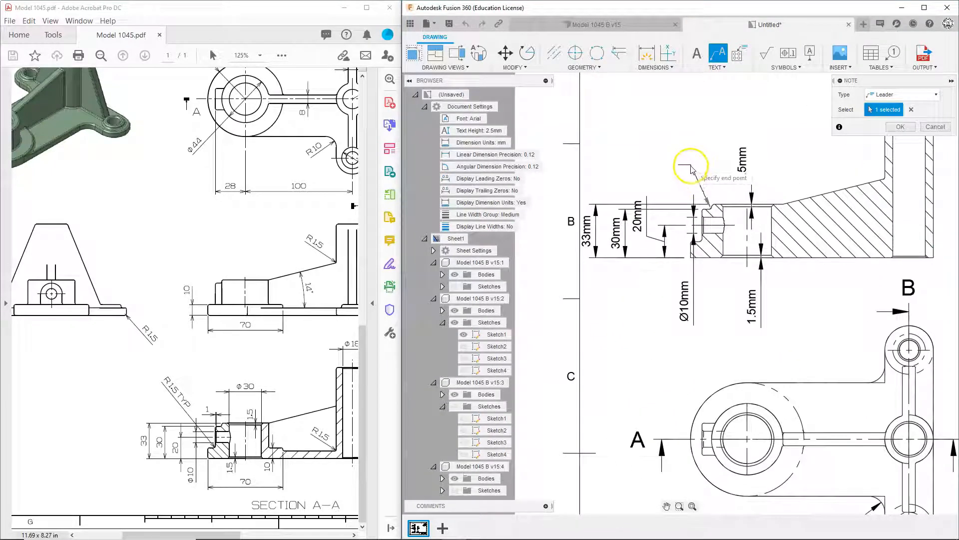
click(680, 165)
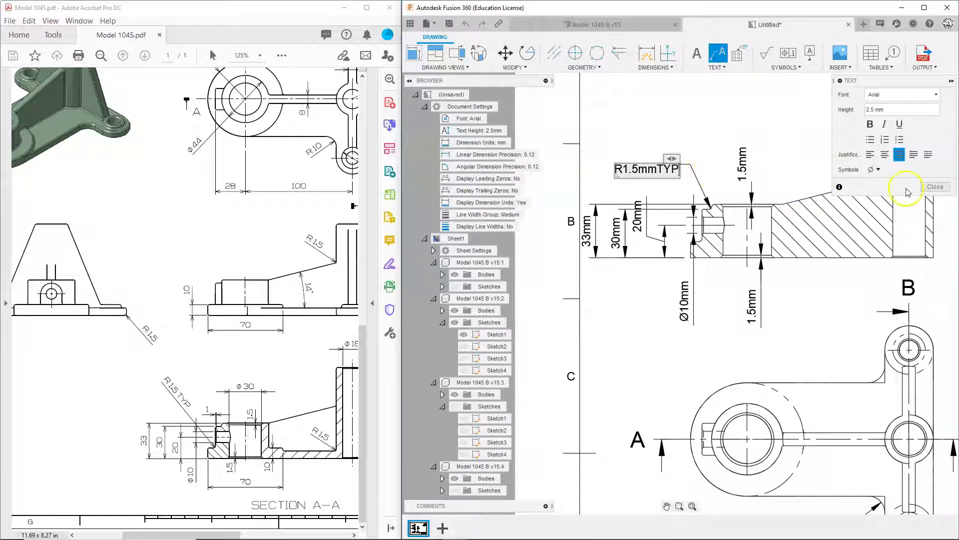
click(930, 190)
click(724, 205)
click(631, 322)
Step: Check section A-A in the PDF reference, and dimension the large bore's diameter between its walls, placing the dimension above the section view
scroll(631, 322, down, 2)
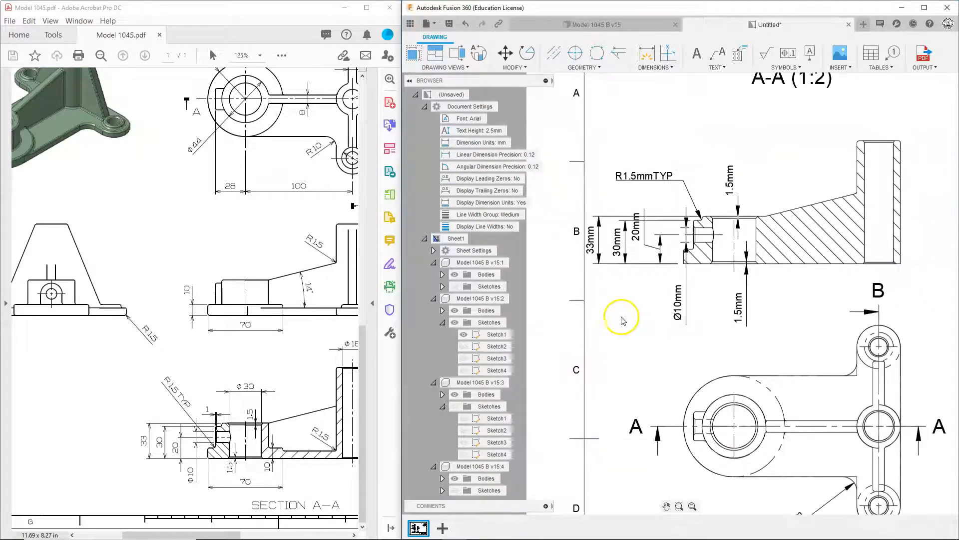
click(279, 372)
mouse_move(279, 372)
middle_down()
mouse_move(205, 372)
mouse_move(337, 379)
mouse_move(274, 382)
middle_up()
drag(185, 374, 298, 319)
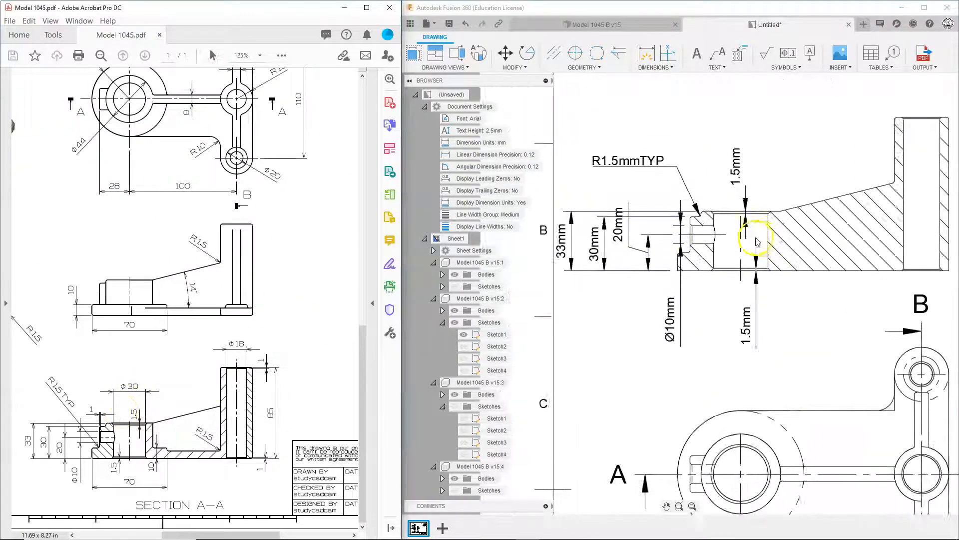
scroll(758, 239, up, 3)
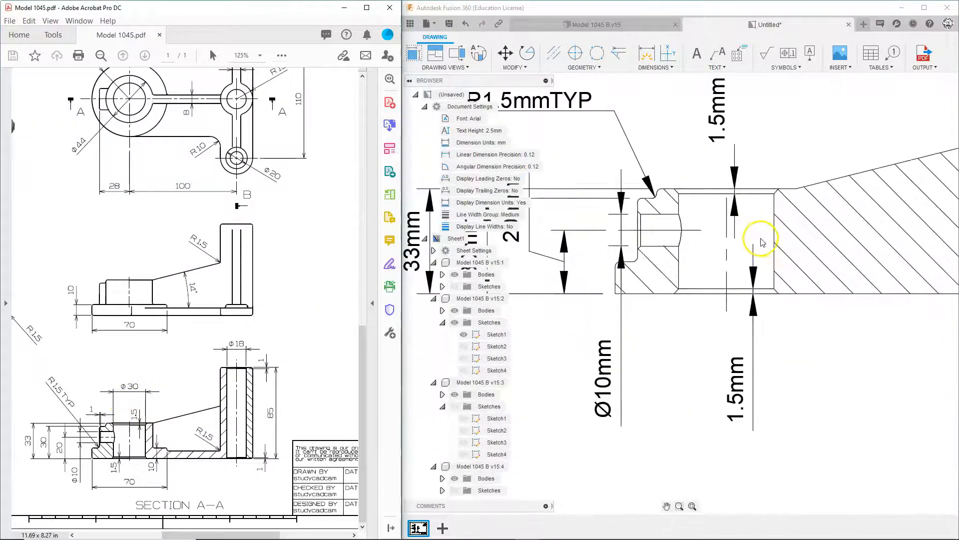
click(651, 56)
click(681, 275)
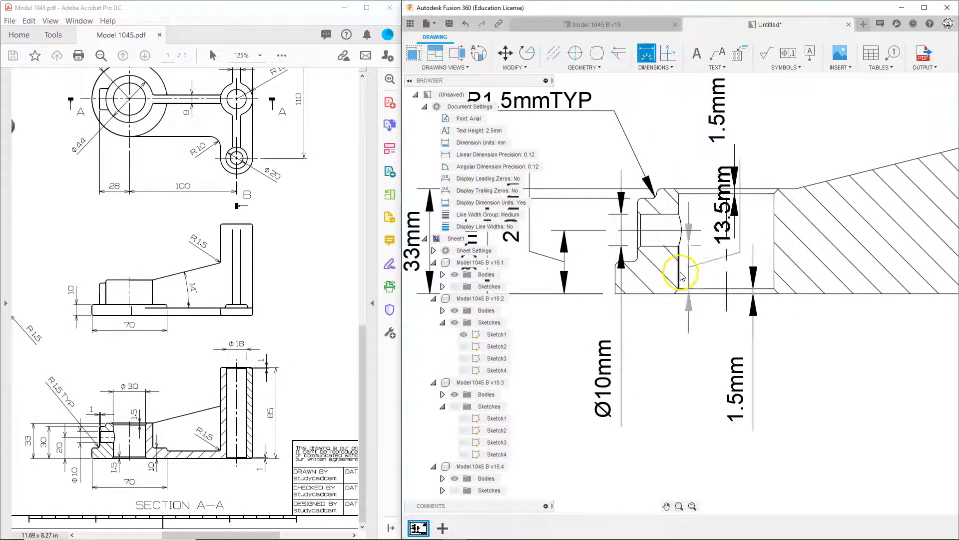
click(774, 255)
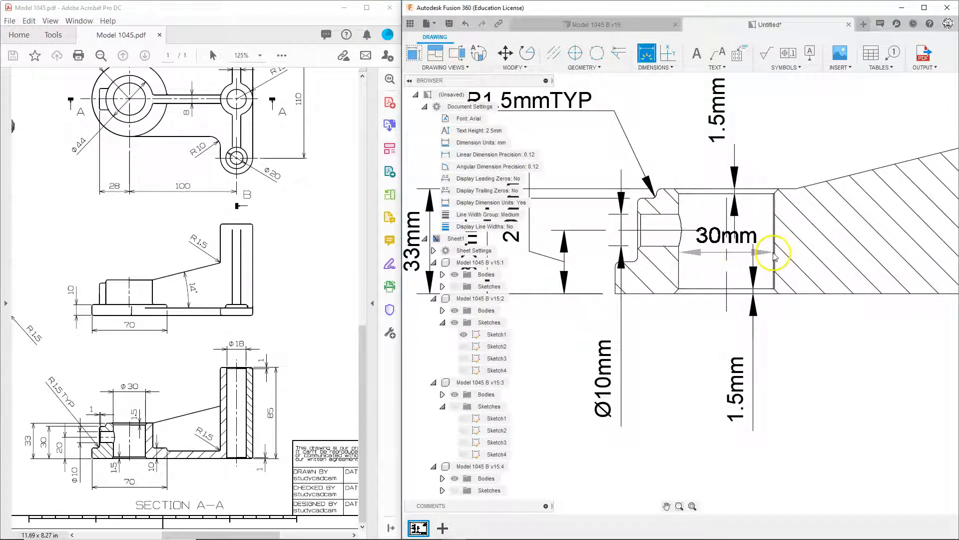
scroll(777, 127, down, 4)
click(769, 93)
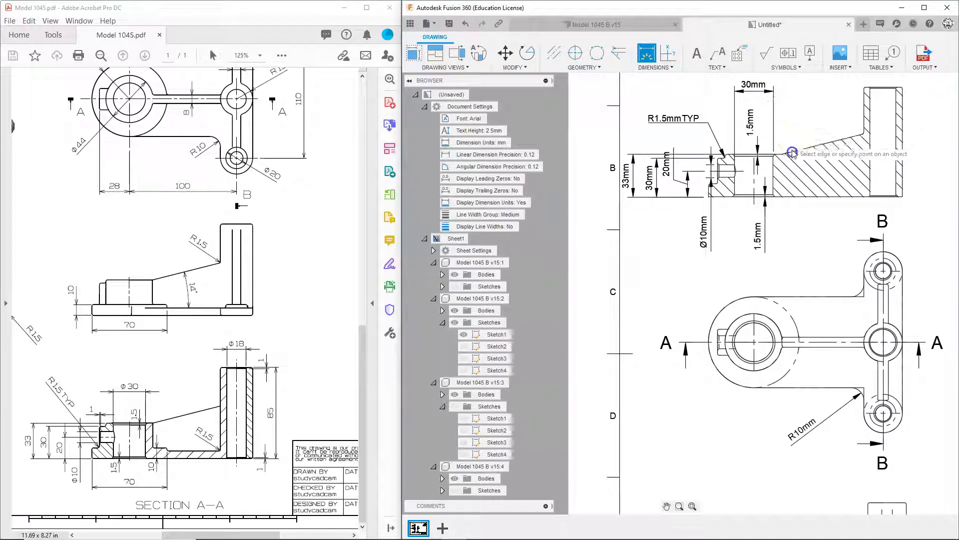
Step: Try to open the large bore's diameter dimension above section A-A for editing
scroll(742, 254, down, 2)
scroll(699, 234, up, 5)
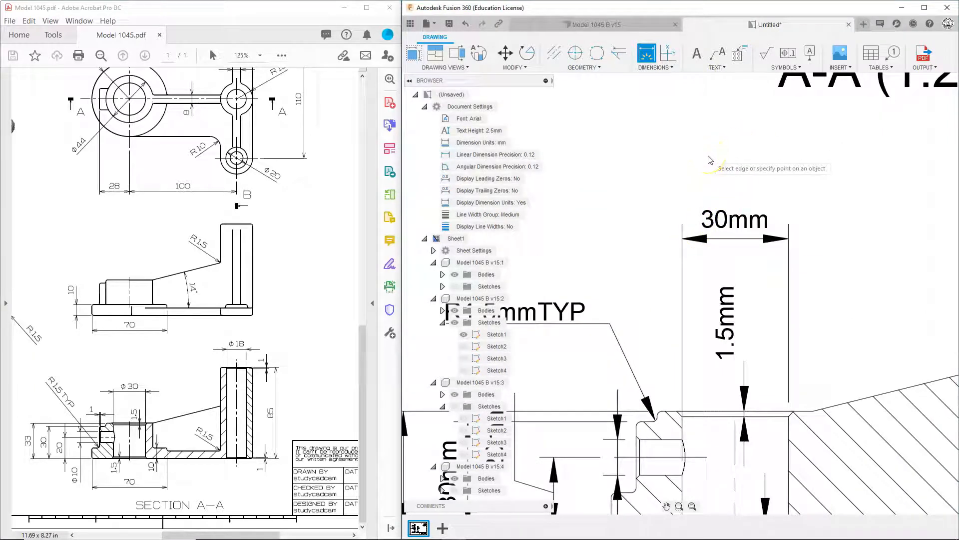
key(Escape)
click(736, 224)
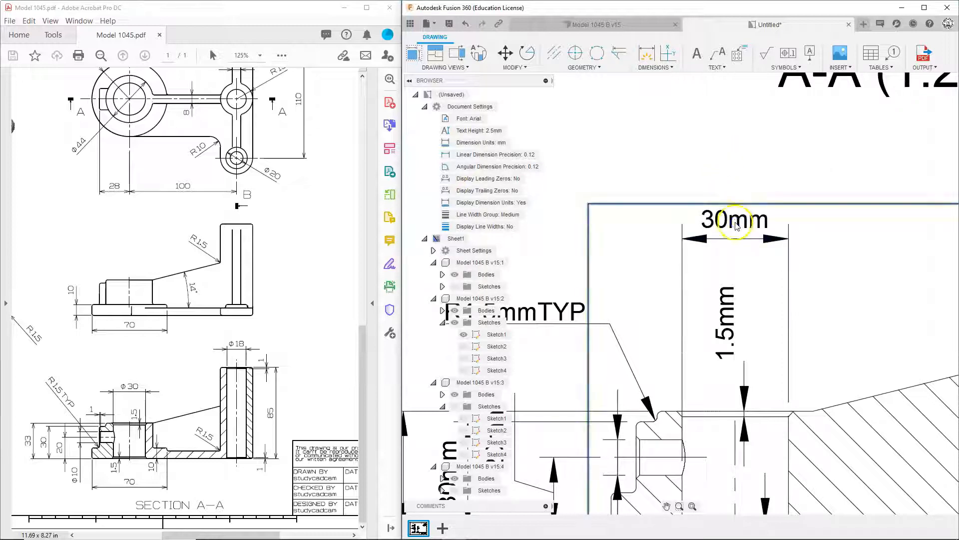
double_click(729, 209)
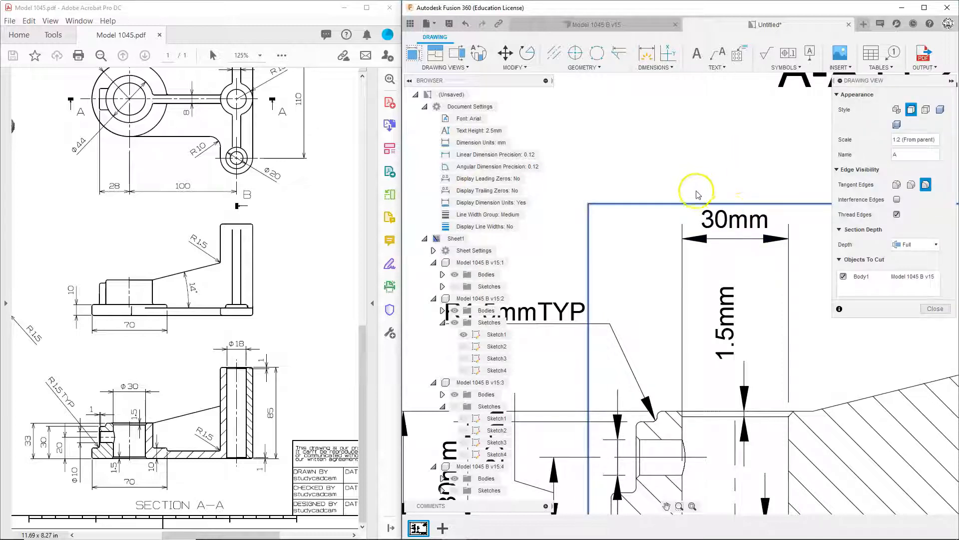
Step: Add a diameter symbol in front of the 30 mm bore dimension in section view A-A
click(935, 309)
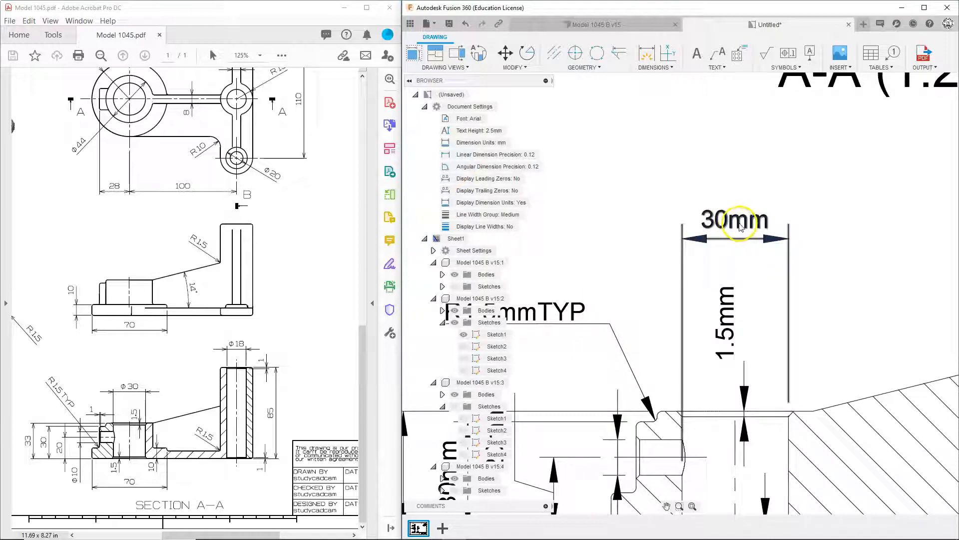
double_click(741, 224)
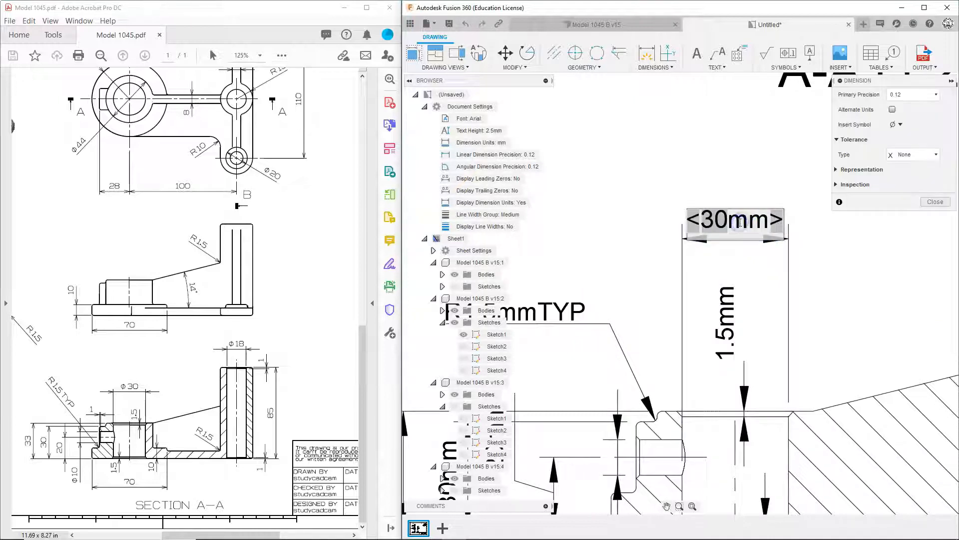
double_click(703, 221)
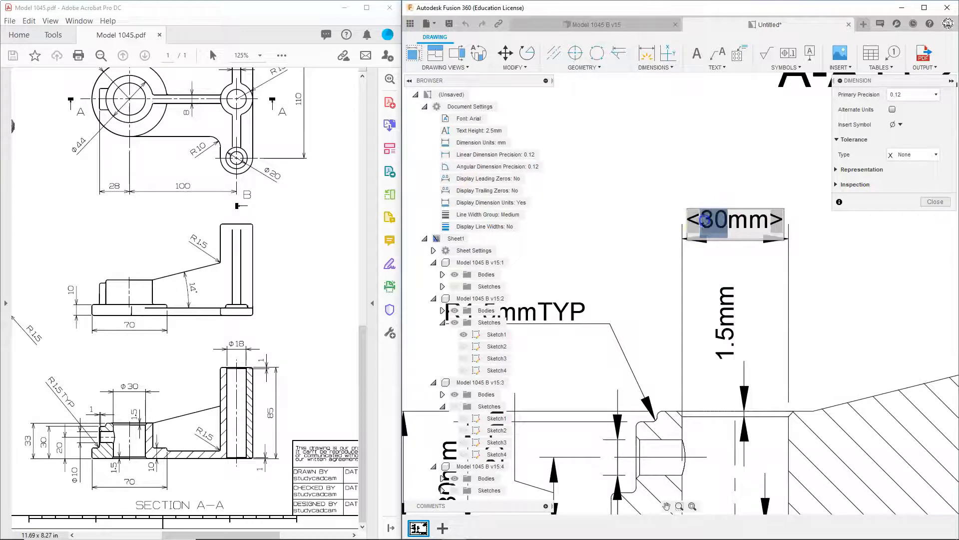
click(740, 221)
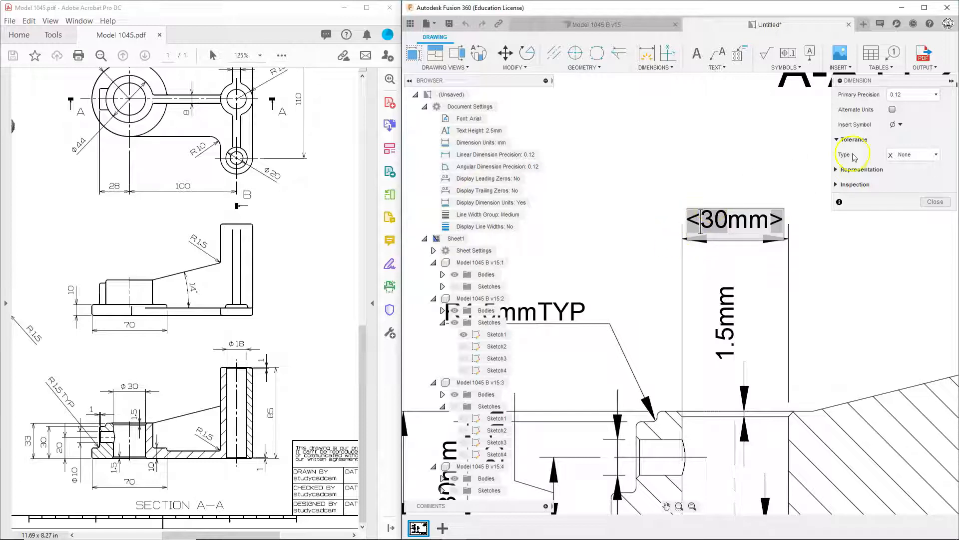
click(894, 125)
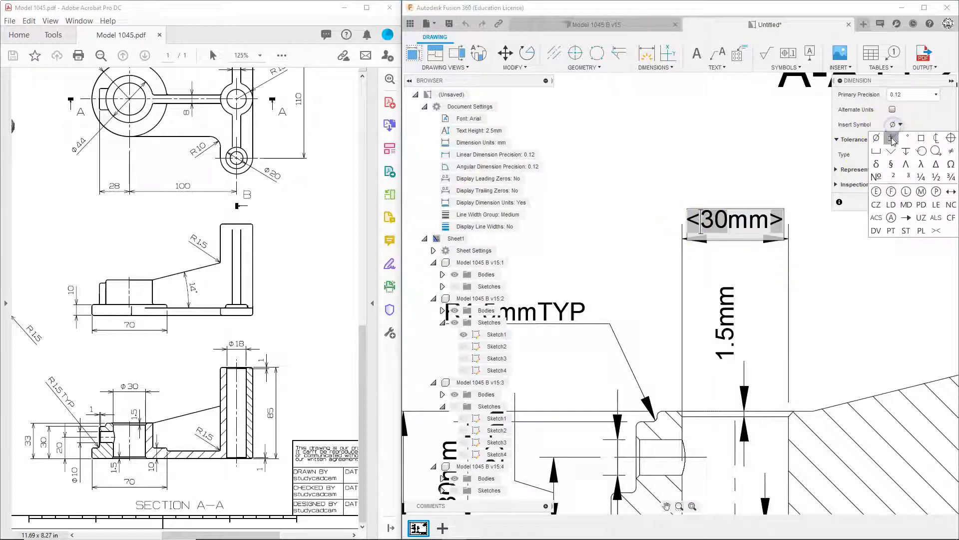
click(877, 139)
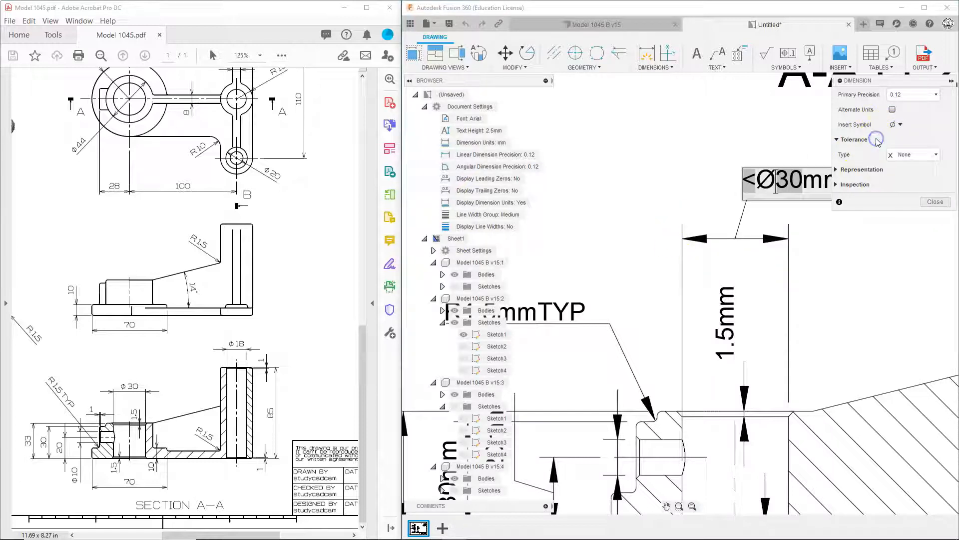
click(935, 201)
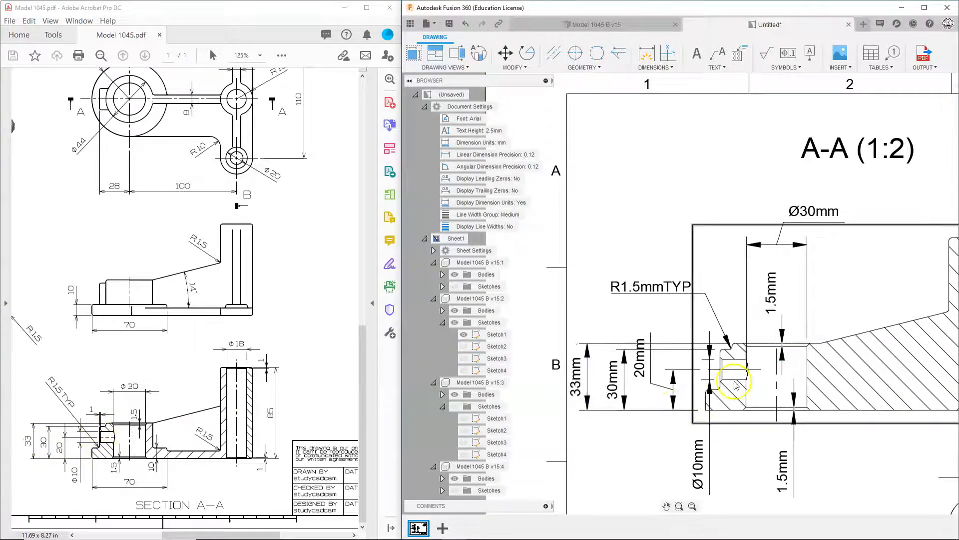
Step: Dimension the shallow recess depth at the mouth of the small side hole in section A-A, placing the dimension above the view
scroll(728, 382, up, 2)
scroll(724, 364, down, 2)
click(646, 53)
scroll(722, 375, up, 3)
scroll(721, 376, up, 3)
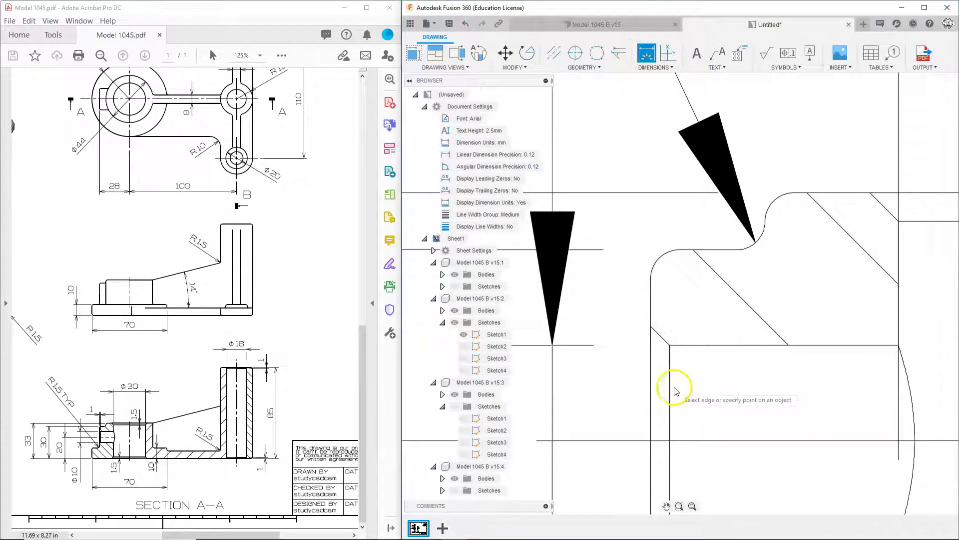
click(670, 386)
click(652, 390)
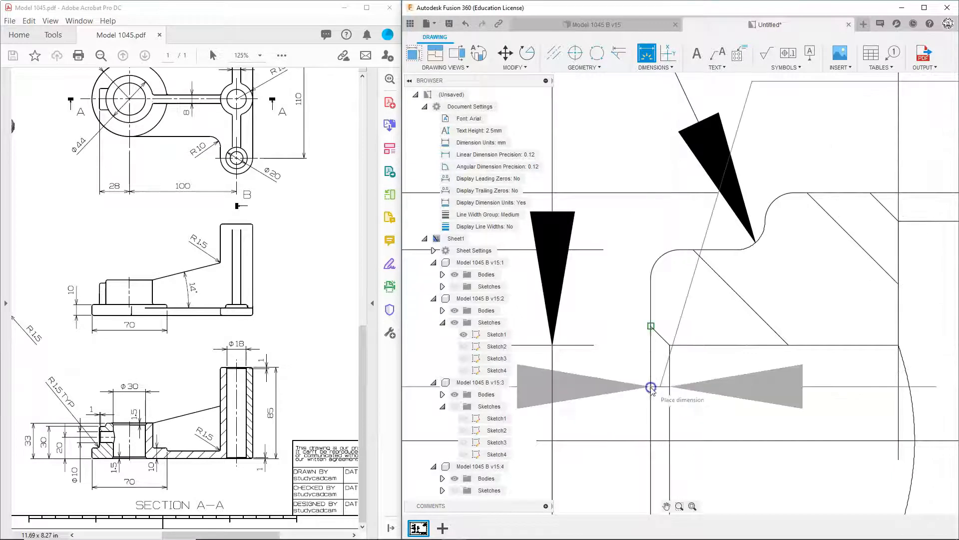
scroll(651, 388, down, 5)
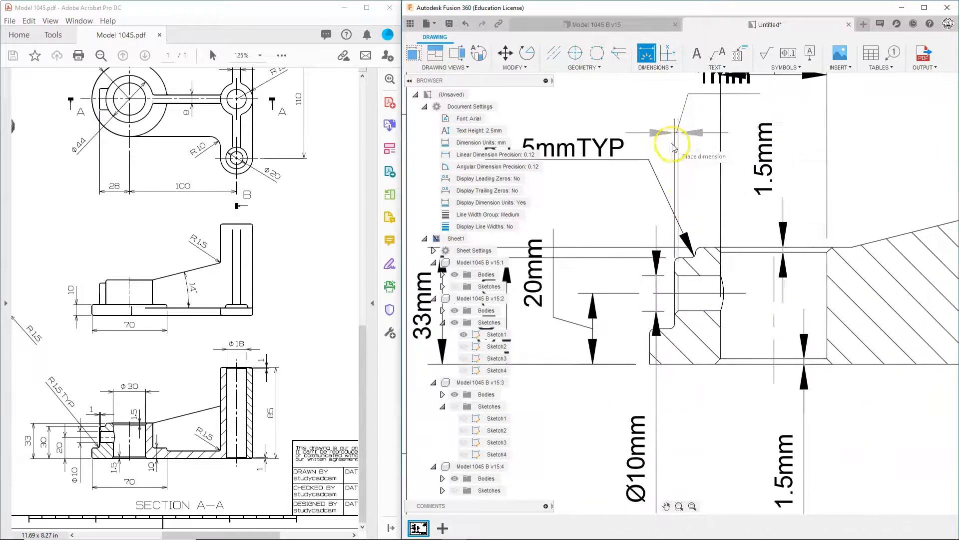
scroll(674, 148, down, 5)
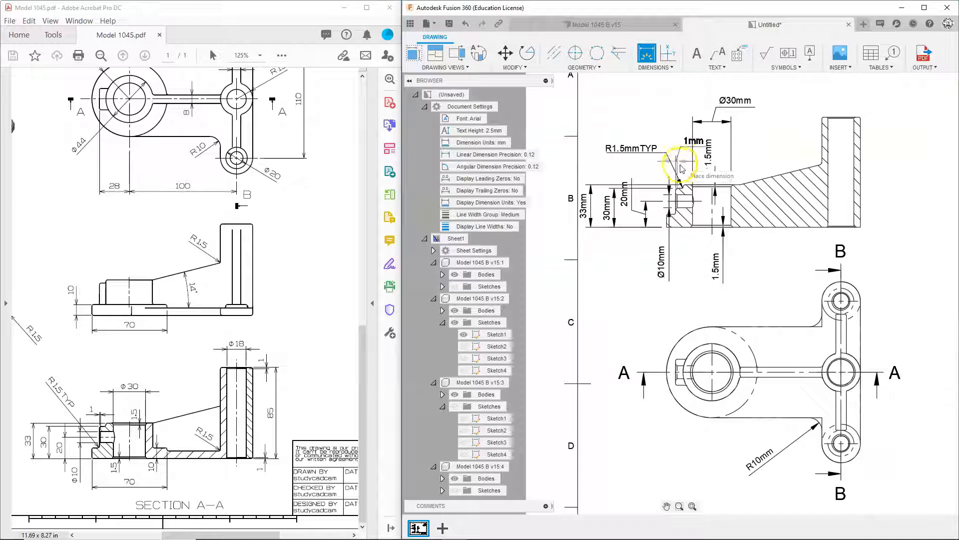
click(683, 105)
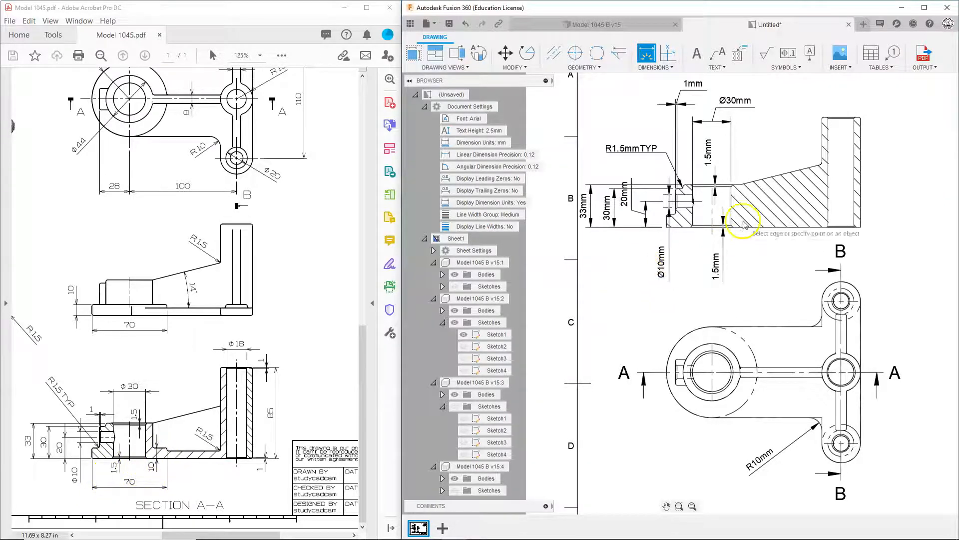
scroll(738, 215, up, 3)
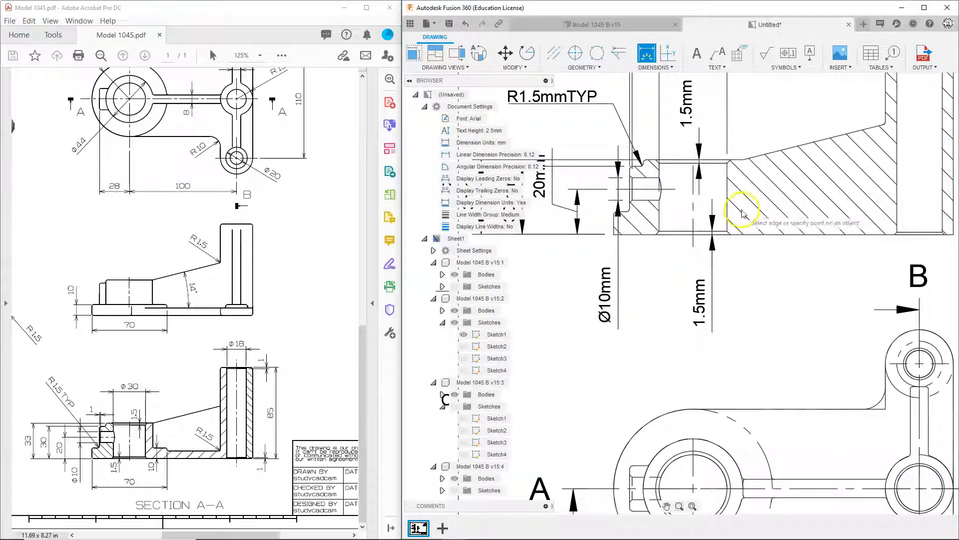
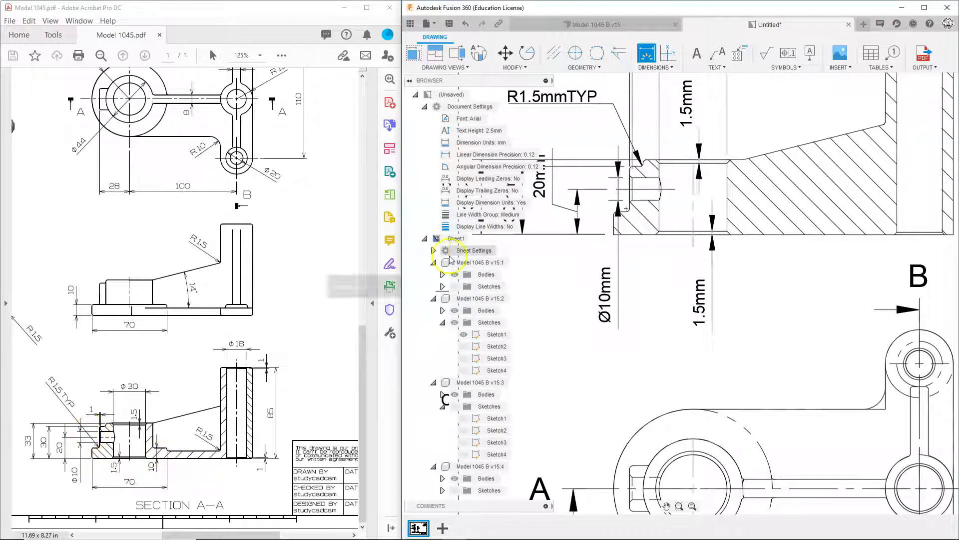
click(622, 56)
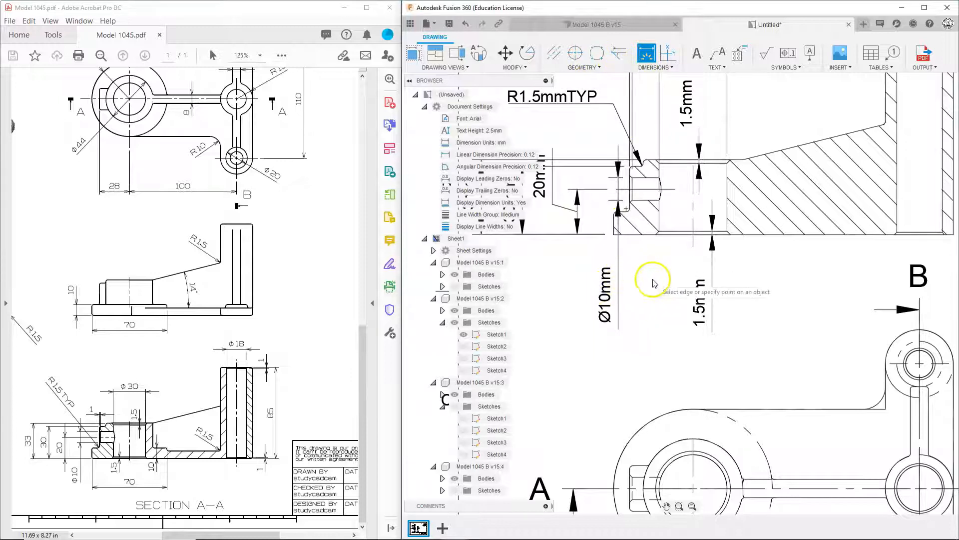
key(Escape)
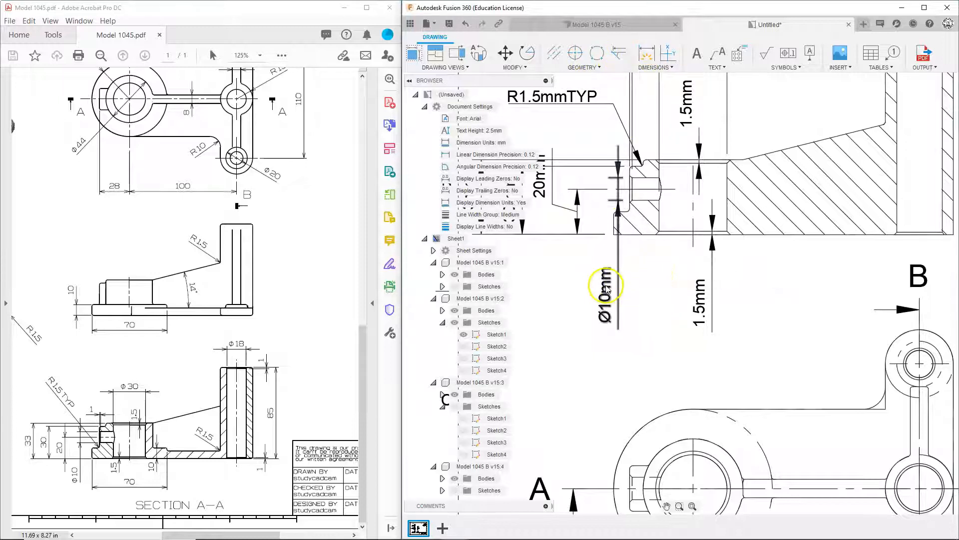
Step: Move the Ø10 mm dimension's arrows inside the small side hole in section A-A, keeping its text below the view
click(606, 288)
drag(614, 296, 645, 295)
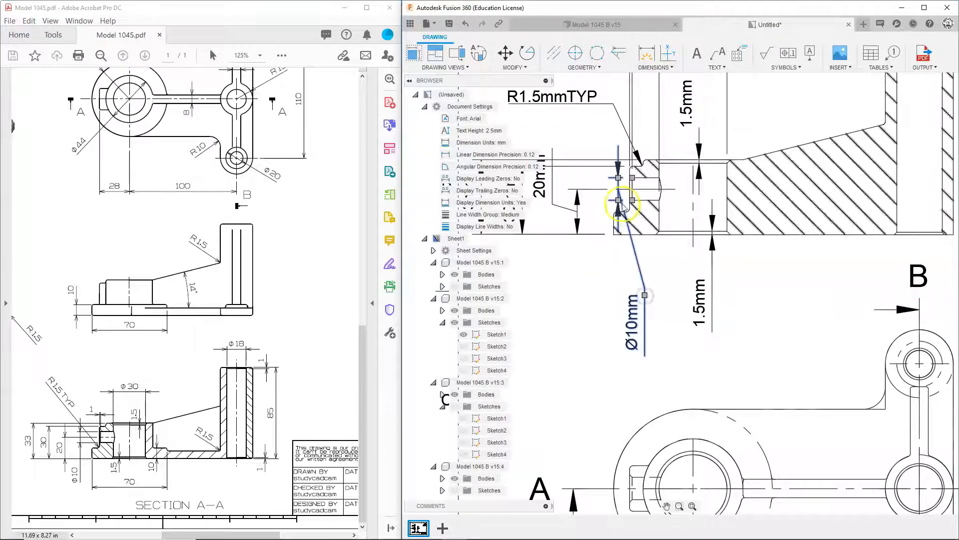
scroll(619, 200, up, 3)
drag(618, 203, 666, 203)
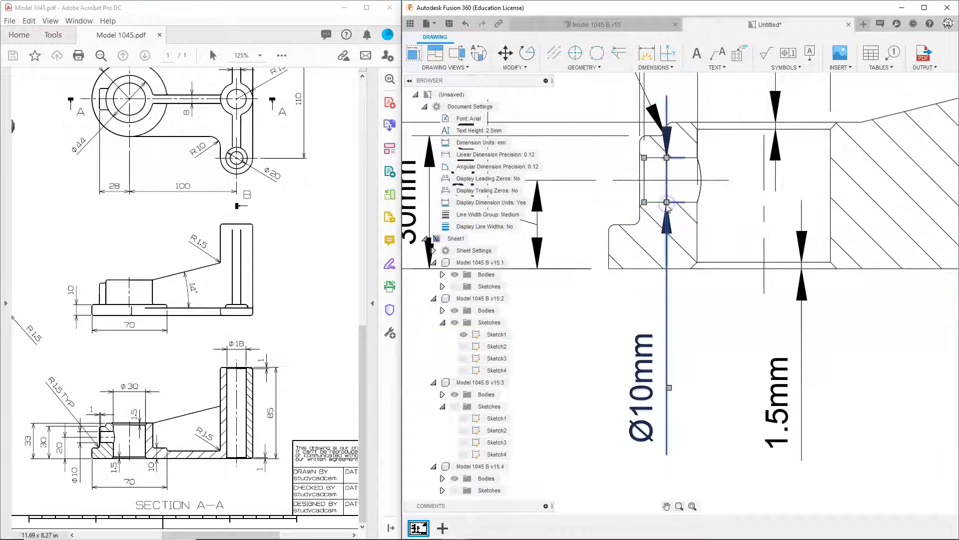
scroll(707, 367, down, 4)
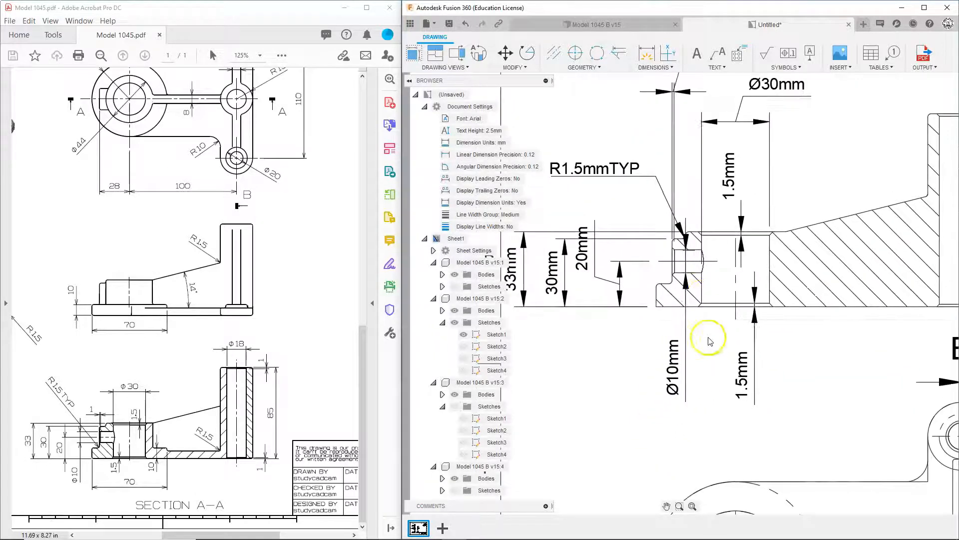
Step: Shift the Ø10 mm dimension line further into the side hole, toward the Ø30 mm bore
scroll(691, 266, up, 2)
scroll(691, 267, up, 2)
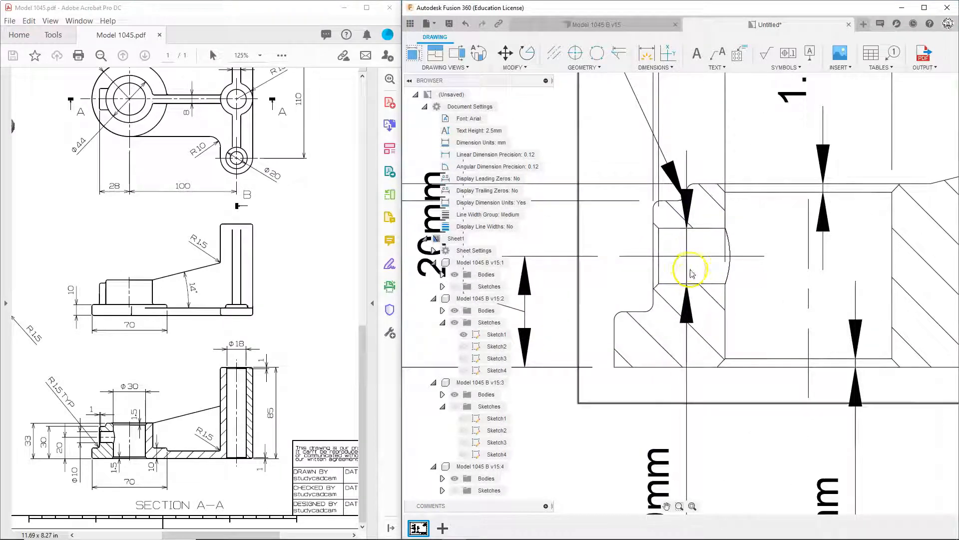
click(686, 301)
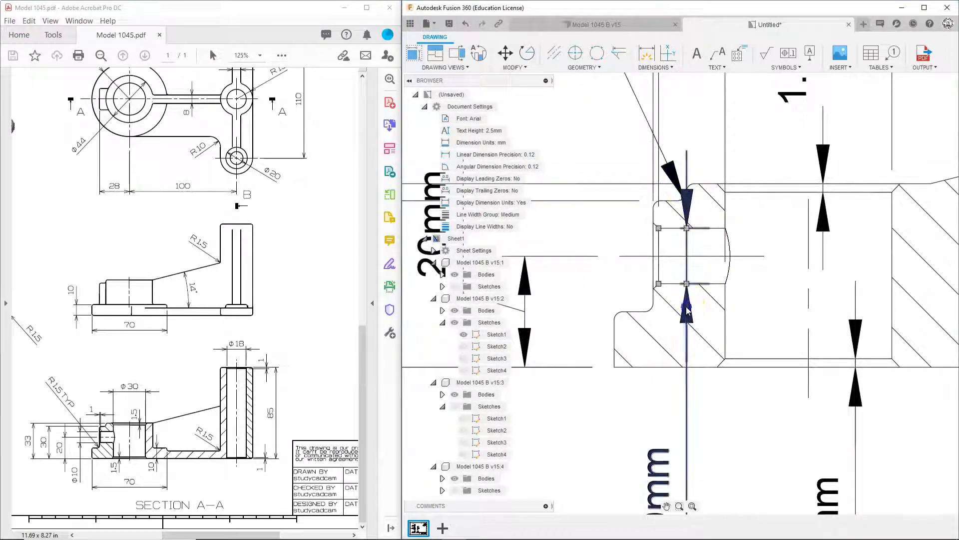
key(Escape)
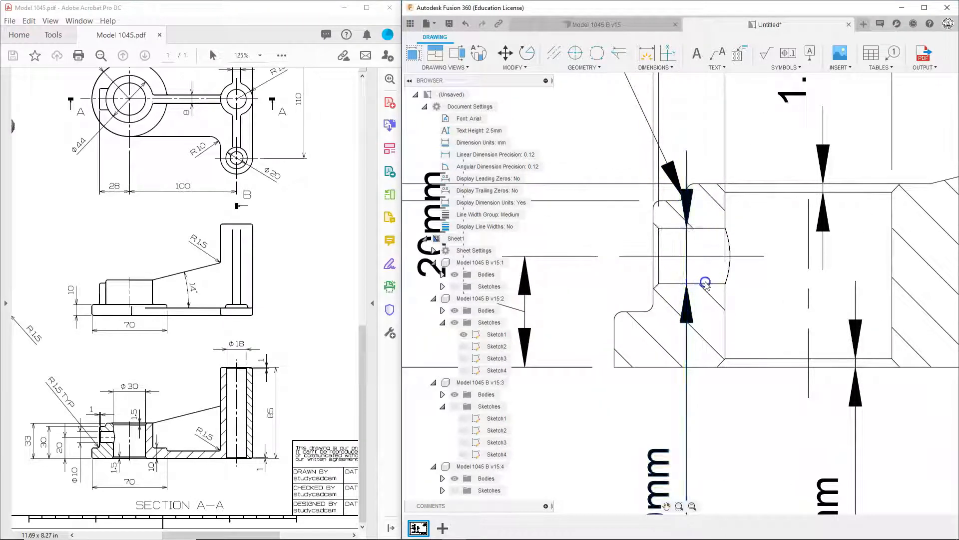
click(687, 281)
drag(687, 284, 709, 284)
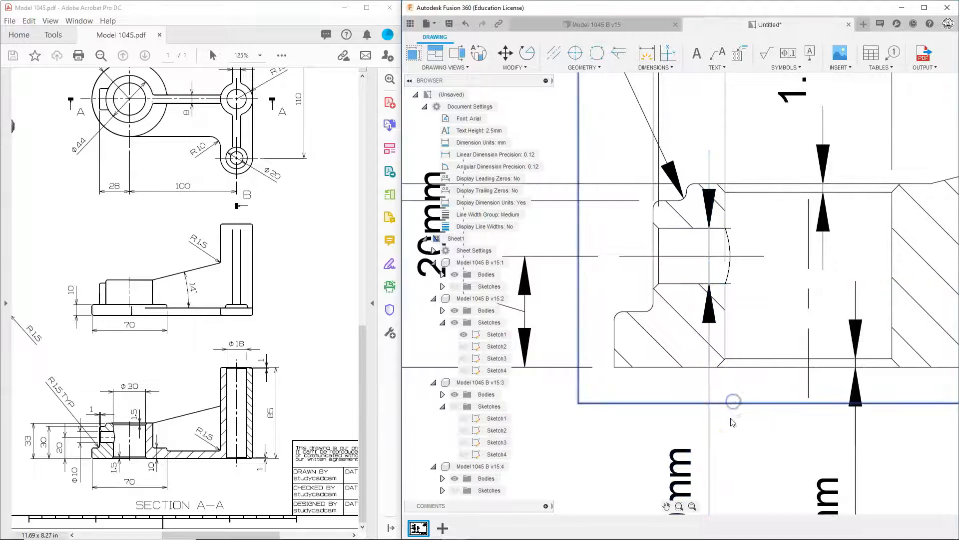
scroll(732, 426, down, 5)
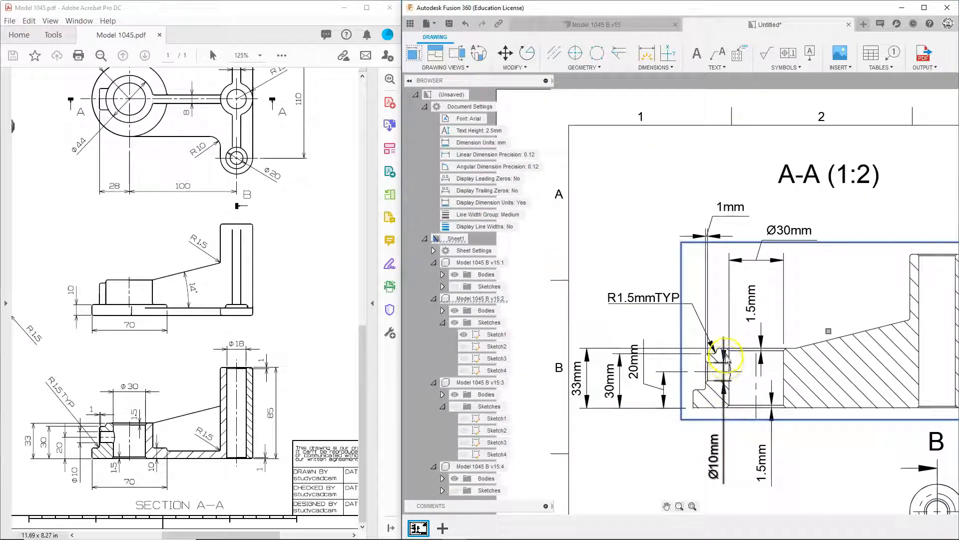
Step: Dimension the height of the base flange at the outer end of section A-A, from its upper edge to the bottom edge
scroll(703, 389, up, 2)
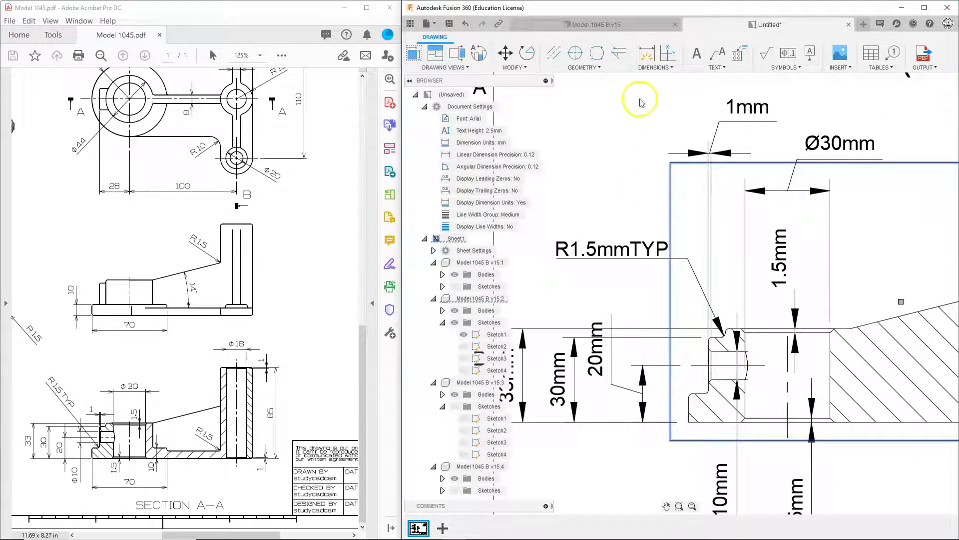
click(647, 52)
scroll(700, 412, up, 3)
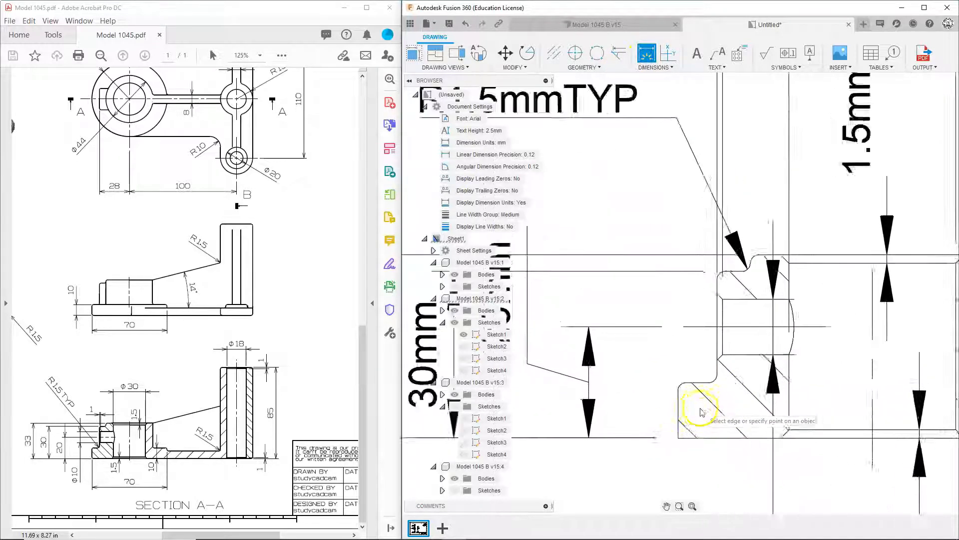
click(690, 382)
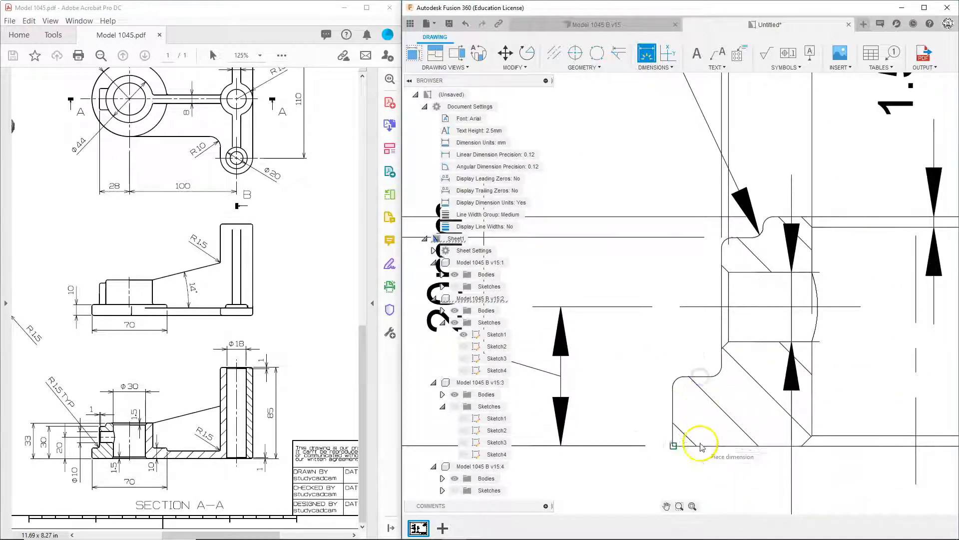
click(700, 448)
scroll(662, 452, up, 2)
scroll(664, 450, down, 4)
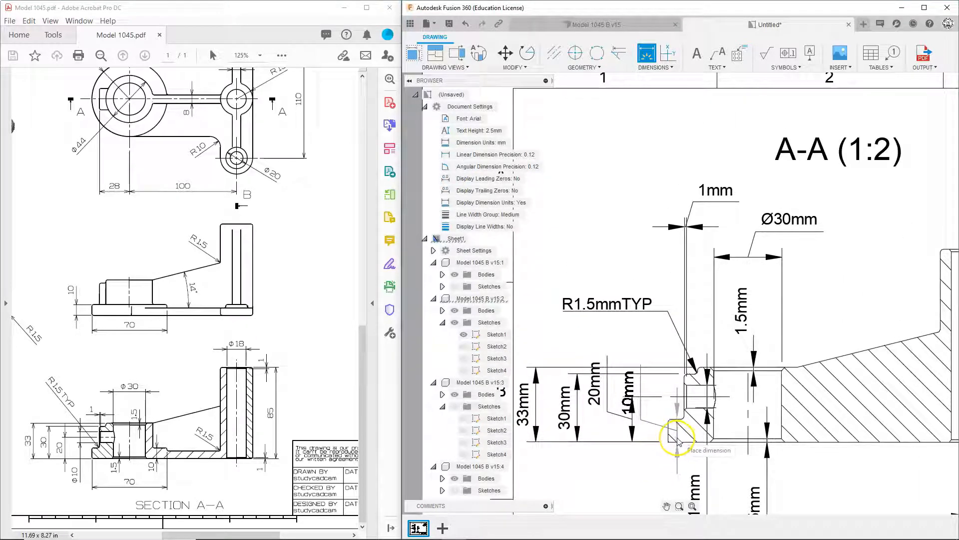
click(702, 422)
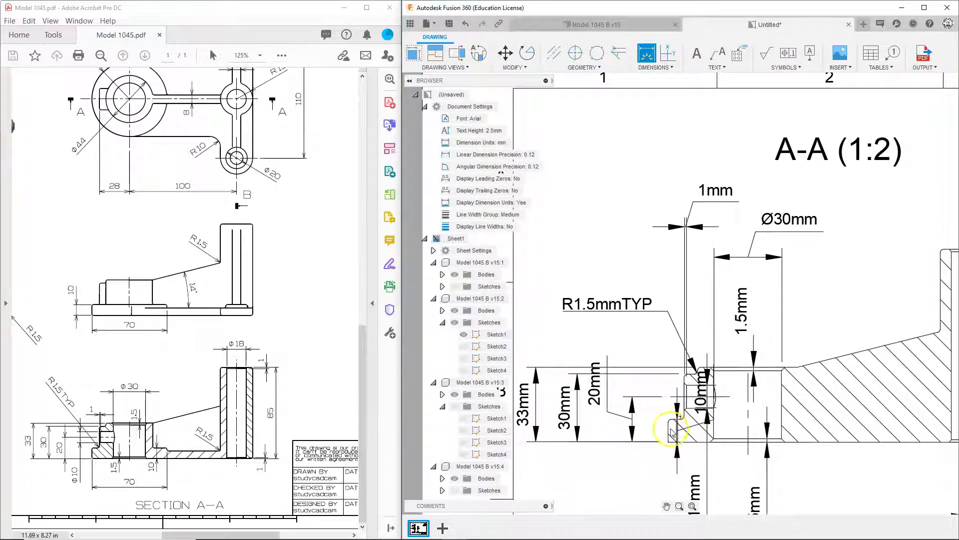
key(Escape)
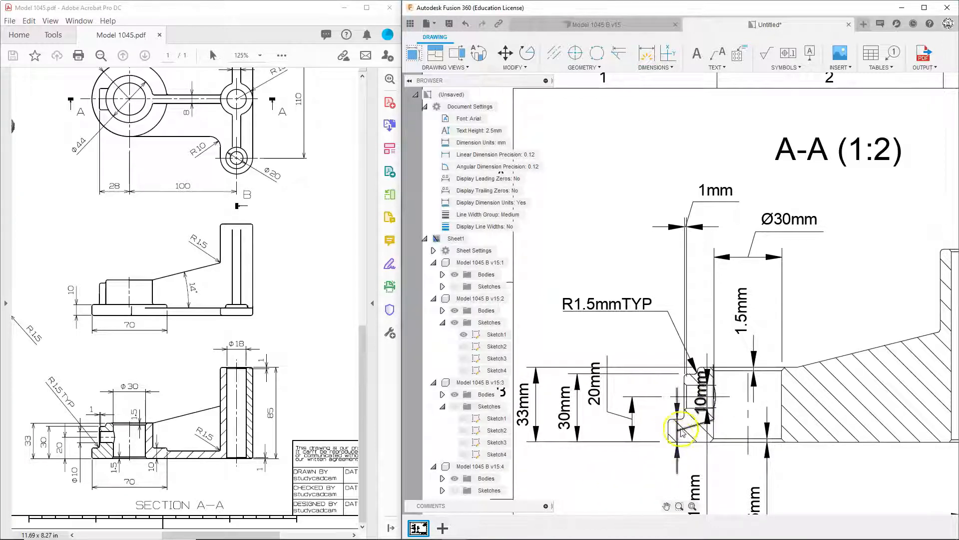
Step: Move the flange height dimension's text clear of the geometry, below section A-A beside the Ø10 mm text
click(702, 403)
drag(701, 412, 649, 474)
scroll(634, 481, down, 5)
click(625, 494)
scroll(680, 273, up, 5)
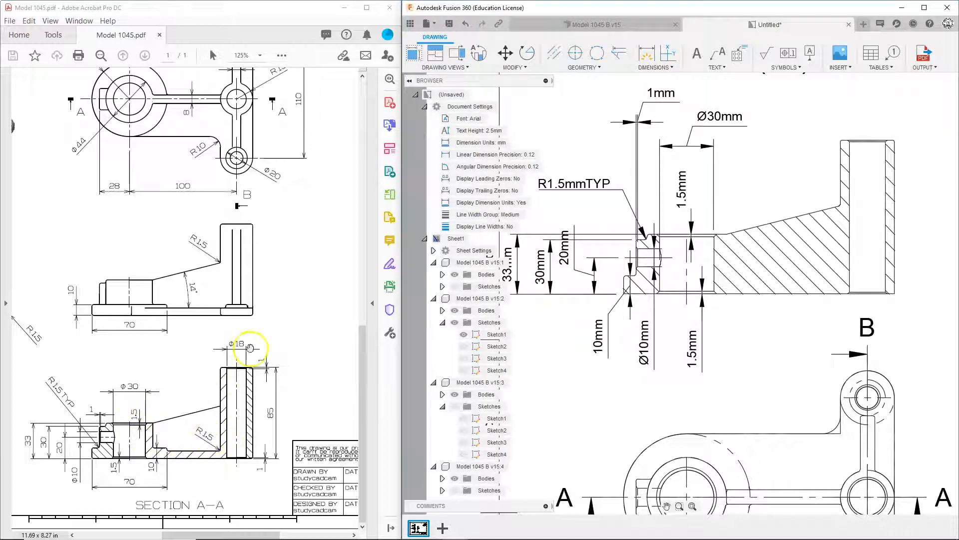
Step: Dimension the full height of the tall boss in section A-A, placing the dimension outside the boss, clear of the geometry
mouse_move(877, 182)
middle_down()
mouse_move(786, 218)
mouse_move(783, 200)
mouse_move(765, 189)
middle_up()
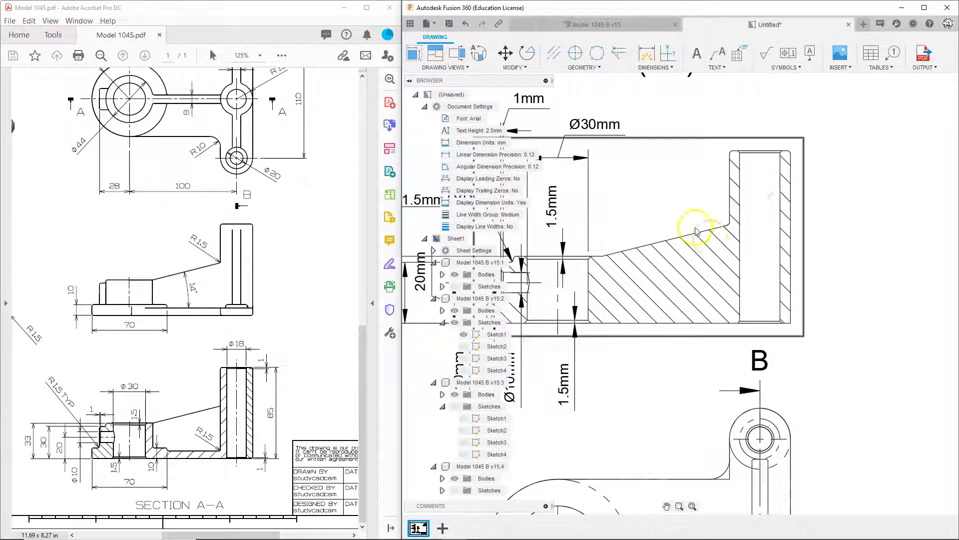
click(646, 53)
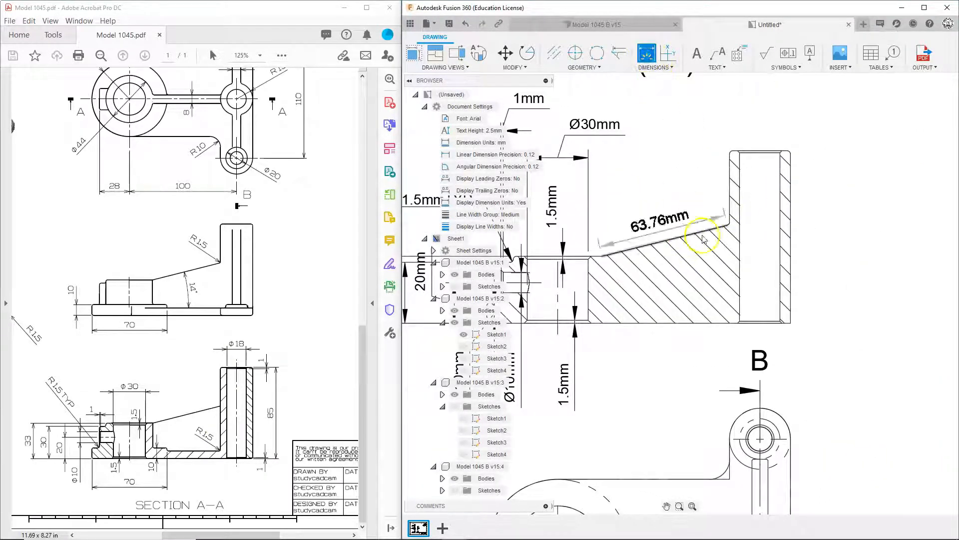
scroll(774, 327, up, 2)
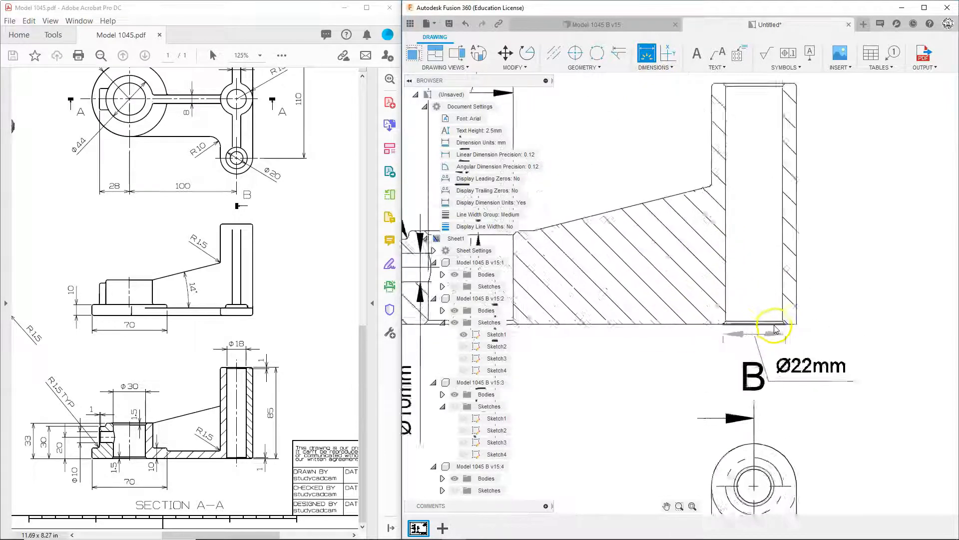
scroll(776, 329, up, 2)
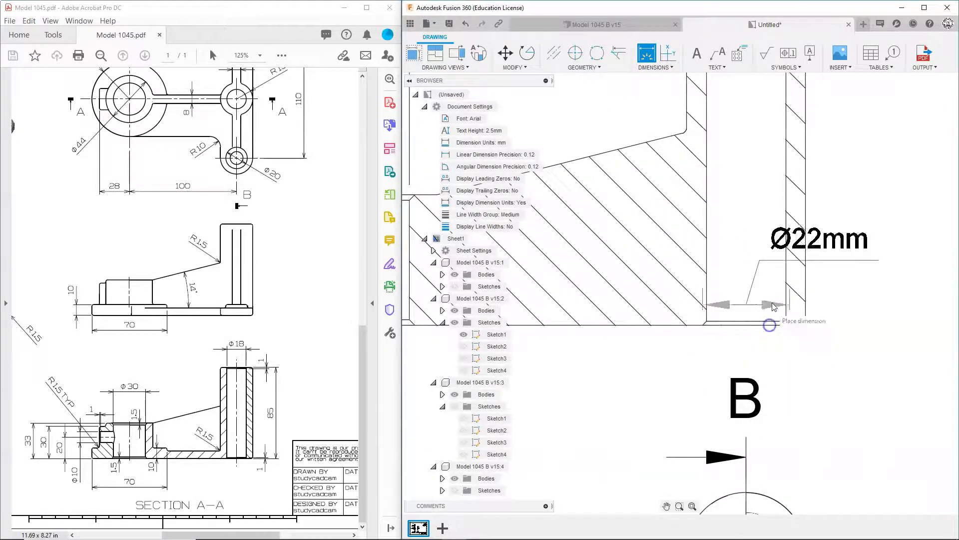
scroll(770, 270, down, 3)
scroll(772, 250, down, 2)
scroll(780, 132, up, 3)
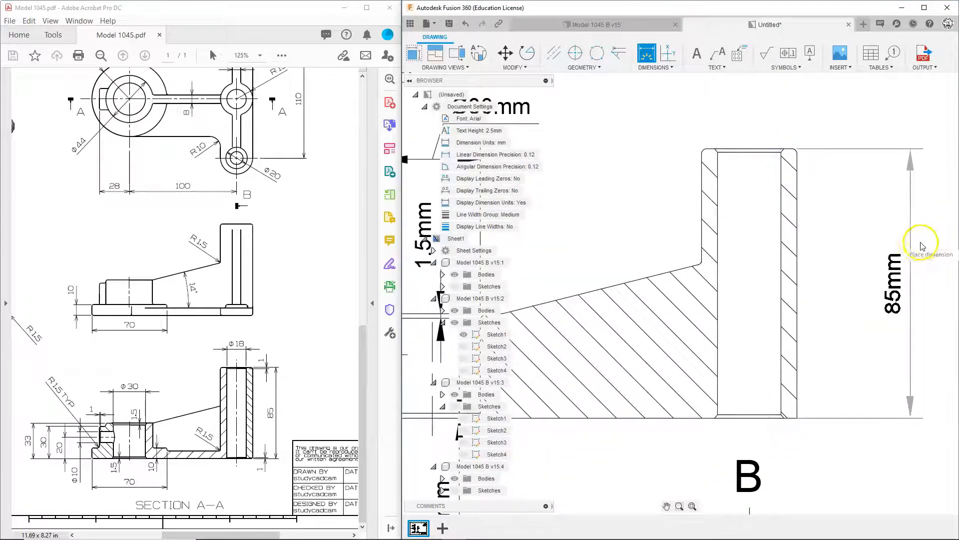
click(918, 246)
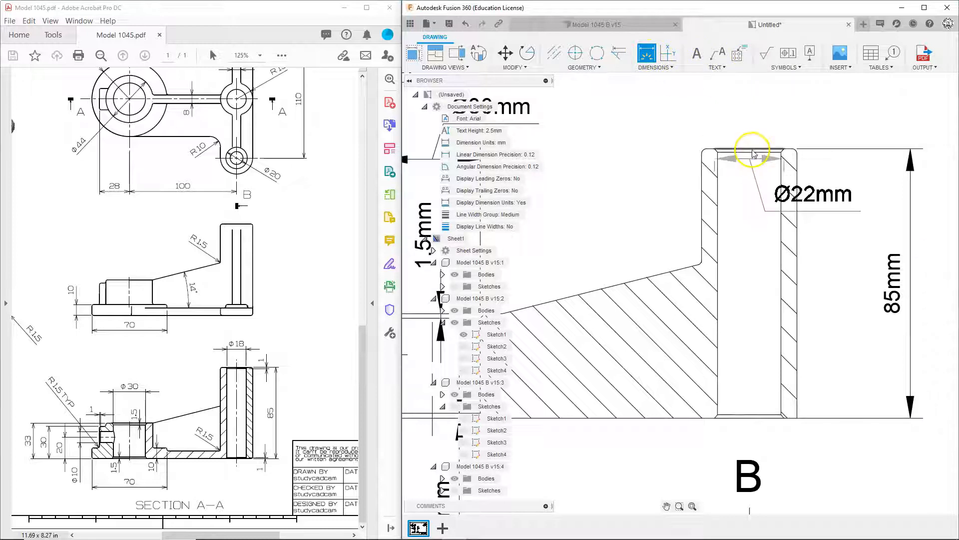
Step: Dimension the depth of the chamfers at the upper and lower ends of the tall boss's bore, placing both inside the overall height dimension
click(753, 150)
click(752, 153)
click(832, 160)
click(752, 415)
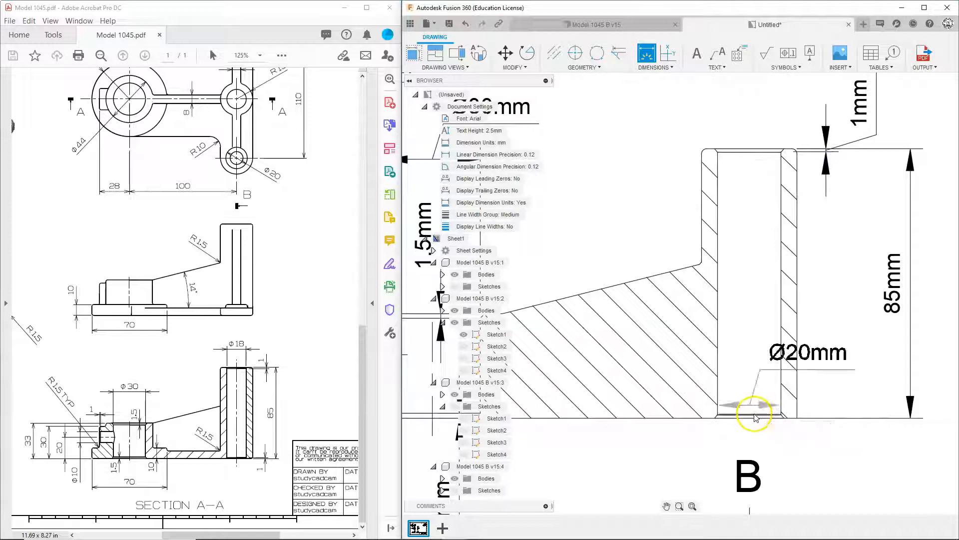
click(752, 418)
click(827, 425)
click(815, 423)
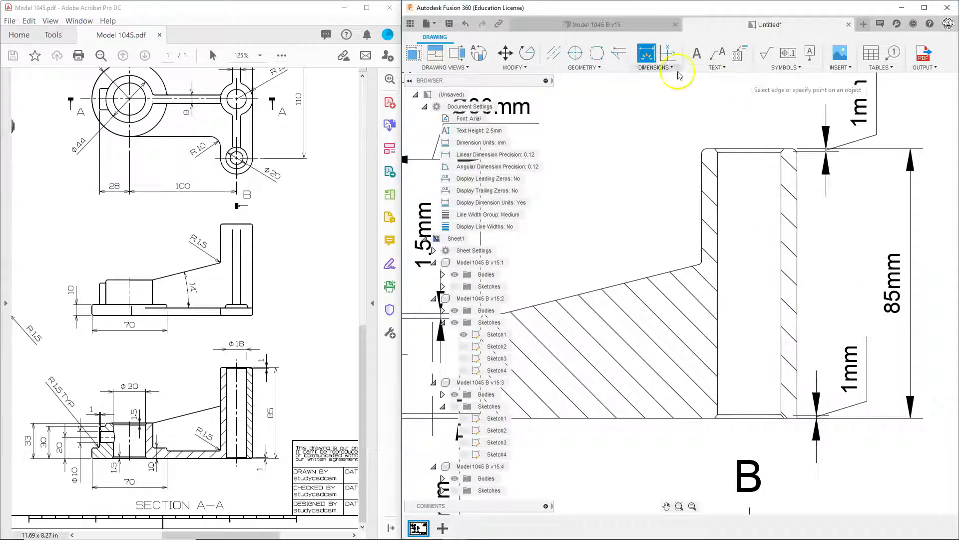
Step: Dimension the distance between the inner walls of the tall boss's bore in section A-A, placing it above the boss
click(719, 171)
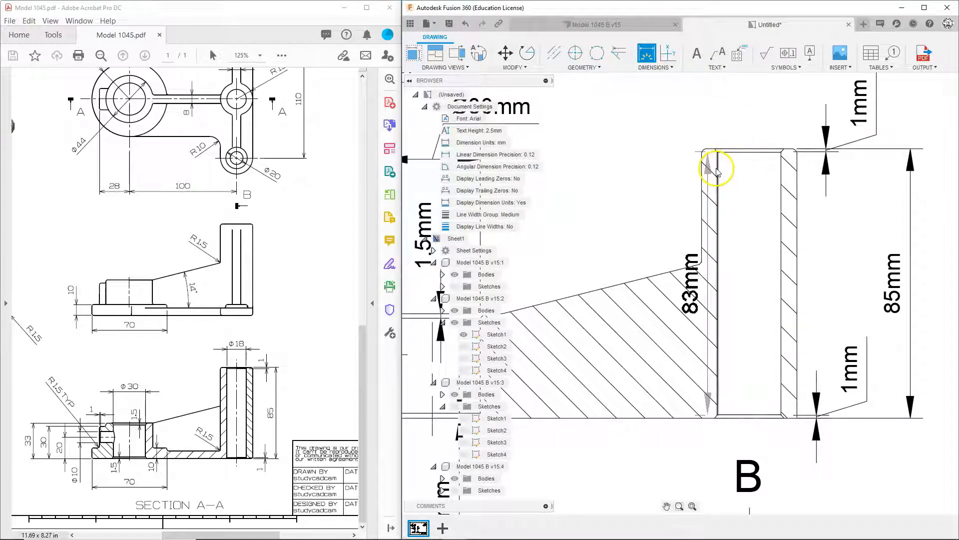
click(782, 179)
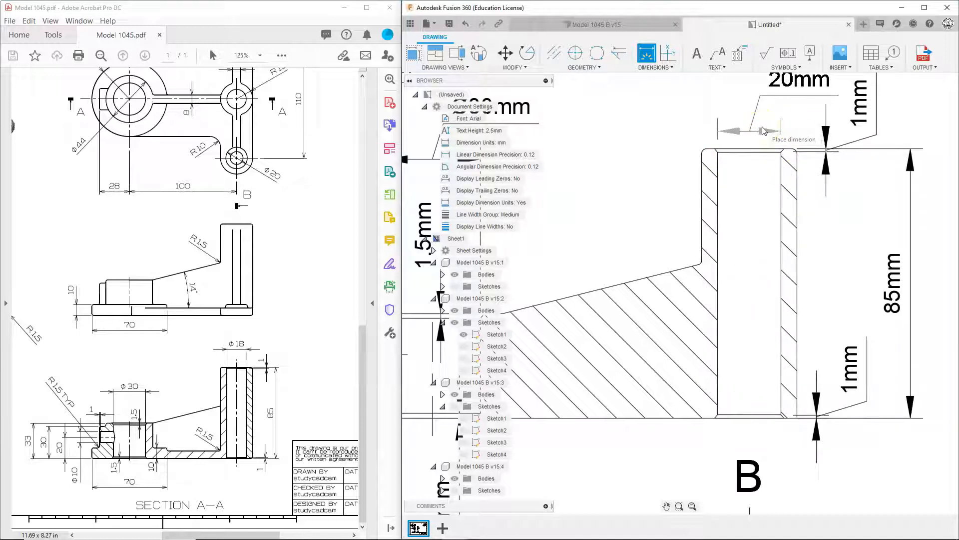
click(739, 160)
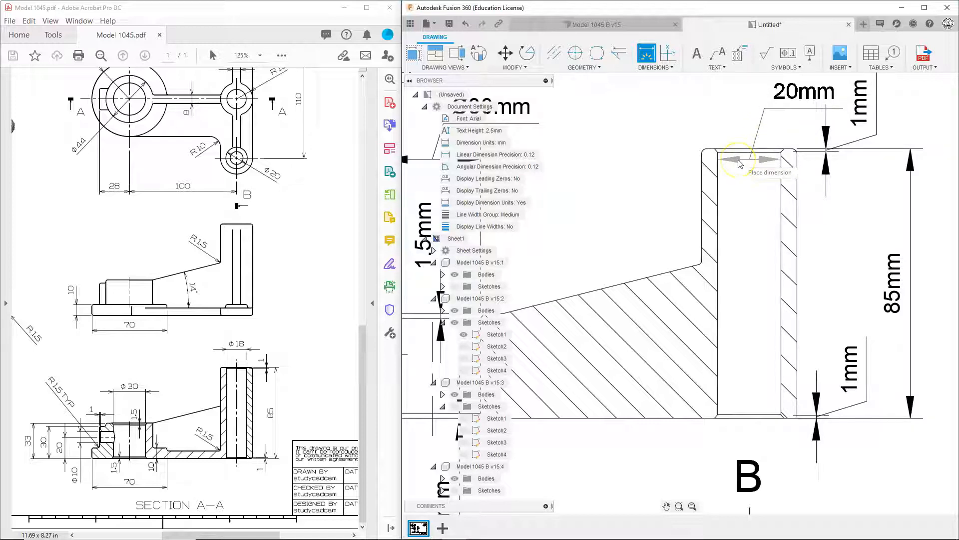
scroll(751, 122, down, 5)
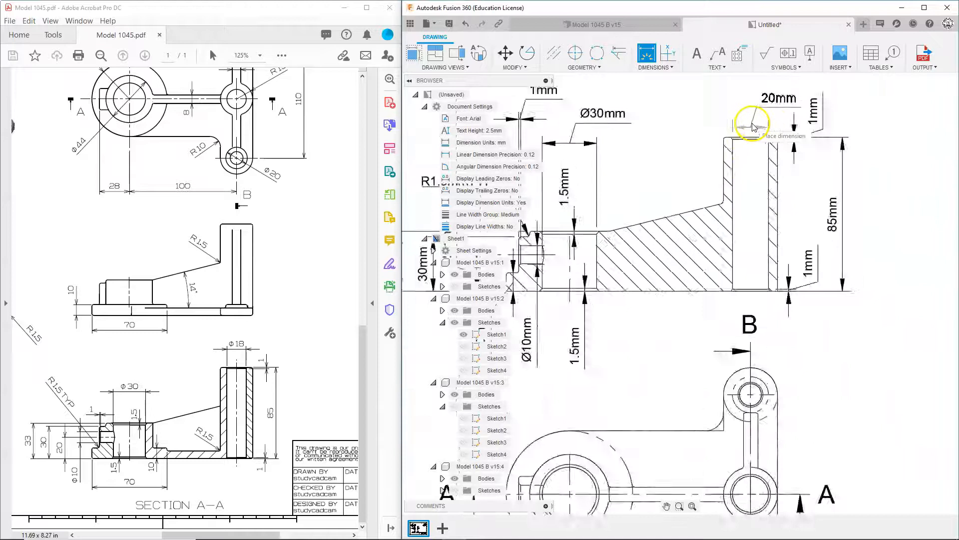
middle_drag(753, 110, 731, 193)
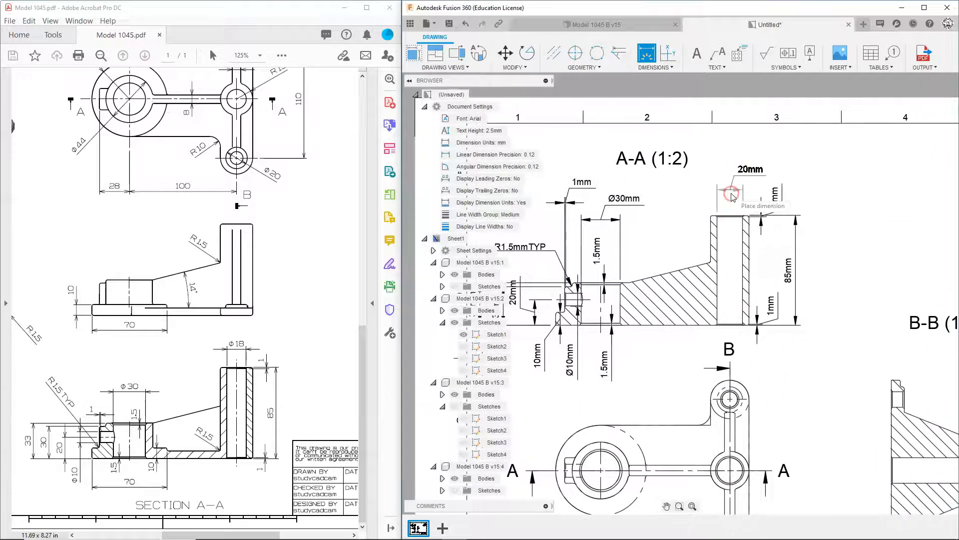
scroll(732, 194, up, 3)
click(732, 198)
Step: Examine the tall boss's bore diameter and the extension lines at its upper end in Section A-A of the reference PDF
click(292, 401)
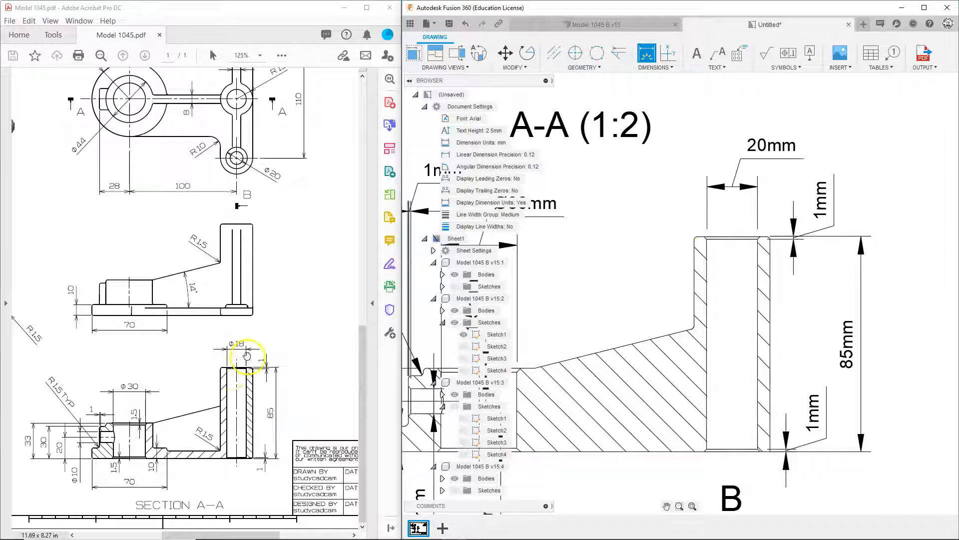
ctrl+scroll(238, 369, up, 8)
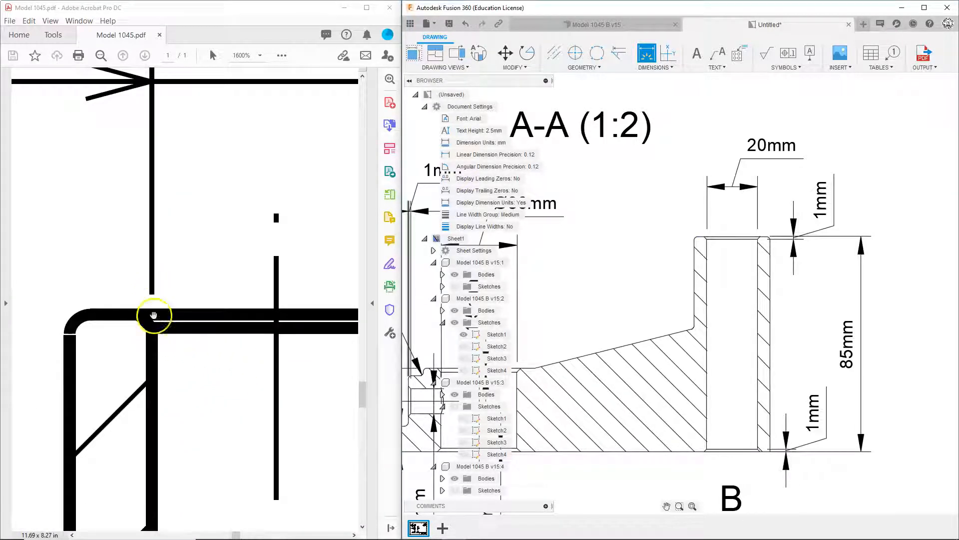
scroll(728, 220, down, 3)
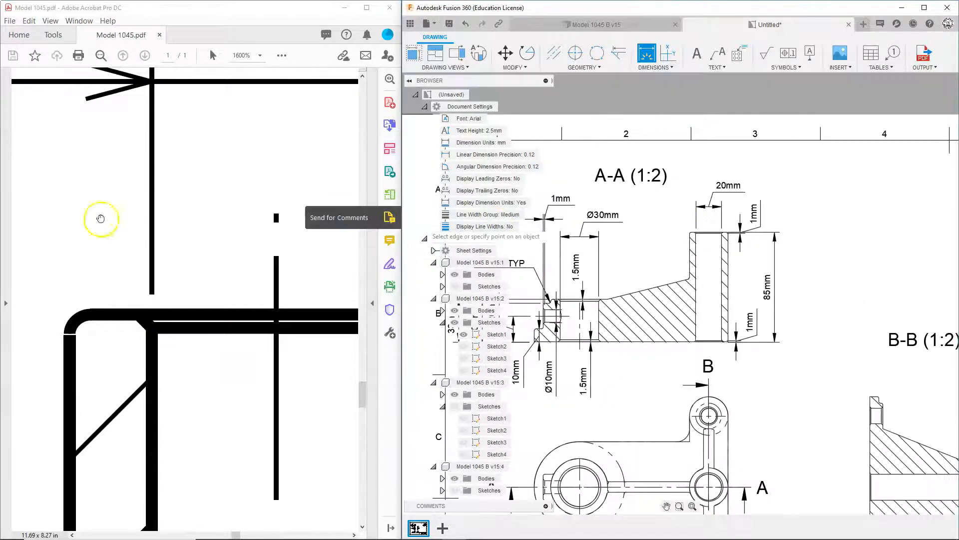
scroll(200, 220, up, 2)
ctrl+scroll(206, 228, down, 7)
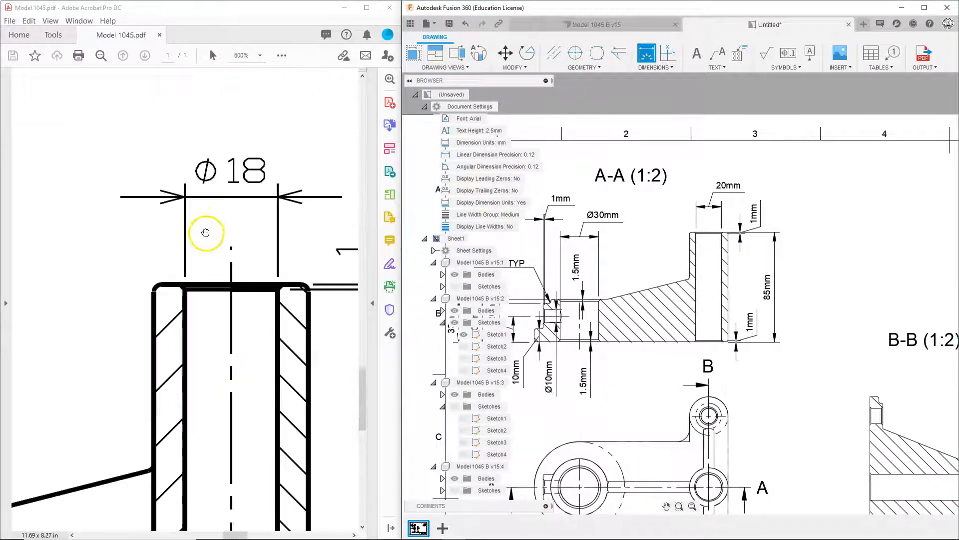
ctrl+scroll(211, 265, down, 1)
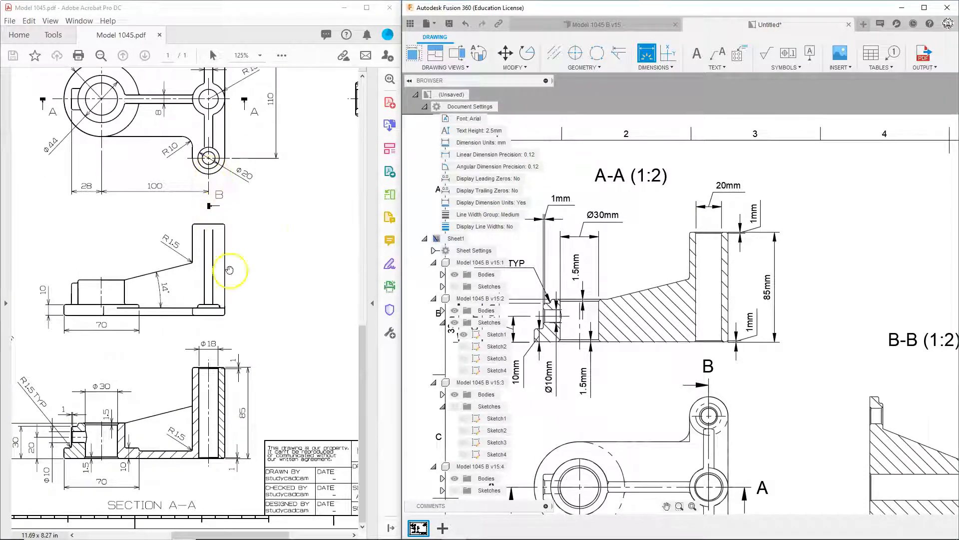
Step: Switch to the Model 1045 B design and open Sketch1 for editing
click(606, 24)
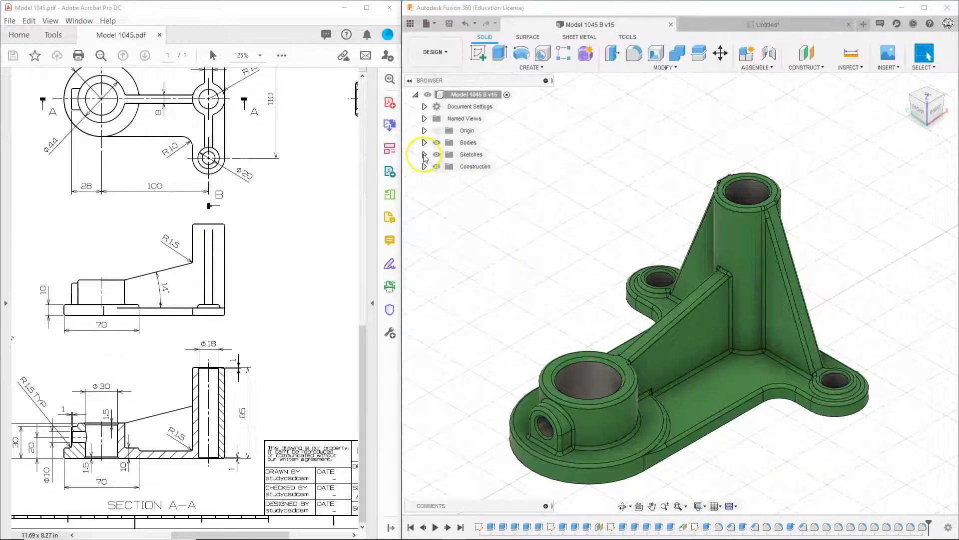
click(423, 155)
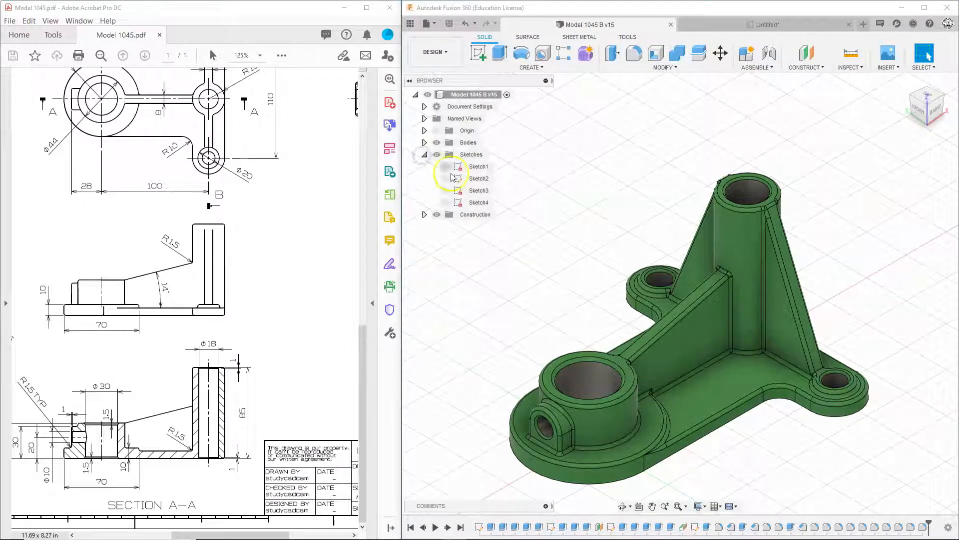
right_click(477, 167)
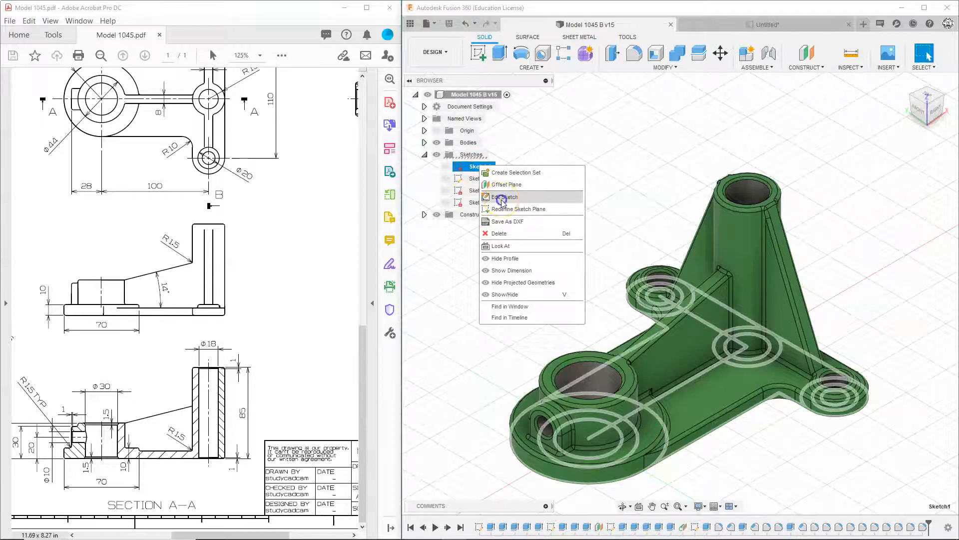
click(505, 197)
Step: Move the overlapping diameter dimensions of the tall boss's two concentric circles outside the circles and apart from each other
middle_drag(809, 331, 655, 330)
scroll(647, 287, up, 8)
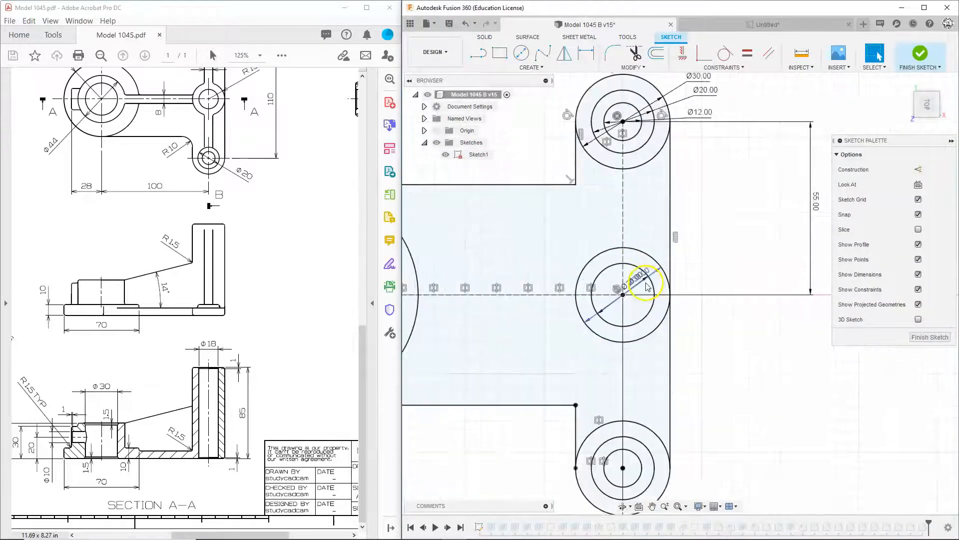
drag(638, 272, 756, 290)
drag(638, 274, 729, 226)
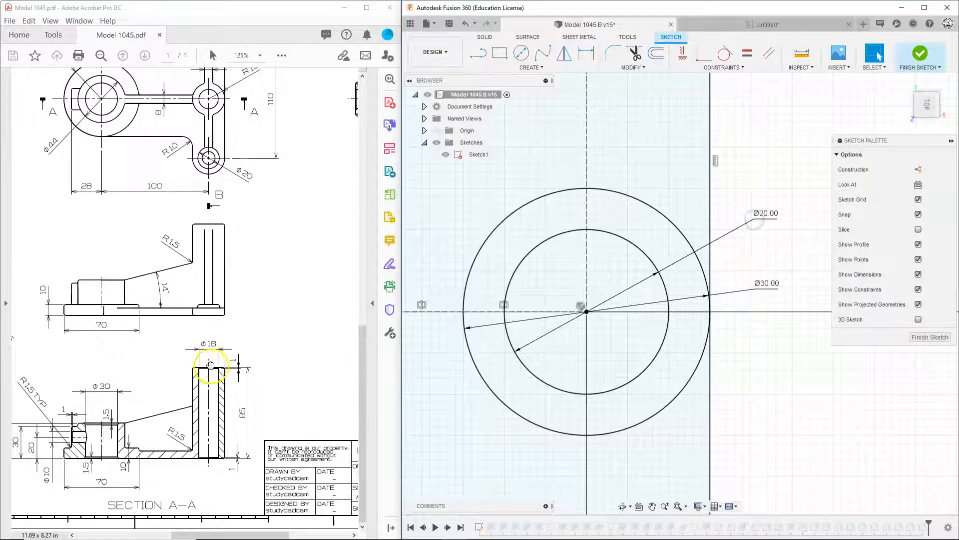
Step: Set the inner circle's diameter at the tall boss to 18 mm and finish the sketch
double_click(767, 218)
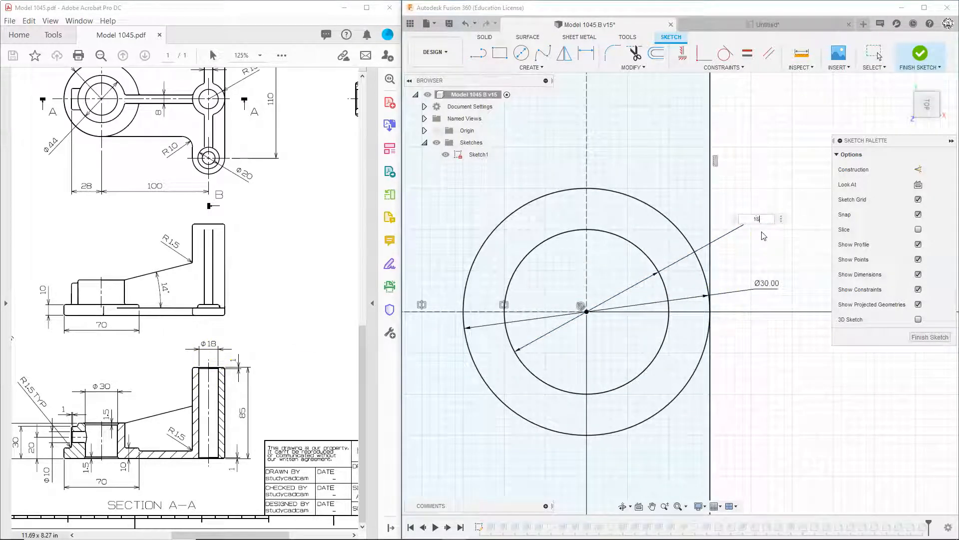
click(769, 216)
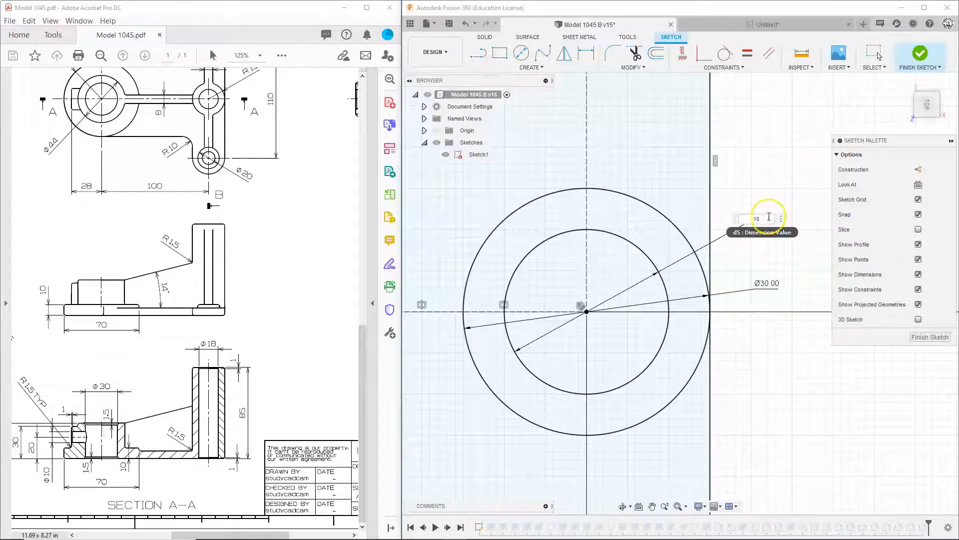
key(Return)
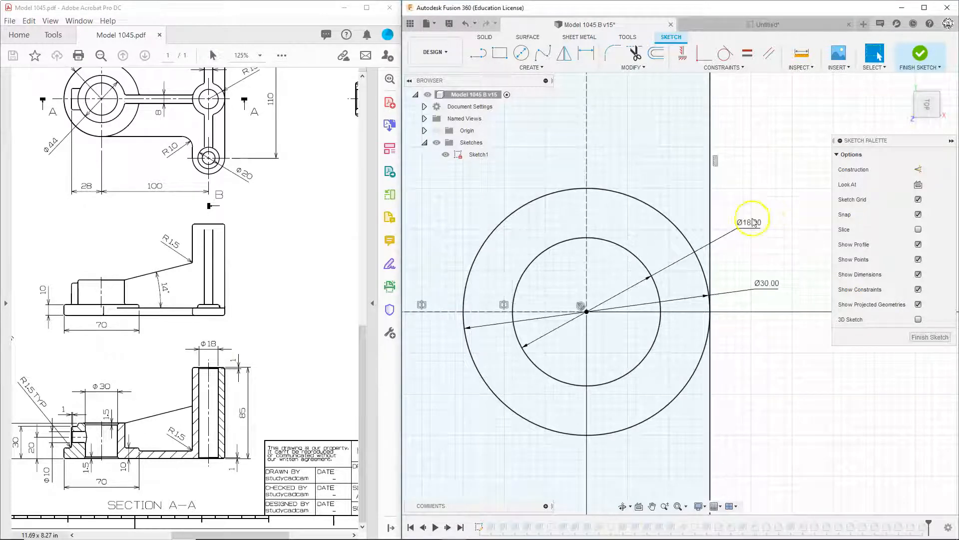
click(920, 55)
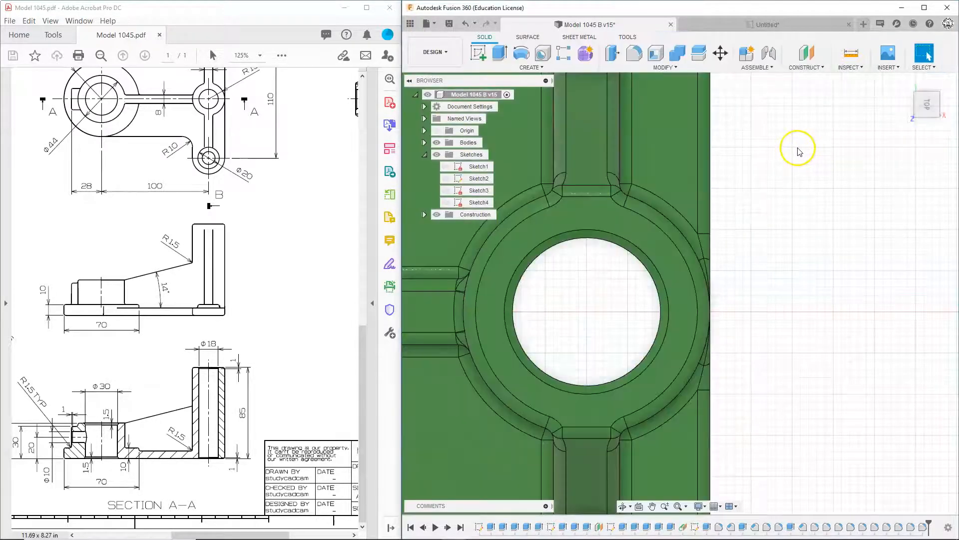
Step: Save the edited design as a new version and update the untitled drawing to match it
click(905, 83)
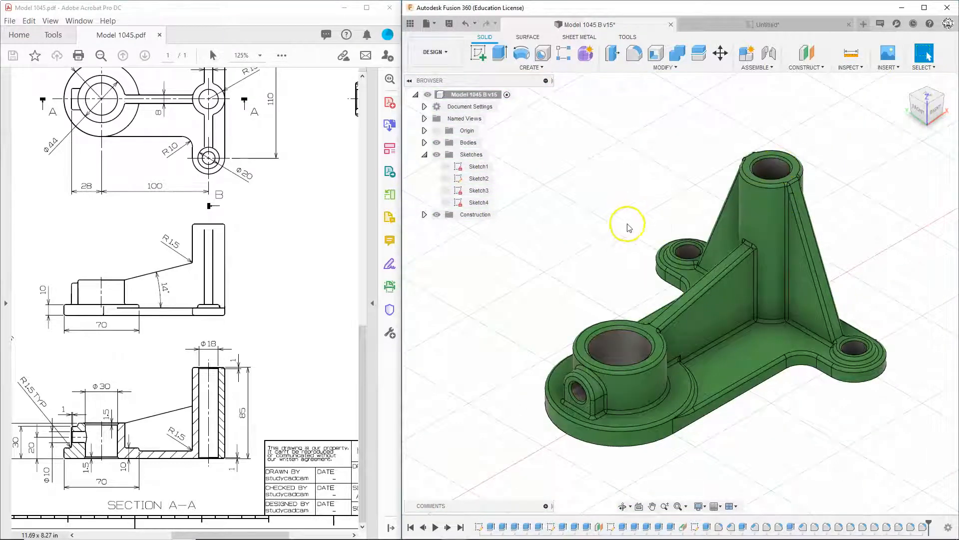
click(449, 25)
click(666, 293)
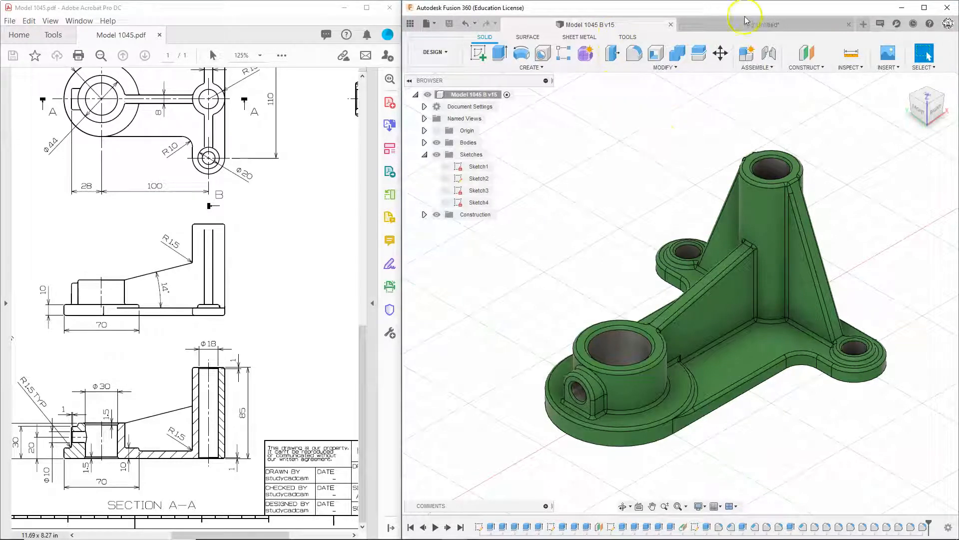
click(789, 24)
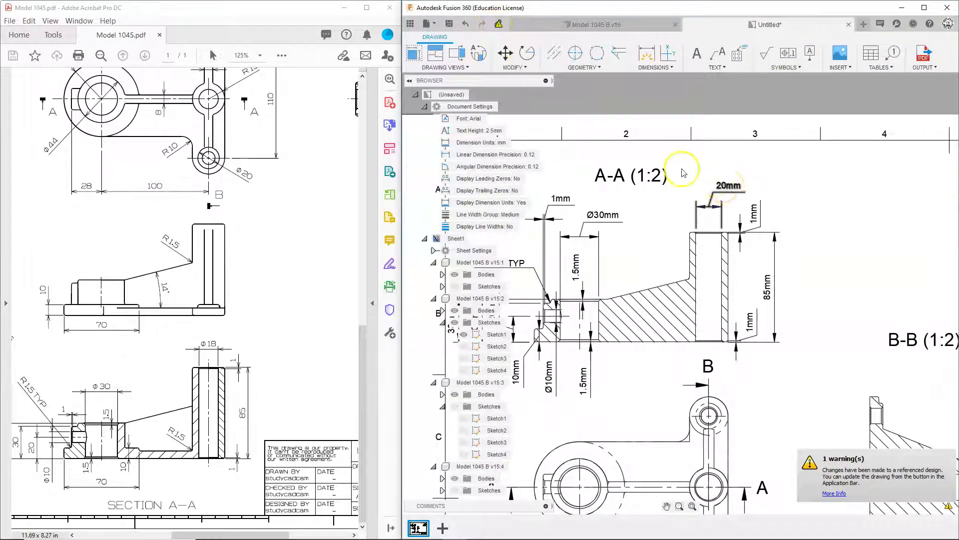
click(499, 25)
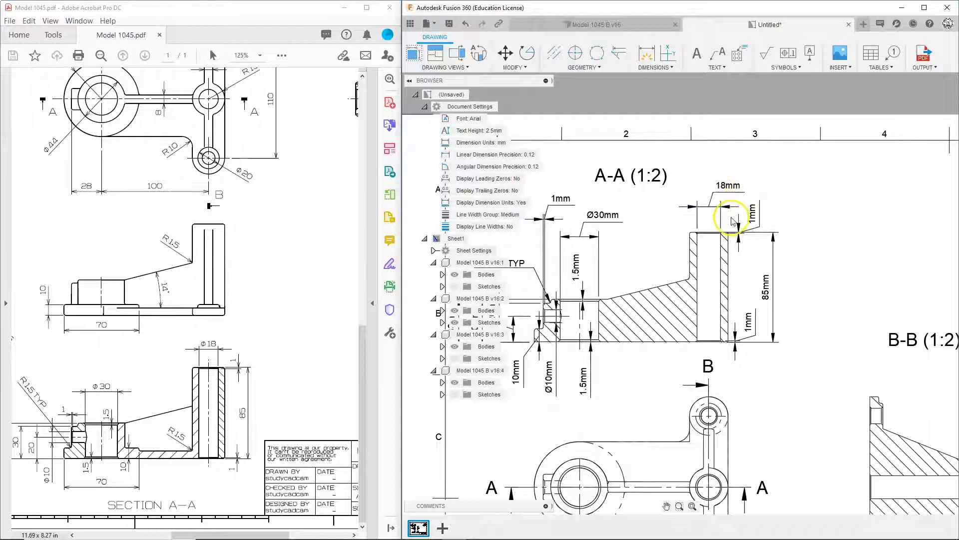
Step: Add a diameter symbol before the 18 mm bore dimension of the tall boss in section view A-A
scroll(731, 220, up, 5)
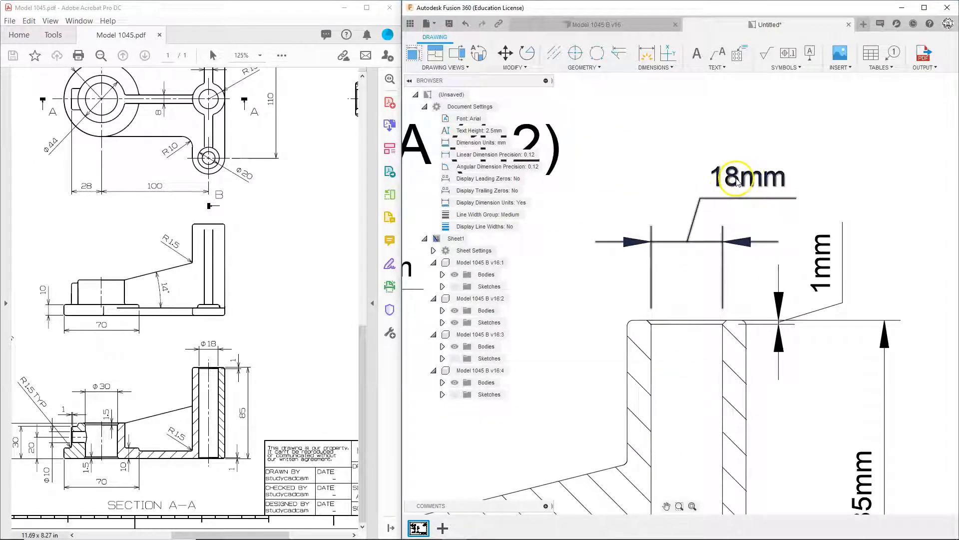
double_click(737, 182)
drag(740, 182, 715, 182)
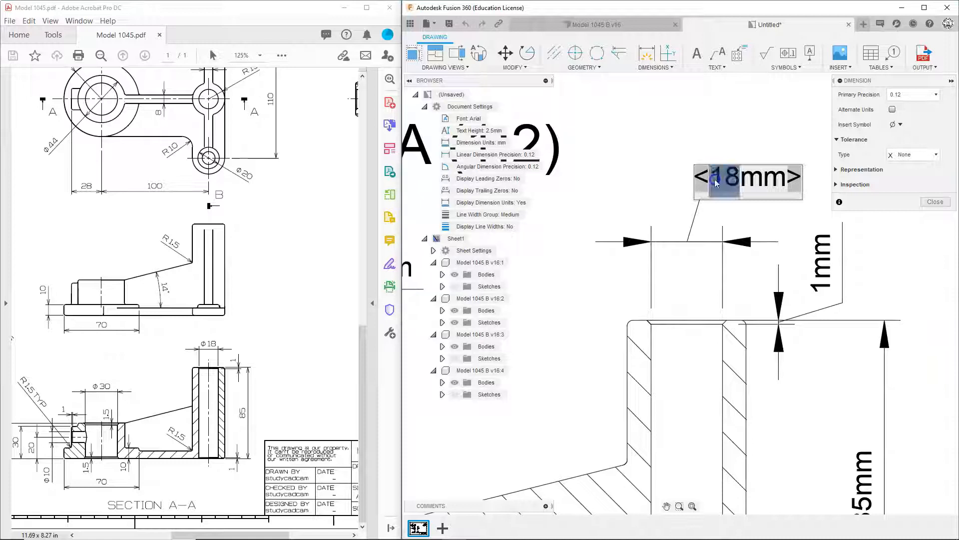
key(Left)
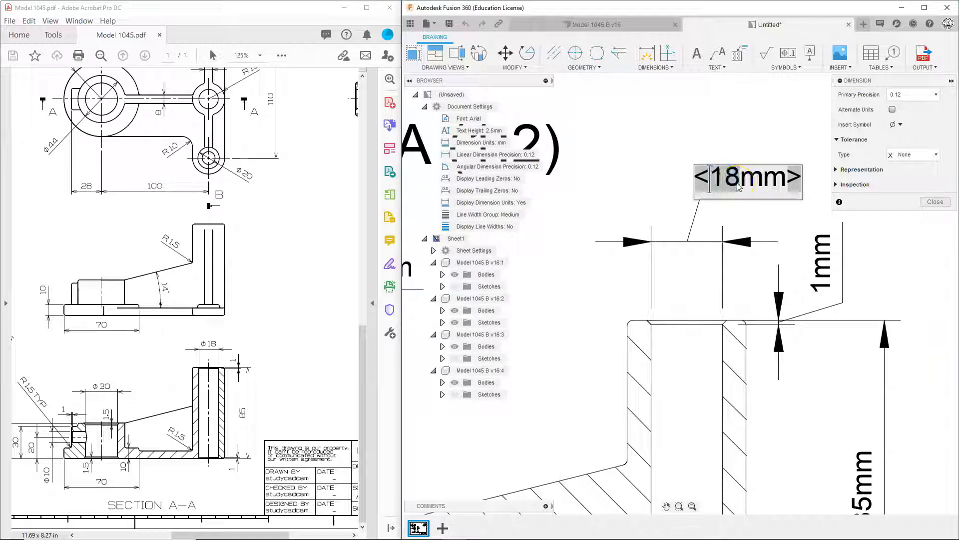
click(899, 125)
click(878, 134)
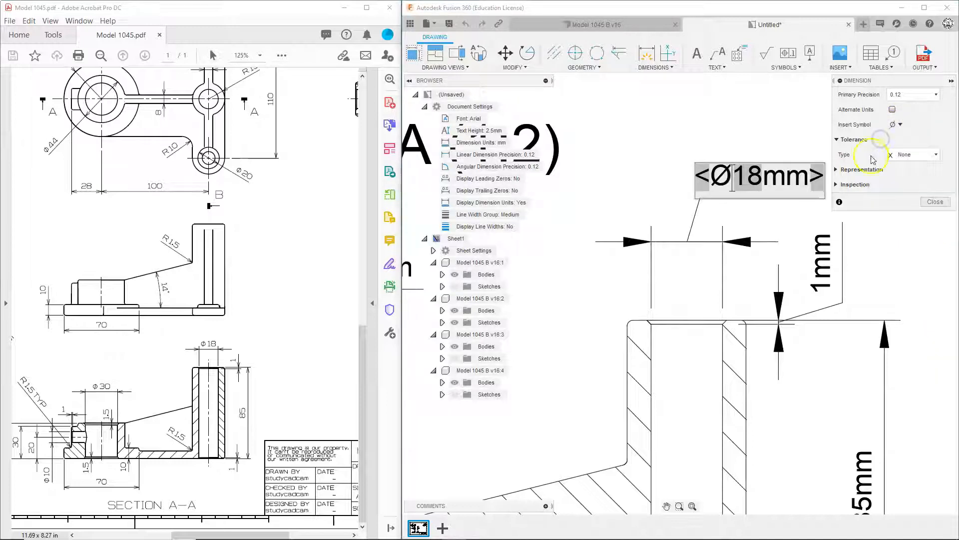
click(934, 202)
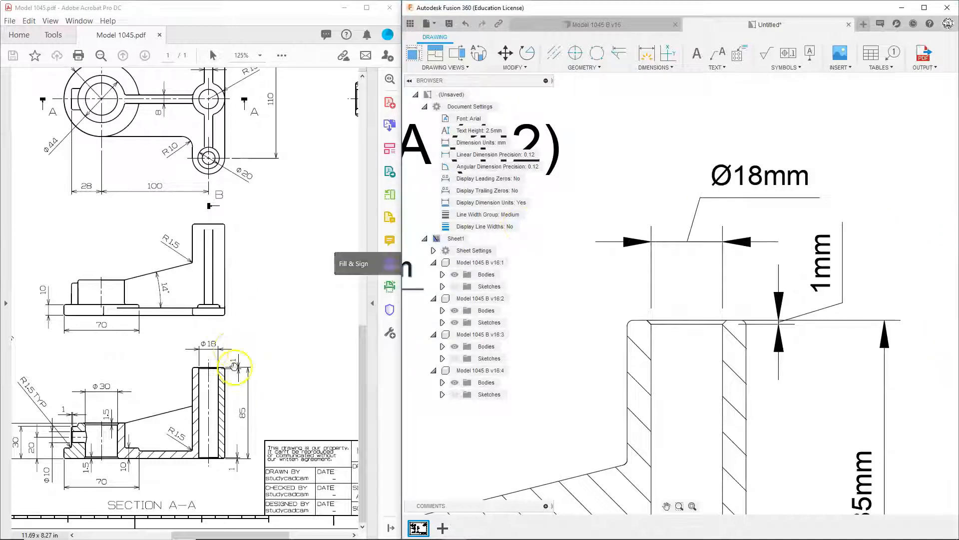
Step: Compare the dimensions of section view A-A and the remaining drawing views with the reference PDF
scroll(580, 309, down, 3)
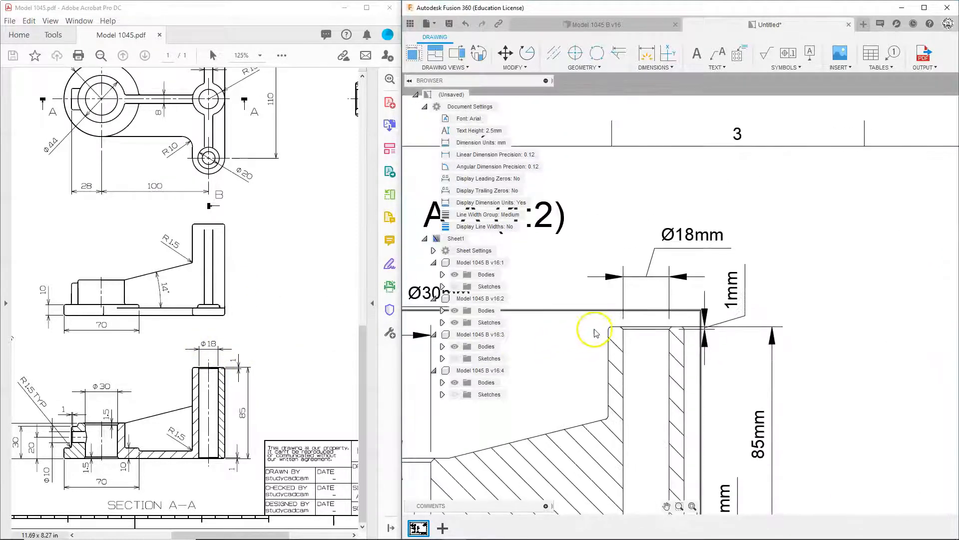
scroll(595, 332, down, 2)
middle_drag(754, 311, 815, 247)
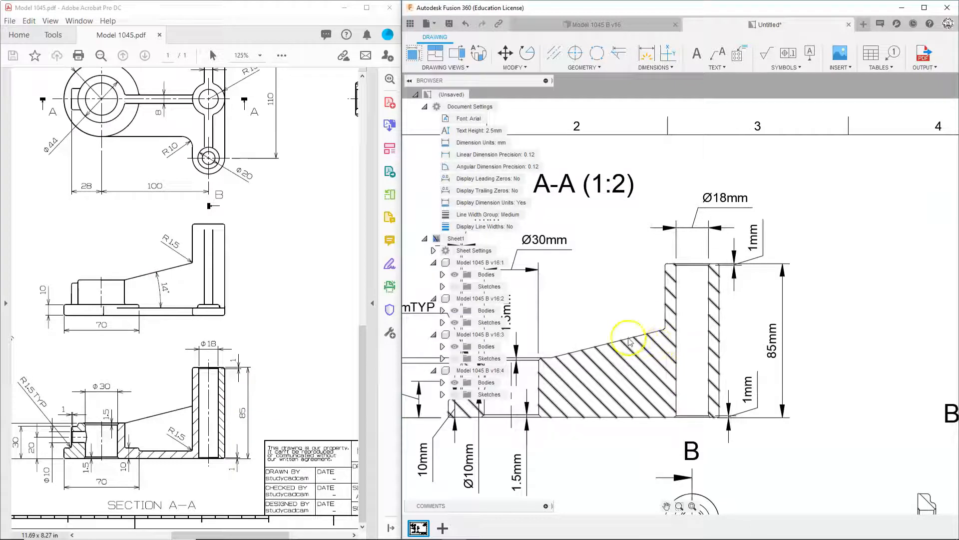
mouse_move(607, 310)
middle_down()
mouse_move(747, 280)
mouse_move(741, 274)
middle_up()
scroll(723, 274, up, 2)
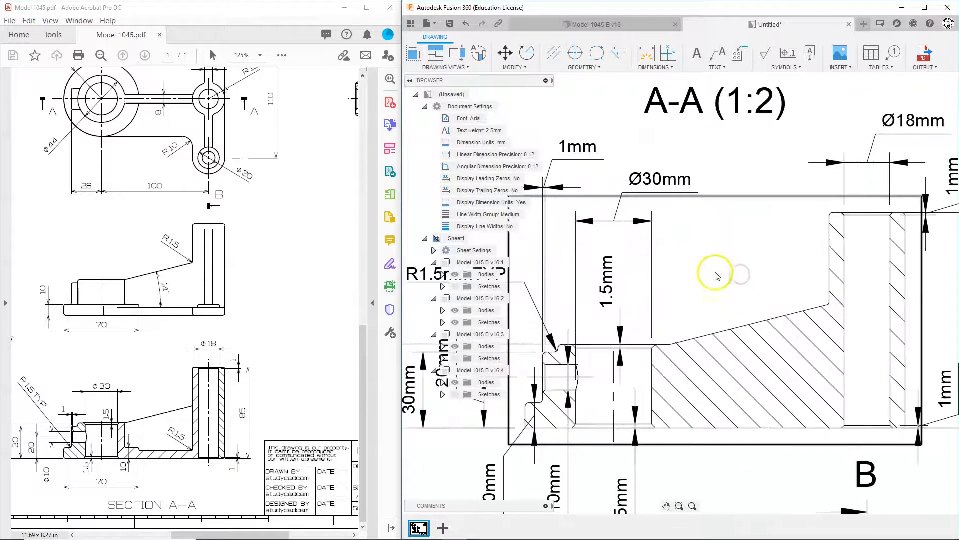
scroll(717, 277, down, 4)
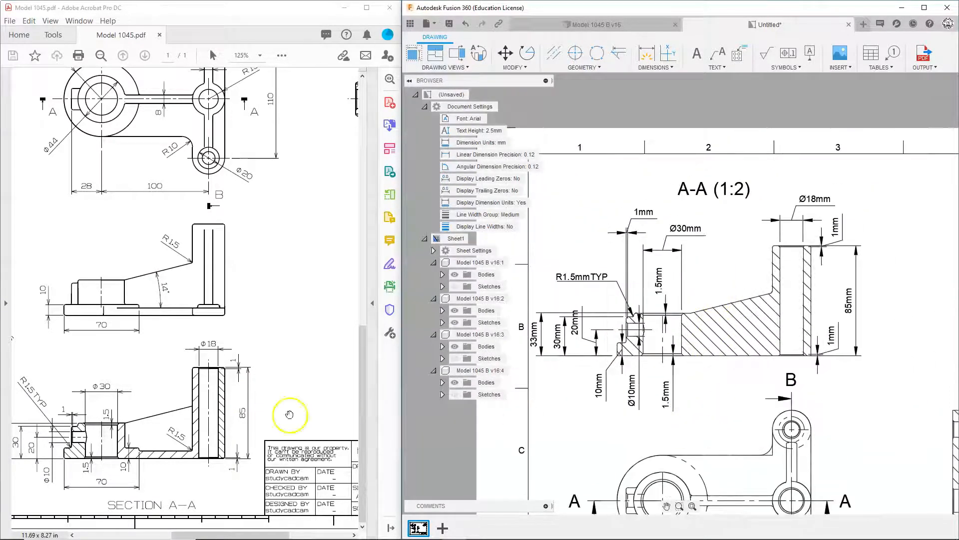
drag(290, 414, 316, 414)
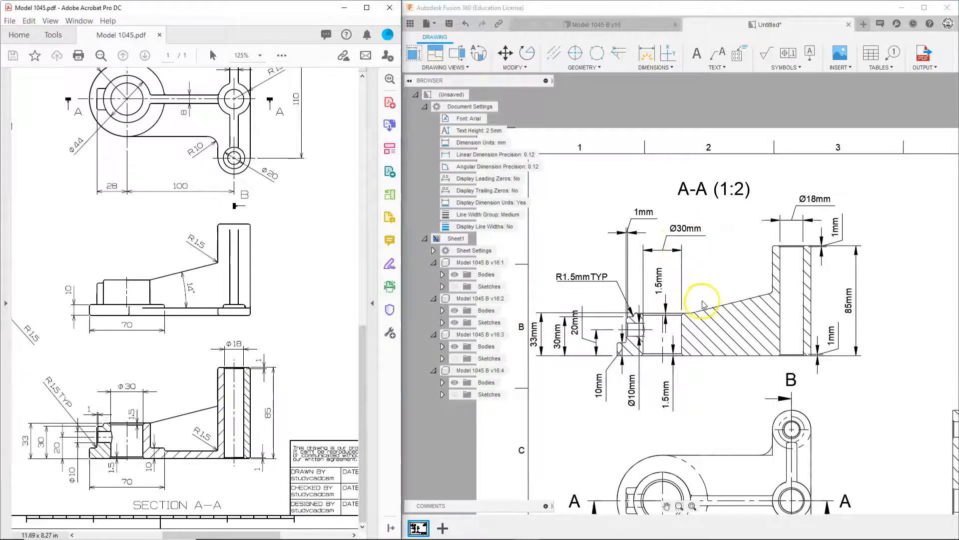
scroll(702, 304, down, 2)
scroll(737, 328, down, 2)
middle_drag(799, 372, 715, 227)
scroll(715, 227, down, 2)
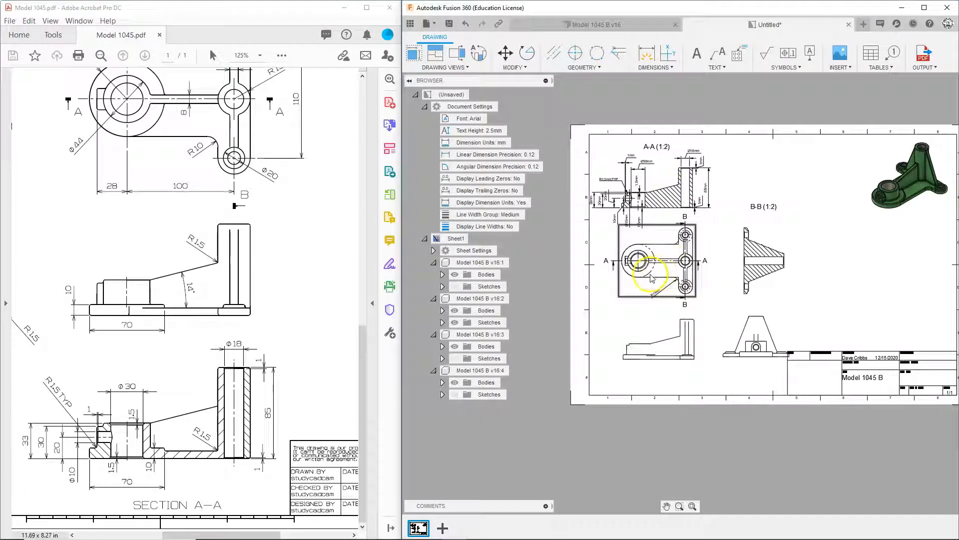
scroll(626, 209, up, 2)
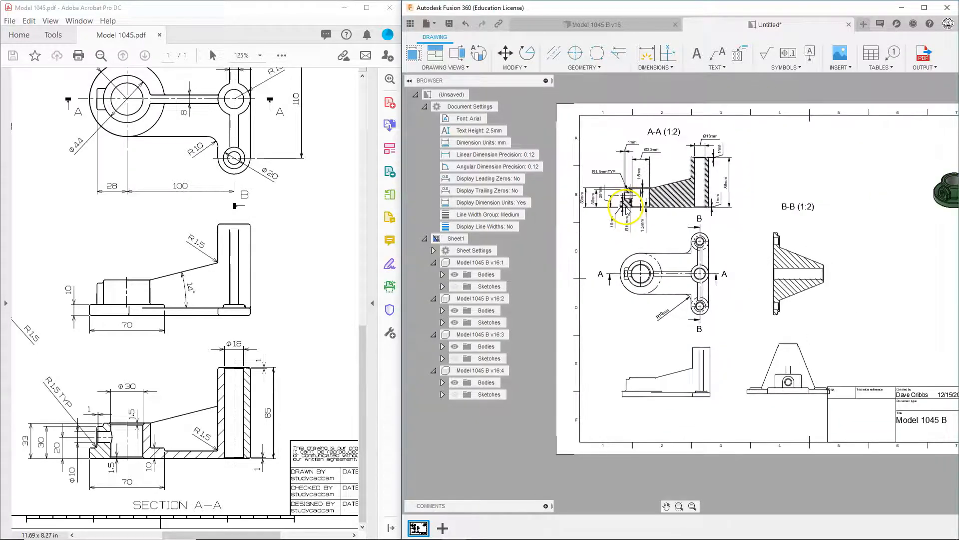
scroll(658, 275, up, 2)
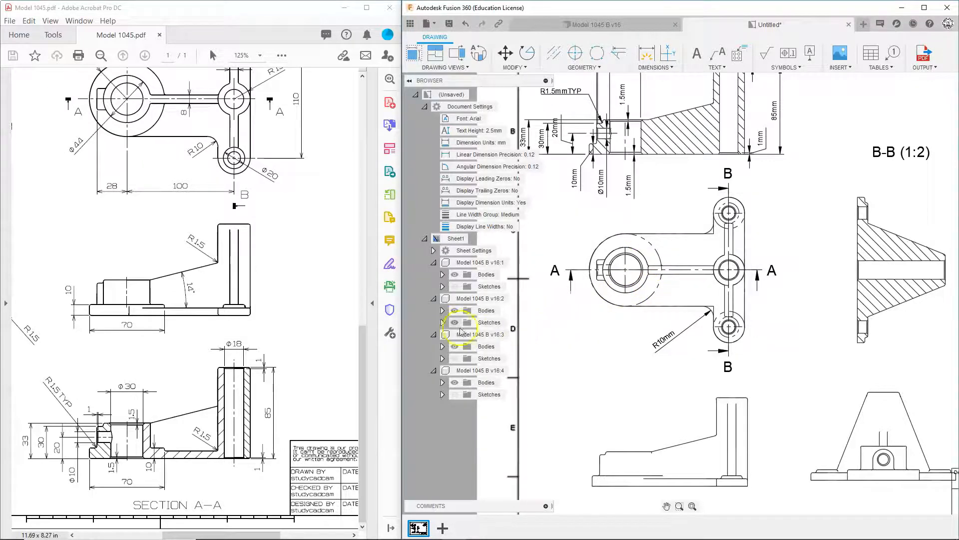
Step: Check the second view's sketch list and examine sections A-A and B-B in the reference PDF for fillet callouts
click(442, 322)
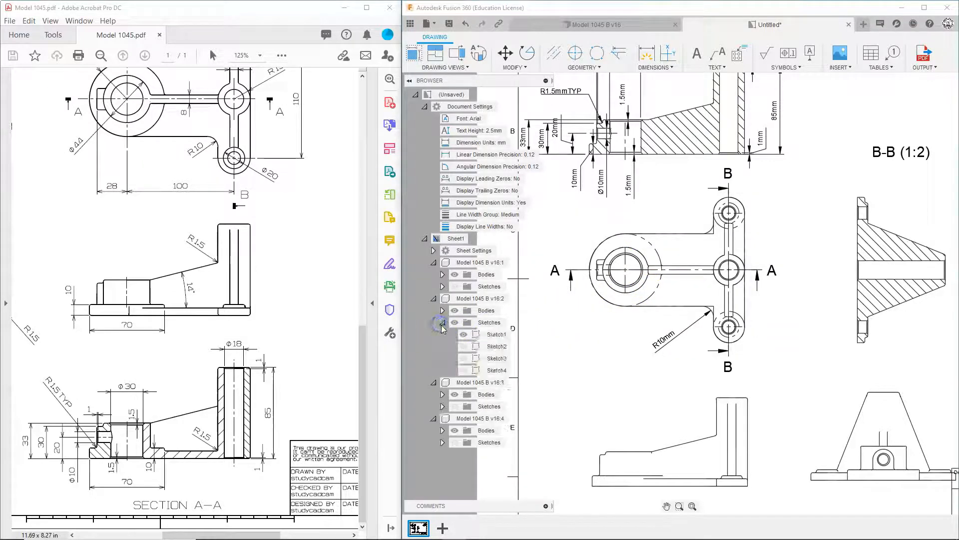
click(442, 322)
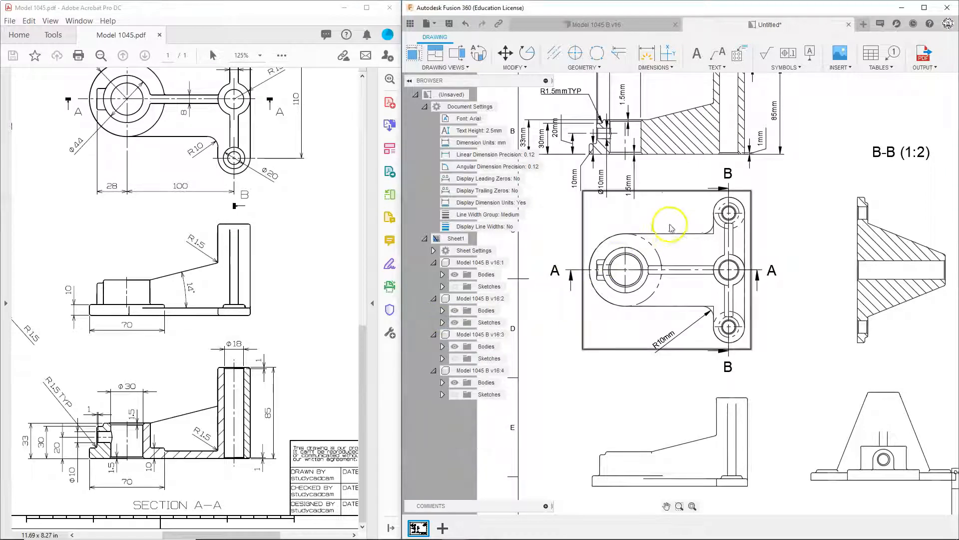
scroll(671, 227, down, 2)
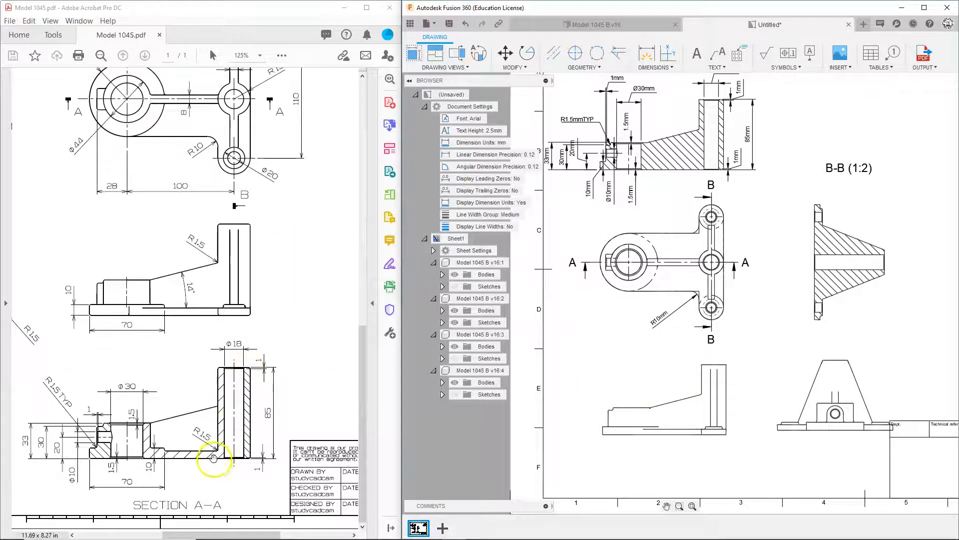
drag(304, 284, 110, 389)
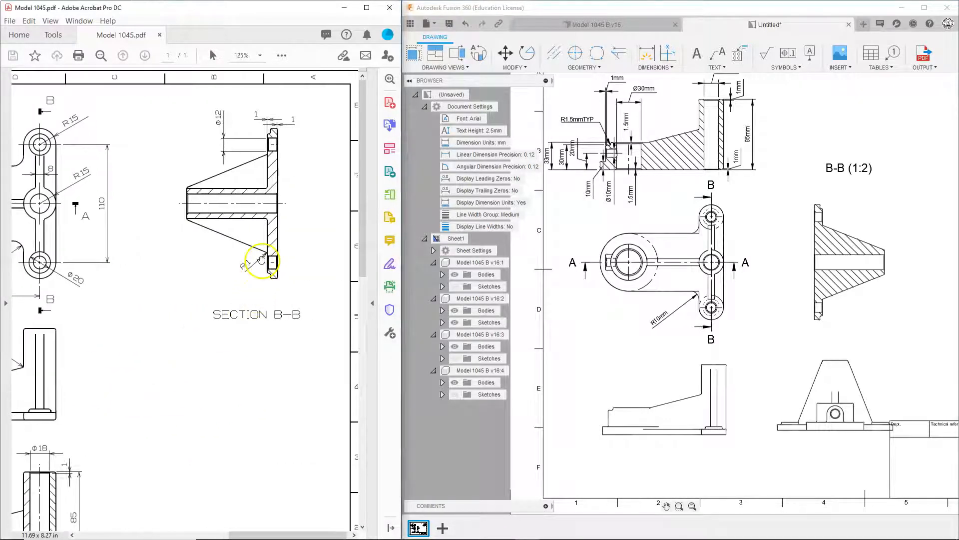
drag(171, 335, 342, 210)
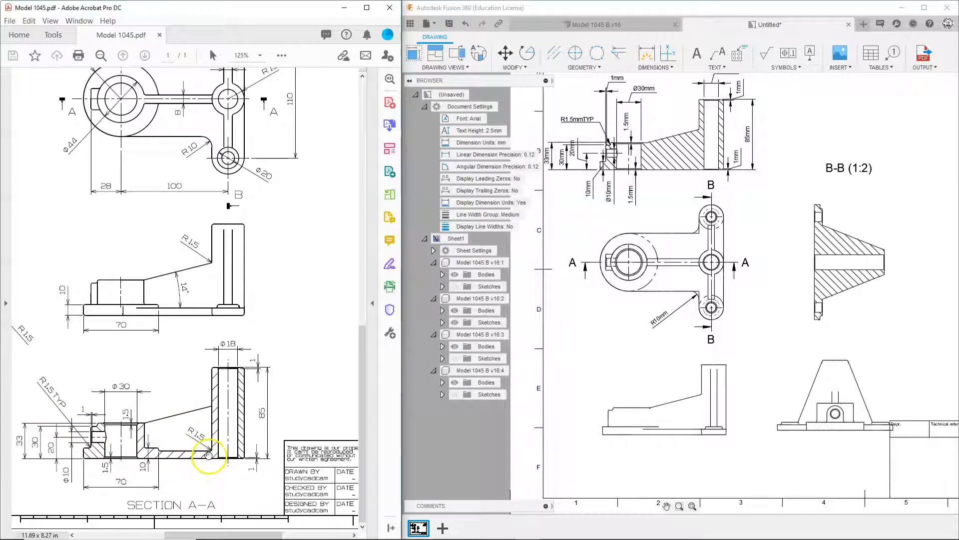
drag(321, 279, 140, 438)
drag(279, 263, 277, 256)
scroll(276, 255, down, 2)
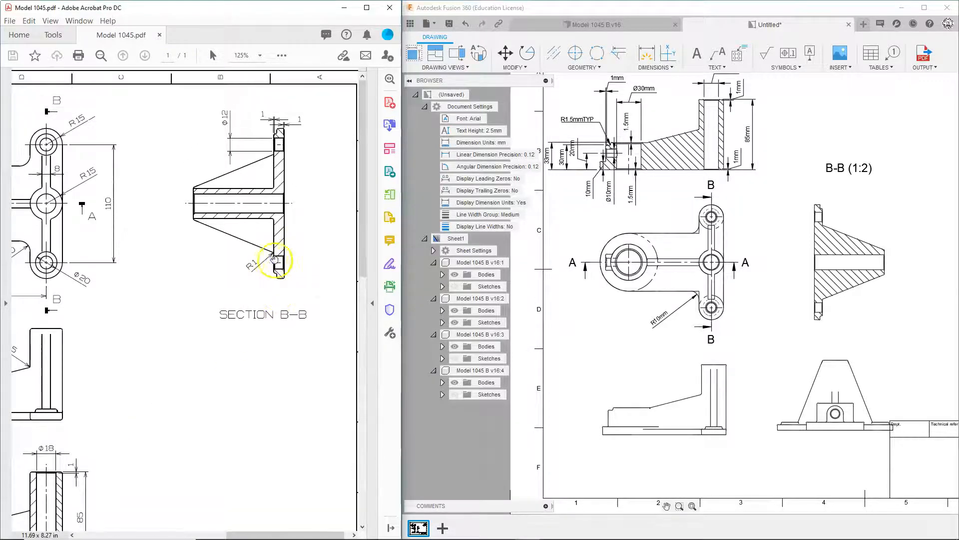
Step: Switch to the Model 1045 B design and start a fillet on the edge where a side rib meets its small end boss
click(641, 25)
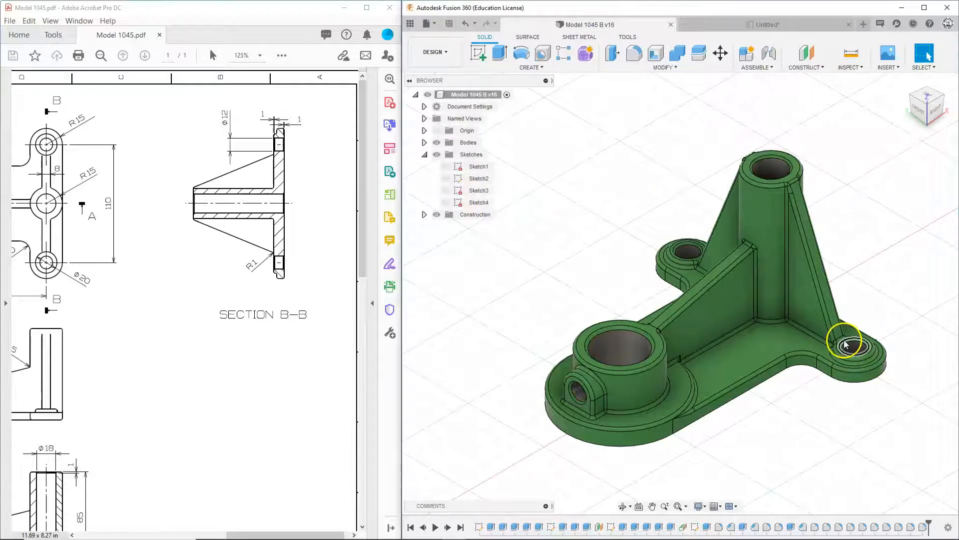
scroll(845, 345, up, 5)
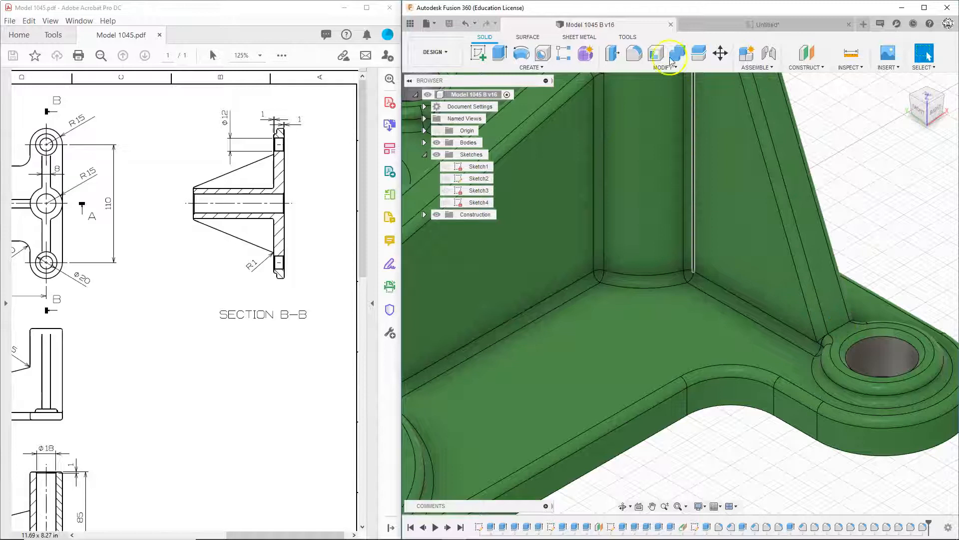
scroll(672, 199, down, 5)
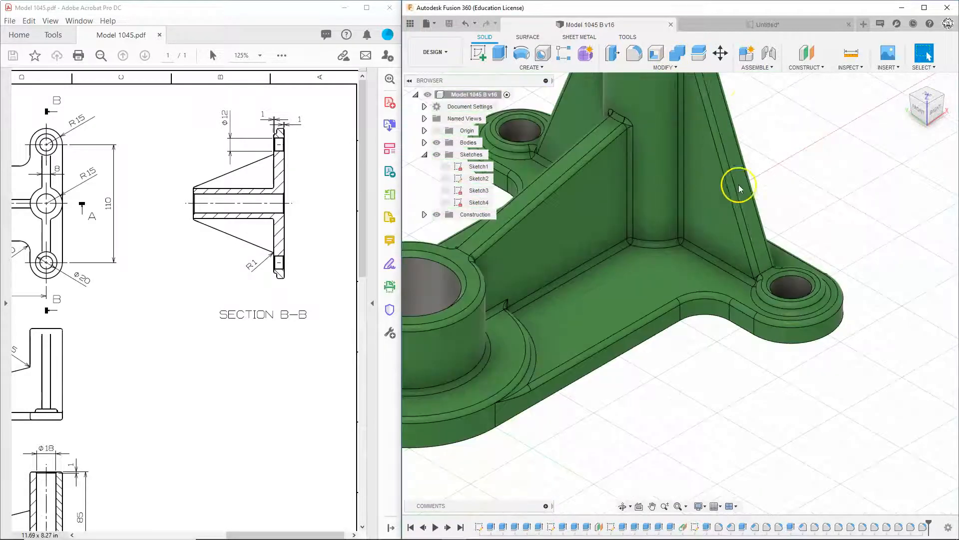
click(638, 58)
middle_drag(715, 349, 608, 385)
scroll(656, 306, up, 3)
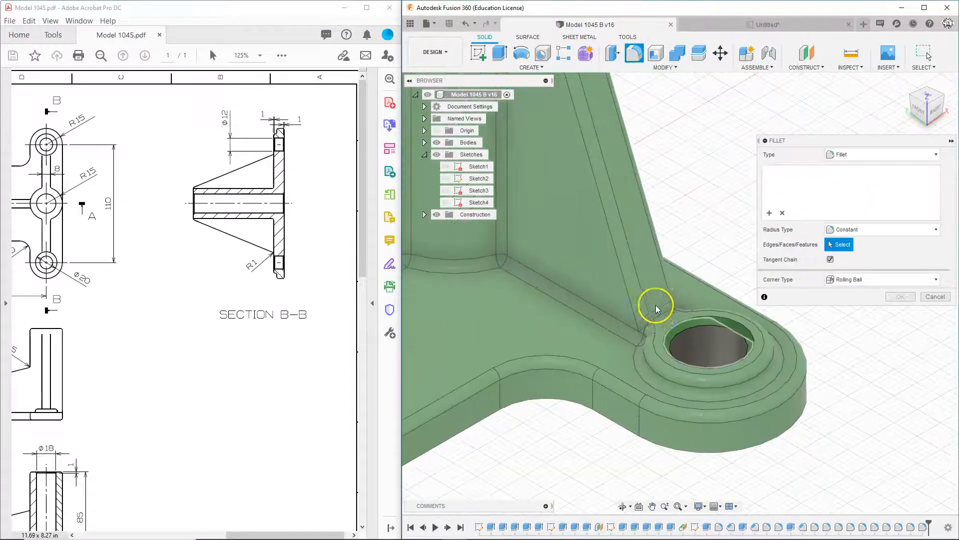
click(660, 320)
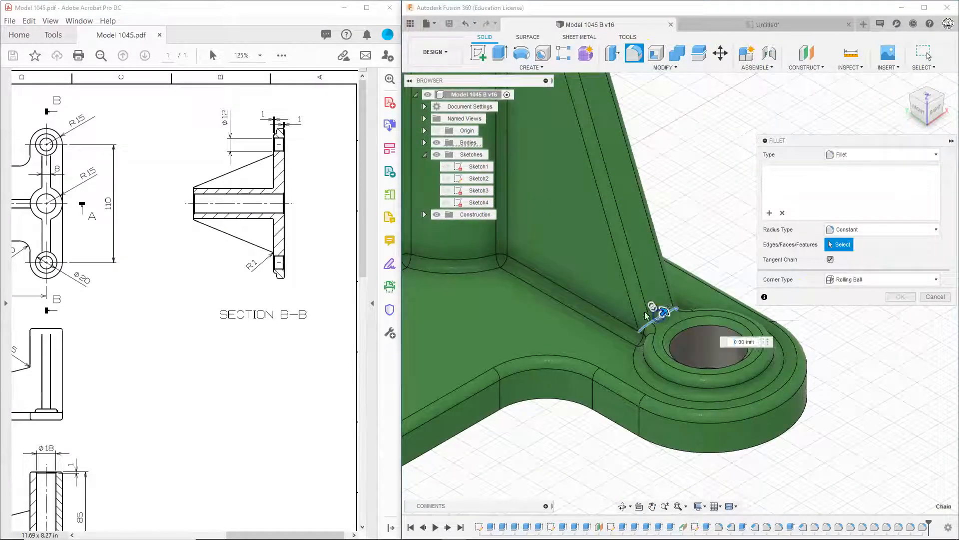
Step: Add the matching rib edge at the opposite small boss and apply the fillet with a 1 mm radius
scroll(589, 312, down, 2)
scroll(645, 257, down, 5)
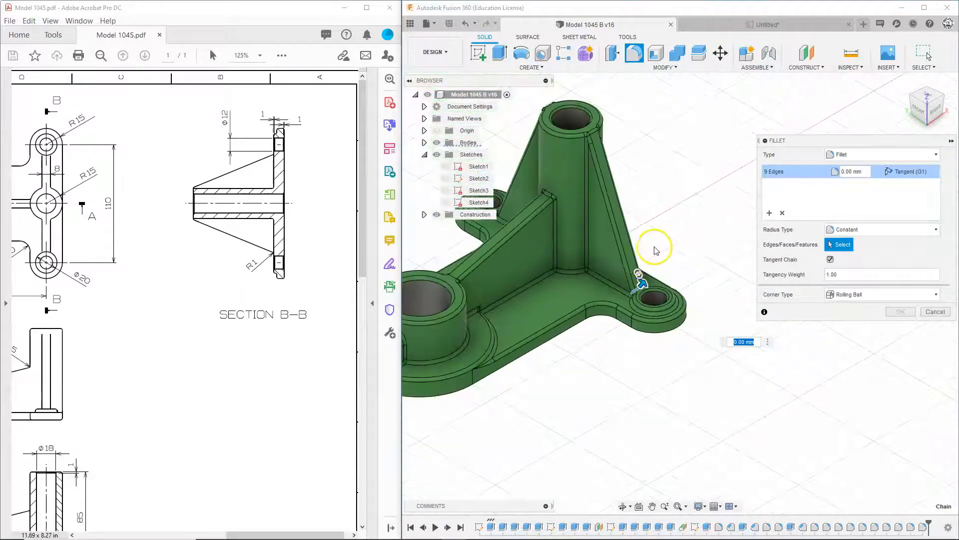
shift+middle_drag(453, 394, 559, 405)
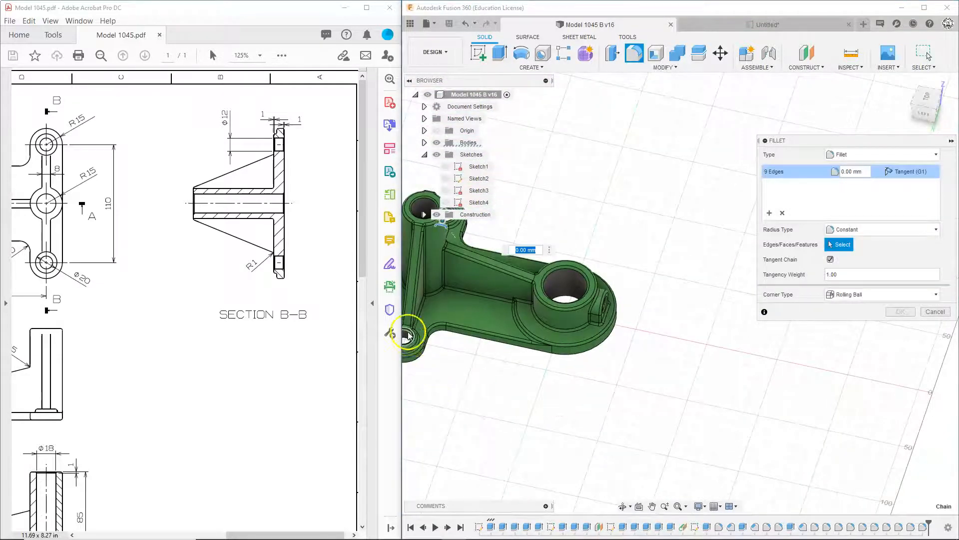
scroll(409, 334, up, 5)
click(414, 314)
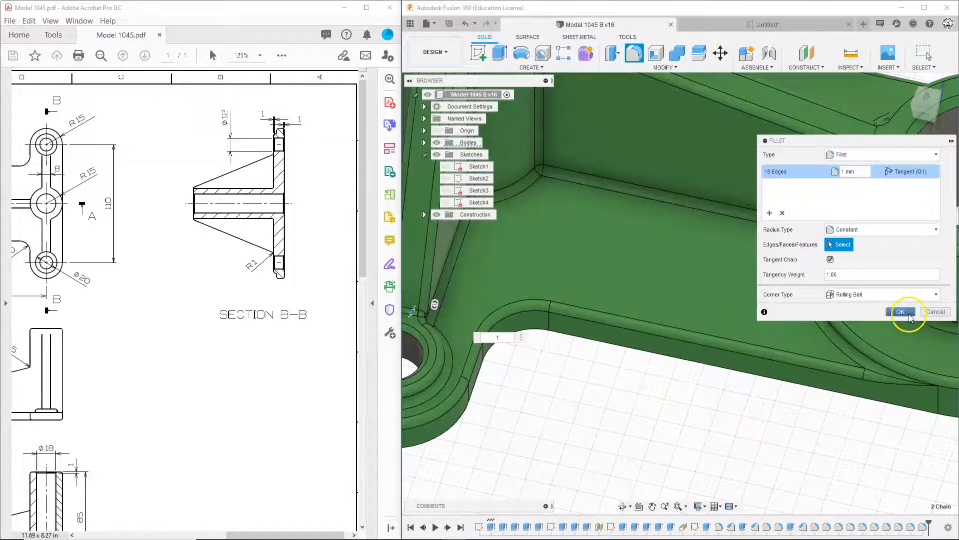
click(909, 315)
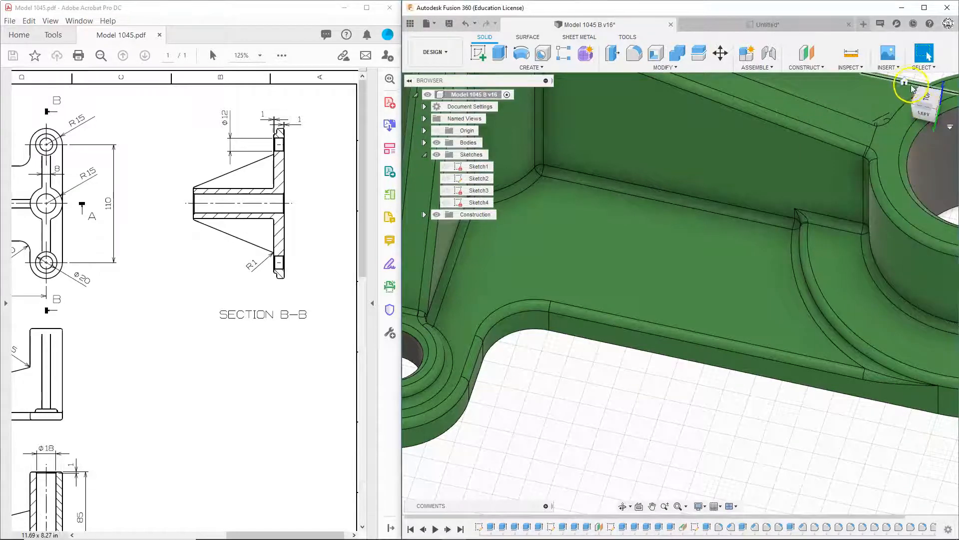
Step: Save the filleted design as a new version and update the untitled drawing to the latest model
click(906, 83)
scroll(842, 341, up, 4)
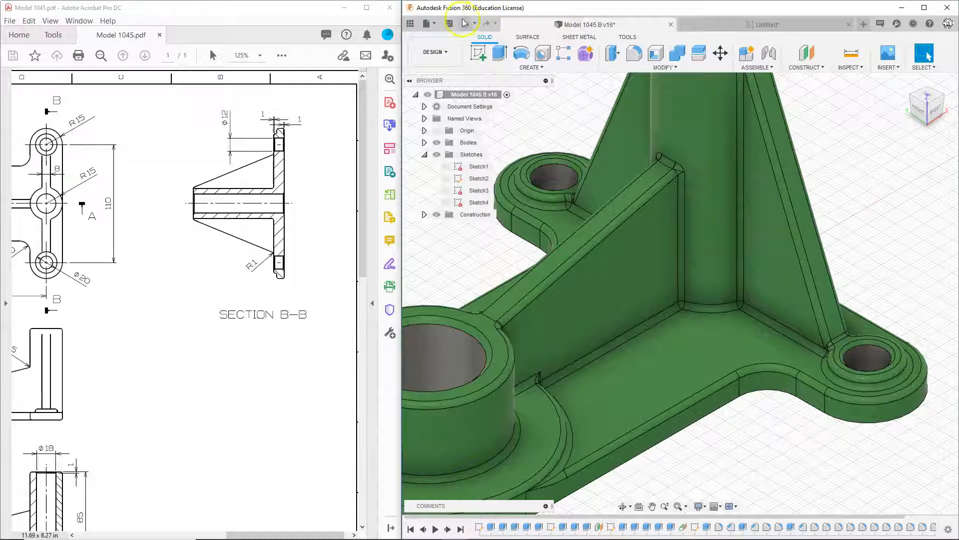
click(449, 24)
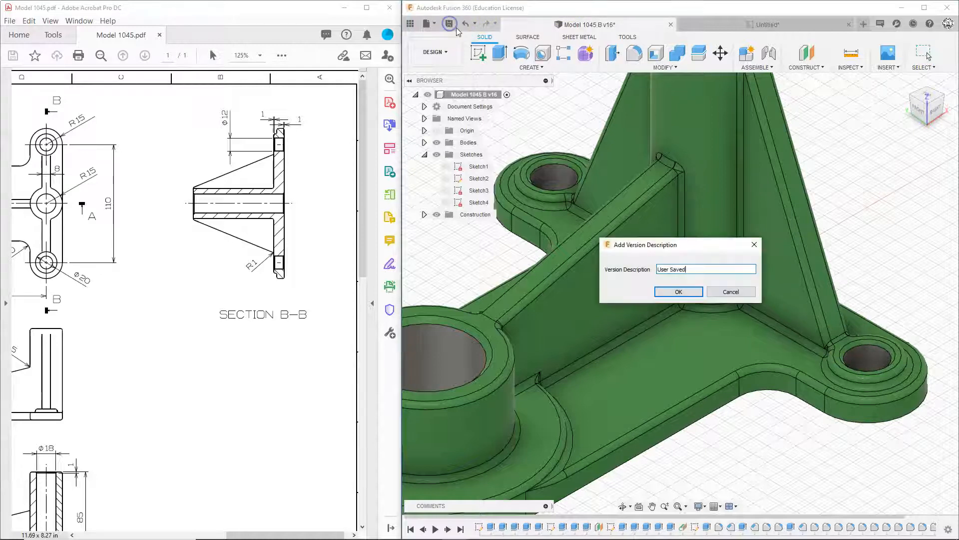
click(675, 293)
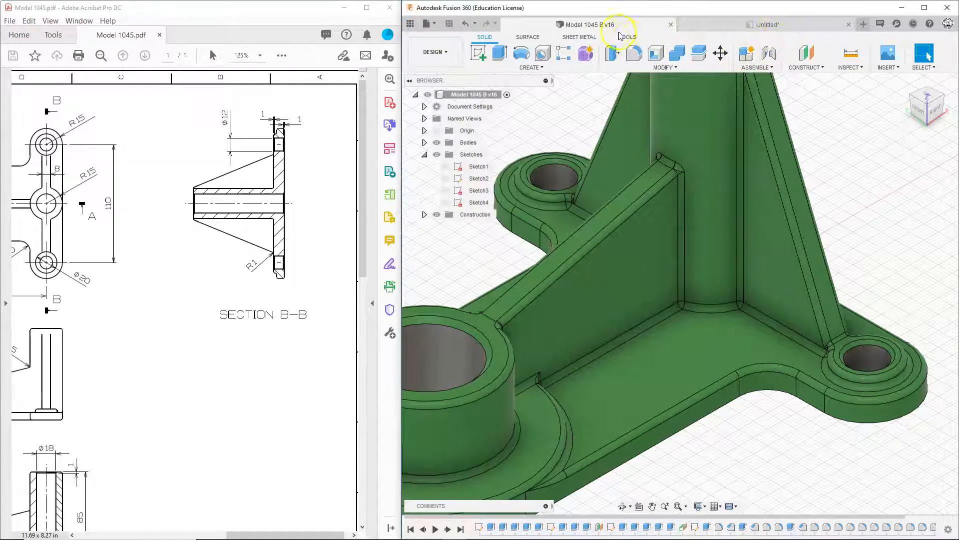
click(742, 25)
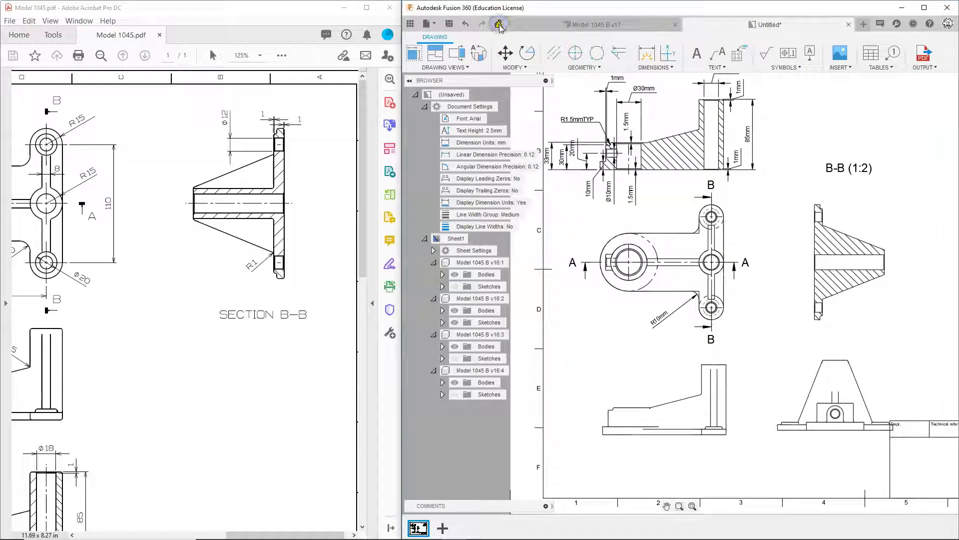
click(500, 25)
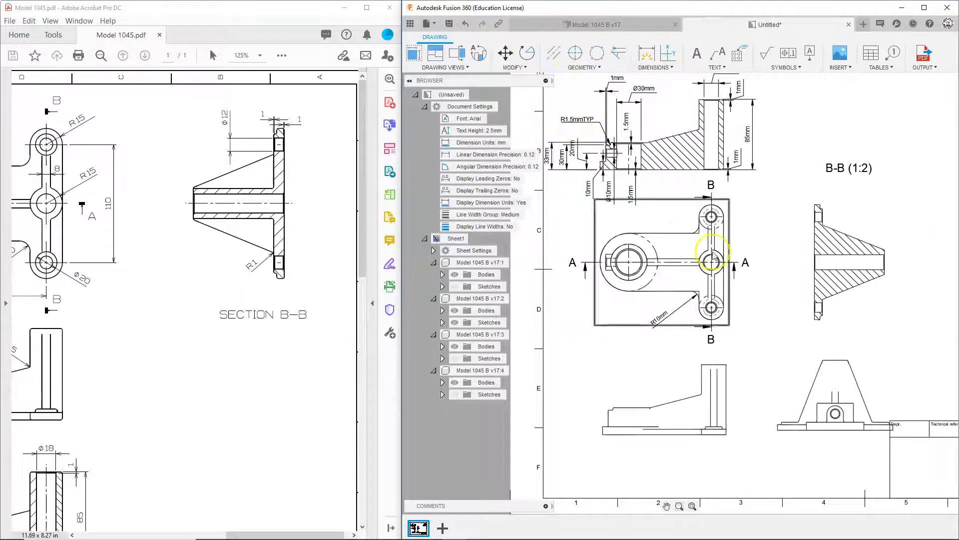
Step: Add a radius dimension to the fillet where the upper rib meets its small end boss in section B-B
scroll(844, 228, up, 5)
scroll(799, 220, down, 5)
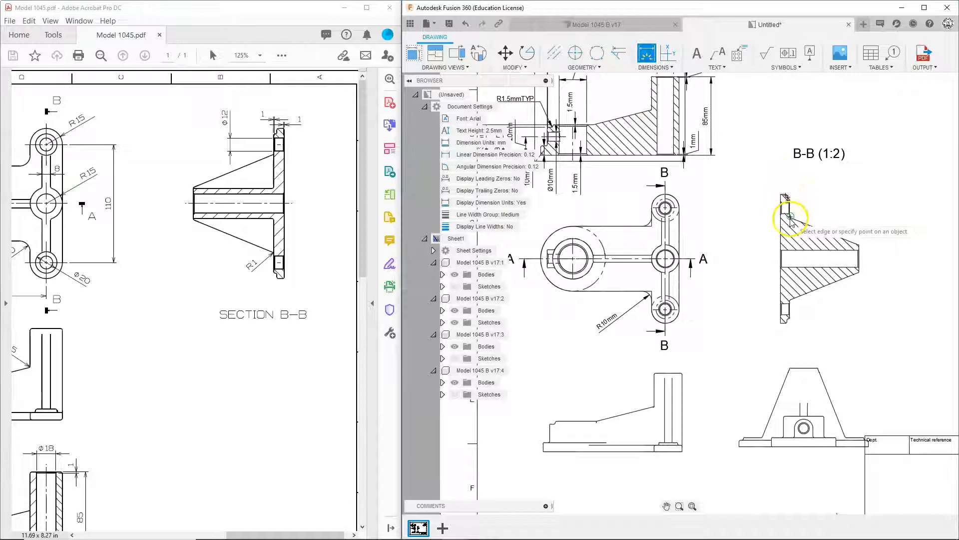
scroll(790, 217, up, 3)
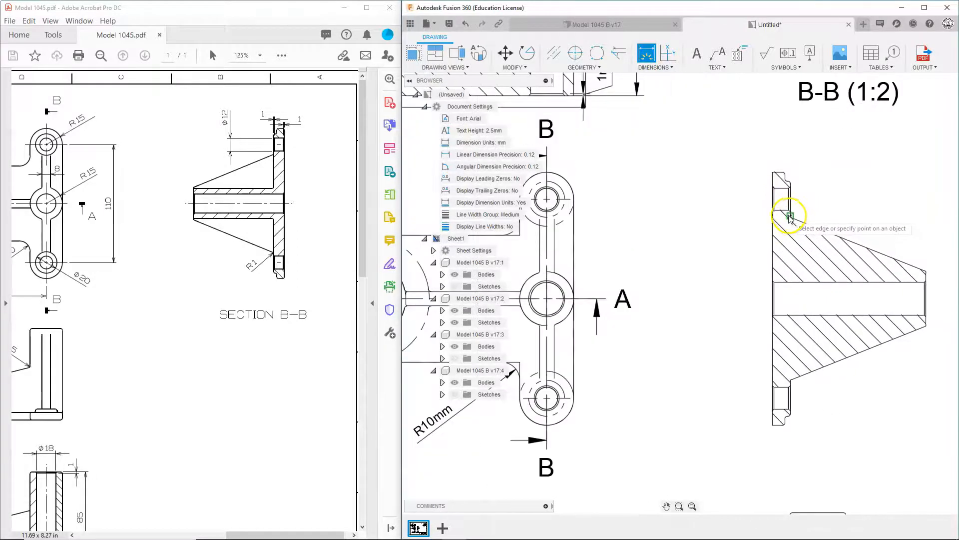
scroll(793, 221, up, 5)
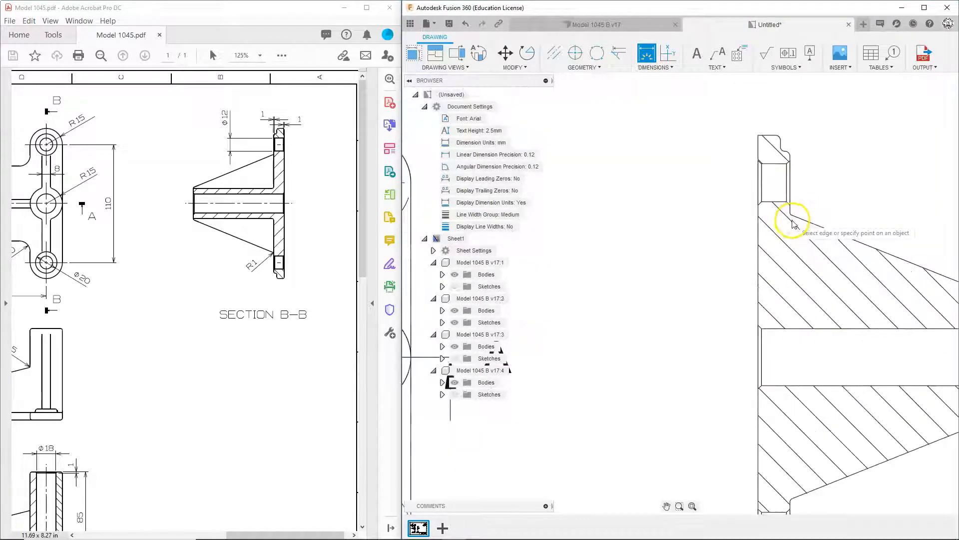
click(789, 211)
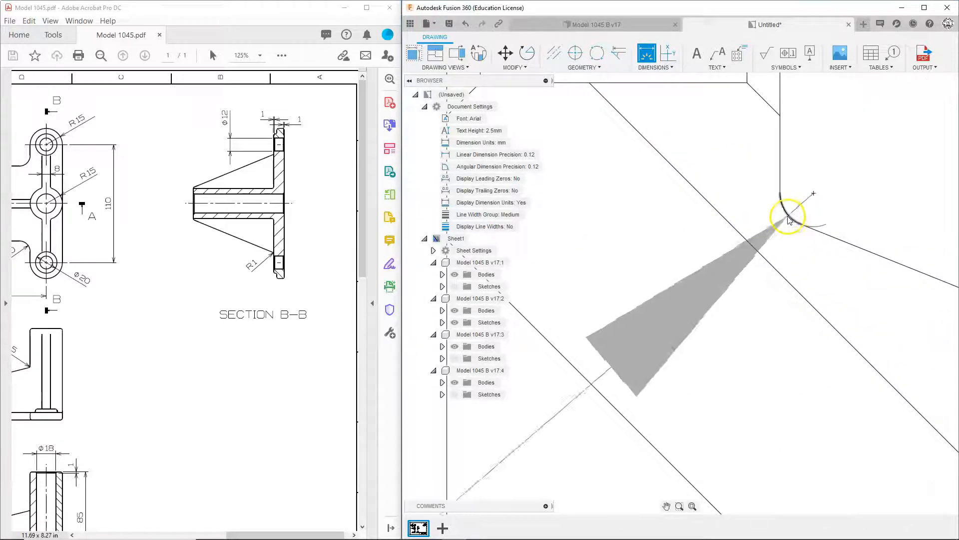
scroll(800, 205, down, 3)
scroll(819, 205, down, 2)
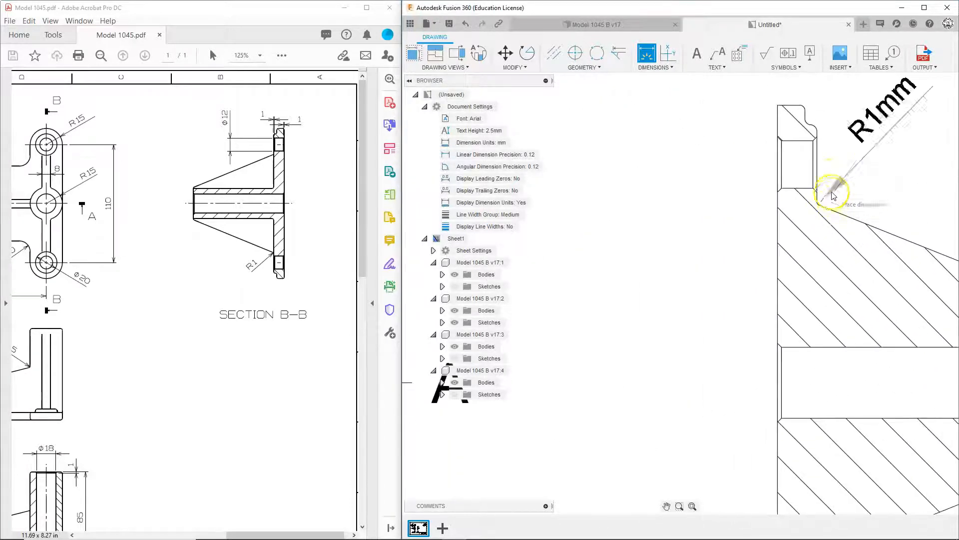
click(866, 175)
scroll(866, 175, down, 6)
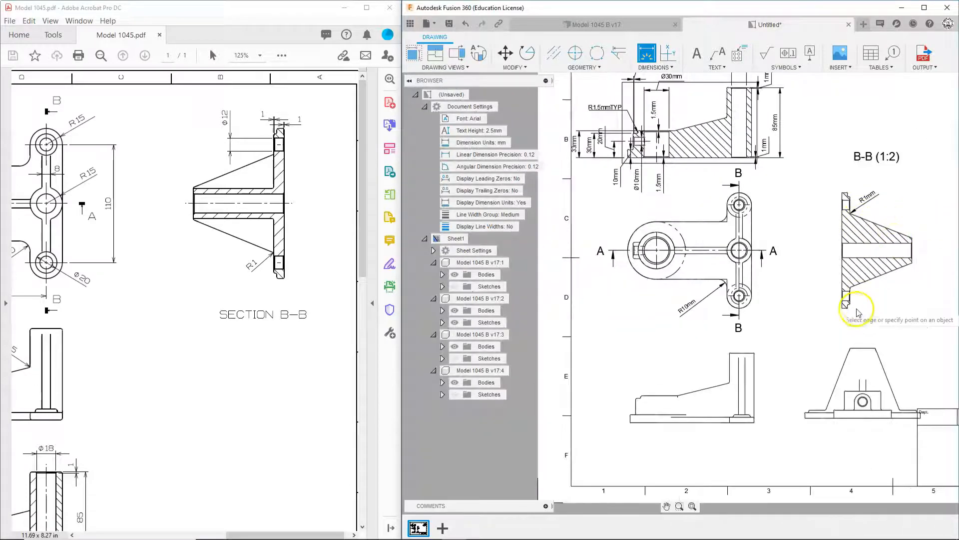
Step: Dimension the bore width of the upper small boss in section B-B, placing it on the flat base side
scroll(178, 330, down, 1)
scroll(178, 330, up, 1)
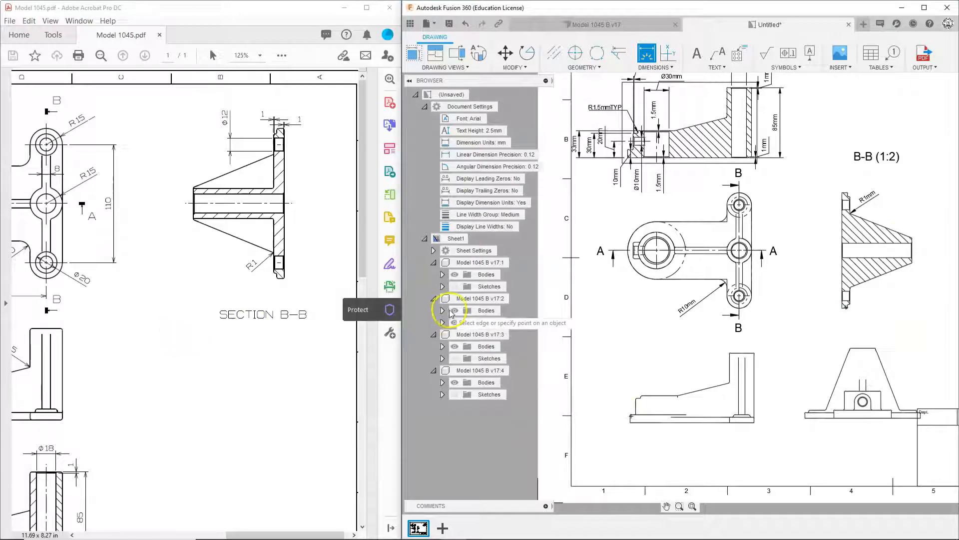
scroll(853, 209, up, 2)
scroll(852, 210, up, 3)
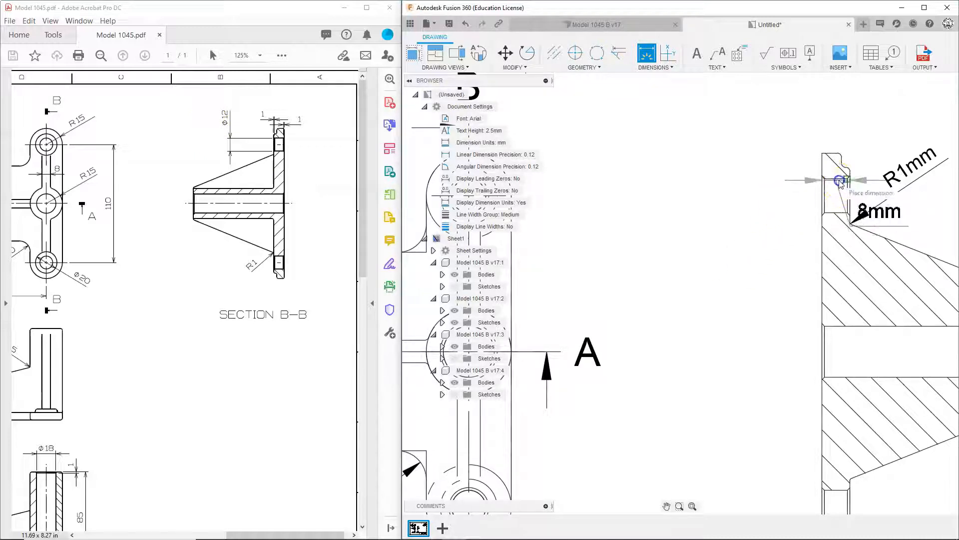
click(841, 212)
click(756, 204)
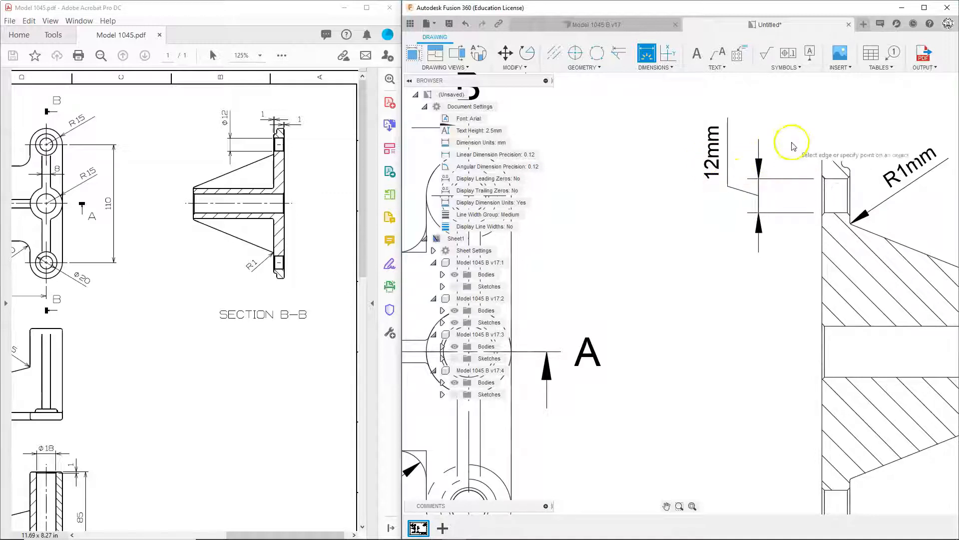
Step: Dimension the chamfer depths at both ends of the upper small boss's bore in section B-B, placing both above the view
scroll(826, 165, up, 3)
click(826, 182)
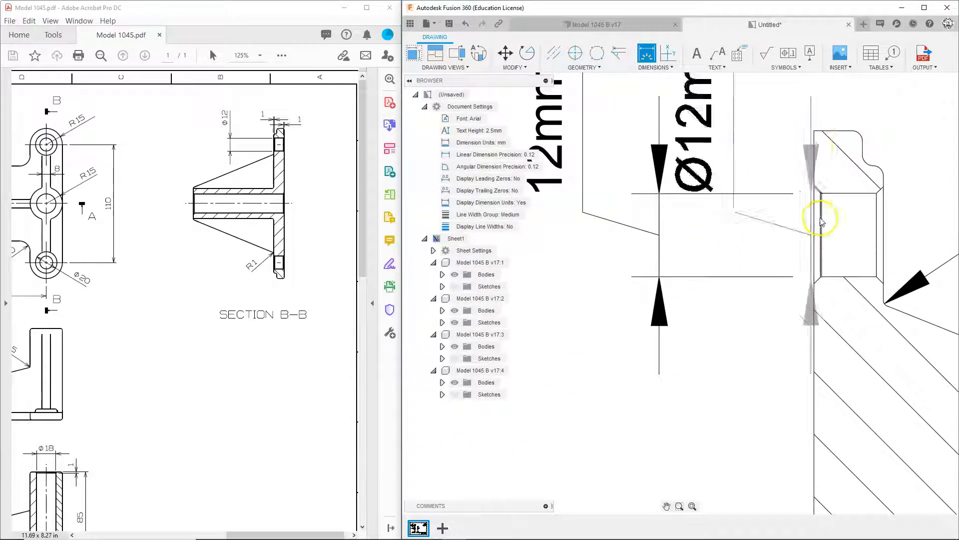
click(815, 229)
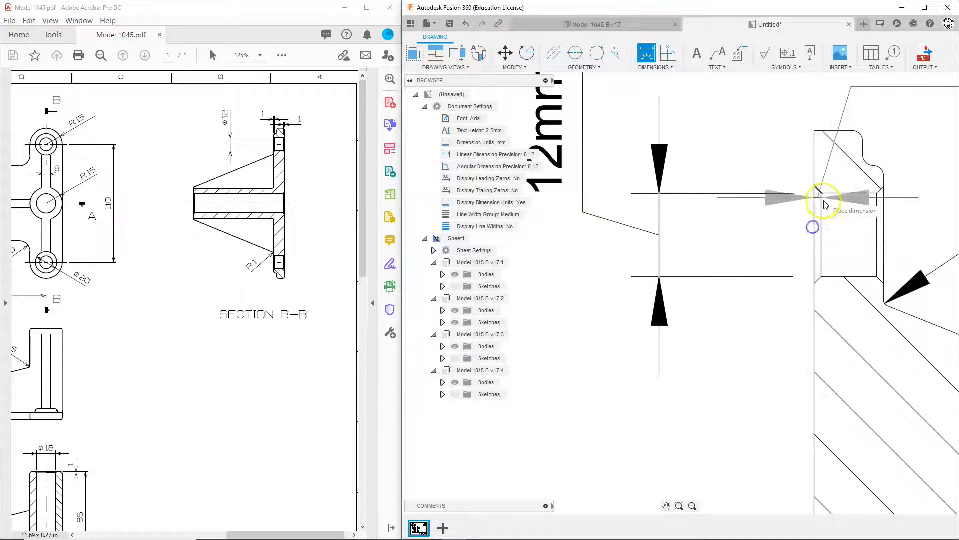
scroll(825, 172, down, 4)
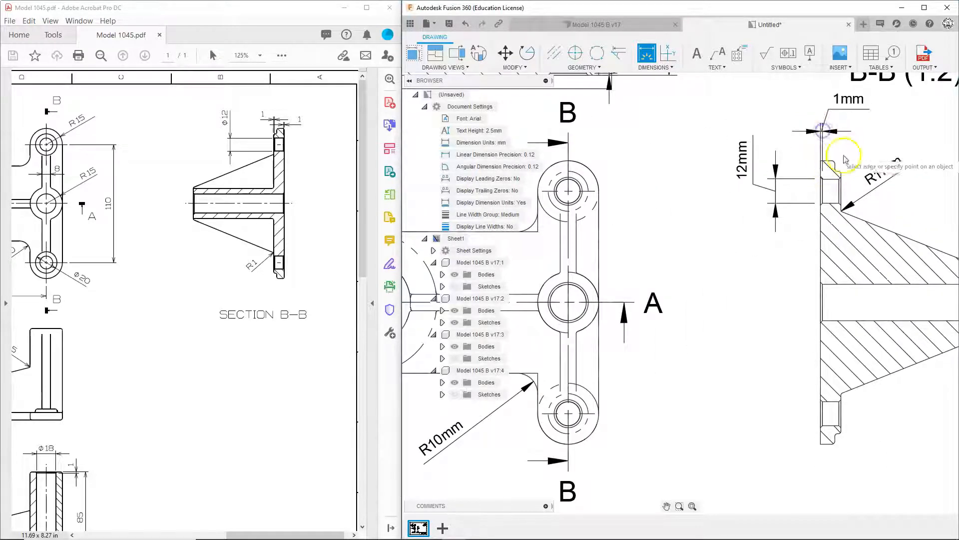
scroll(844, 193, up, 5)
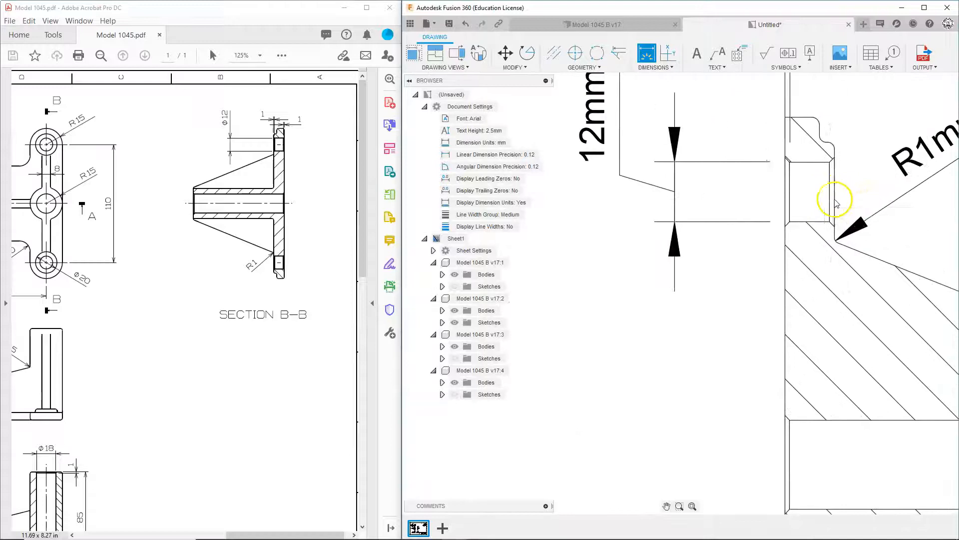
scroll(842, 150, down, 5)
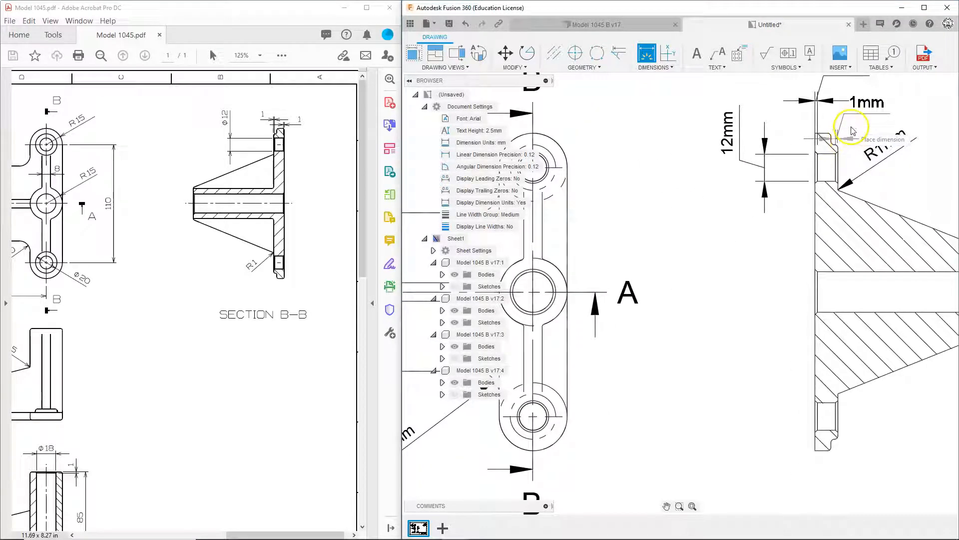
scroll(851, 130, down, 5)
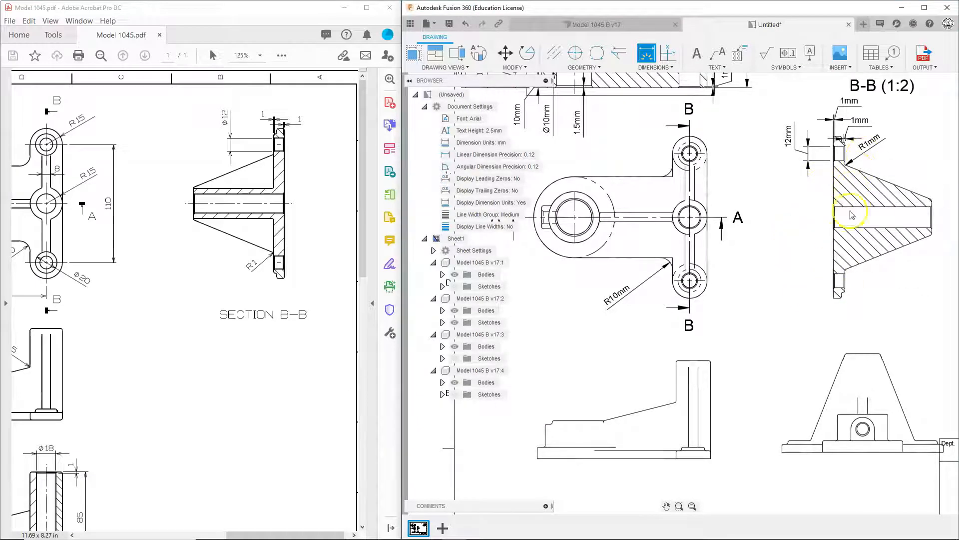
Step: Add a radius dimension to the fillet where the lower rib meets its small end boss in section B-B
scroll(853, 269, up, 3)
scroll(850, 274, up, 5)
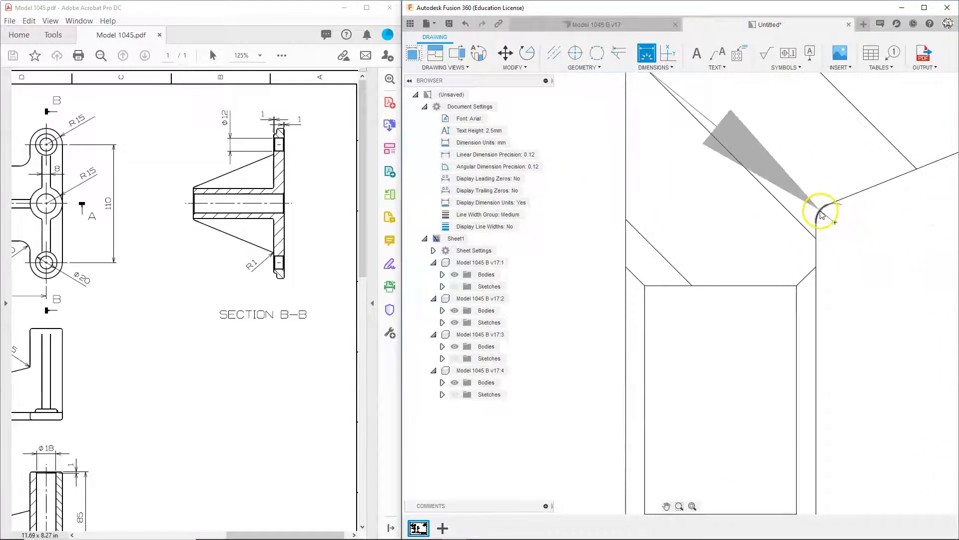
scroll(825, 220, down, 5)
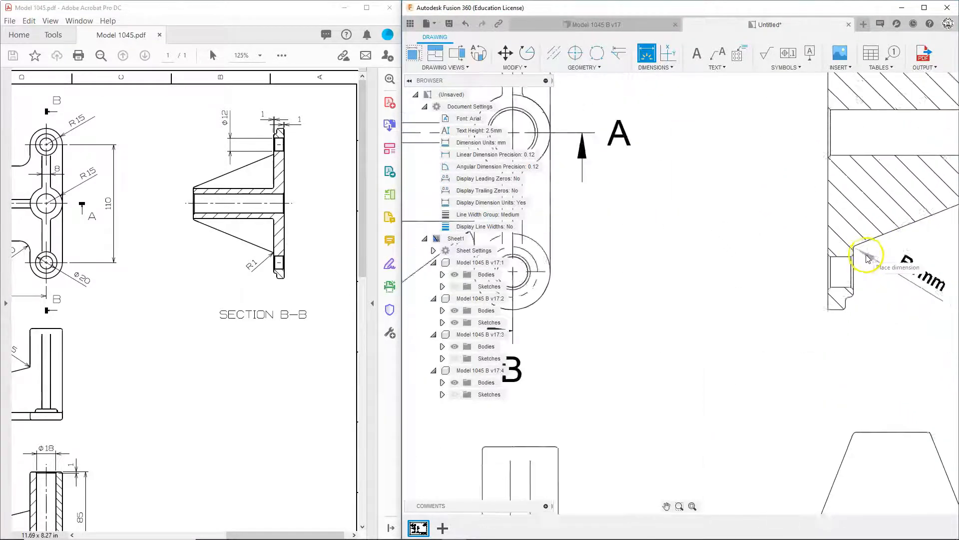
scroll(872, 262, down, 2)
click(872, 270)
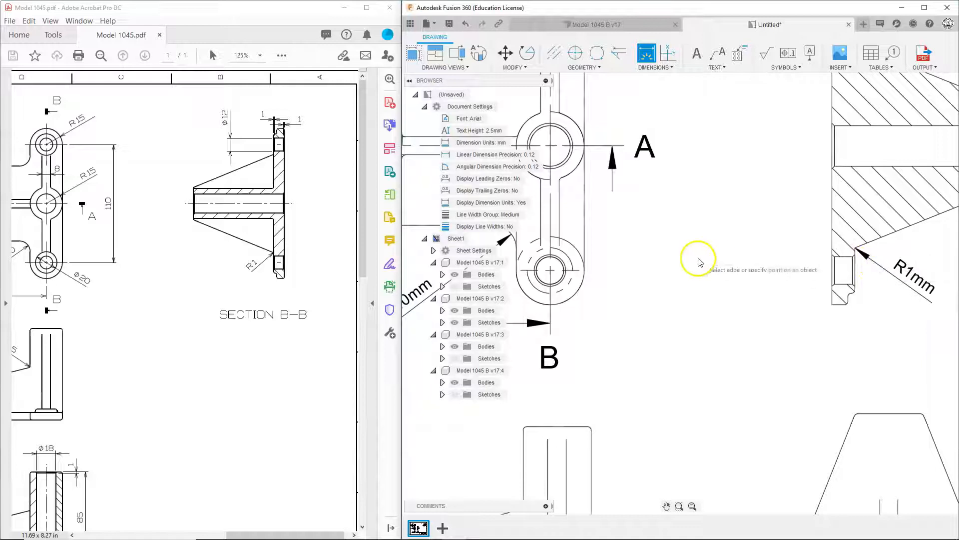
Step: Delete the radius dimension from the upper rib fillet in section B-B
mouse_move(744, 237)
middle_down()
mouse_move(563, 338)
mouse_move(555, 355)
middle_up()
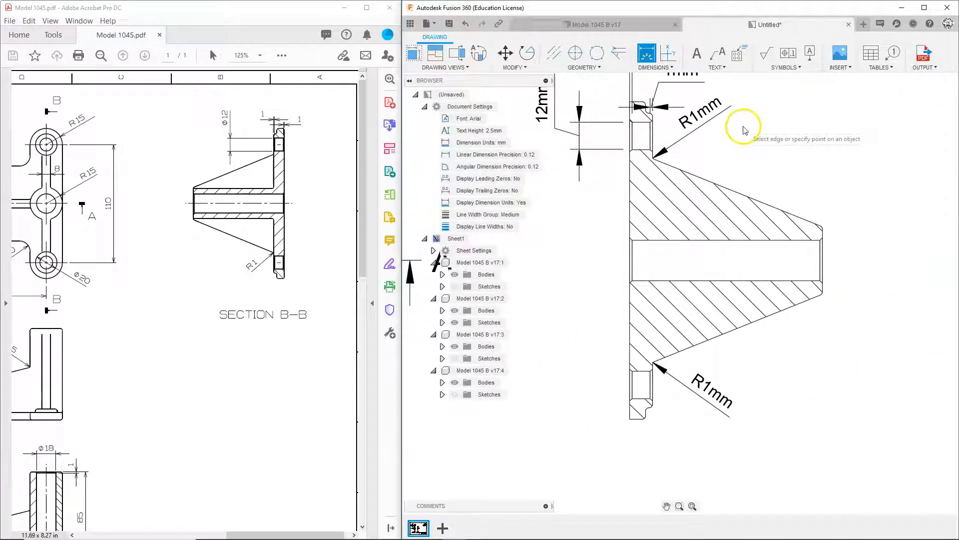
key(Escape)
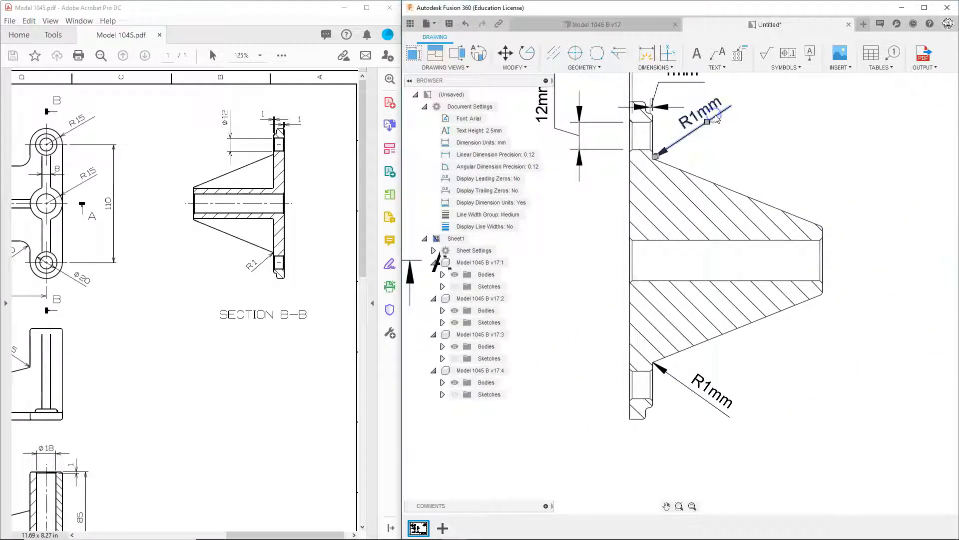
scroll(718, 119, down, 5)
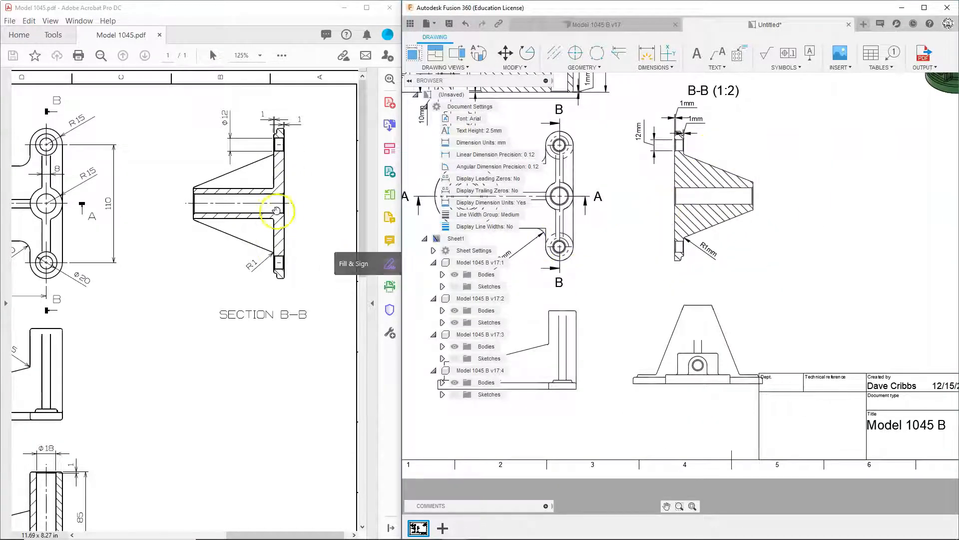
Step: Compare the two undimensioned elevation views on the drawing sheet with the matching views in the reference PDF
middle_drag(612, 292, 736, 205)
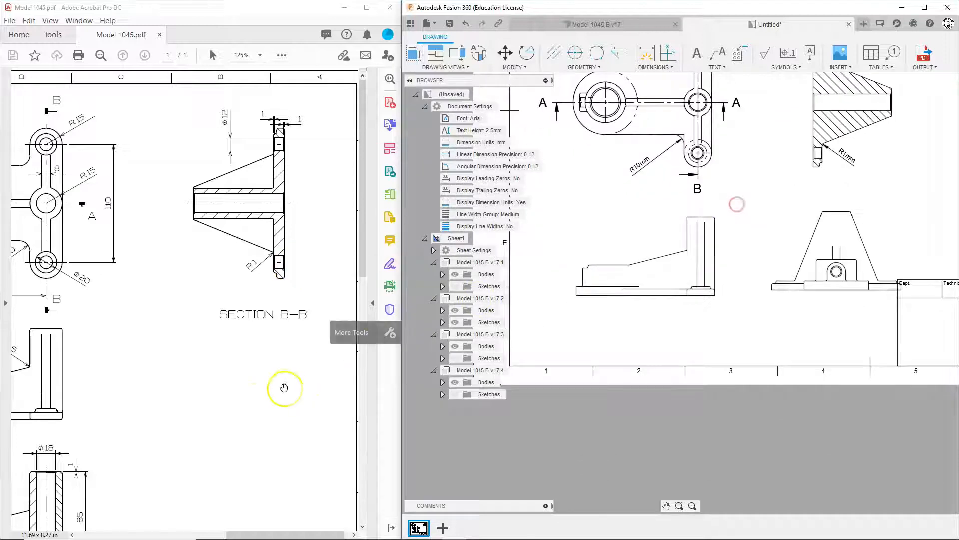
middle_drag(246, 378, 230, 377)
scroll(225, 336, down, 3)
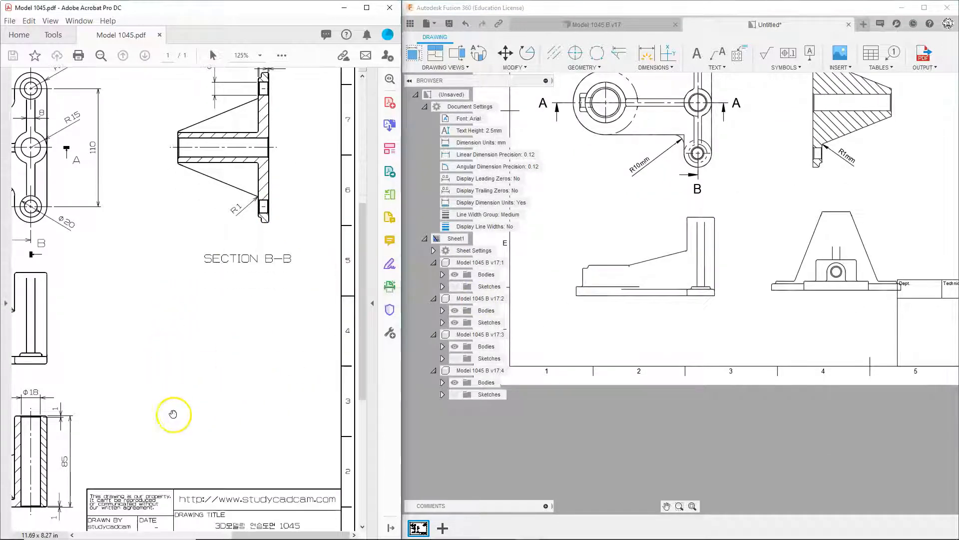
drag(294, 535, 173, 520)
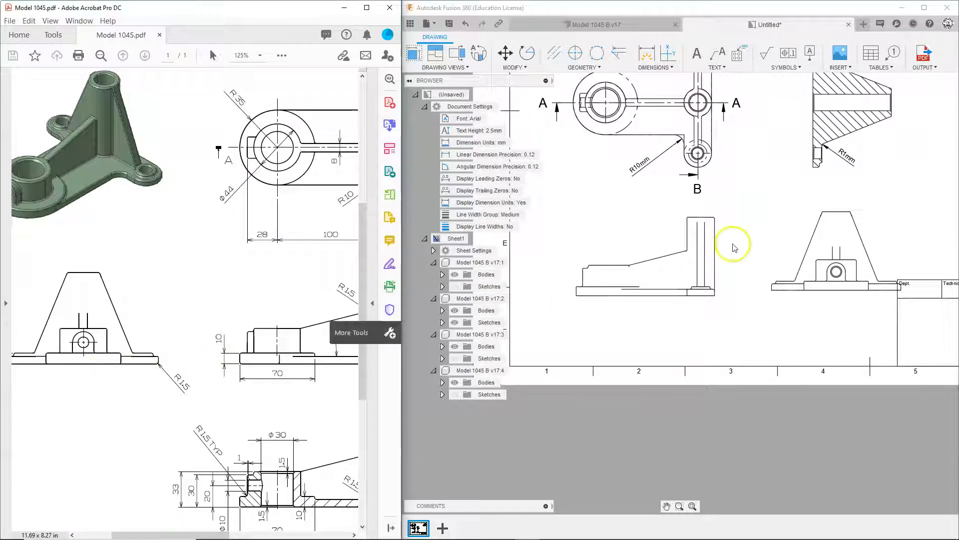
scroll(731, 237, down, 4)
scroll(739, 235, up, 2)
scroll(739, 235, up, 1)
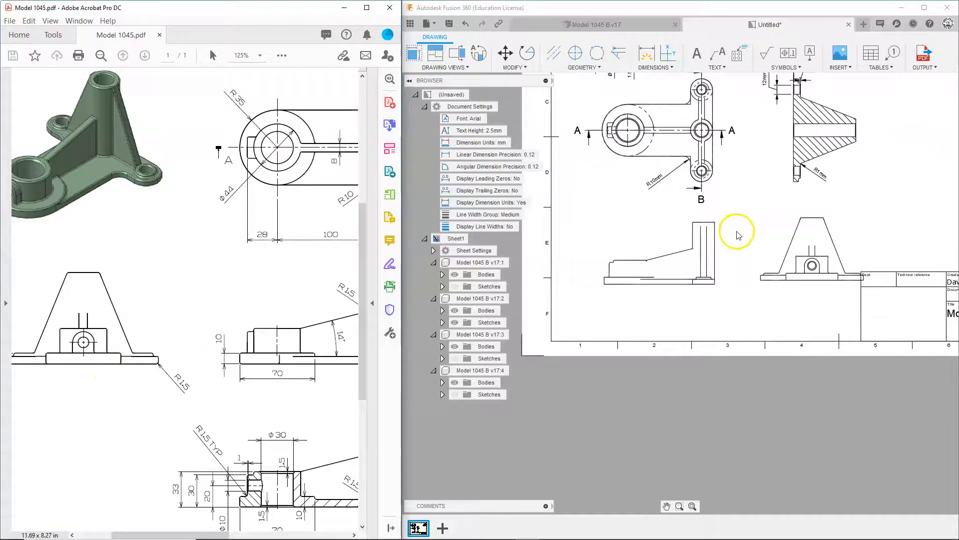
scroll(295, 365, down, 1)
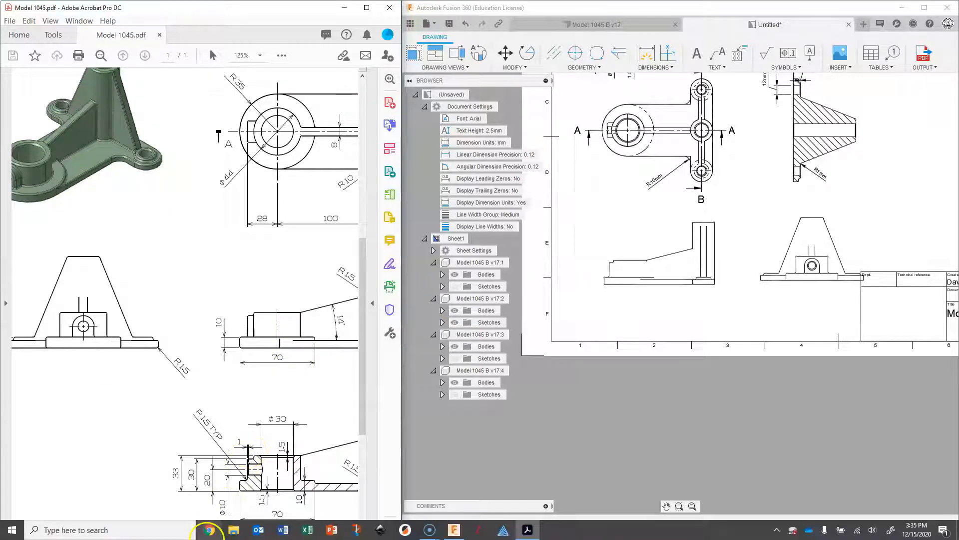
scroll(720, 145, down, 3)
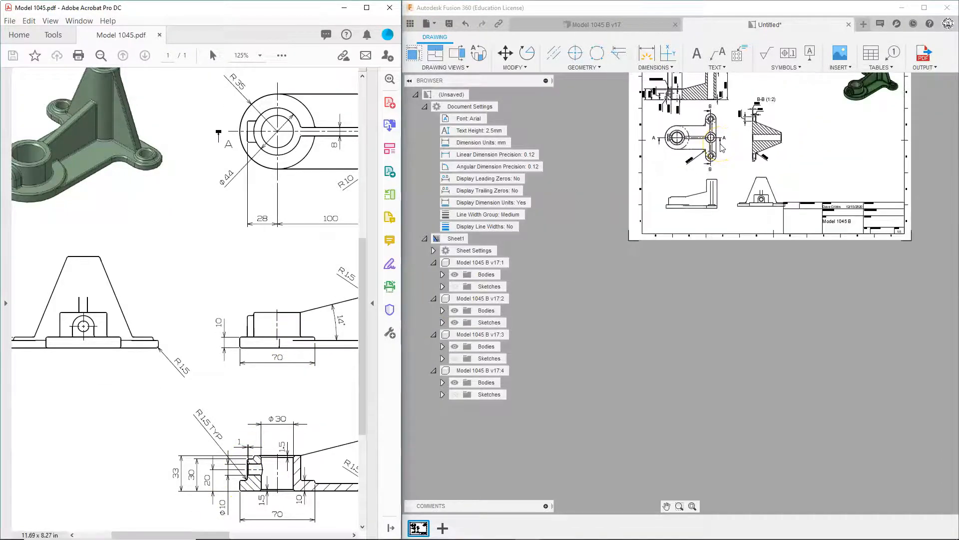
scroll(720, 146, up, 3)
Step: Enlarge the reference PDF around the elevation above section A-A and examine its fillet, rib angle and base dimensions
mouse_move(187, 525)
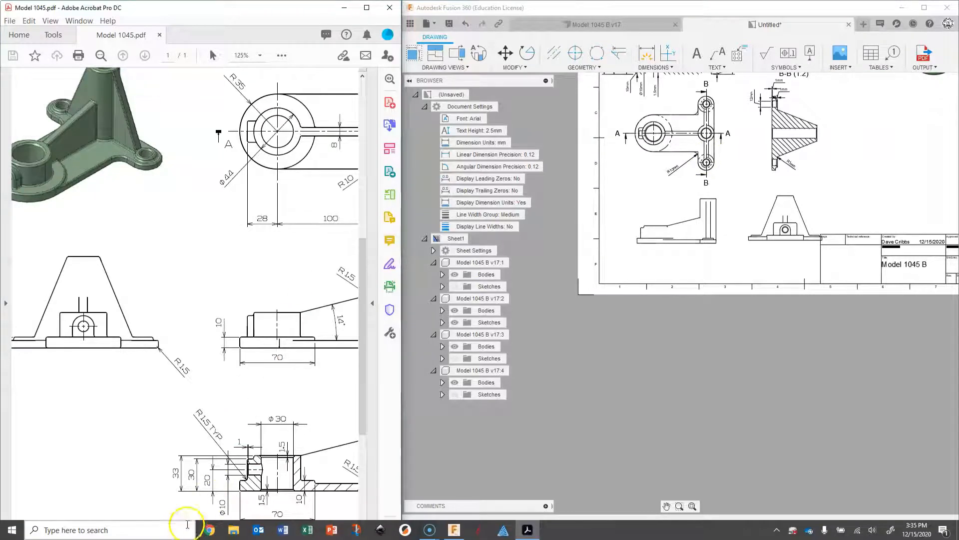
drag(192, 535, 277, 535)
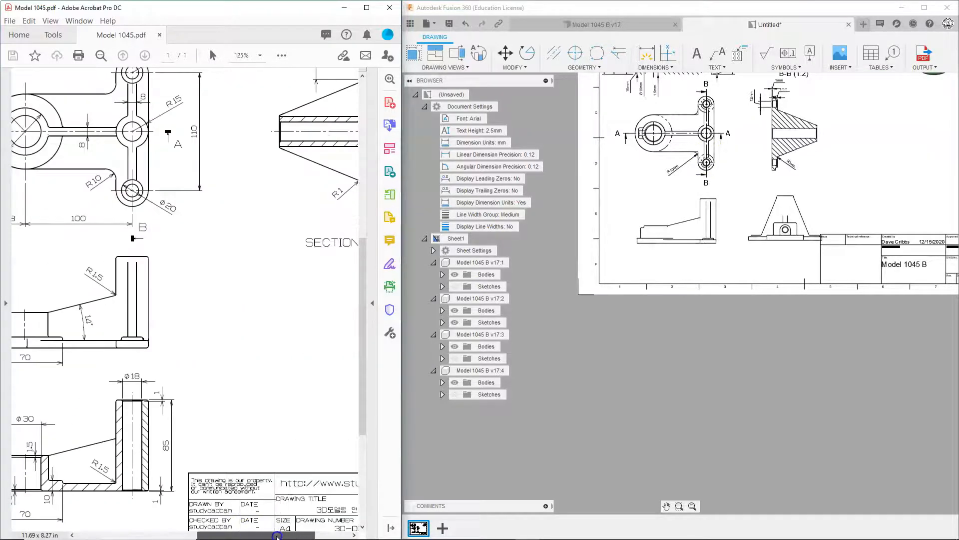
mouse_move(184, 349)
middle_down()
mouse_move(277, 335)
mouse_move(178, 351)
middle_up()
drag(179, 350, 324, 289)
scroll(190, 293, up, 1)
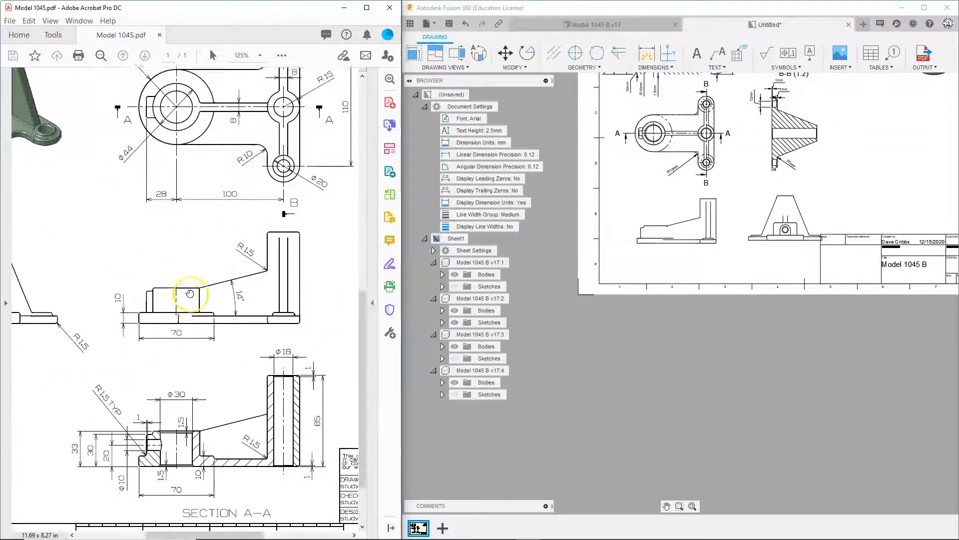
scroll(189, 294, down, 1)
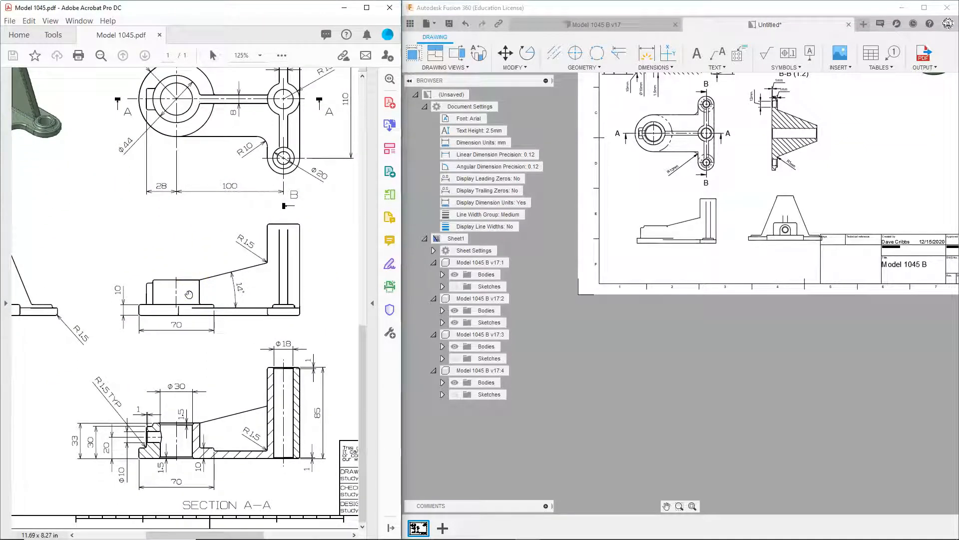
ctrl+scroll(200, 283, up, 1)
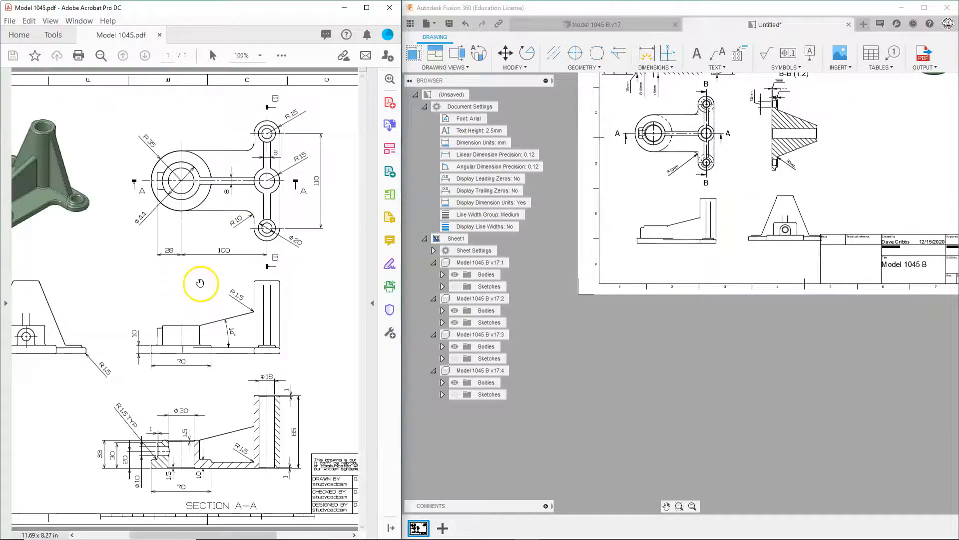
drag(227, 368, 202, 324)
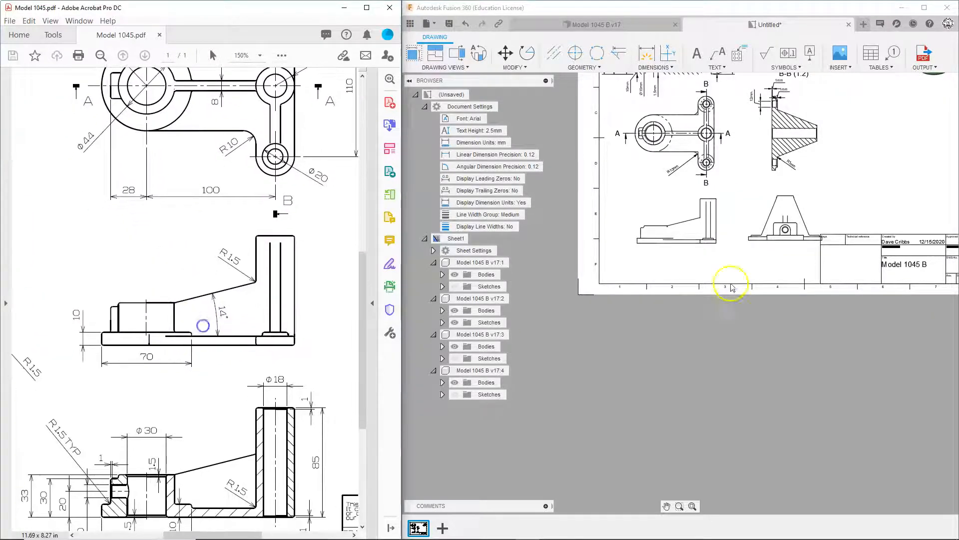
Step: Add a radius dimension to the fillet where the sloped rib meets the tall boss in the side elevation
scroll(675, 241, down, 2)
scroll(676, 241, up, 5)
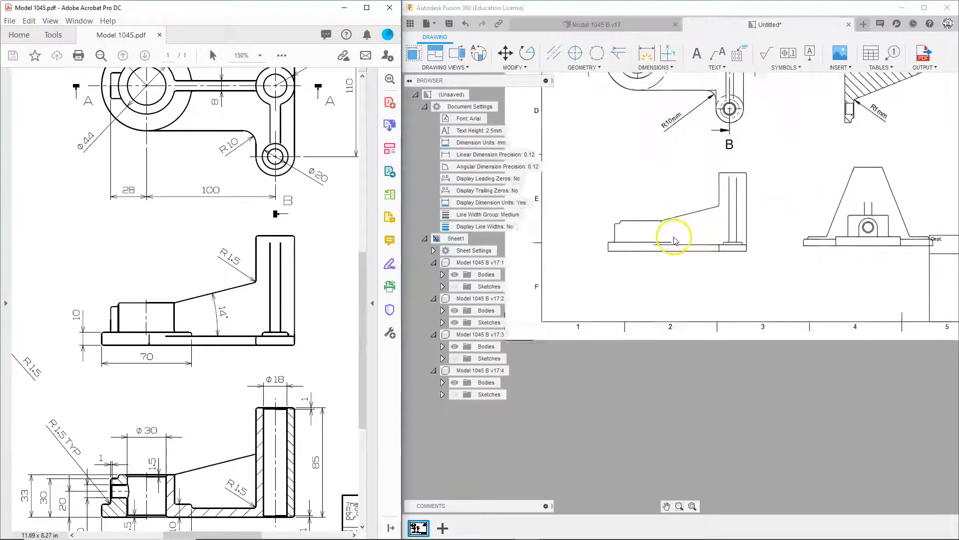
click(640, 58)
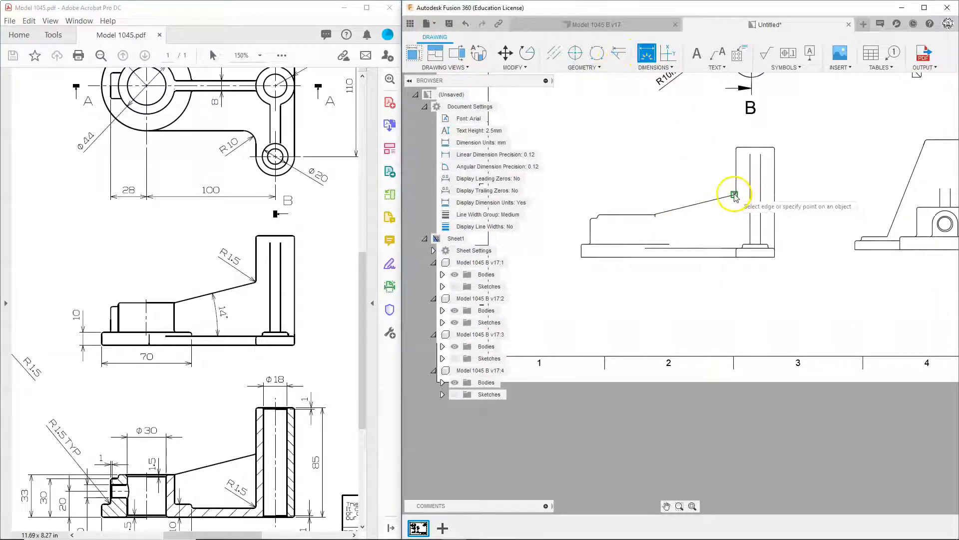
scroll(734, 195, up, 4)
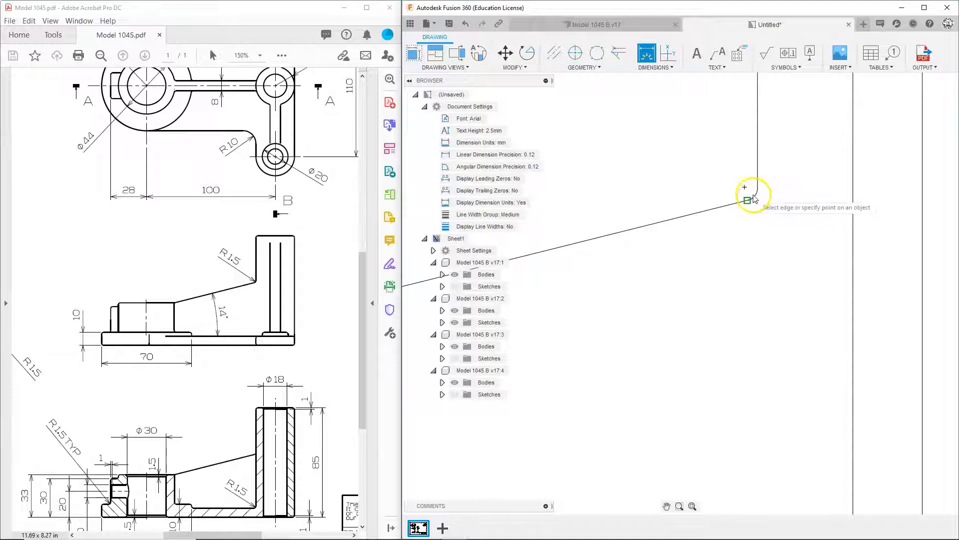
click(754, 197)
scroll(740, 189, down, 1)
scroll(741, 188, down, 3)
click(664, 151)
Step: Dimension the angle between the rib's sloped edge and the base arm's upper edge in the side elevation
click(645, 208)
click(654, 306)
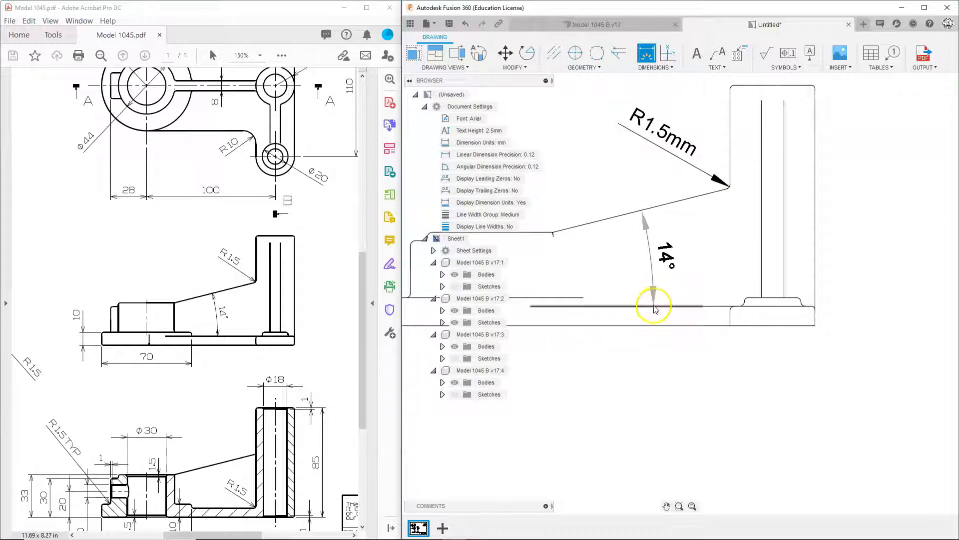
click(652, 268)
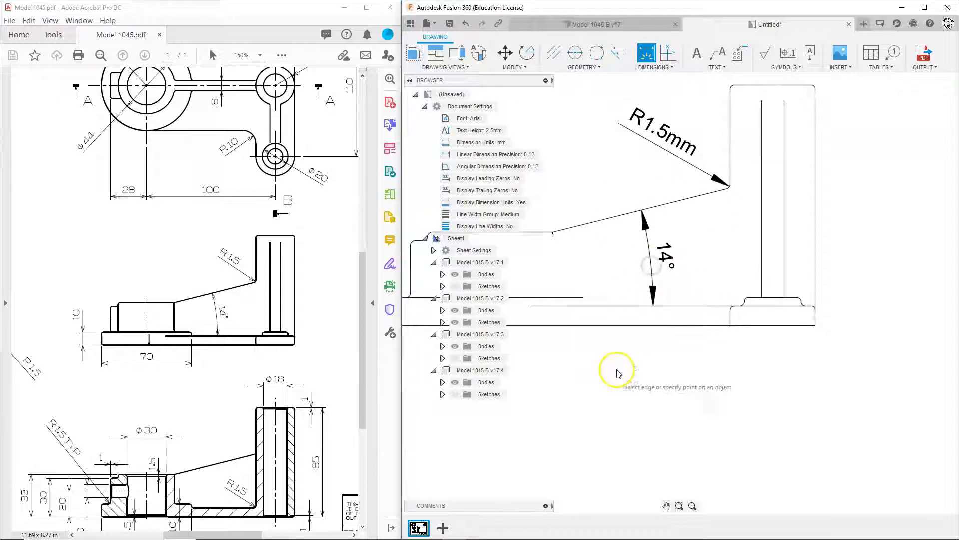
Step: Try to dimension the round base's length from its outer edge to the end of its upper line in the side elevation
scroll(554, 338, down, 1)
mouse_move(554, 339)
middle_down()
mouse_move(732, 337)
mouse_move(703, 327)
middle_up()
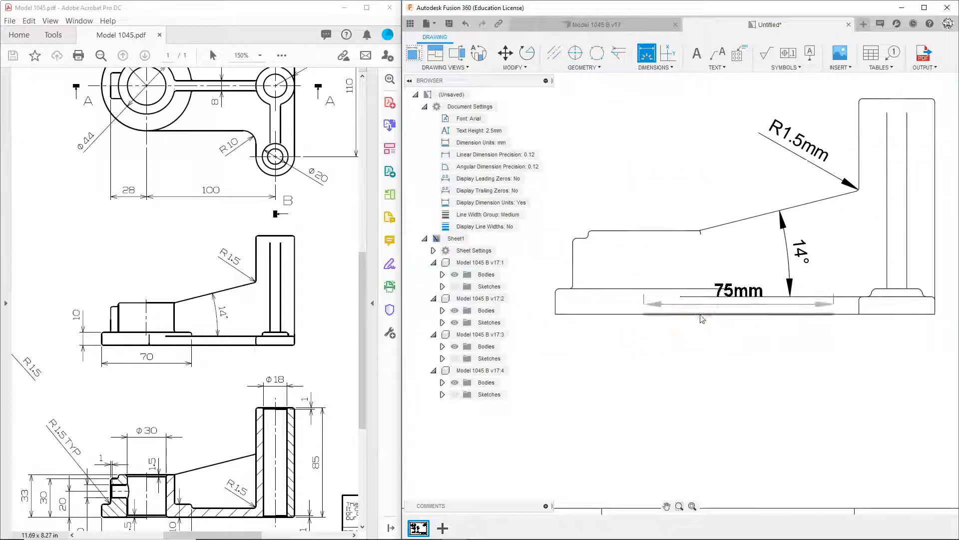
click(729, 297)
click(729, 289)
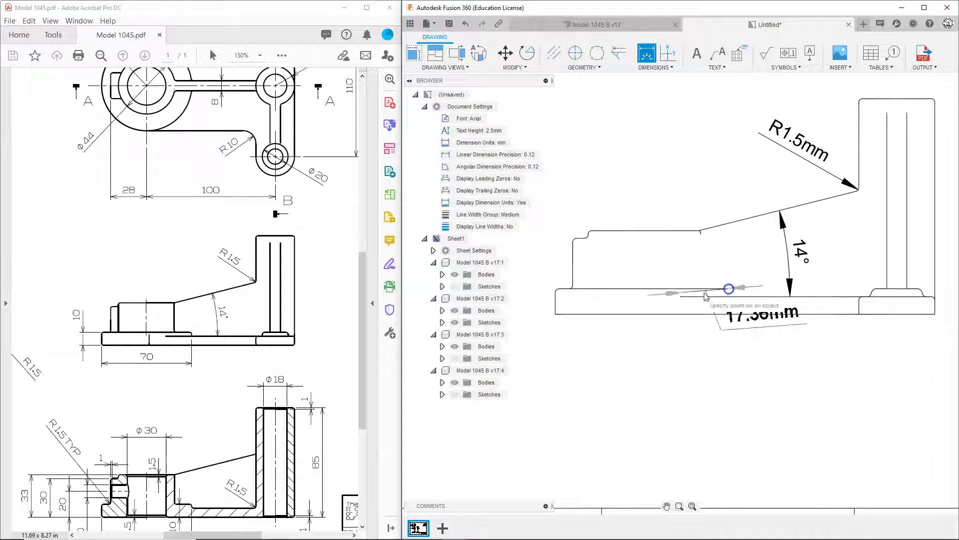
click(556, 303)
click(623, 347)
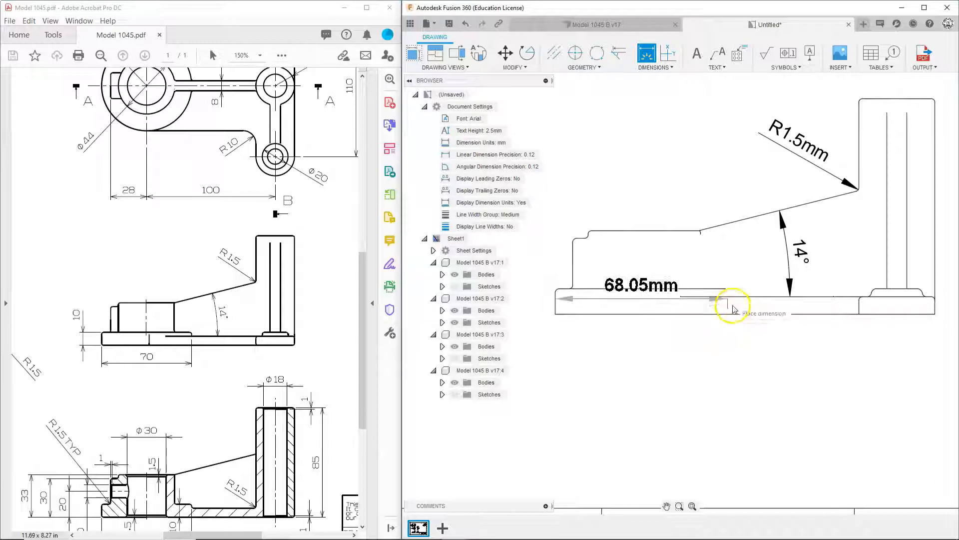
scroll(727, 289, up, 5)
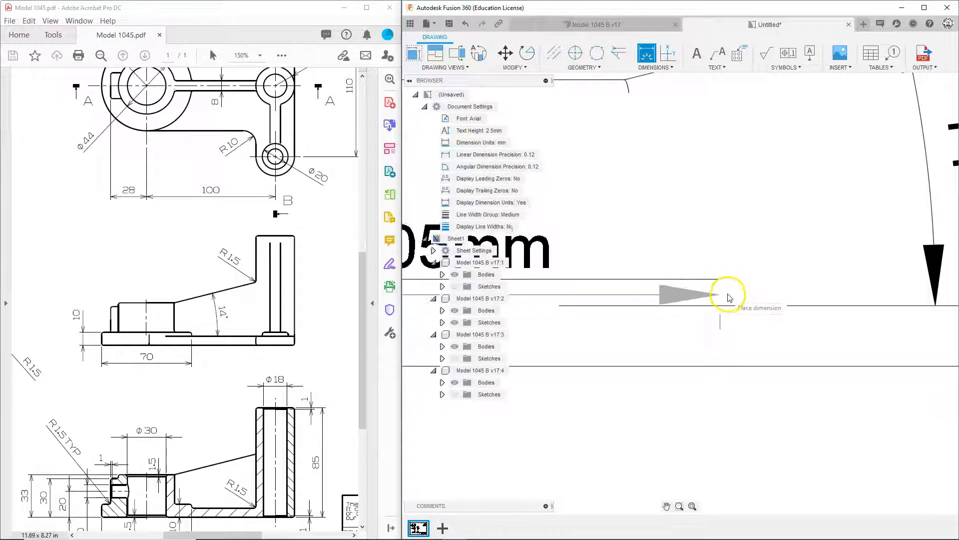
scroll(718, 297, down, 4)
scroll(664, 307, down, 2)
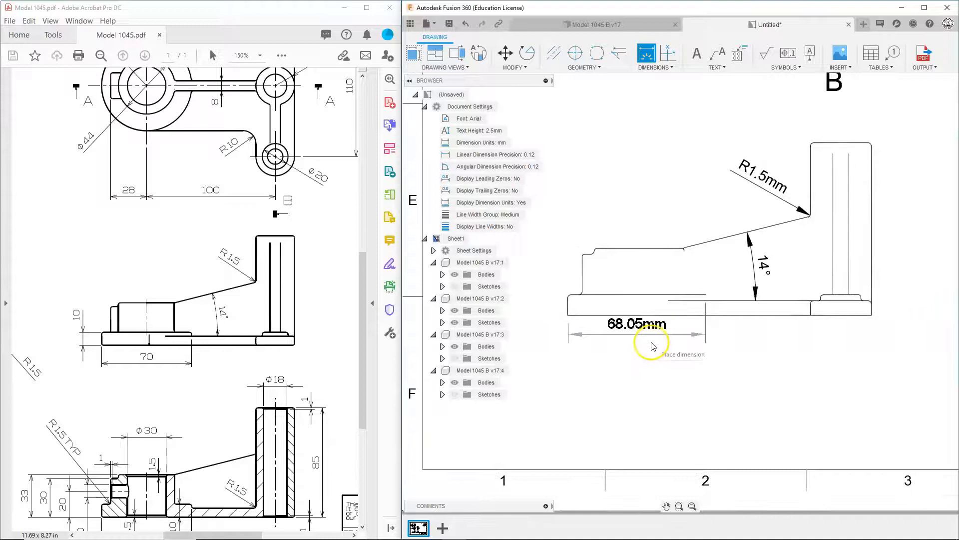
key(Escape)
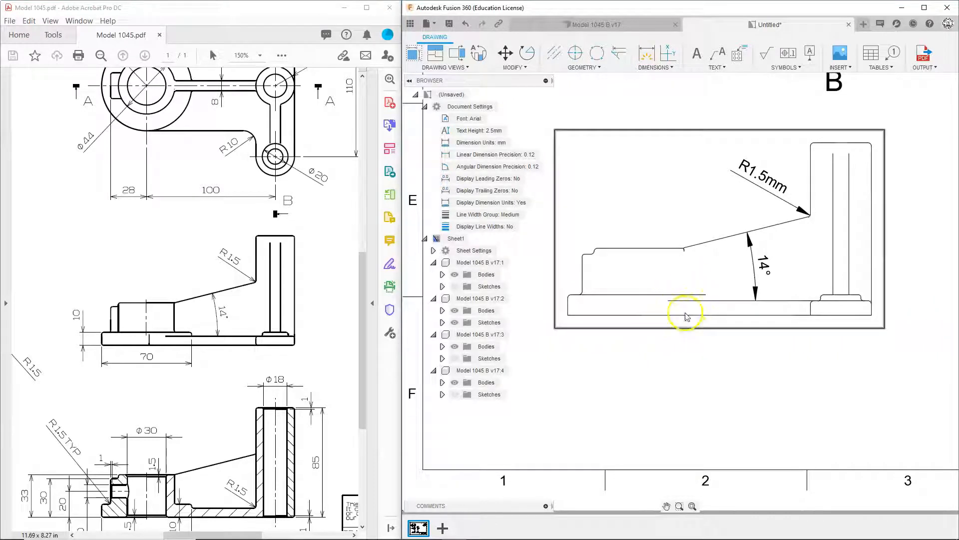
Step: Check the side elevation's view settings and show only Sketch2 from its sketches in that view
scroll(687, 317, down, 3)
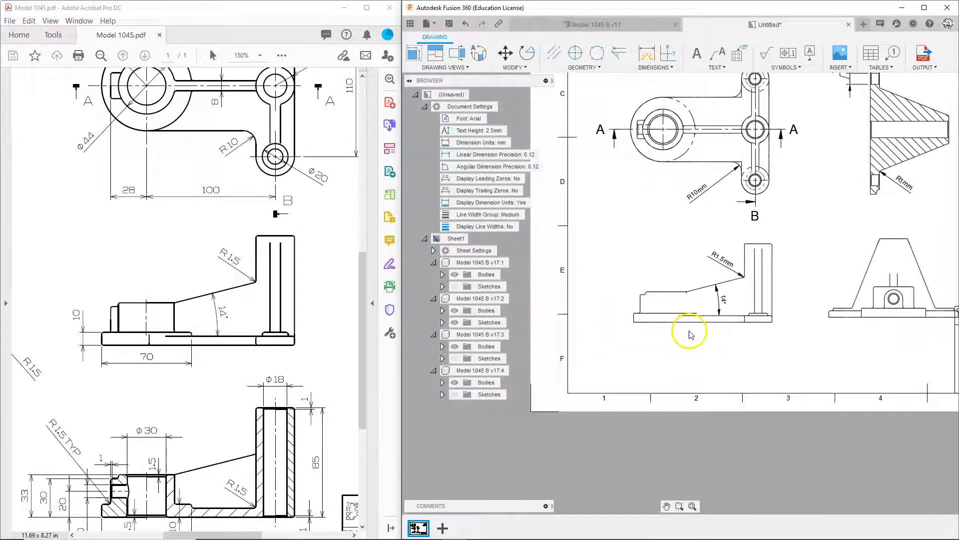
double_click(678, 302)
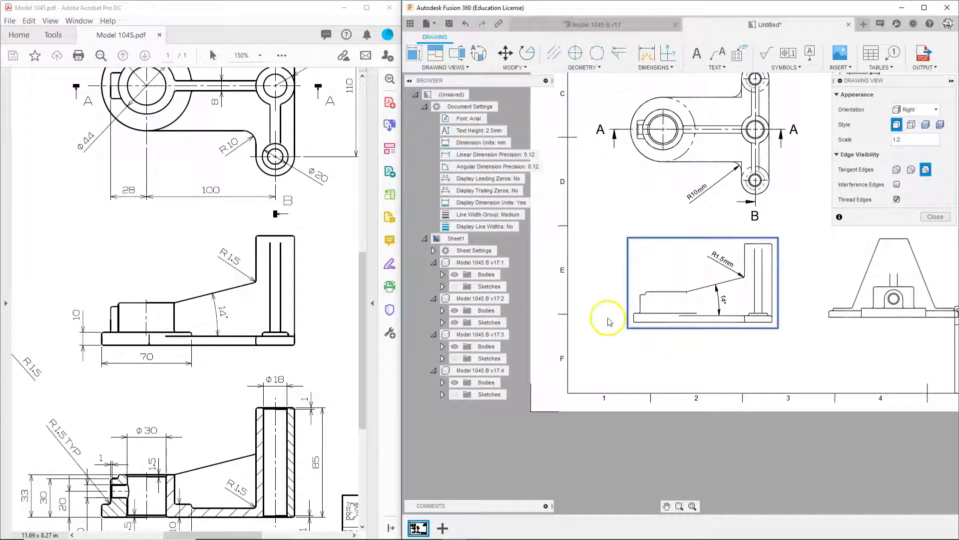
click(944, 219)
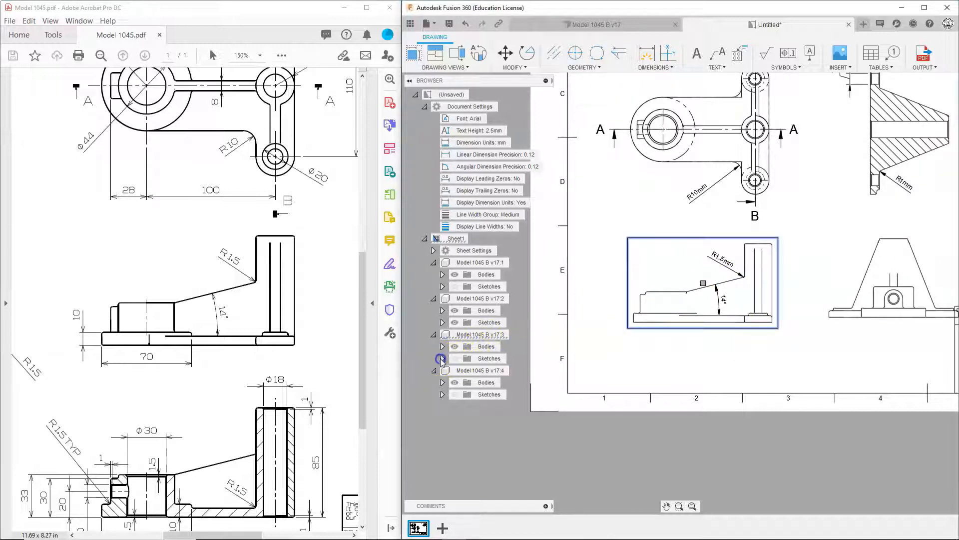
click(442, 359)
click(454, 359)
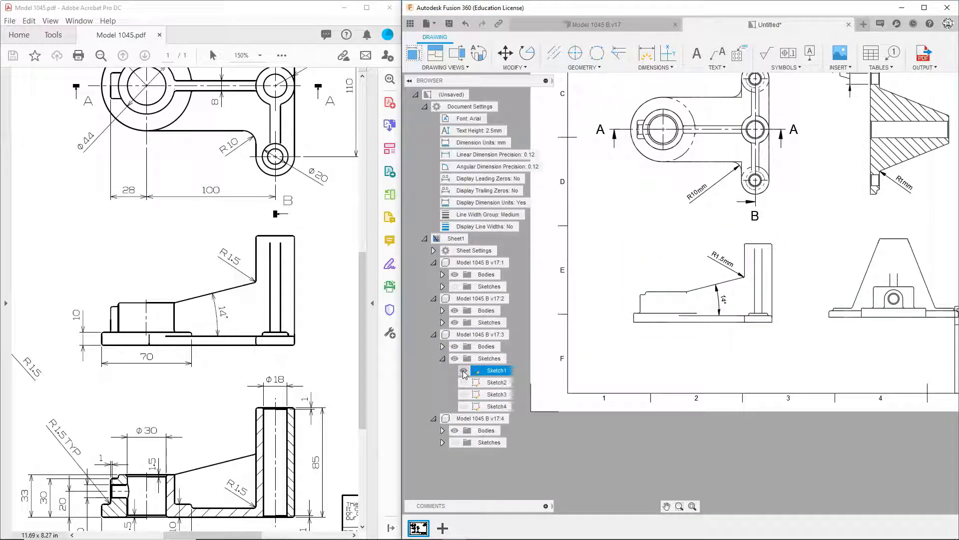
click(463, 371)
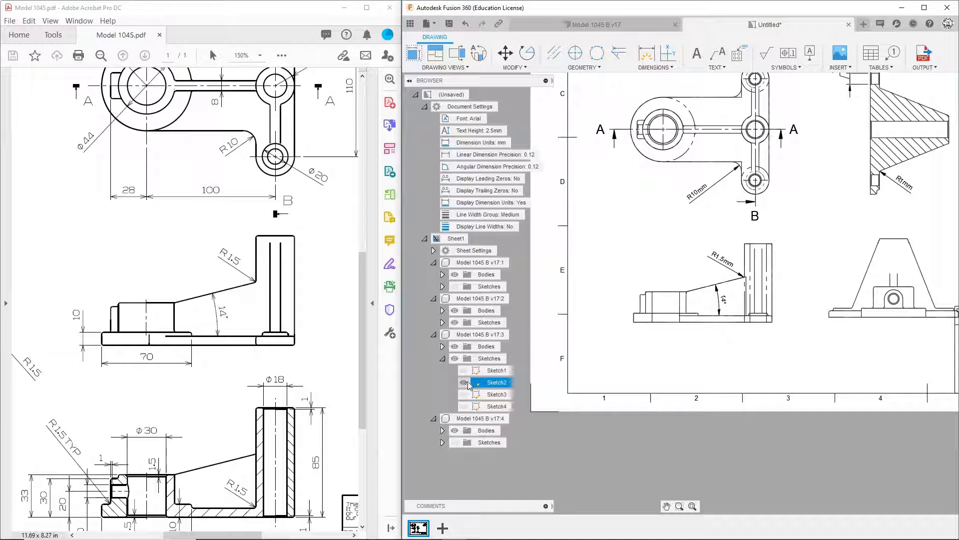
click(696, 268)
Step: Examine Sketch2's lines against the rib, boss and base edges in the side elevation, and hide the sketch again
scroll(658, 317, up, 2)
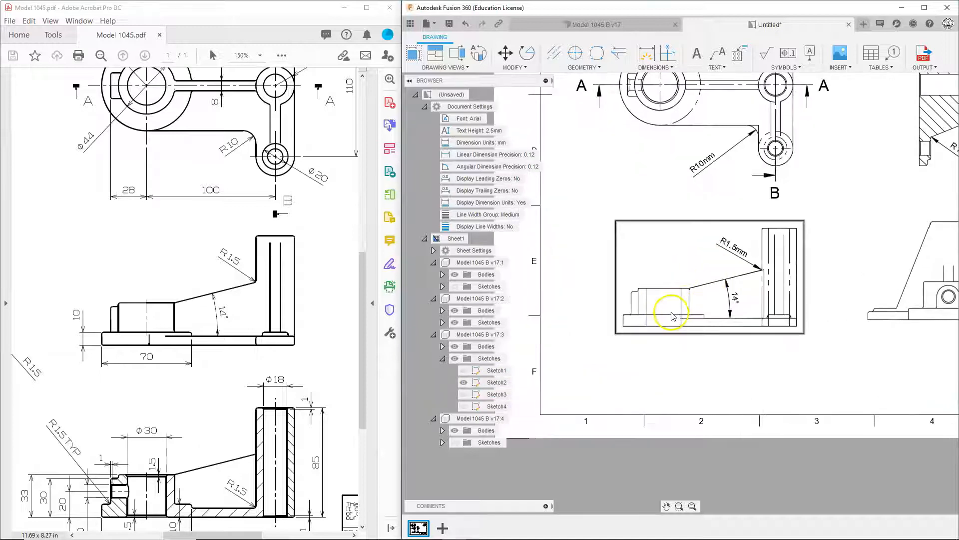
scroll(672, 316, up, 2)
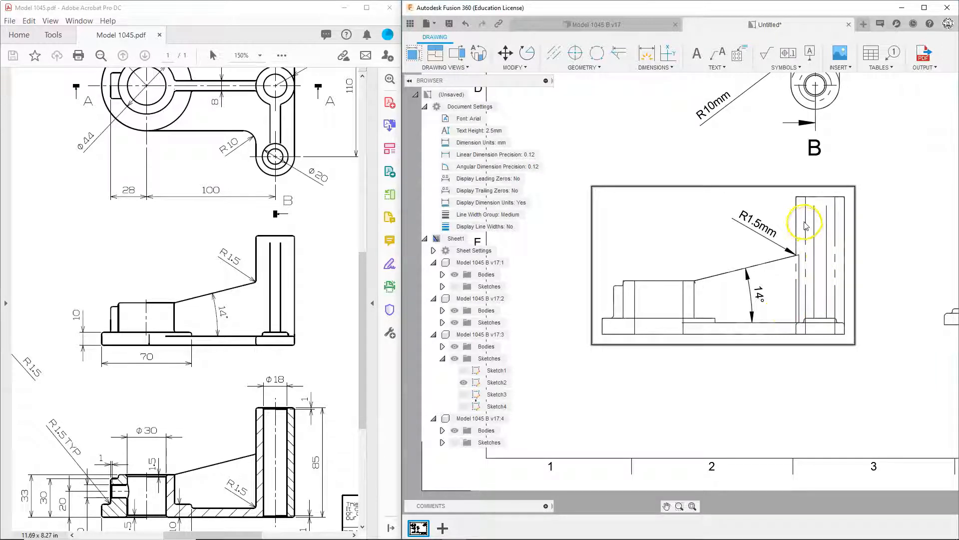
scroll(806, 257, up, 6)
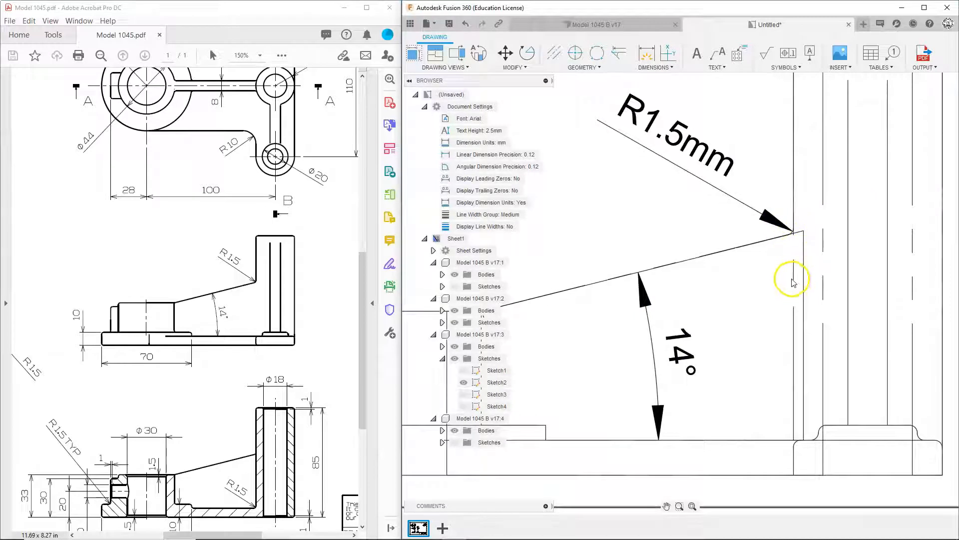
scroll(794, 283, down, 4)
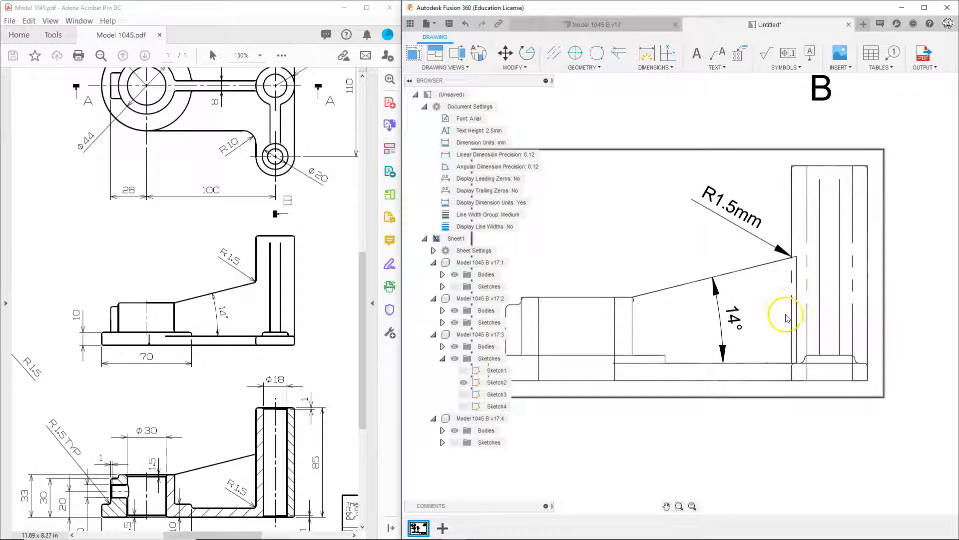
scroll(790, 306, down, 3)
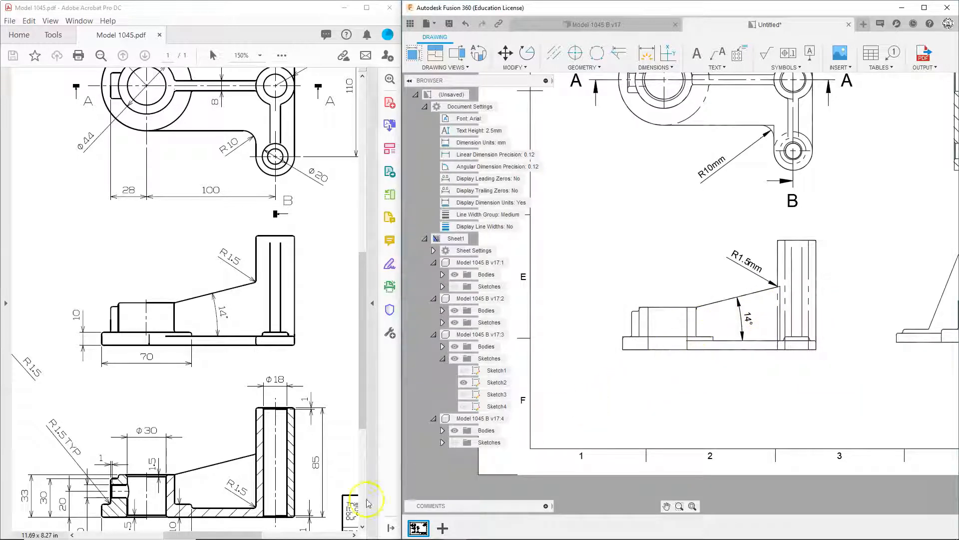
click(463, 384)
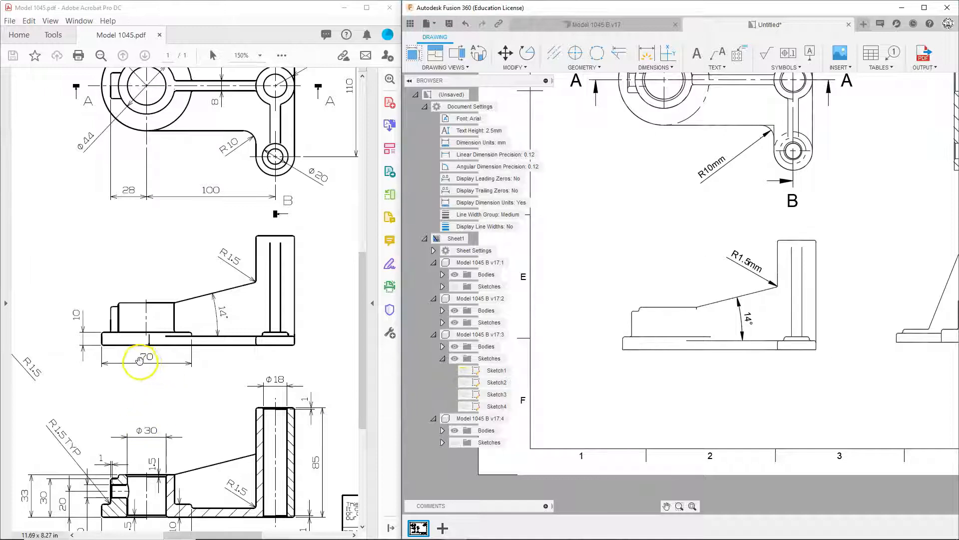
Step: Dimension the round base's thickness between its upper and lower edges, placing the dimension beside its outer end in the side elevation
scroll(159, 361, up, 3)
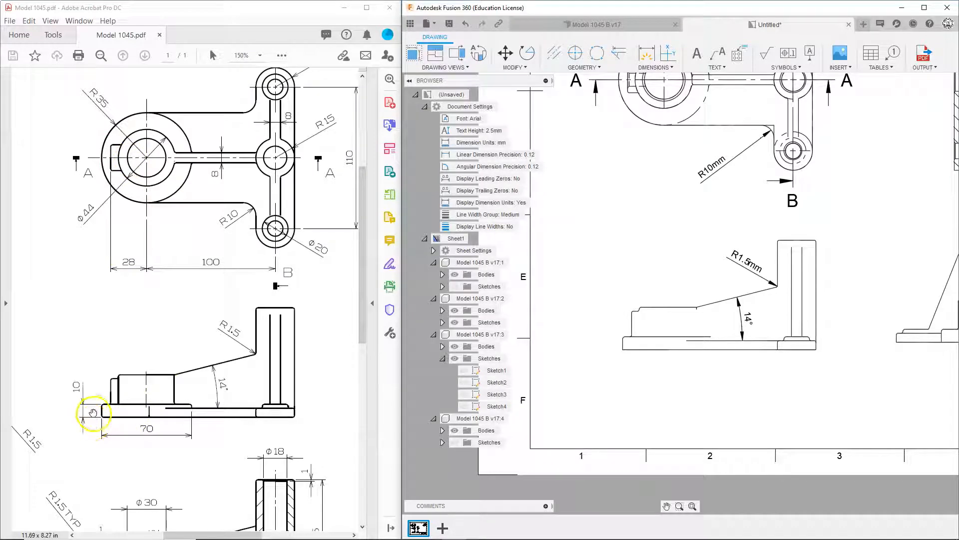
click(645, 55)
scroll(628, 325, up, 6)
click(632, 249)
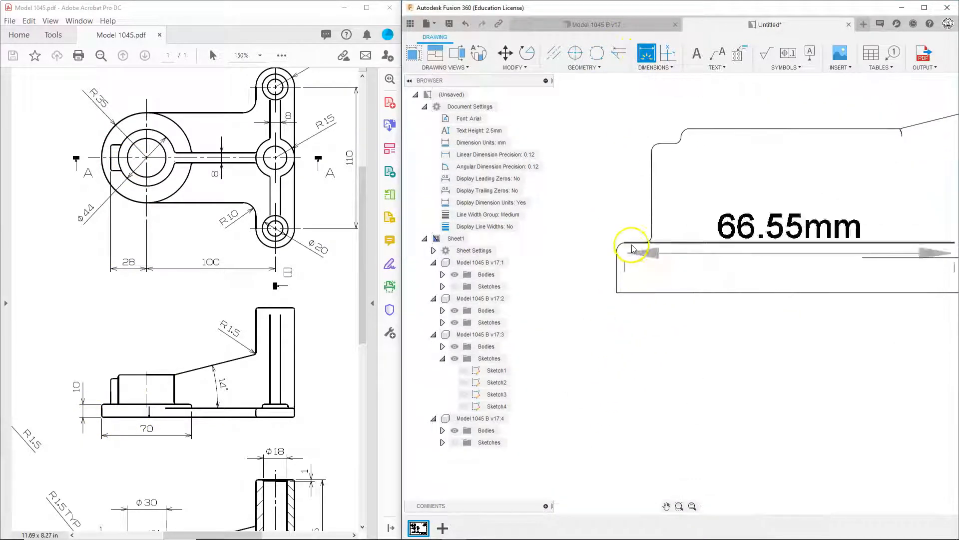
click(635, 292)
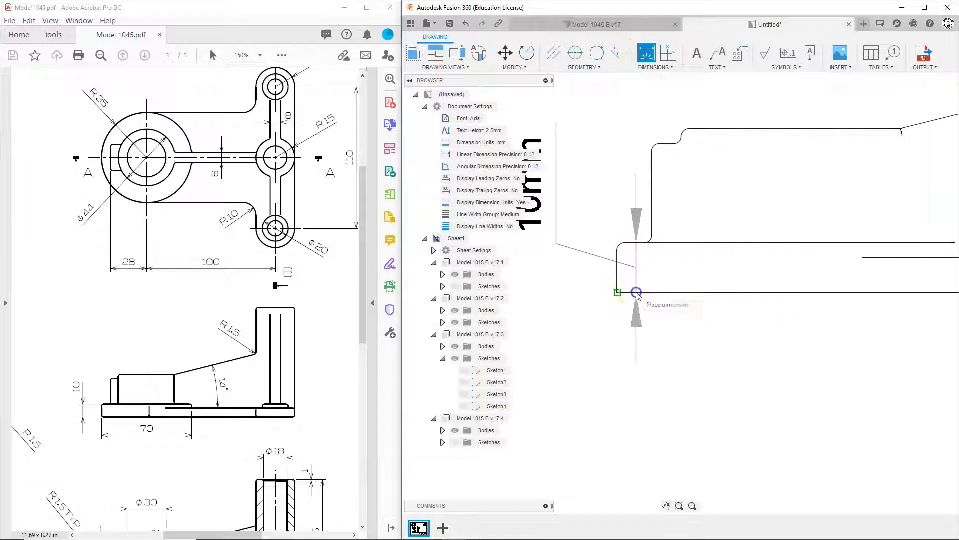
click(586, 289)
scroll(622, 300, down, 5)
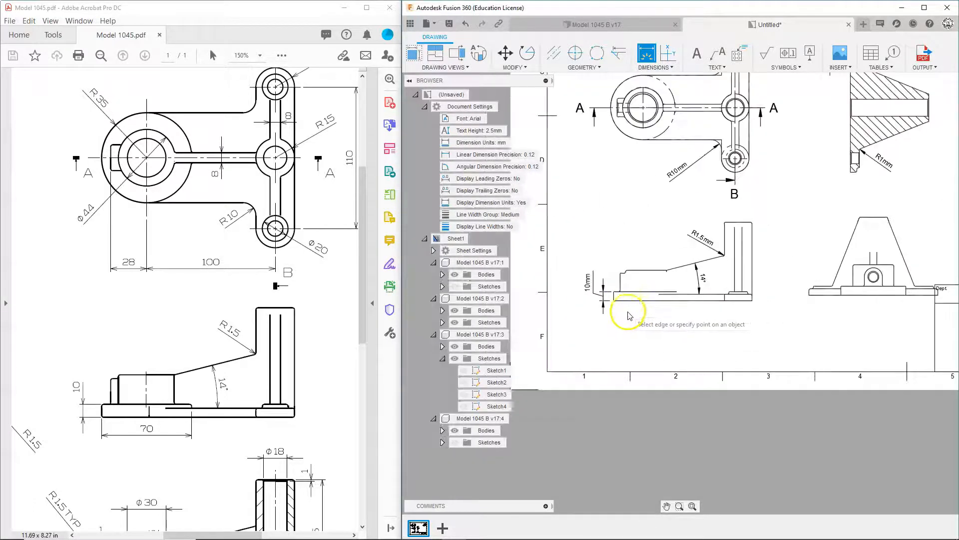
Step: Examine the reference PDF's front elevation and shaded view around the base's lower edge, where the R1.5 fillet is called out
scroll(734, 328, down, 5)
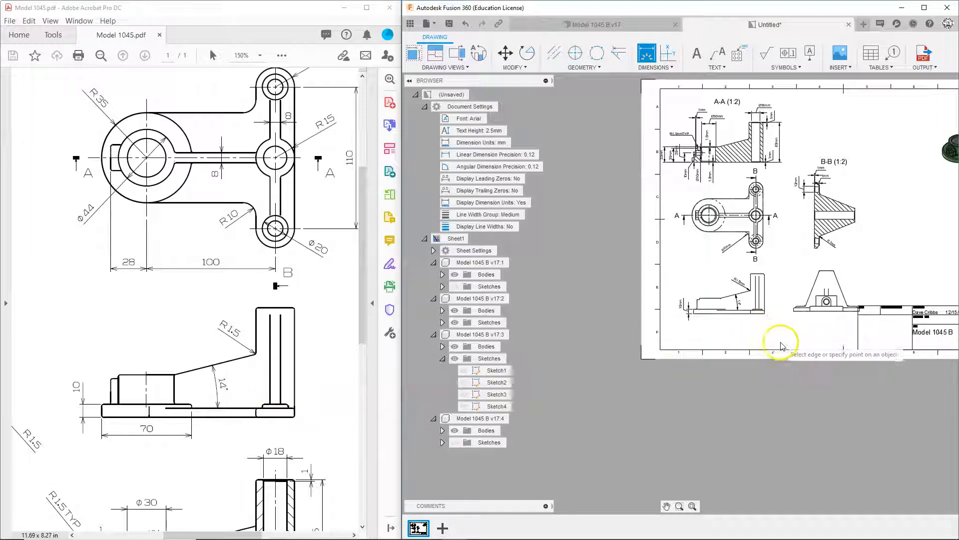
mouse_move(128, 462)
mouse_down()
mouse_move(278, 306)
mouse_move(345, 332)
mouse_up()
scroll(824, 324, up, 5)
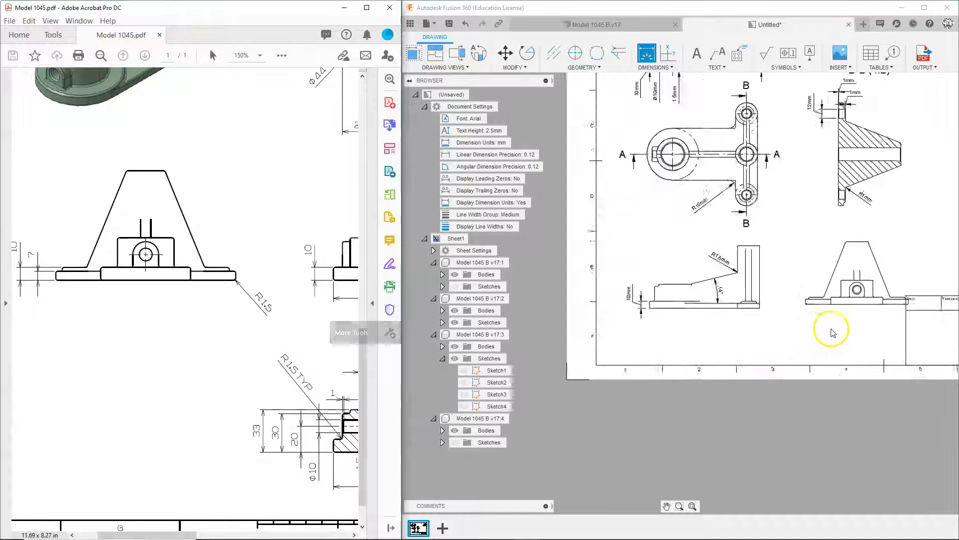
scroll(210, 294, down, 1)
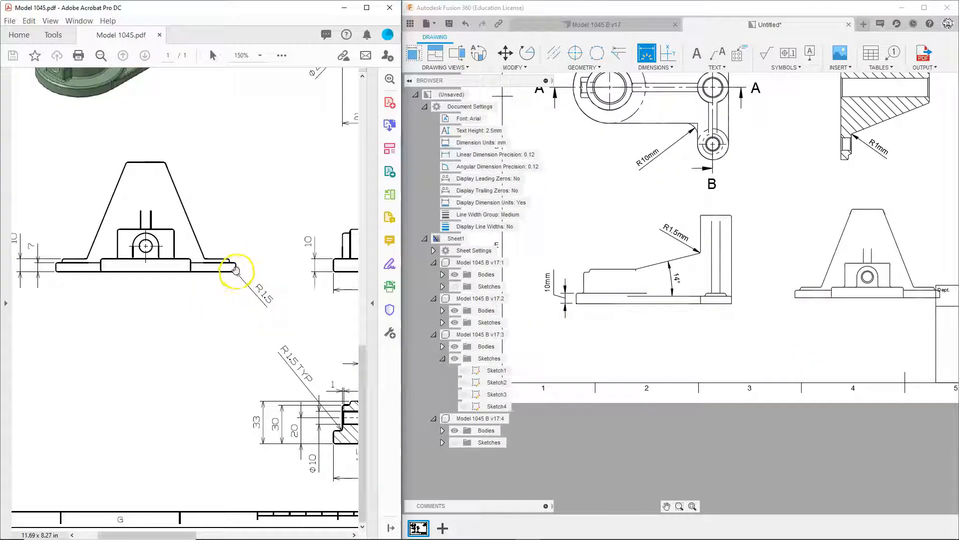
ctrl+scroll(237, 271, up, 4)
ctrl+scroll(235, 274, down, 4)
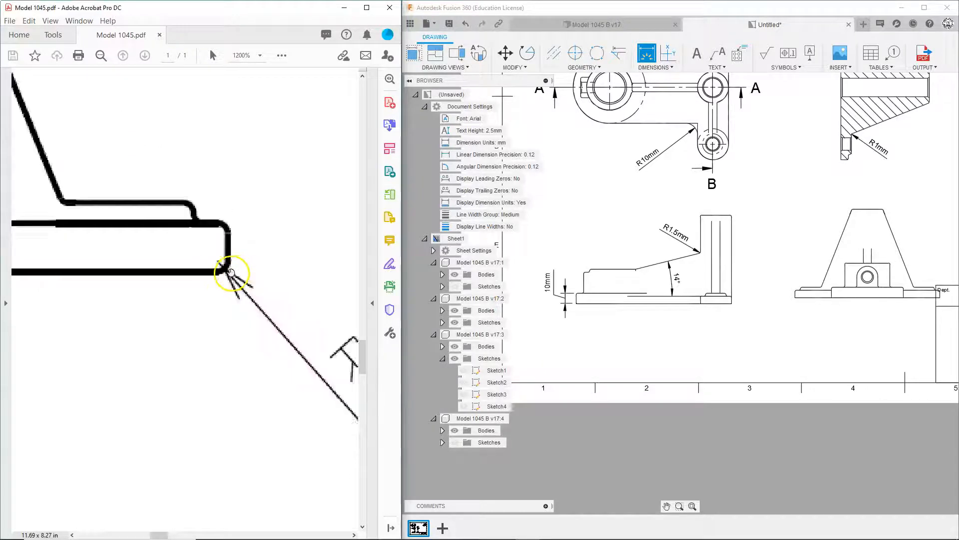
ctrl+scroll(230, 275, down, 1)
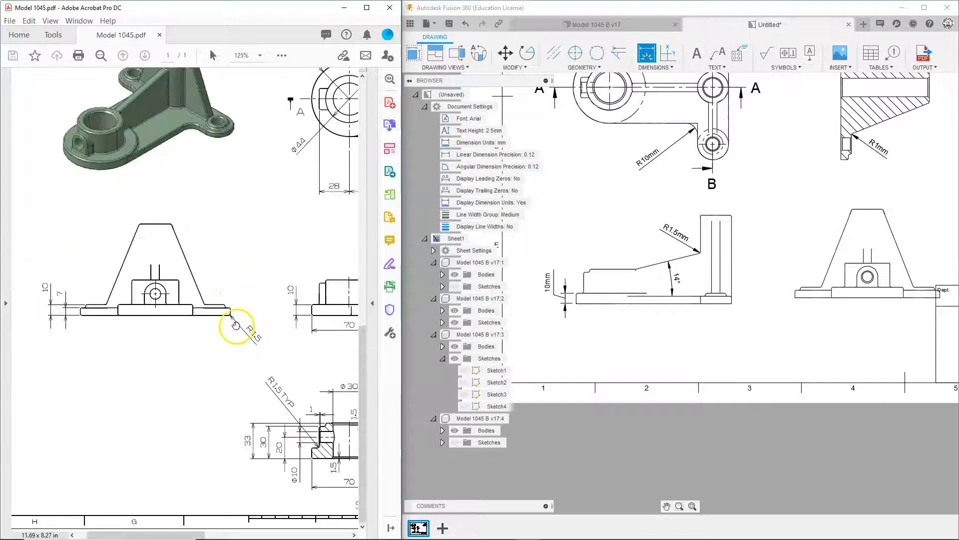
ctrl+scroll(232, 322, up, 6)
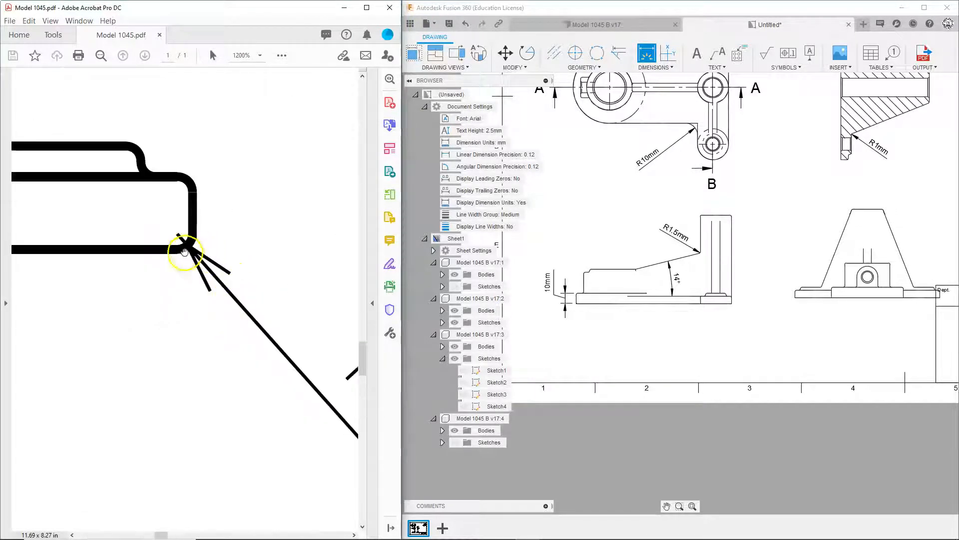
ctrl+scroll(191, 247, down, 7)
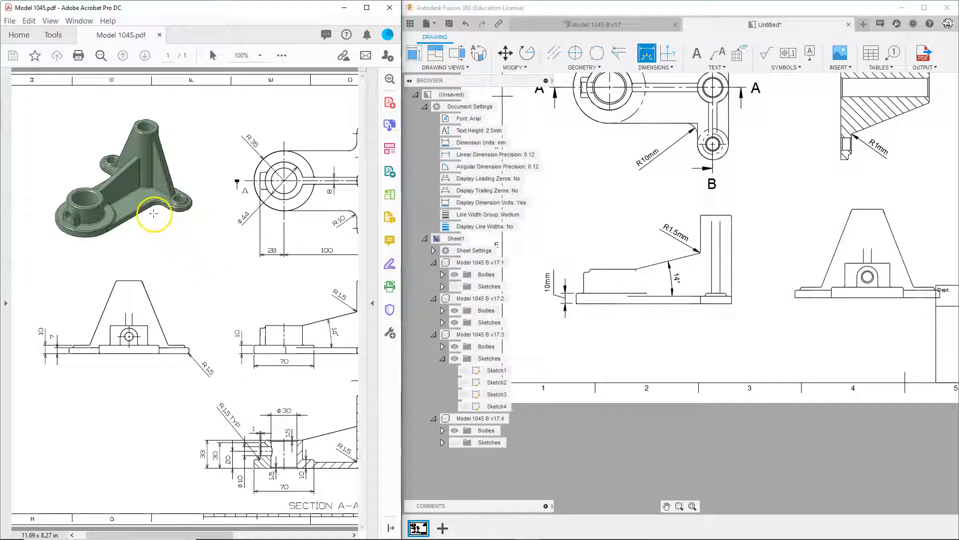
ctrl+scroll(155, 211, up, 8)
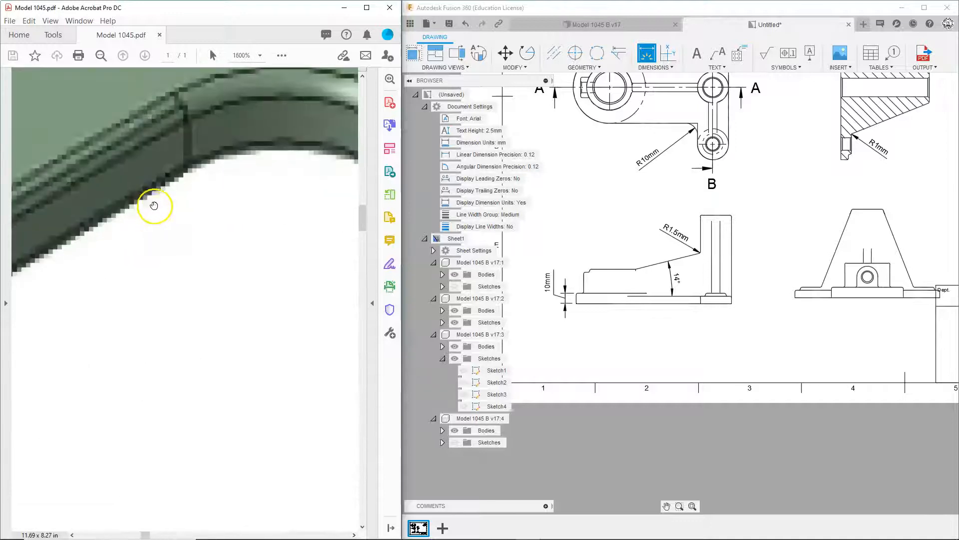
ctrl+scroll(173, 205, down, 5)
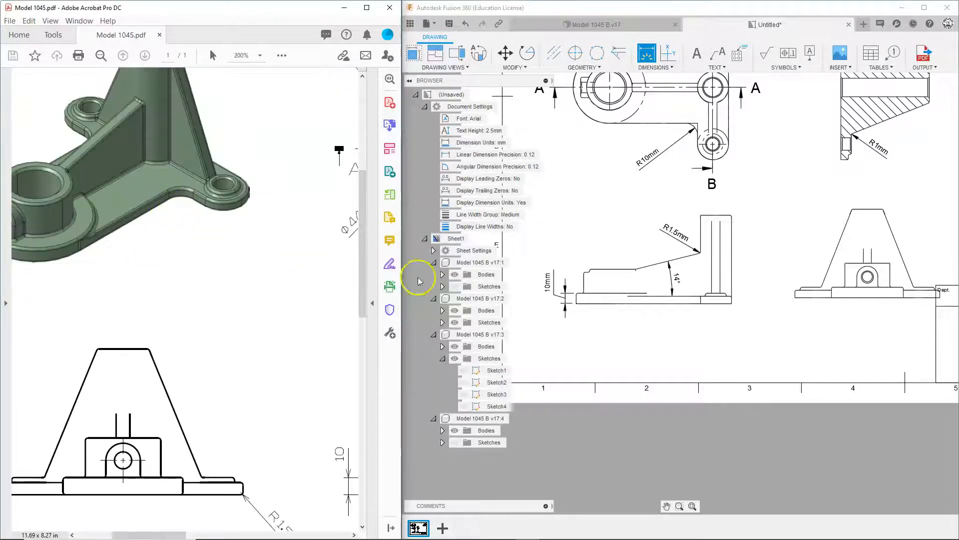
Step: In the Model 1045 B design, fillet the base plate's entire lower outer edge with a 1.5 mm radius
click(597, 24)
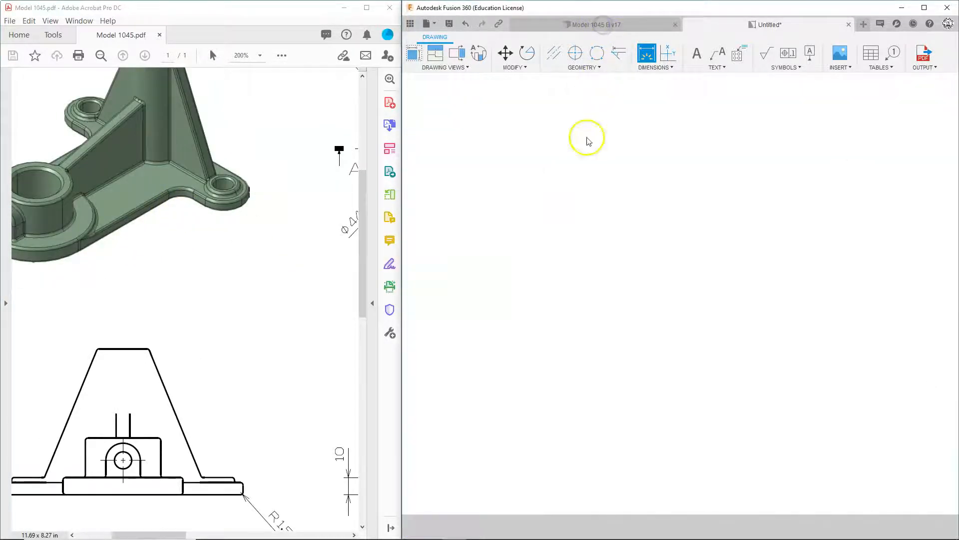
scroll(702, 470, down, 5)
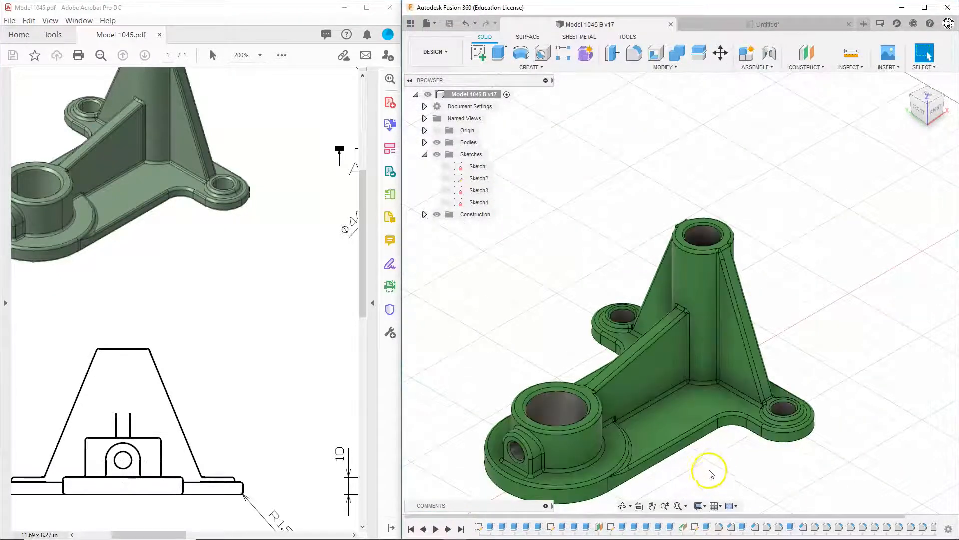
middle_drag(711, 473, 684, 348)
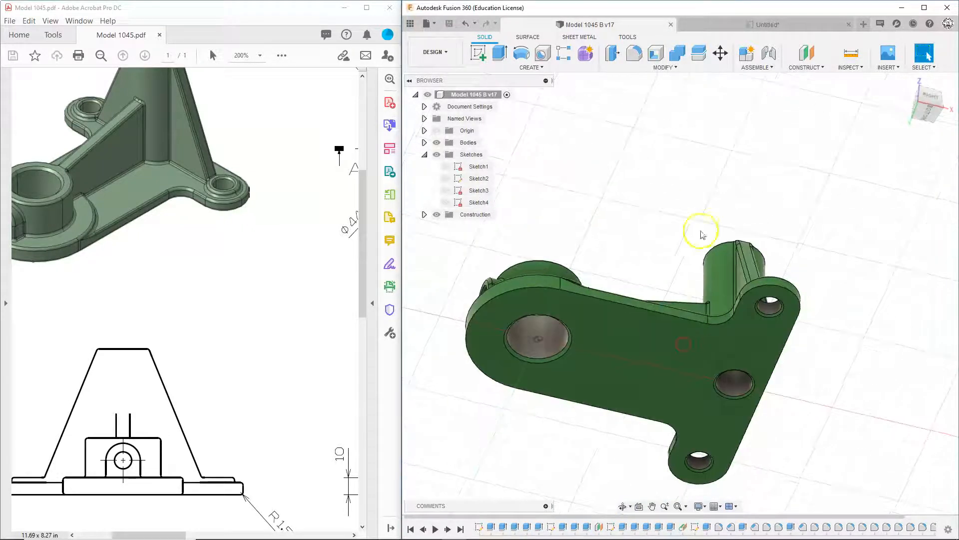
click(634, 53)
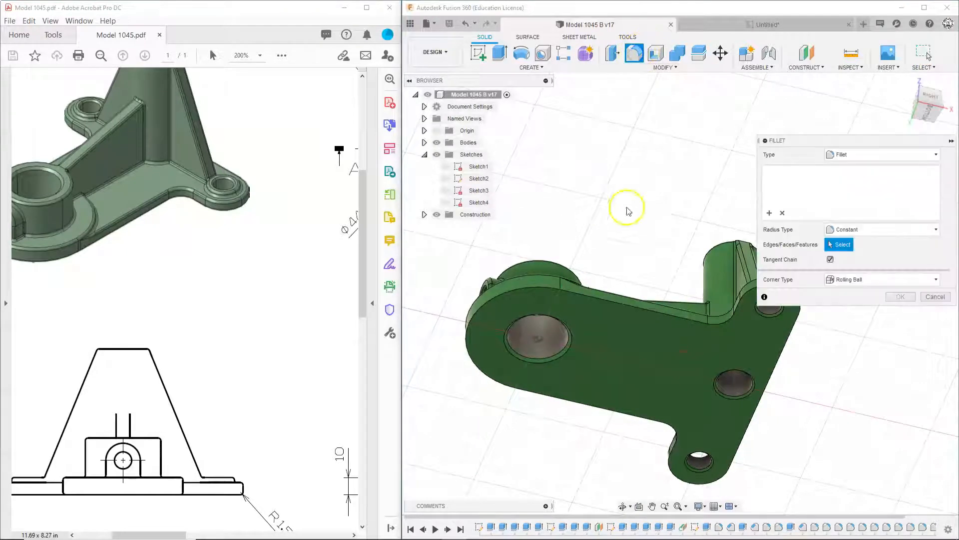
click(608, 303)
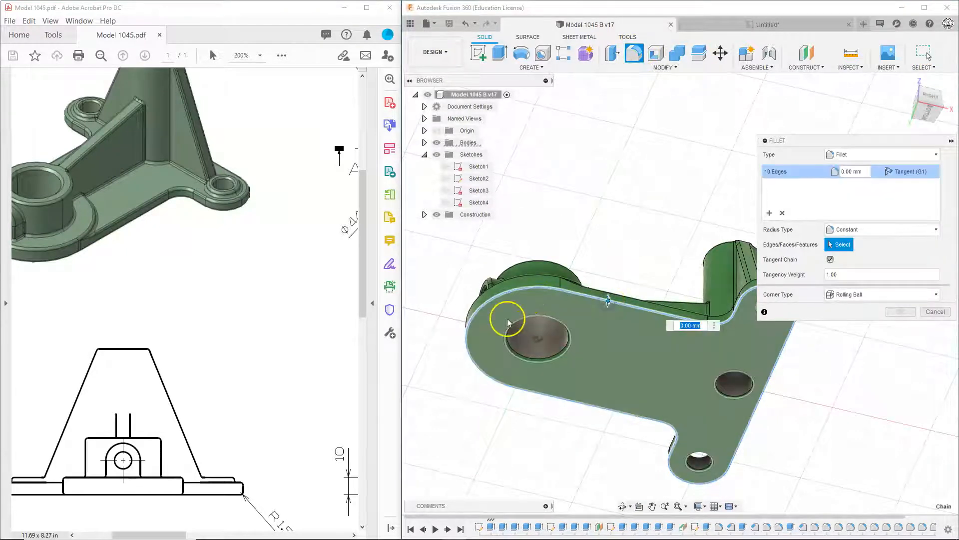
text(1.5)
key(Return)
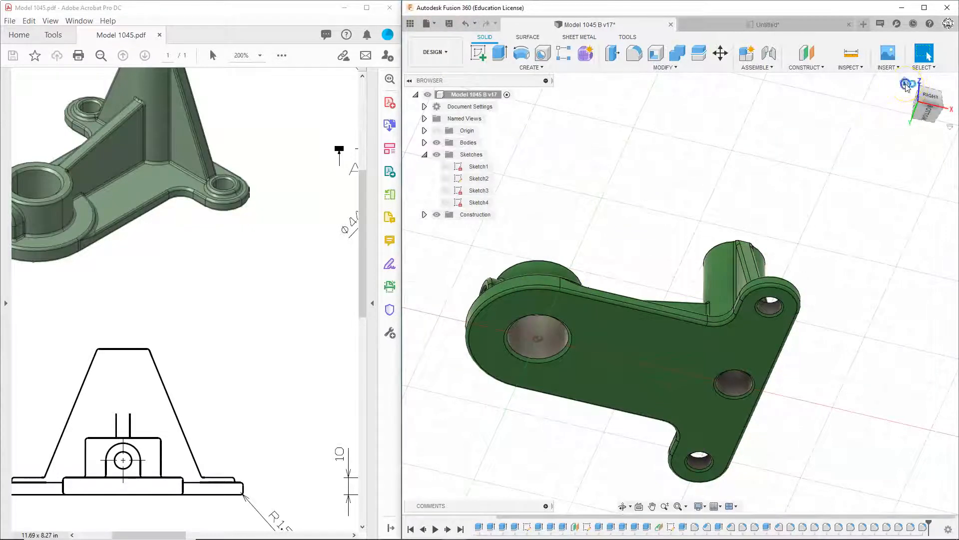
Step: Restore the model's home view, save a version described as User Saved, and update the drawing to that version
click(906, 84)
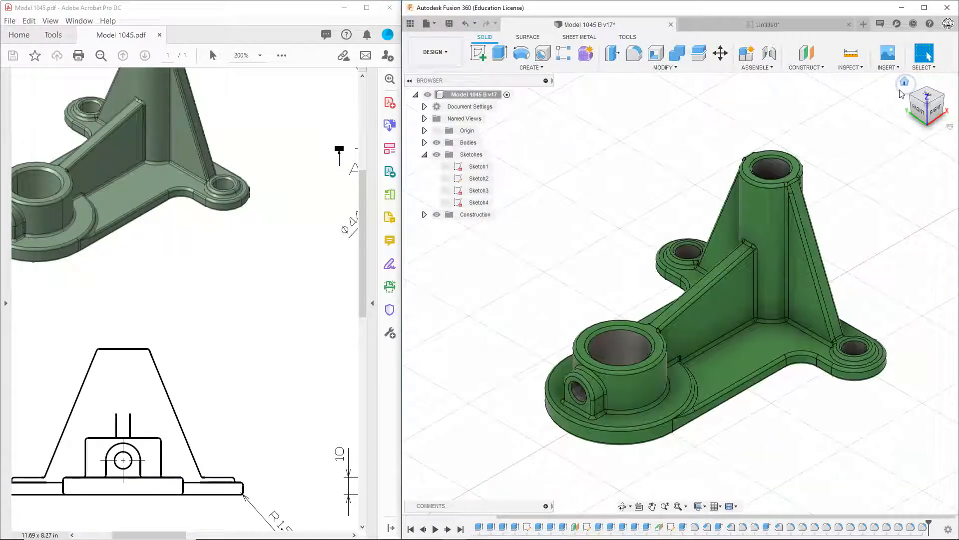
click(451, 24)
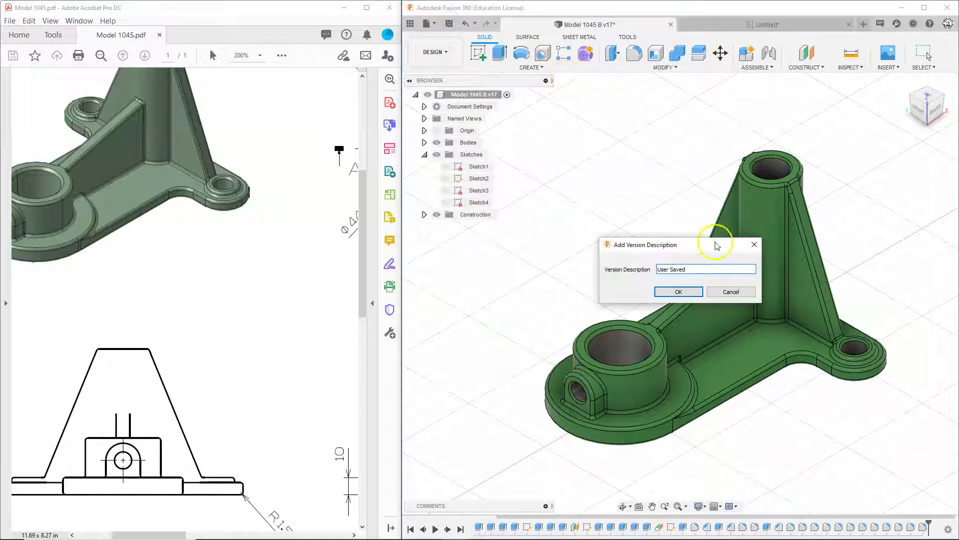
click(693, 293)
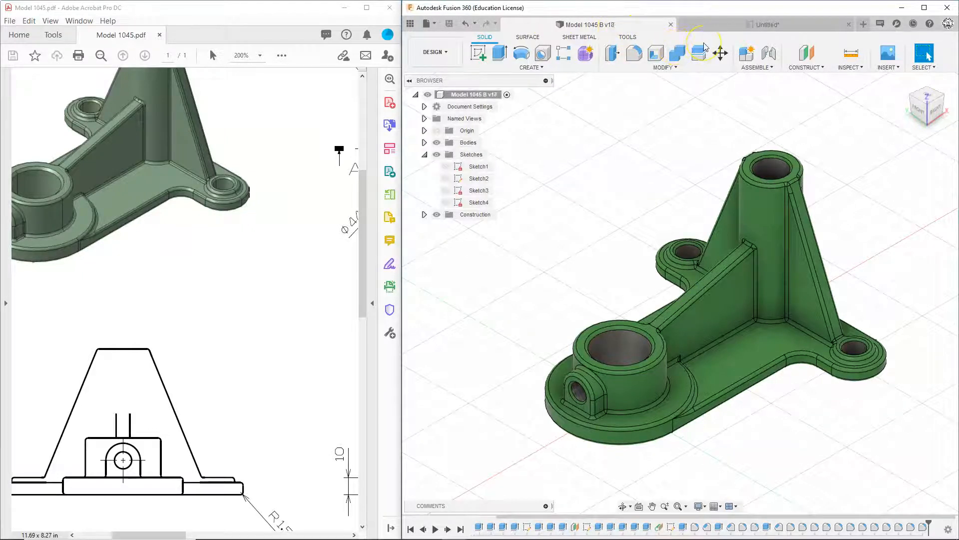
click(736, 27)
click(498, 26)
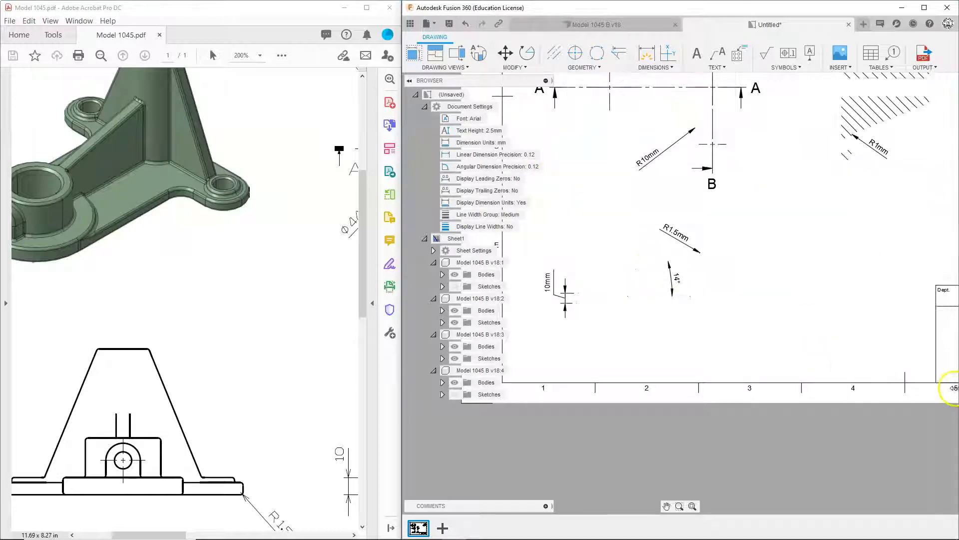
Step: Move the front elevation away from the title block so it sits between the side elevation and the title block
scroll(874, 299, up, 3)
scroll(875, 300, up, 1)
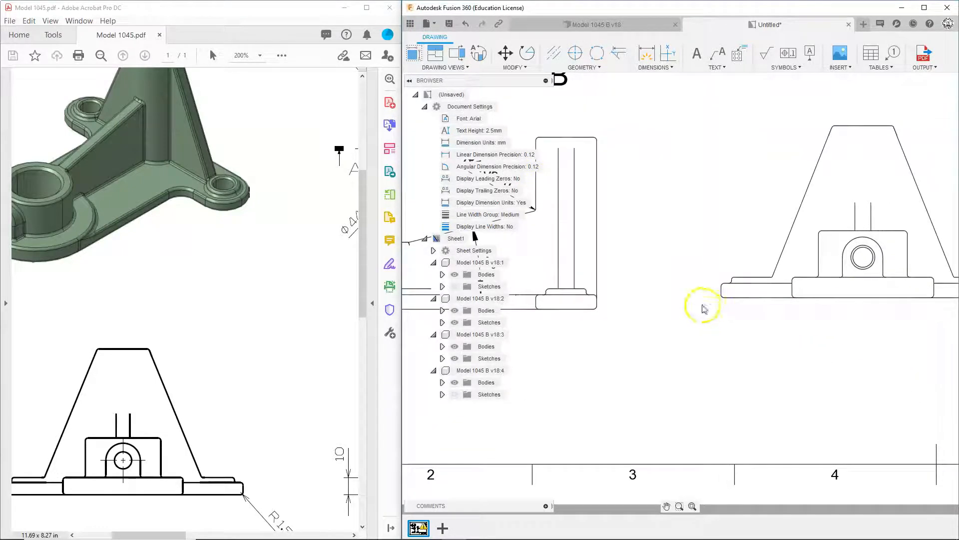
mouse_move(821, 349)
middle_down()
mouse_move(725, 363)
mouse_move(564, 350)
middle_up()
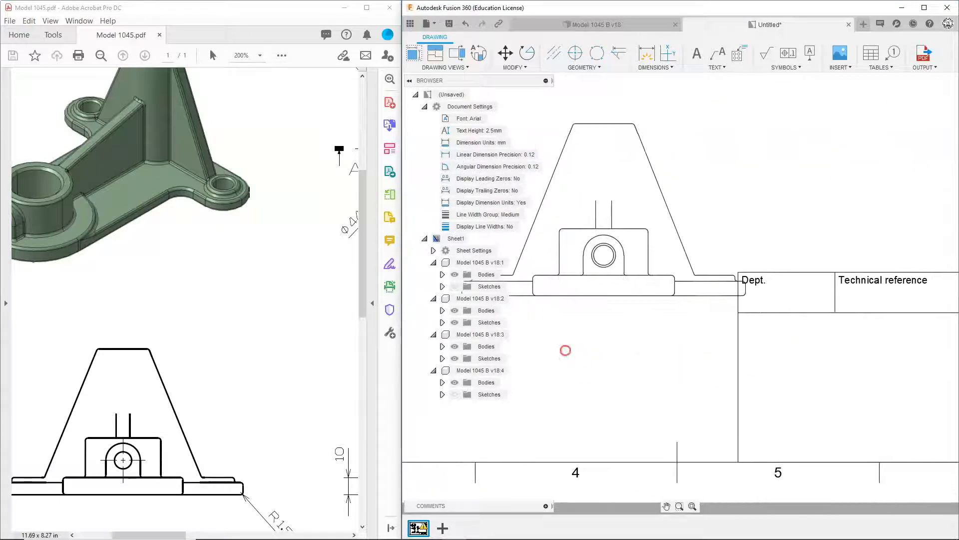
scroll(673, 351, down, 2)
scroll(673, 352, down, 2)
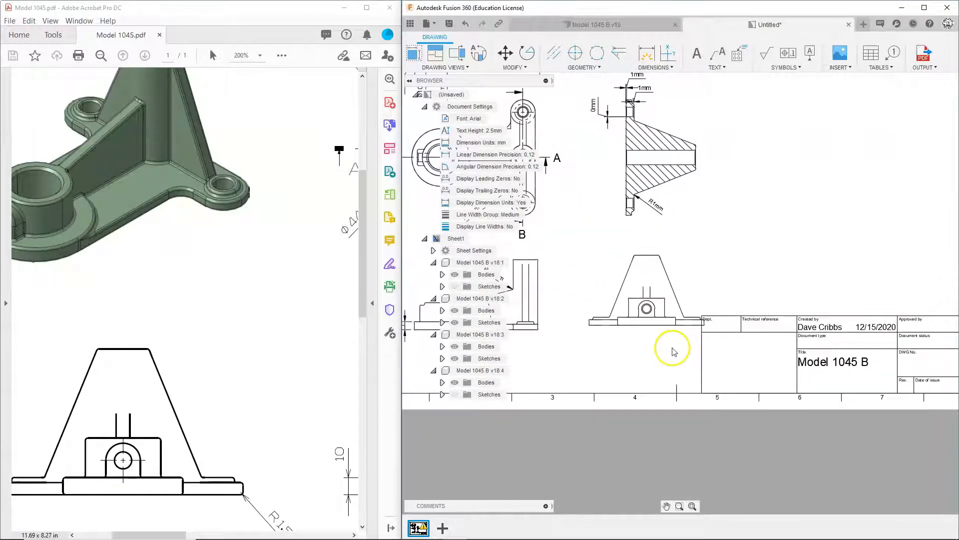
click(644, 321)
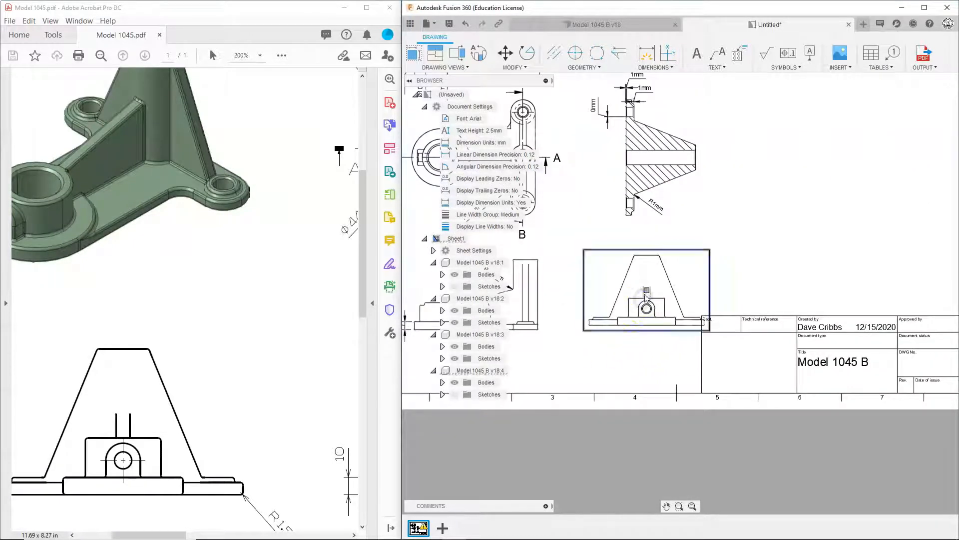
click(646, 294)
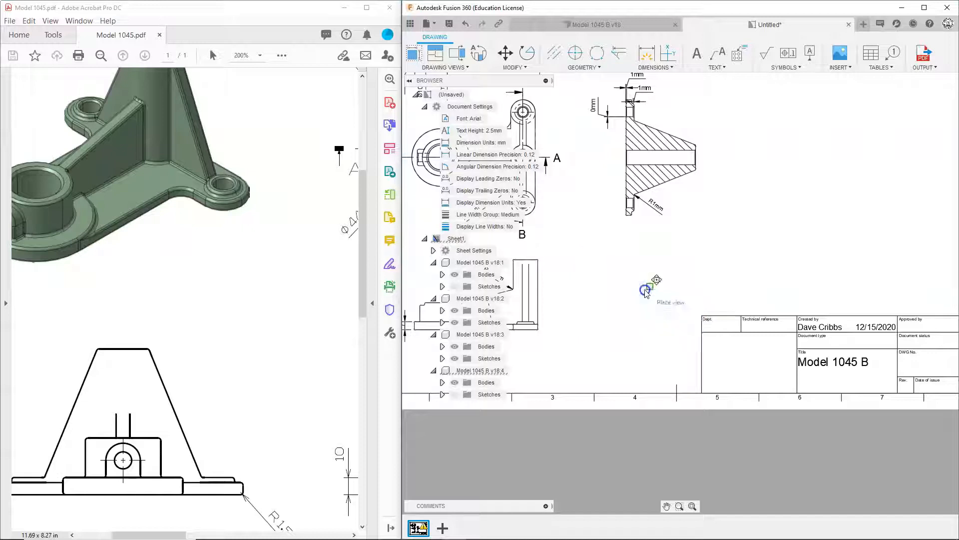
click(609, 291)
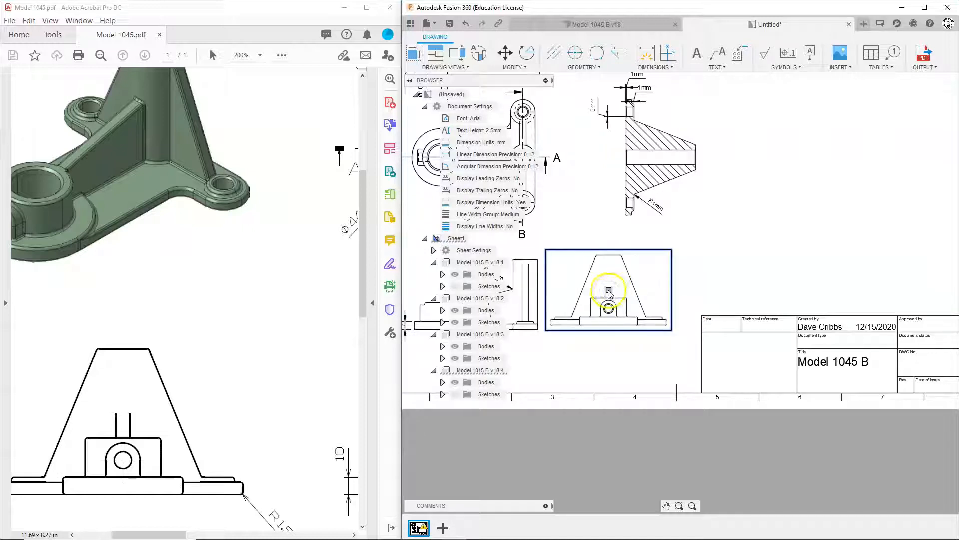
click(609, 292)
click(618, 292)
click(573, 338)
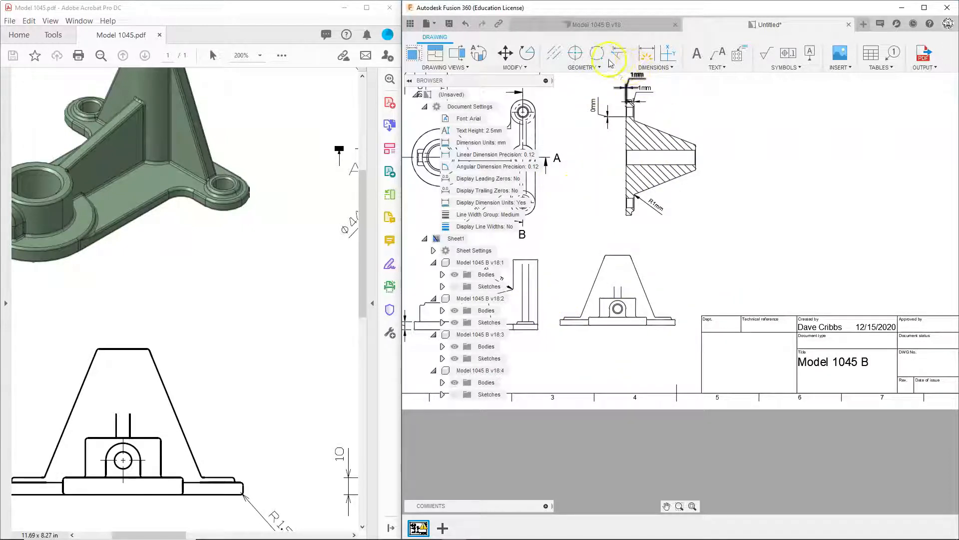
Step: Dimension the radius of the base's lower right corner fillet in the front elevation, placing the dimension just below the corner
click(646, 54)
scroll(677, 330, up, 5)
scroll(674, 313, up, 5)
click(574, 265)
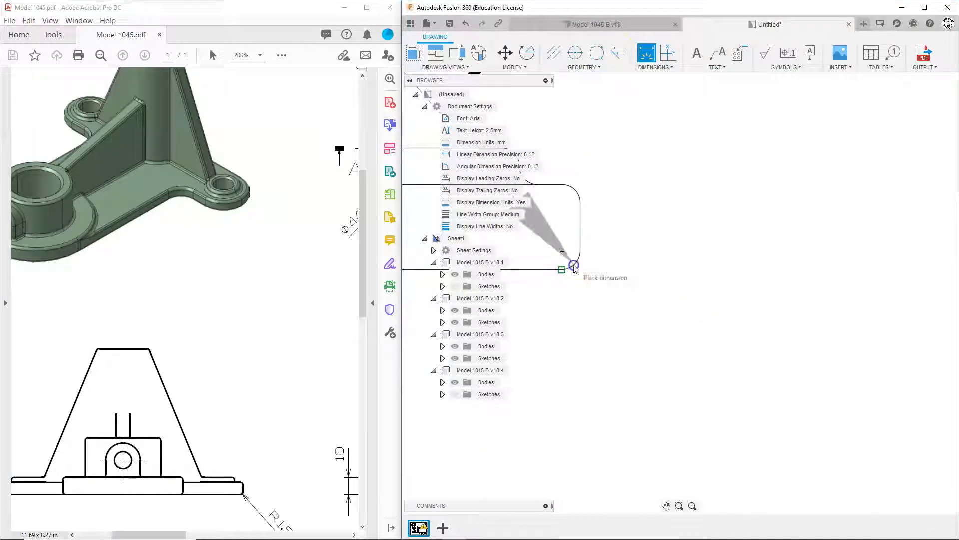
scroll(621, 325, down, 2)
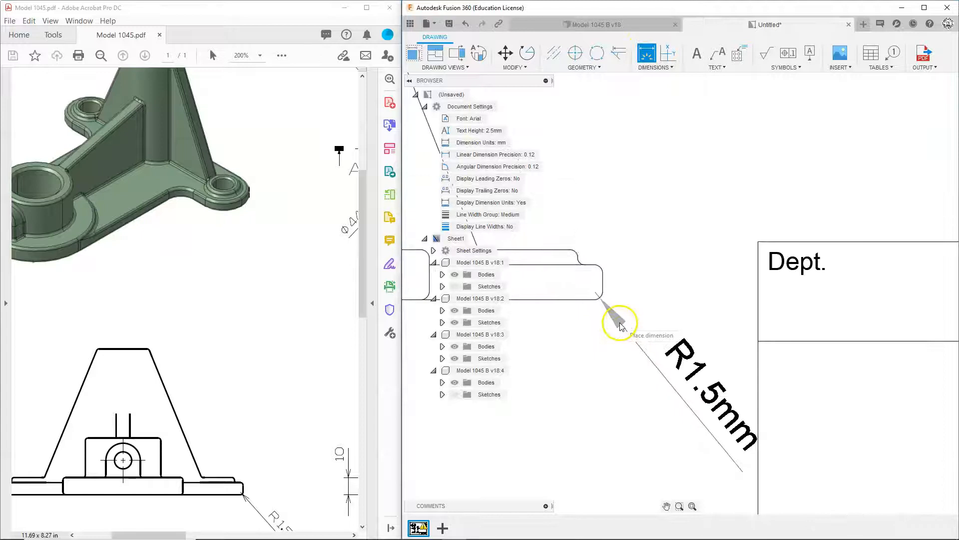
scroll(621, 325, down, 2)
click(621, 328)
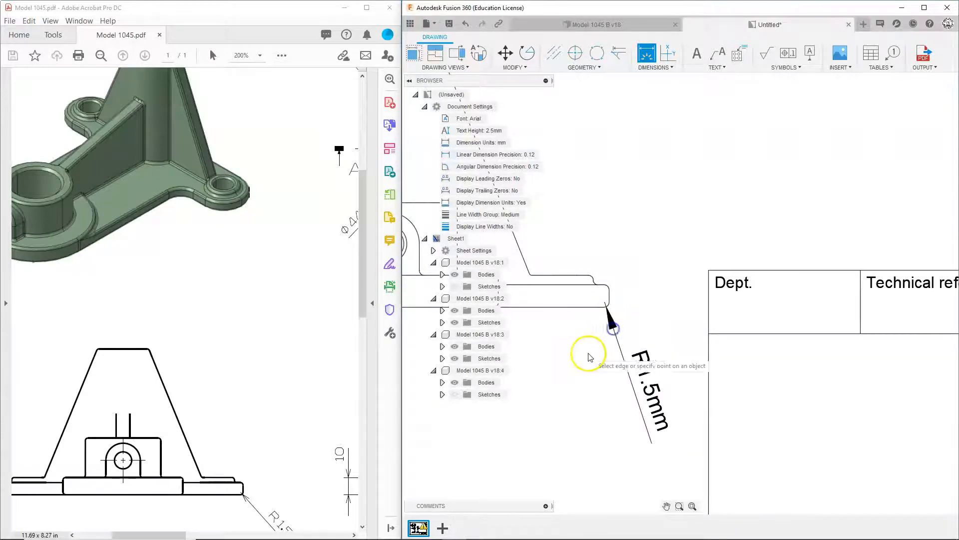
Step: Following the reference PDF's front elevation, dimension the height from the base's lower edge to the left pad's upper edge
scroll(590, 357, down, 2)
middle_drag(553, 381, 652, 361)
mouse_move(116, 385)
mouse_down()
mouse_move(131, 382)
mouse_move(166, 209)
mouse_up()
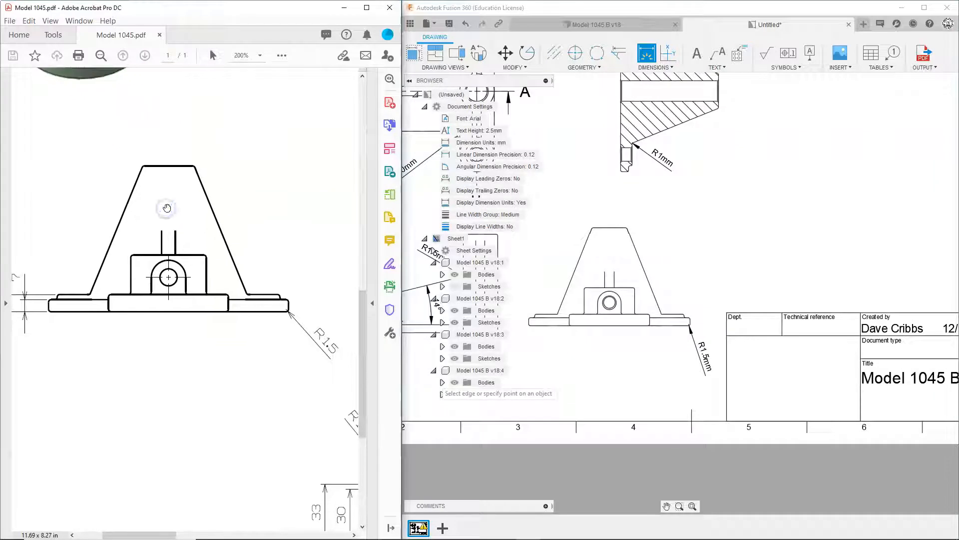
ctrl+scroll(167, 207, down, 2)
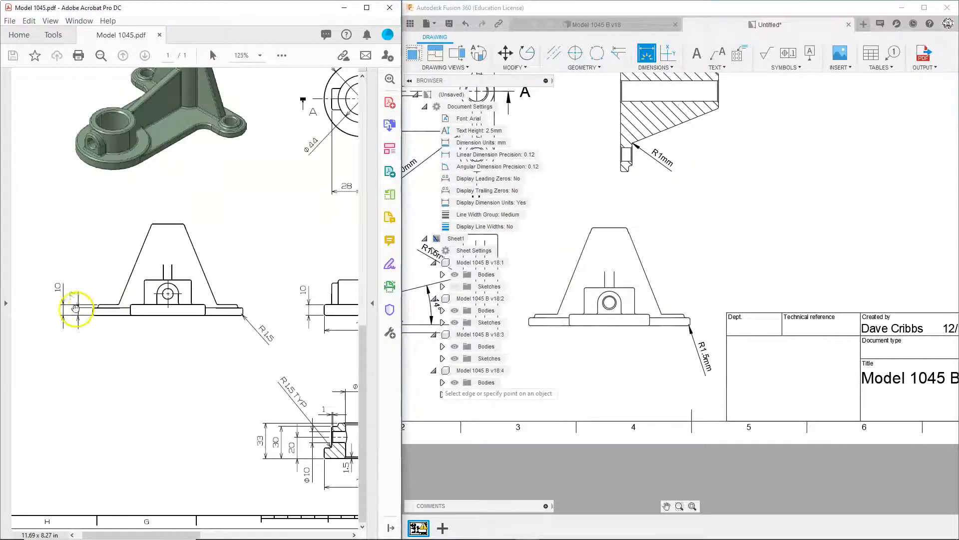
middle_drag(491, 336, 619, 342)
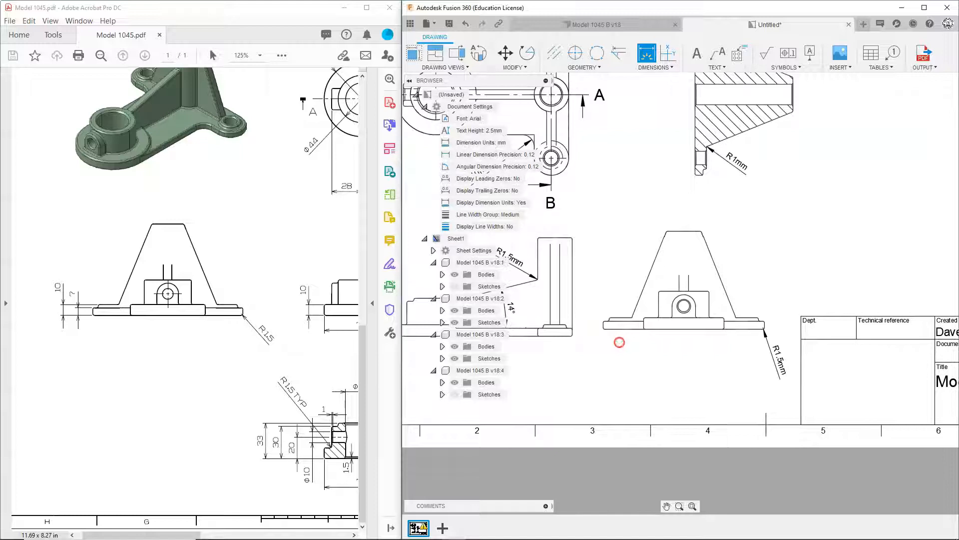
click(645, 54)
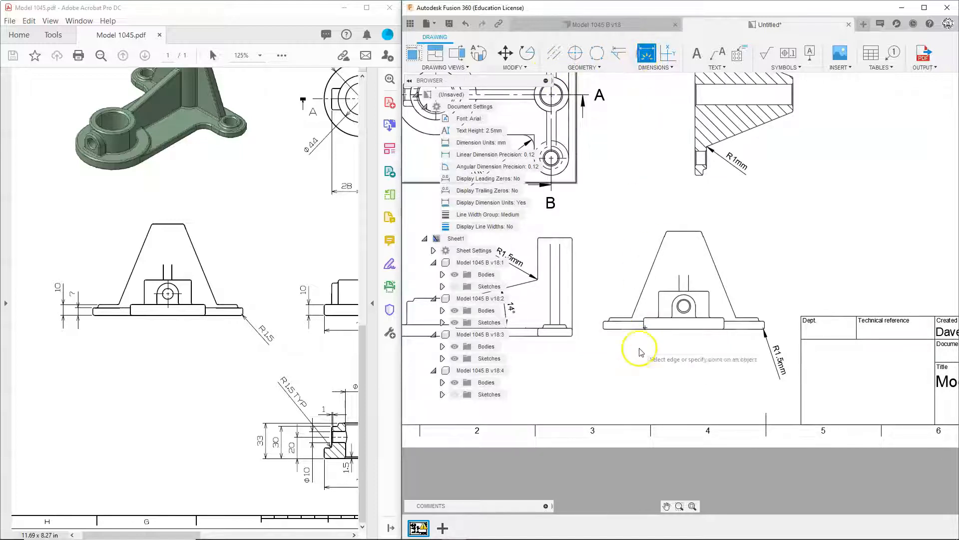
scroll(635, 347, up, 5)
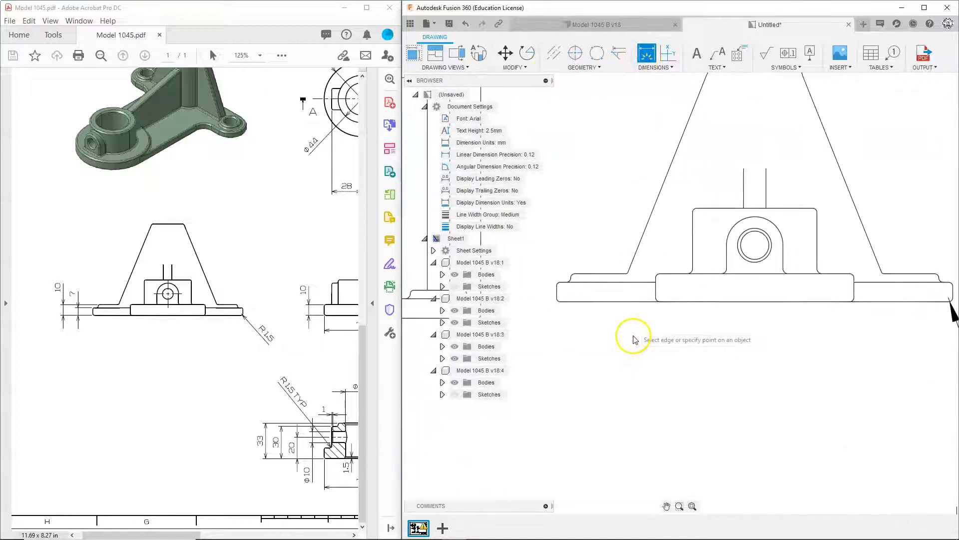
click(618, 275)
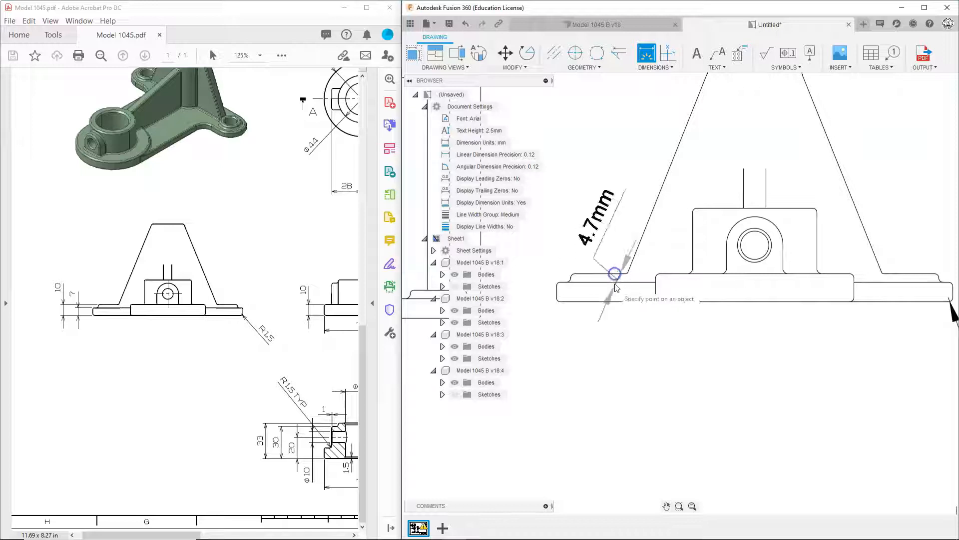
click(618, 302)
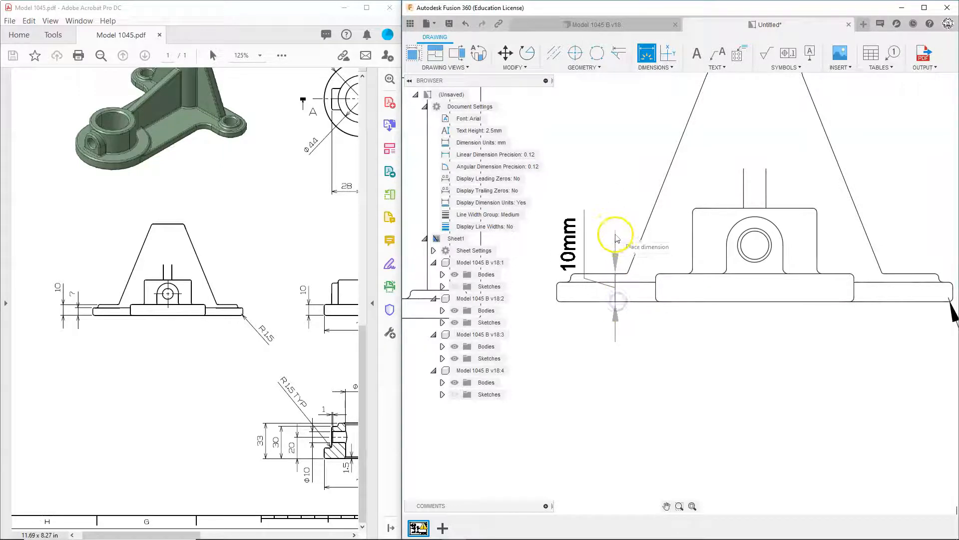
click(636, 245)
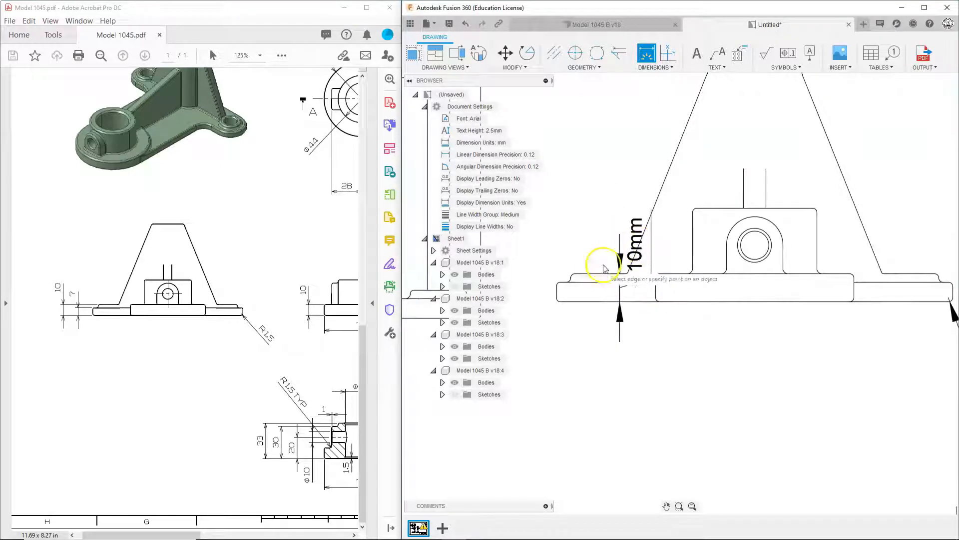
Step: Dimension the base plate's thickness between its upper and lower edges at the left end of the front elevation
scroll(564, 284, up, 5)
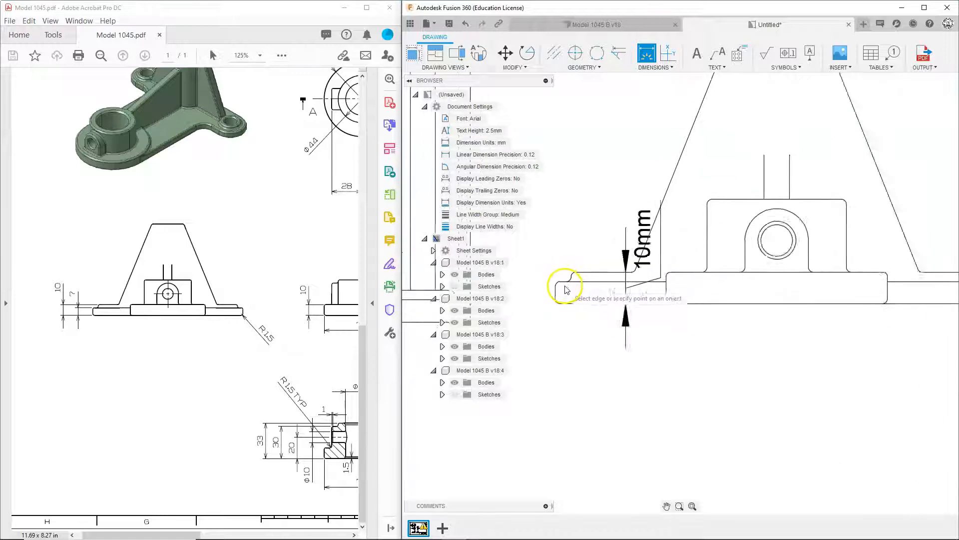
scroll(560, 279, up, 4)
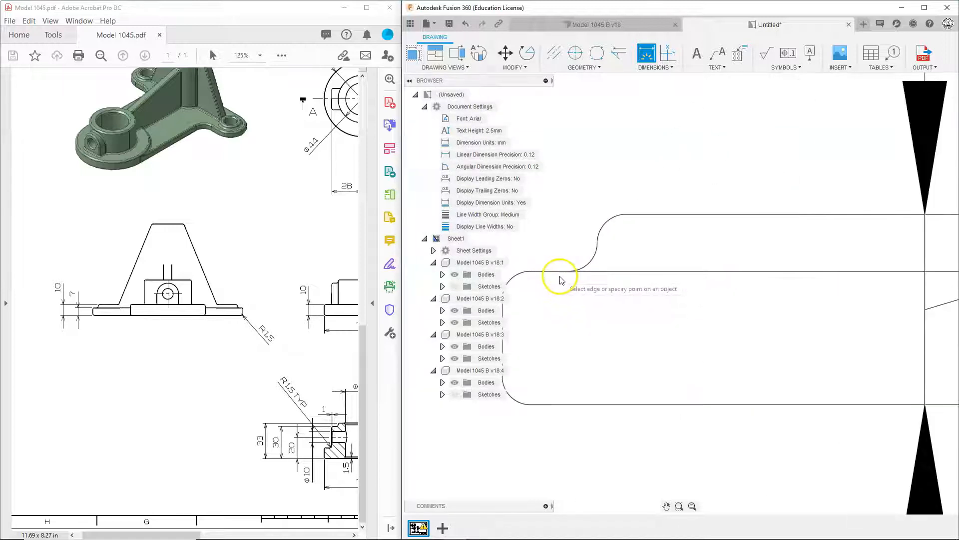
click(555, 272)
scroll(553, 350, down, 2)
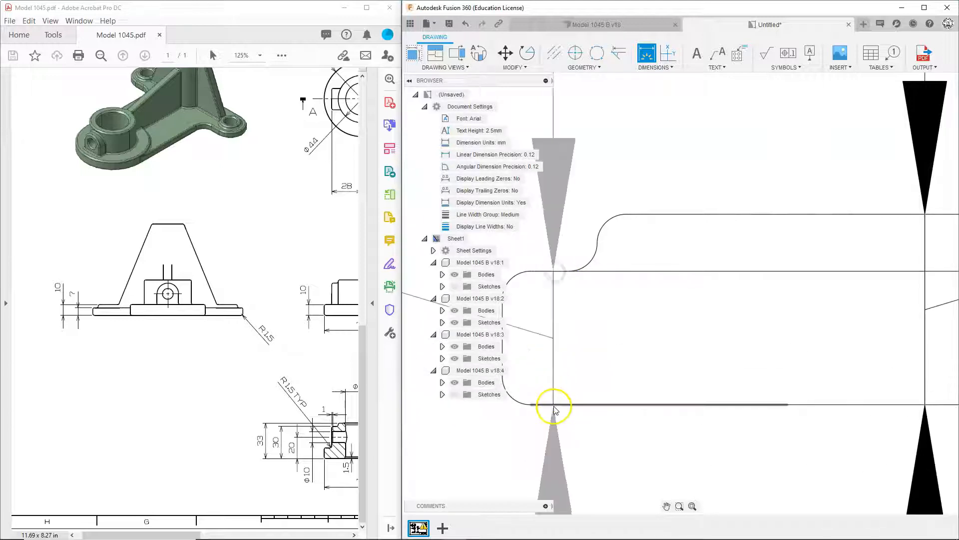
scroll(553, 403, down, 3)
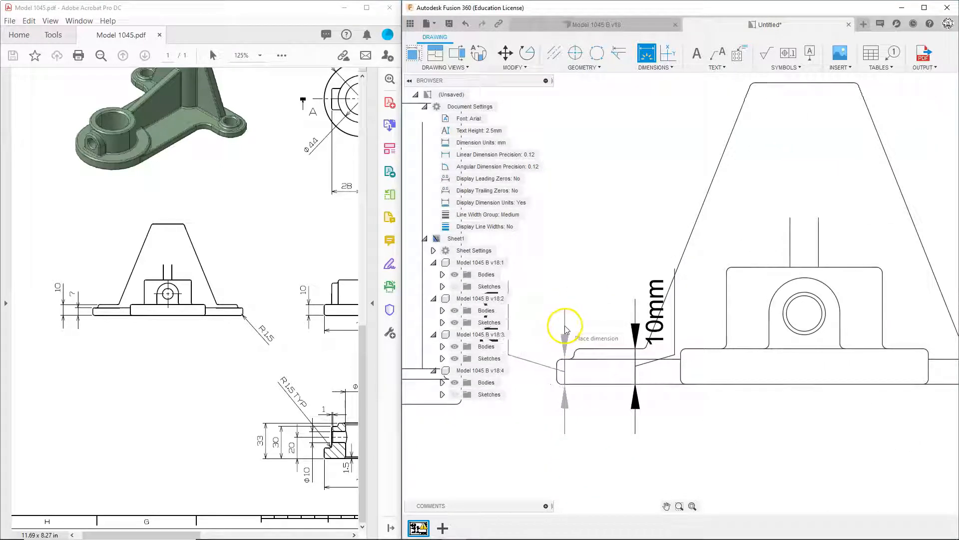
click(559, 349)
scroll(584, 400, down, 2)
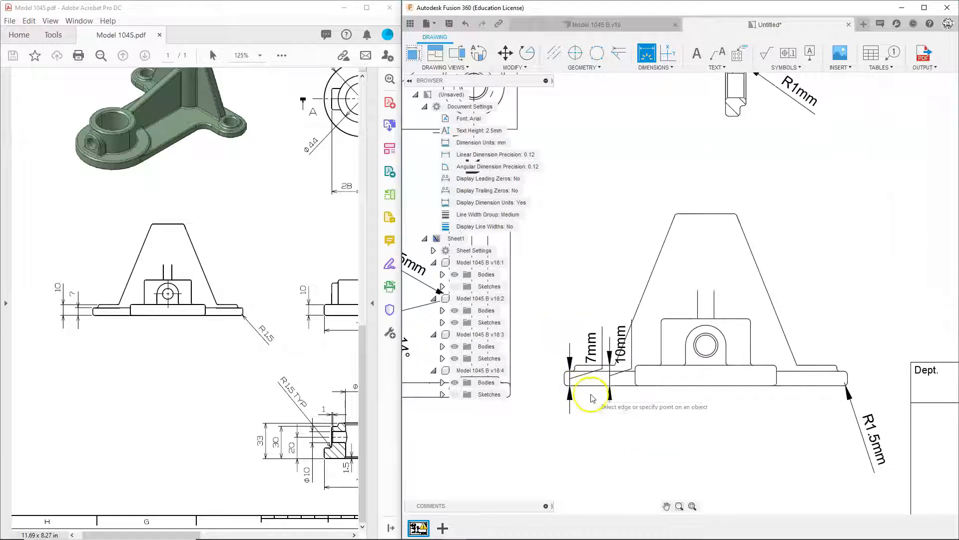
Step: Move the text of the base plate's thickness dimension directly above its dimension line at the left end of the front elevation
key(Escape)
click(591, 361)
drag(592, 361, 575, 326)
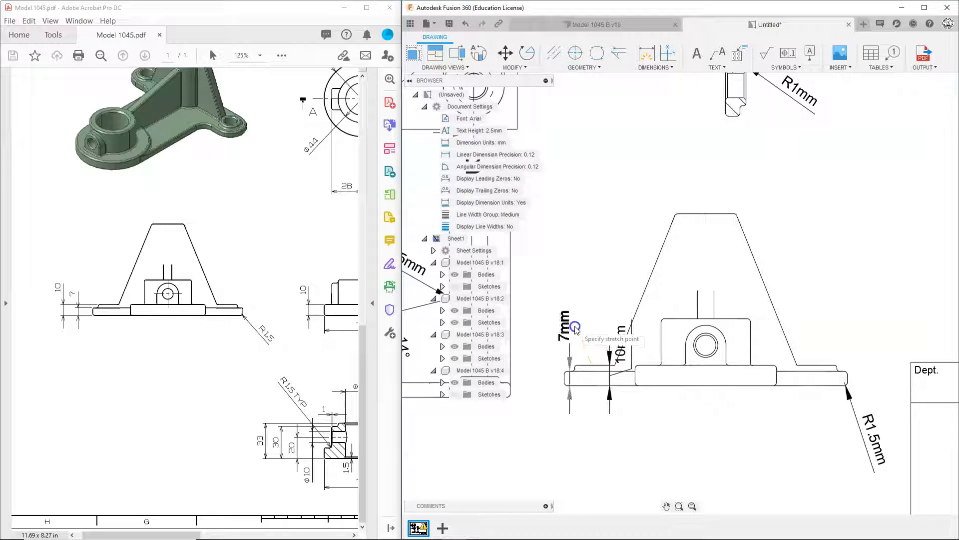
Step: Move the text of the left pad's height dimension in the front elevation directly above its dimension line, clear of the sloping rib edge
click(620, 352)
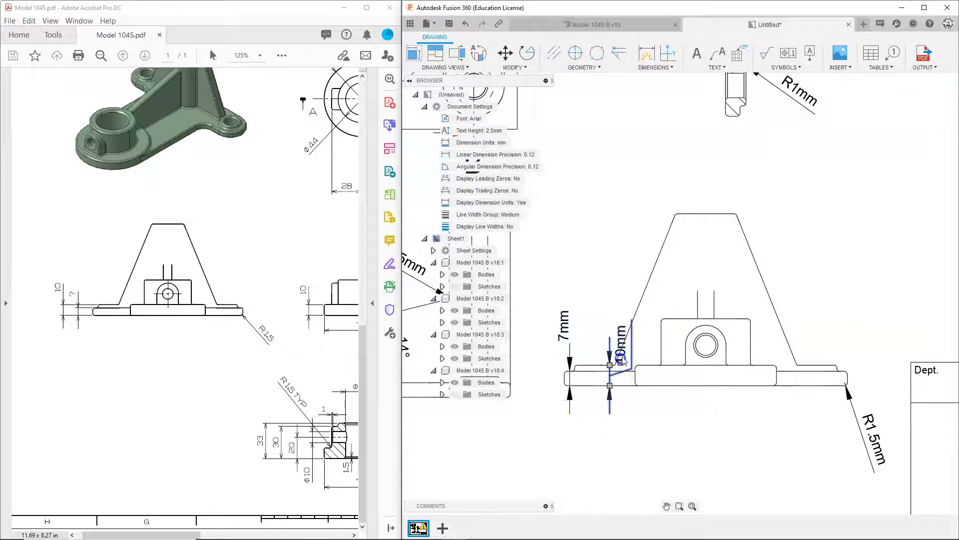
drag(620, 363, 602, 329)
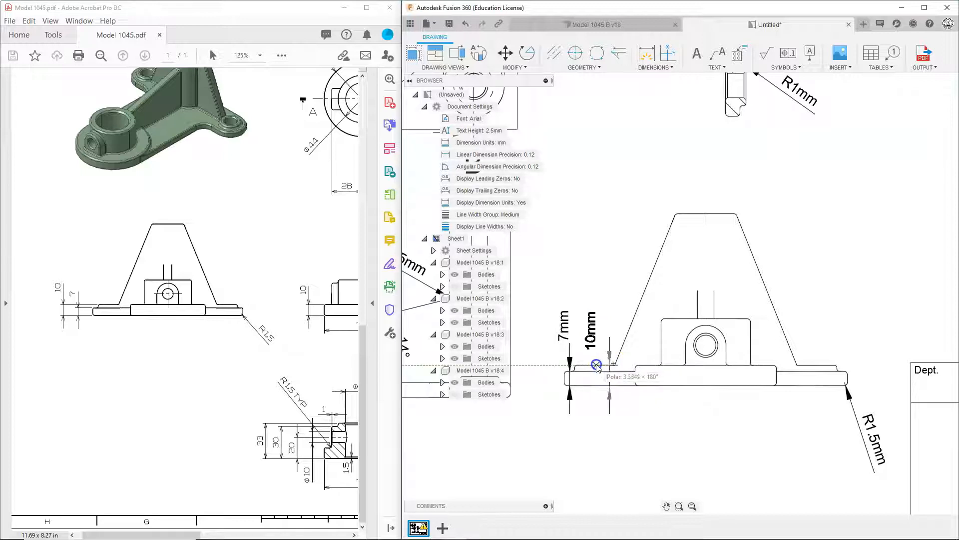
click(597, 340)
click(595, 337)
drag(602, 330, 617, 316)
click(597, 424)
Step: Compare the full drawing sheet with the reference PDF and examine the isometric view up close
scroll(602, 451, down, 5)
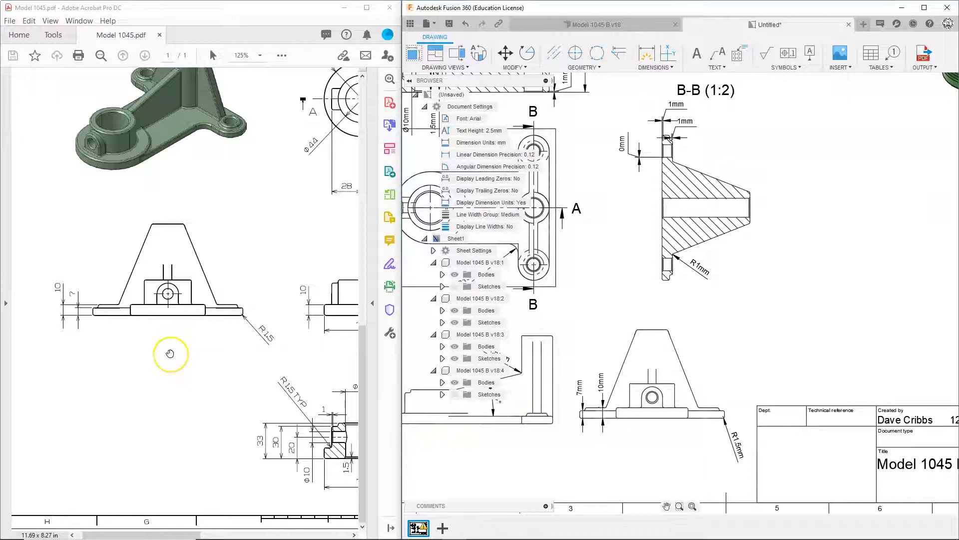
ctrl+scroll(167, 353, down, 1)
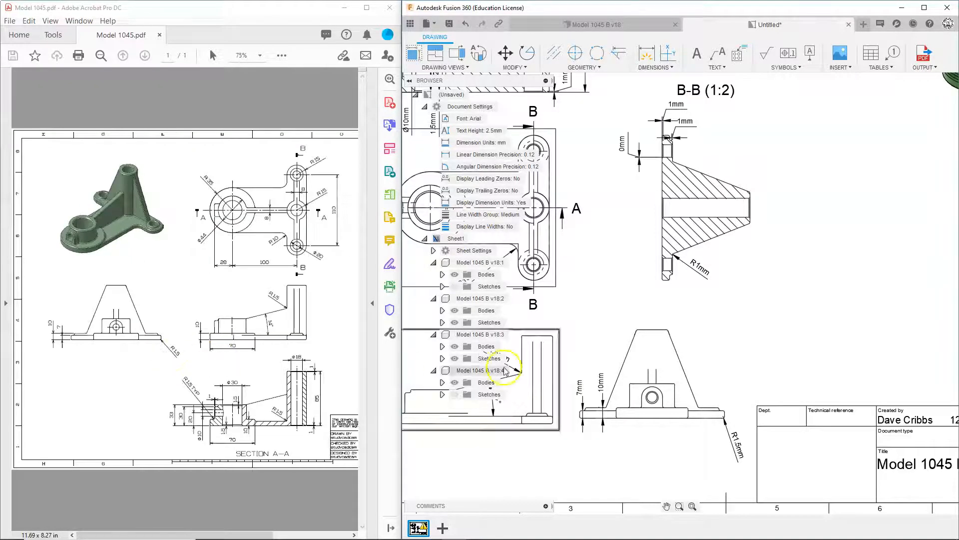
scroll(757, 339, up, 2)
scroll(754, 337, down, 4)
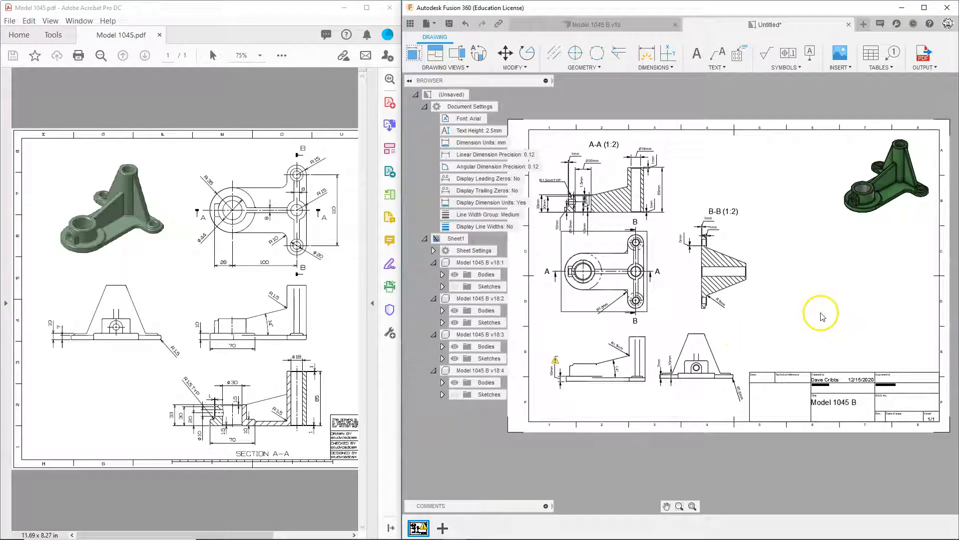
scroll(879, 197, up, 5)
scroll(876, 201, up, 2)
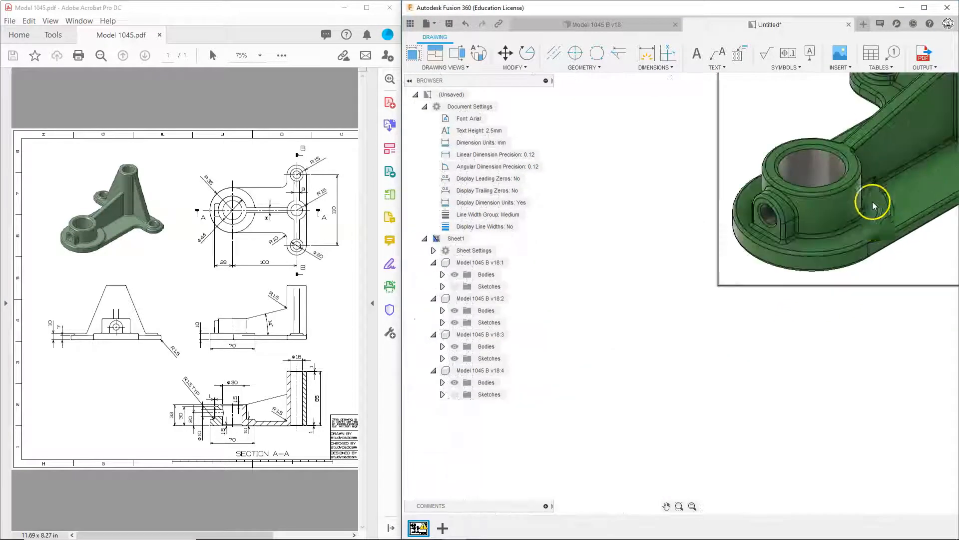
scroll(650, 280, down, 5)
scroll(650, 280, down, 1)
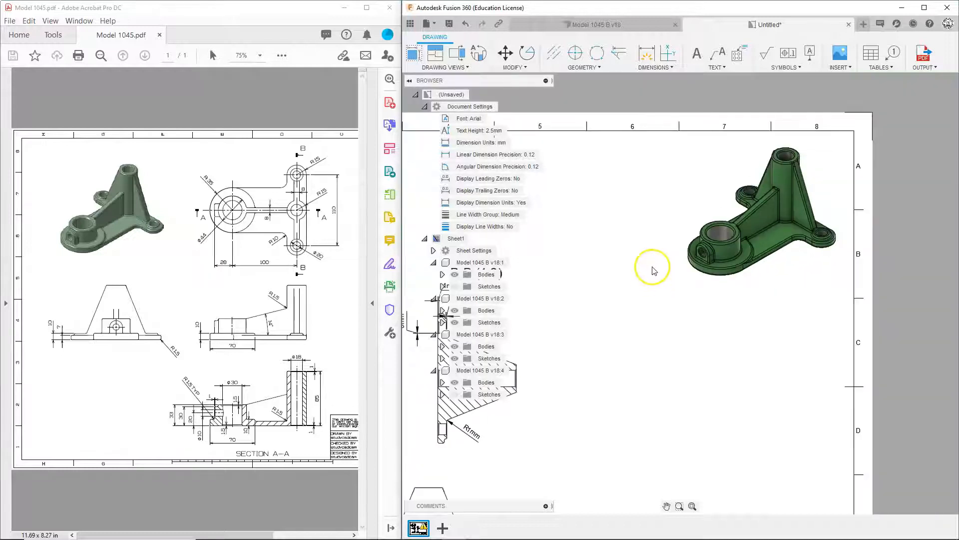
Step: Save the drawing as Model 1045 B Drawing B
click(448, 26)
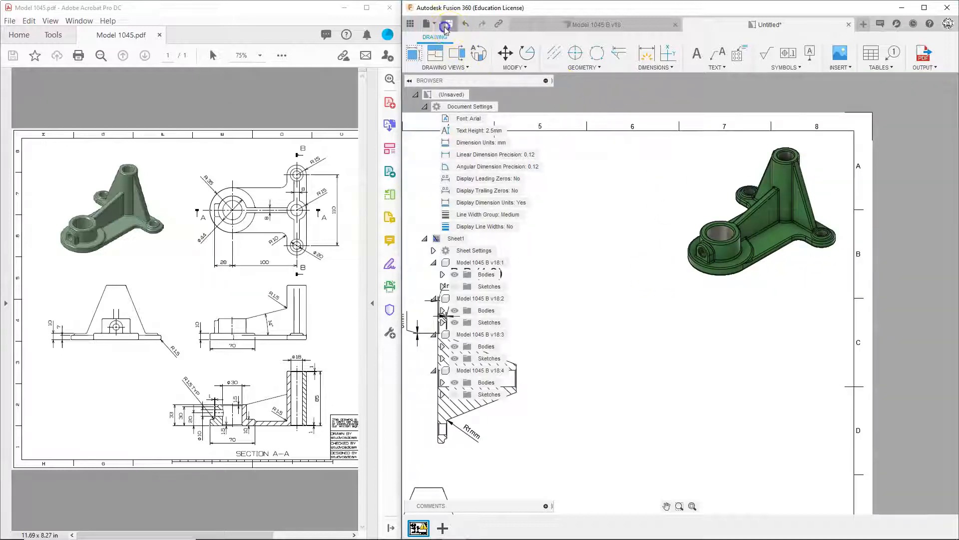
click(582, 102)
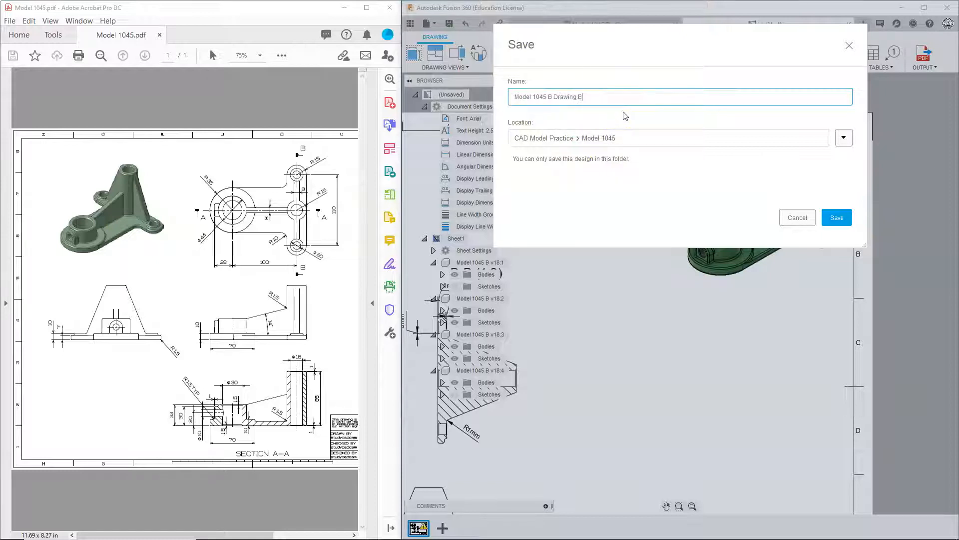
click(836, 217)
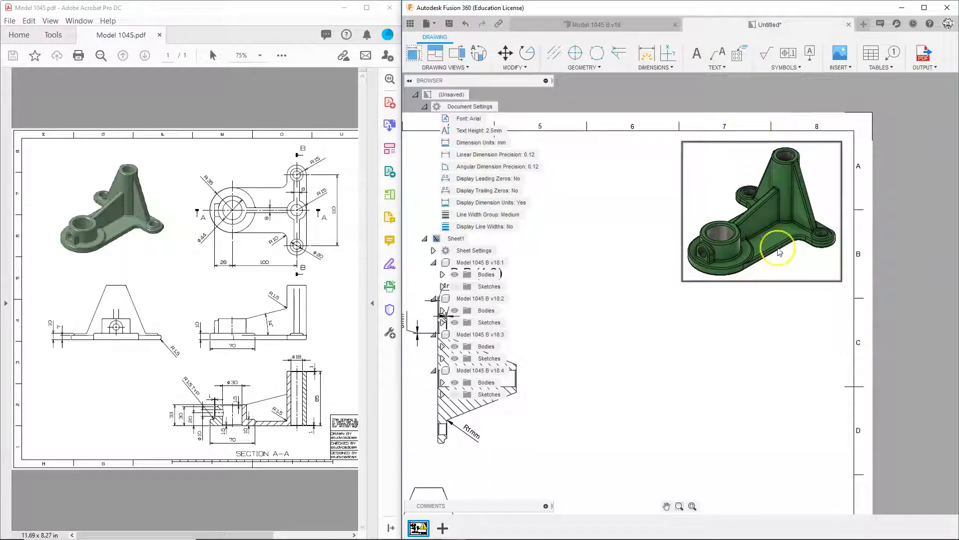
Step: Reattach the side elevation's disassociated base height dimension to the base's upper and lower edges at its left end
click(692, 506)
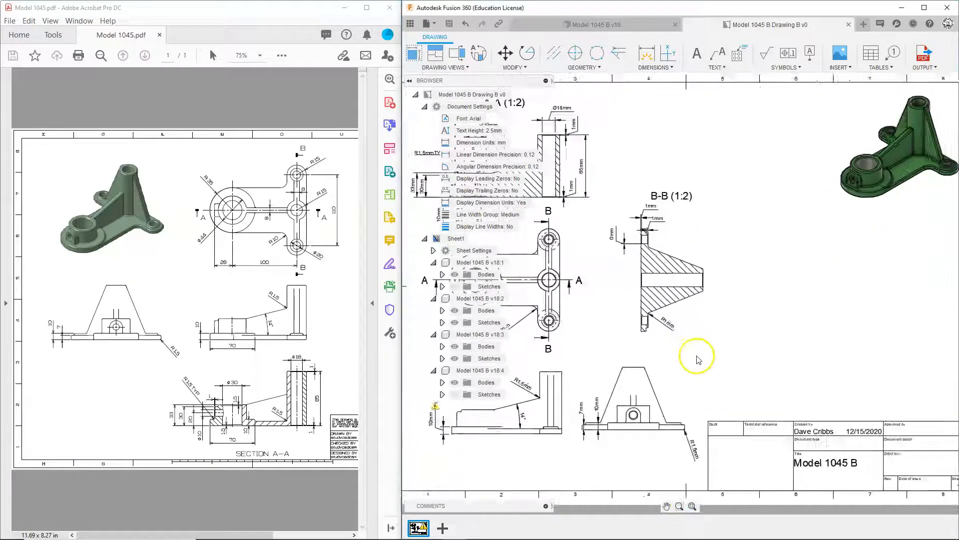
scroll(696, 355, down, 3)
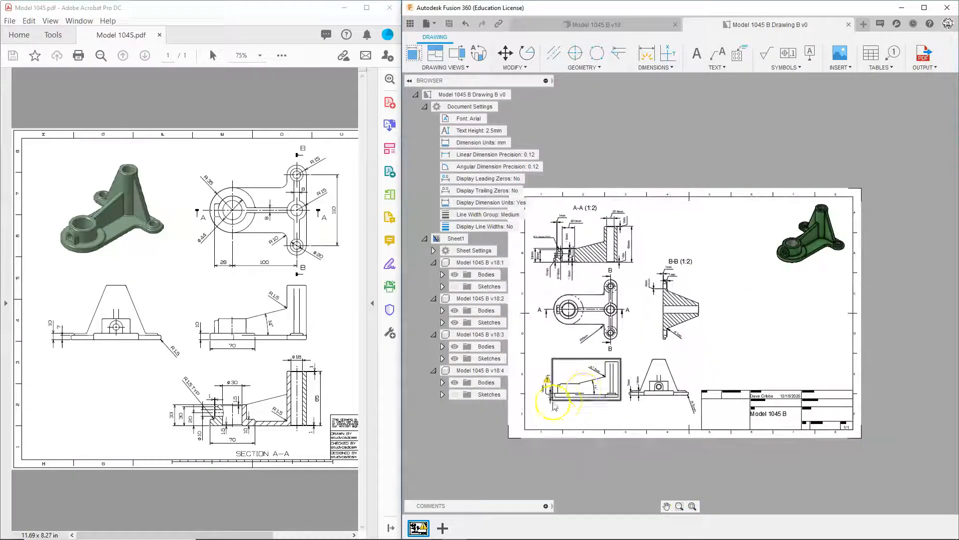
scroll(546, 392, up, 5)
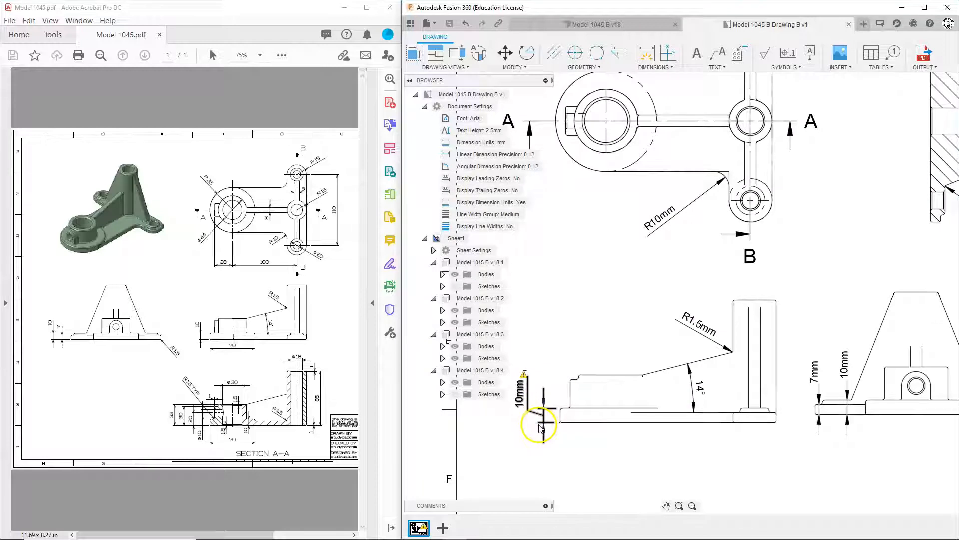
click(523, 379)
click(574, 377)
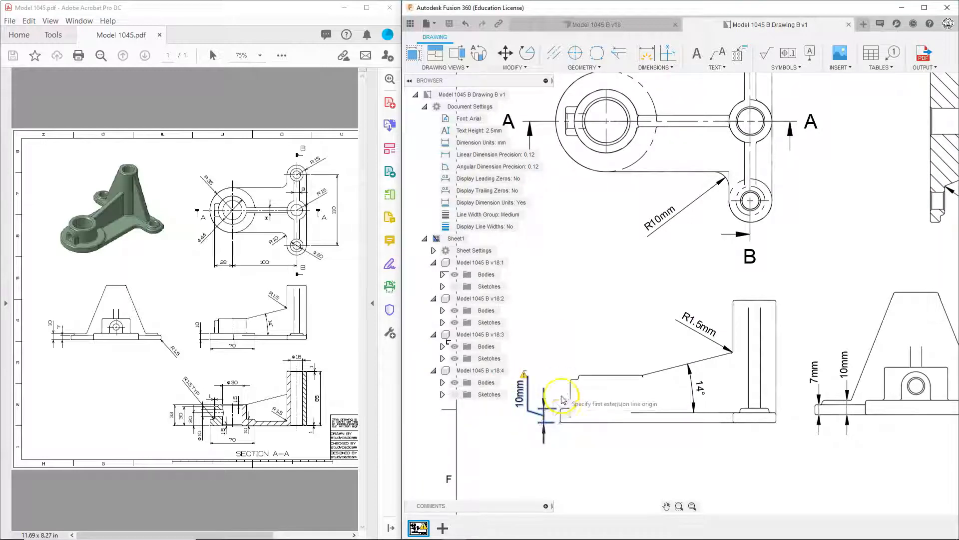
scroll(563, 399, up, 6)
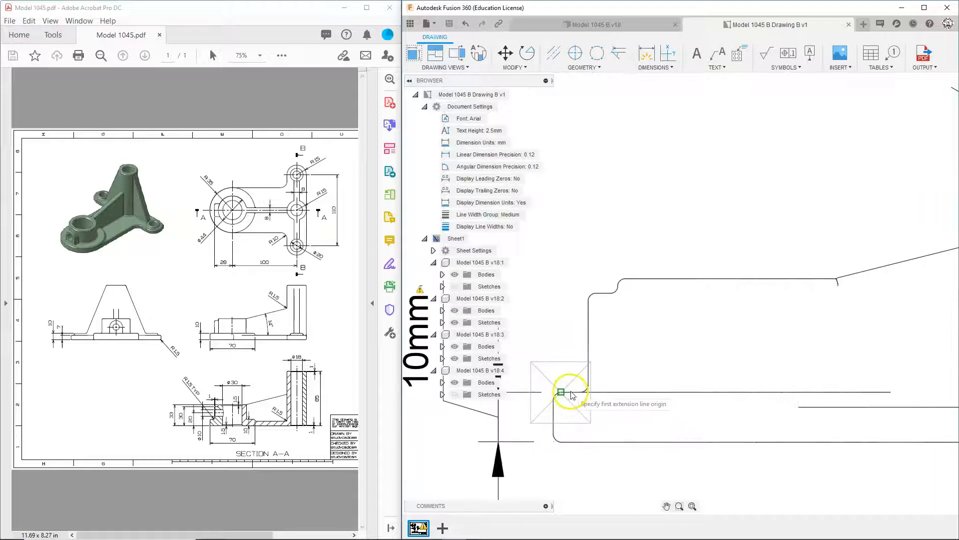
click(572, 394)
click(573, 445)
Step: Save the drawing with the reattached side elevation dimension as a new version
scroll(553, 417, down, 7)
scroll(552, 351, down, 3)
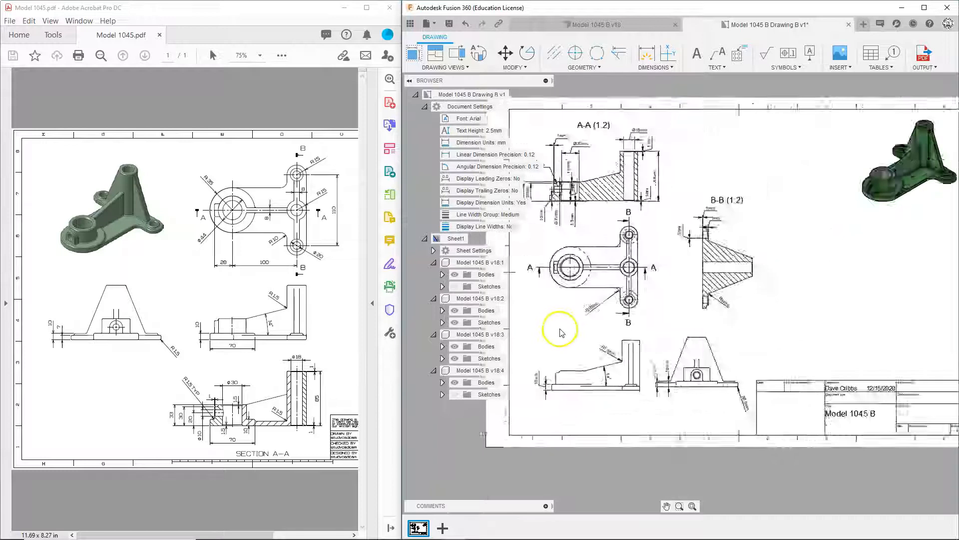
click(455, 27)
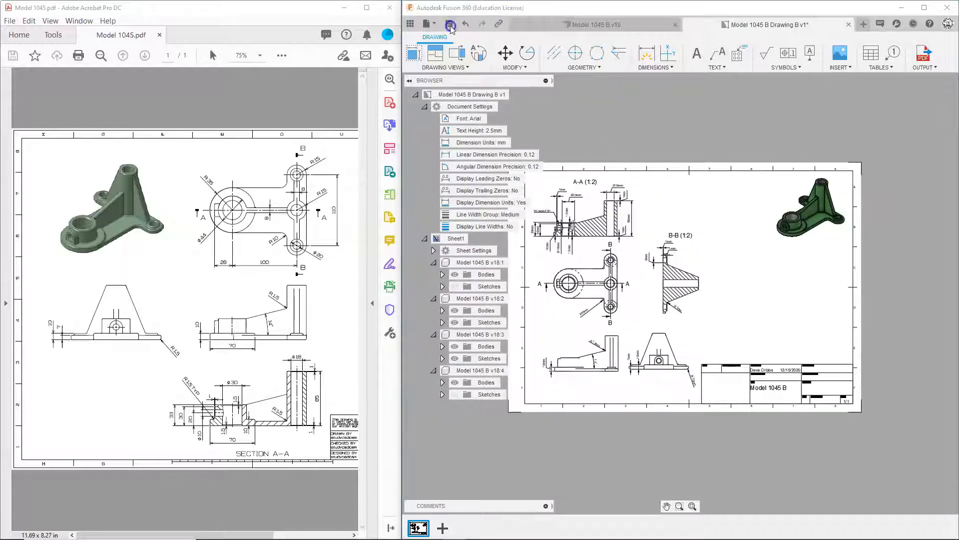
click(667, 290)
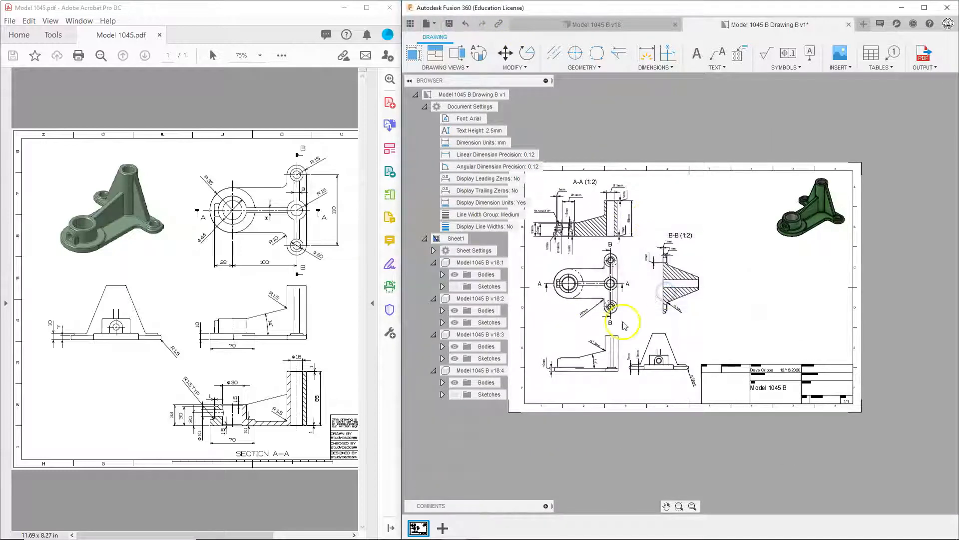